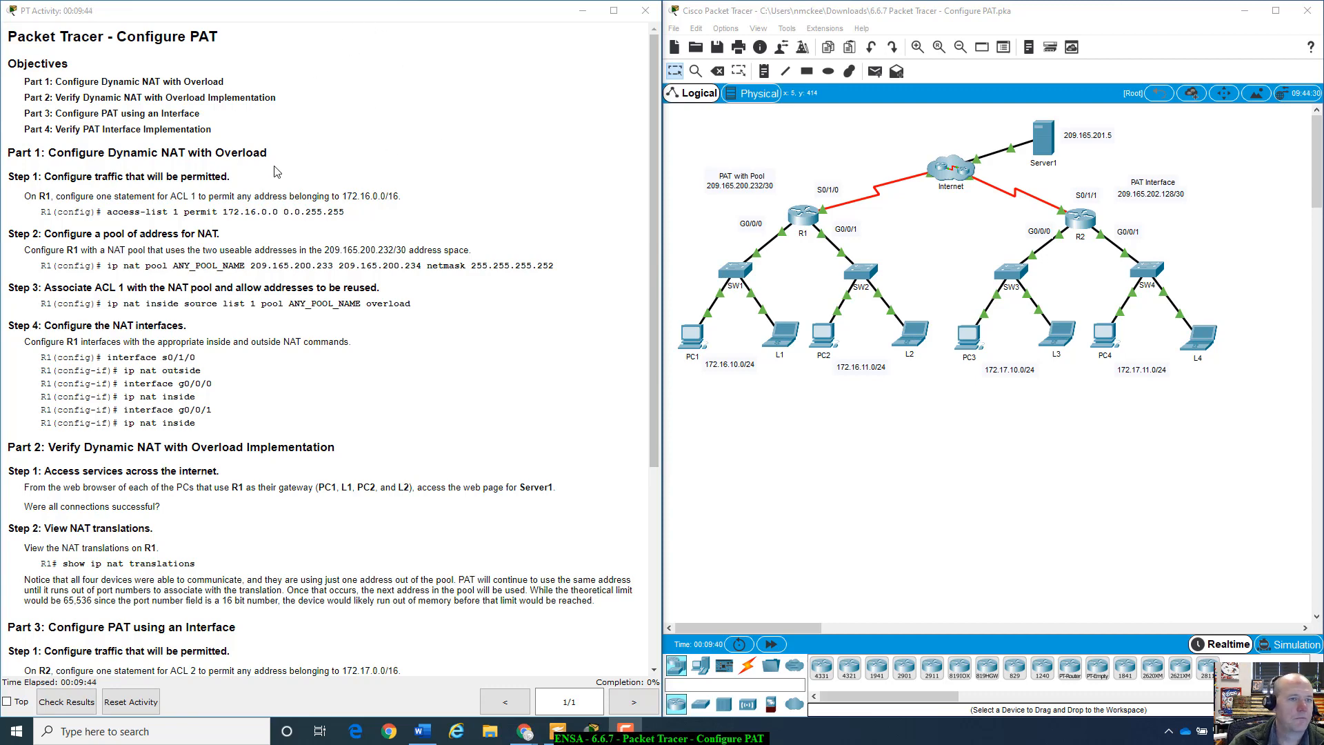
- Open R1's CLI, wake the console to an R1> prompt, and place the window beside the topology
scroll(276, 172, "down", 1)
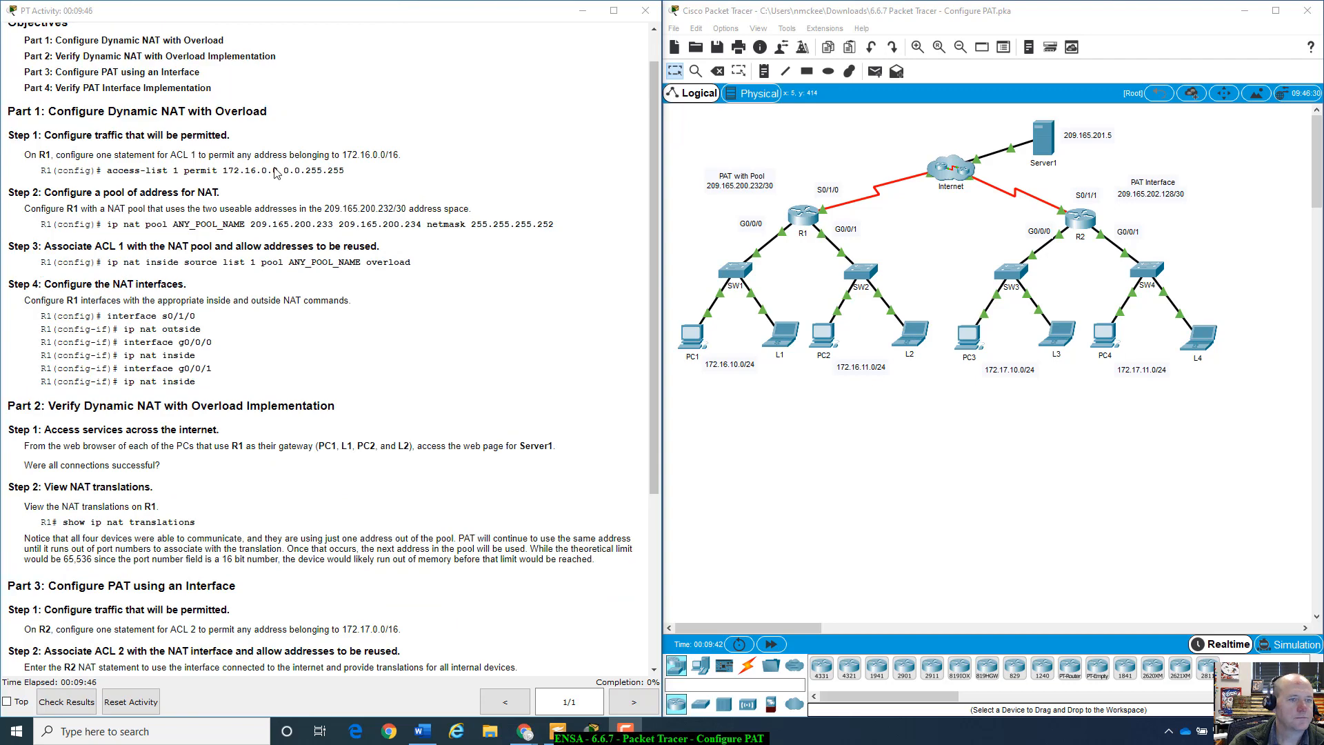
scroll(108, 177, "up", 1)
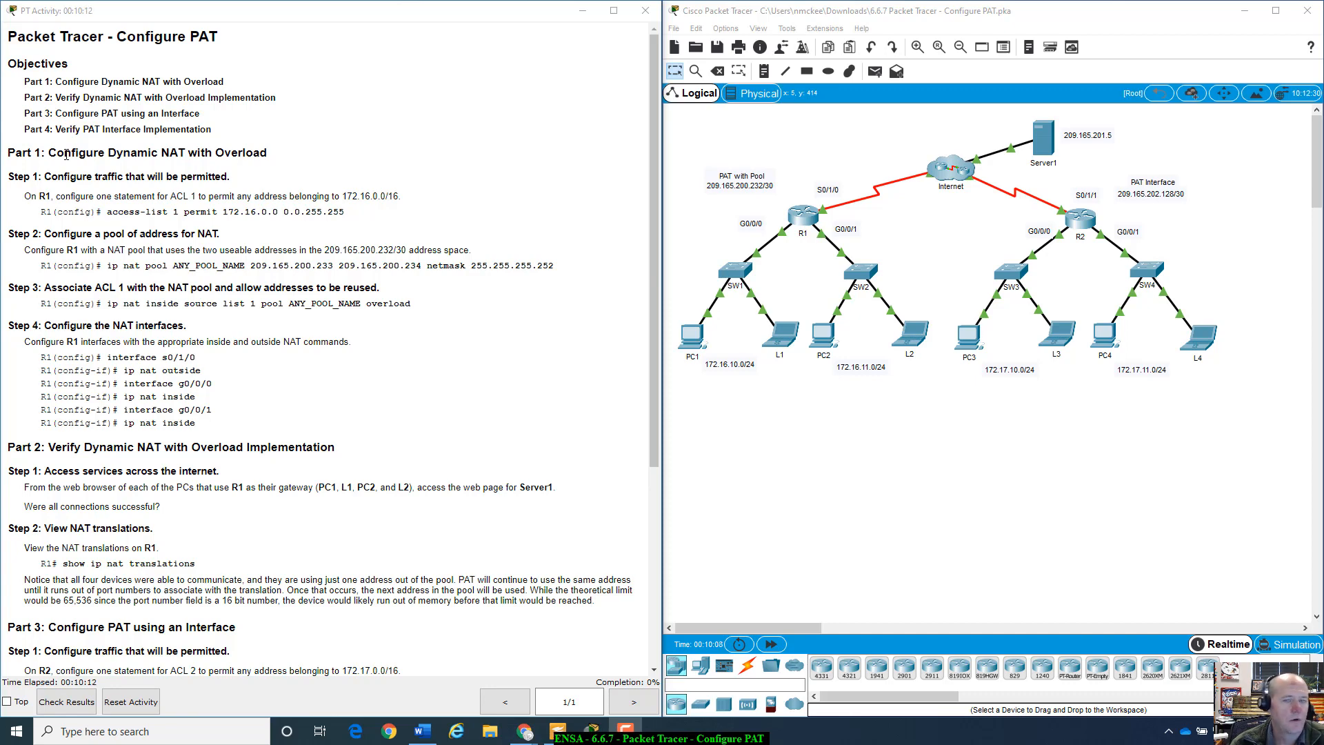
left_click(812, 213)
left_click_drag(738, 153, 995, 109)
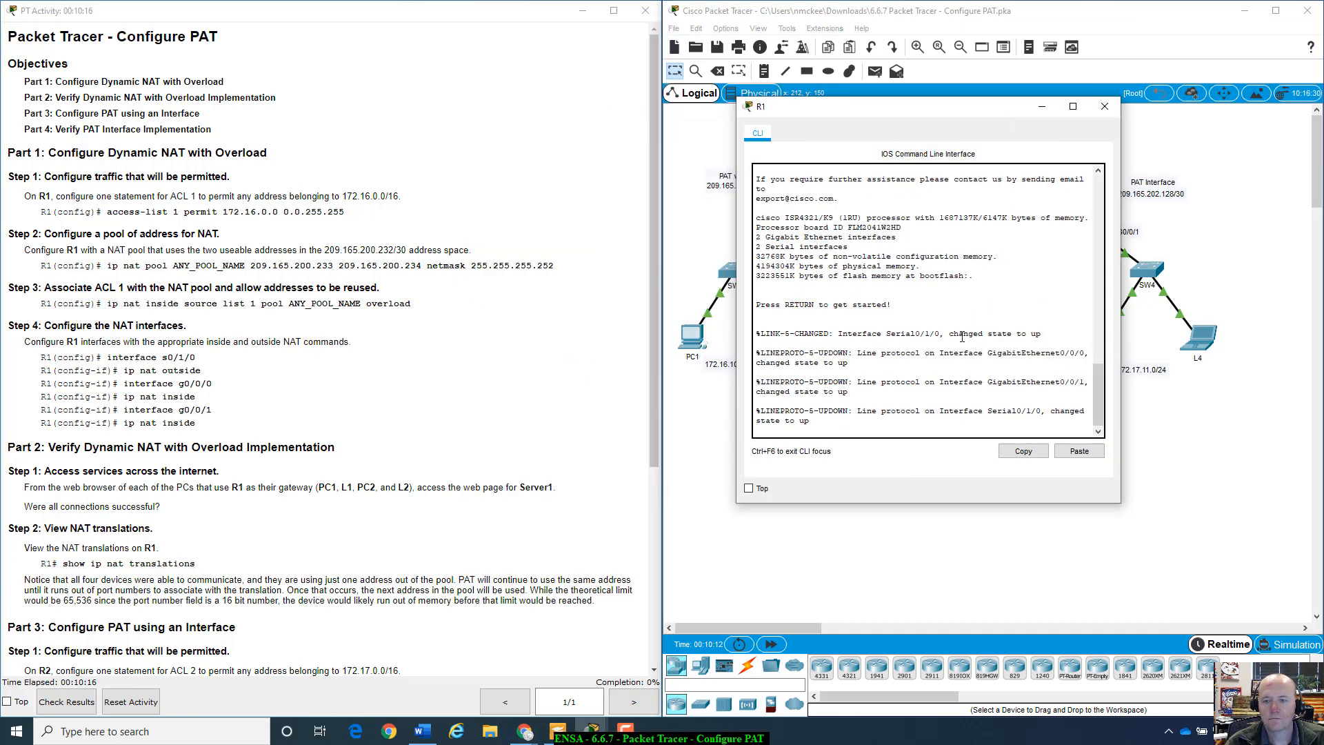
key("Return")
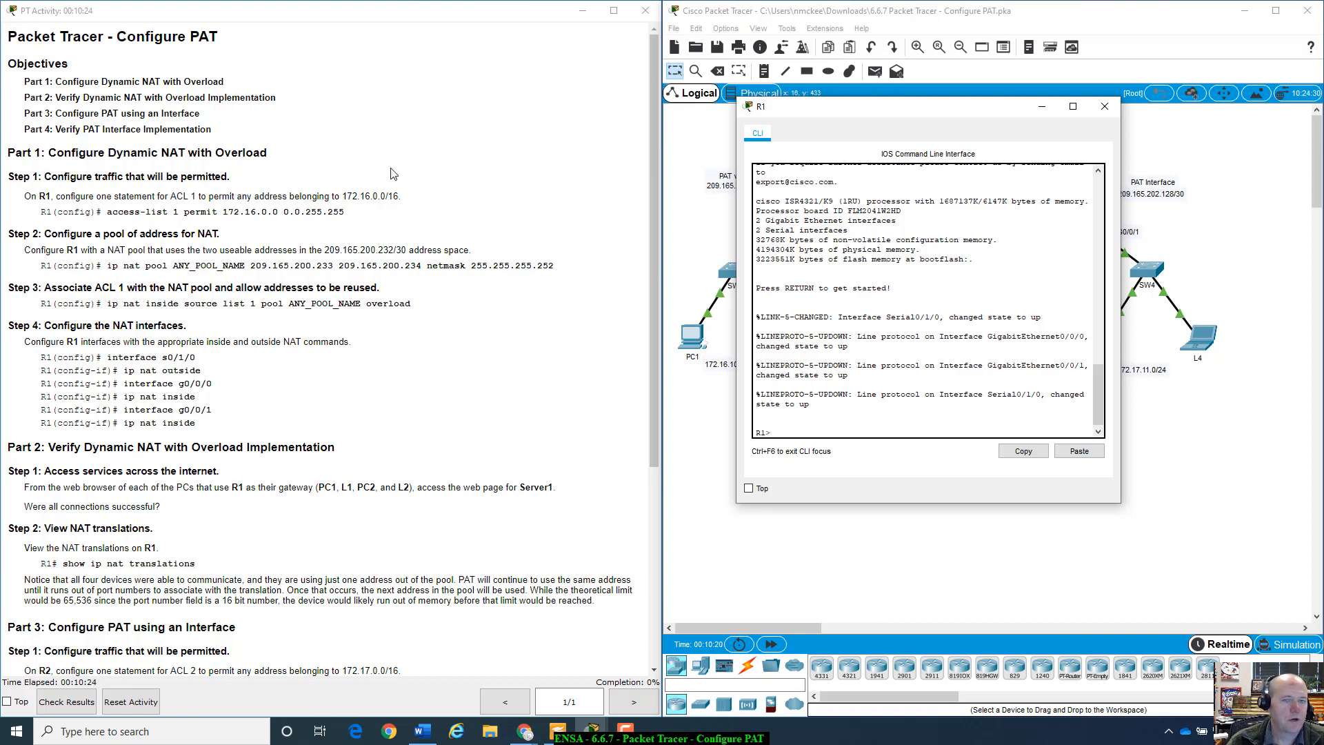
left_click_drag(888, 110, 843, 419)
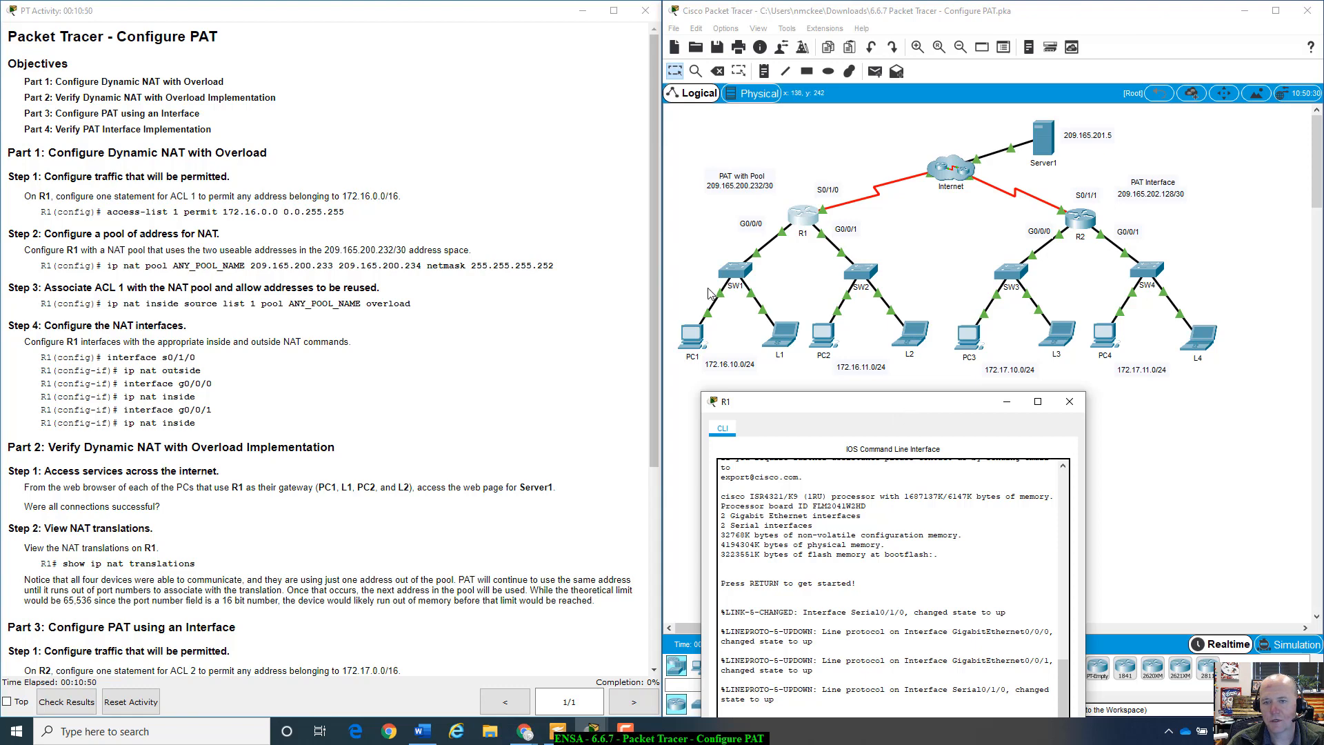
left_click_drag(911, 407, 975, 234)
- Put R1 into global configuration mode with enable and config t
key("Return")
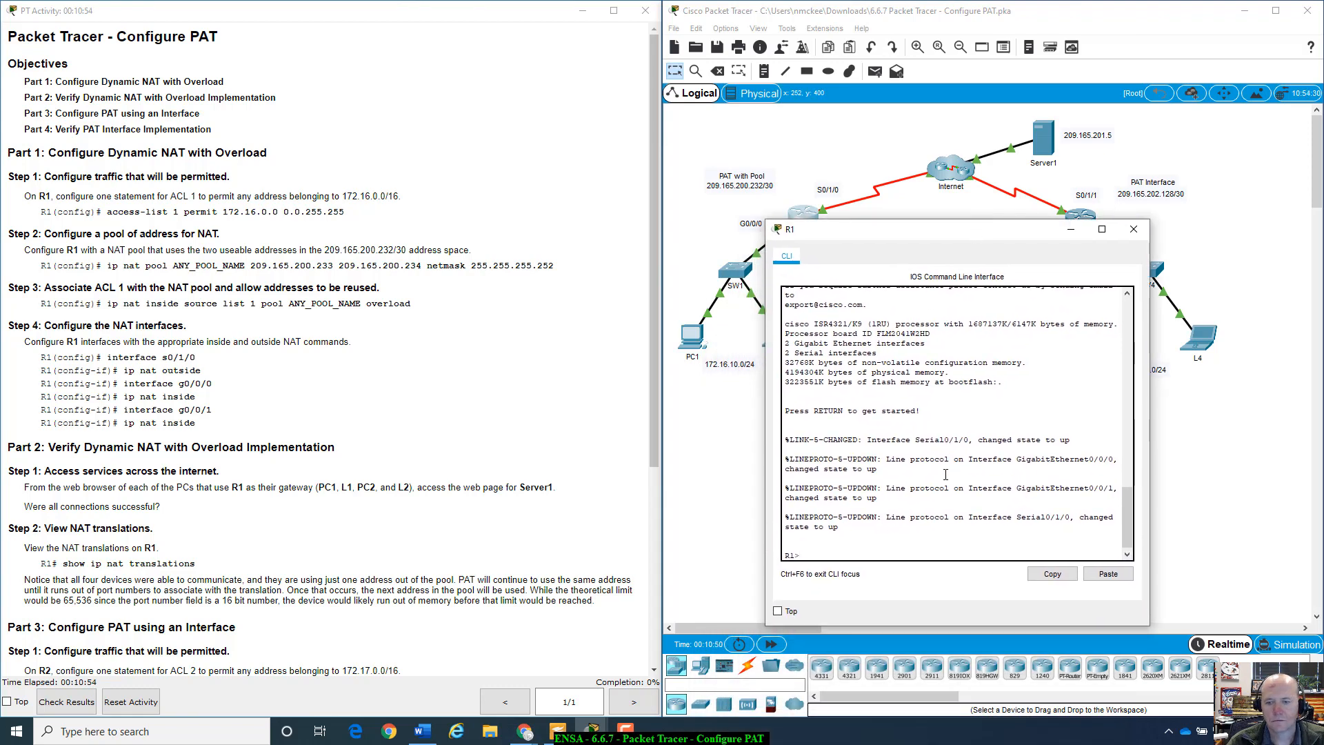
type("en")
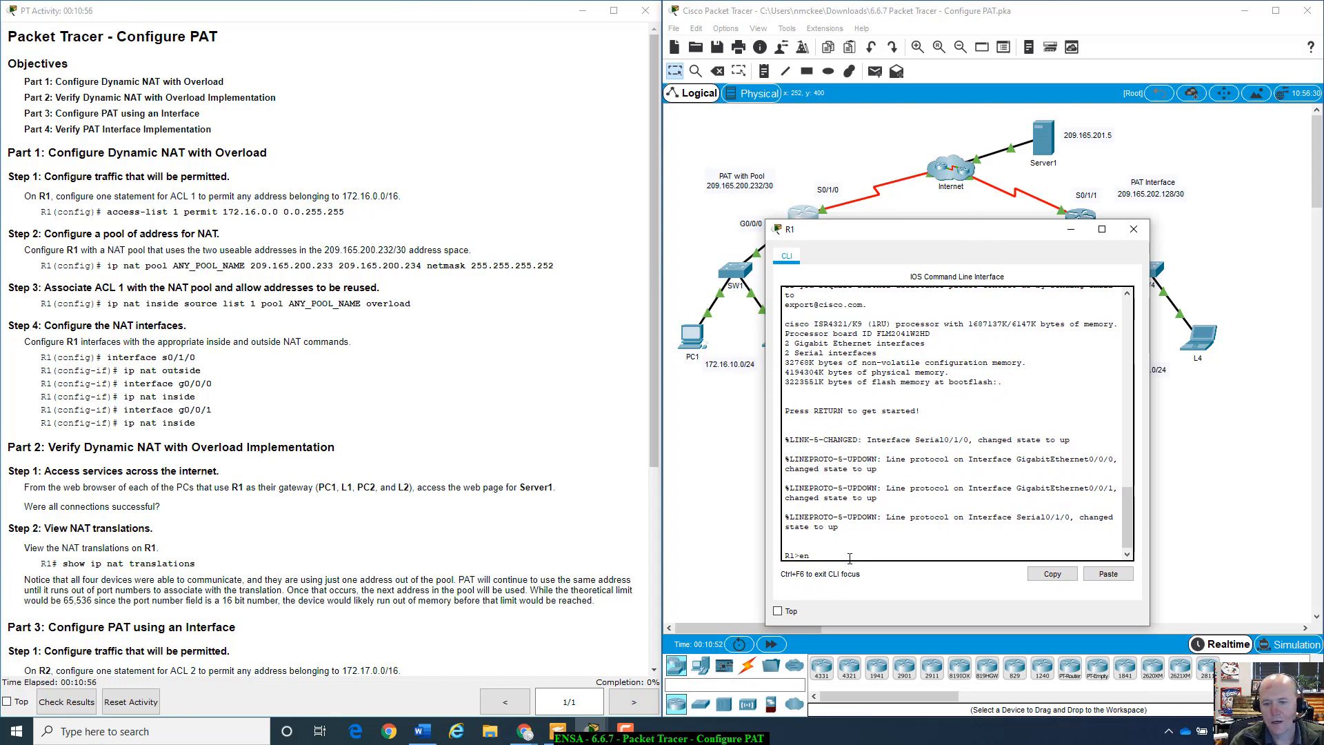
type("able")
key("Return")
type("c")
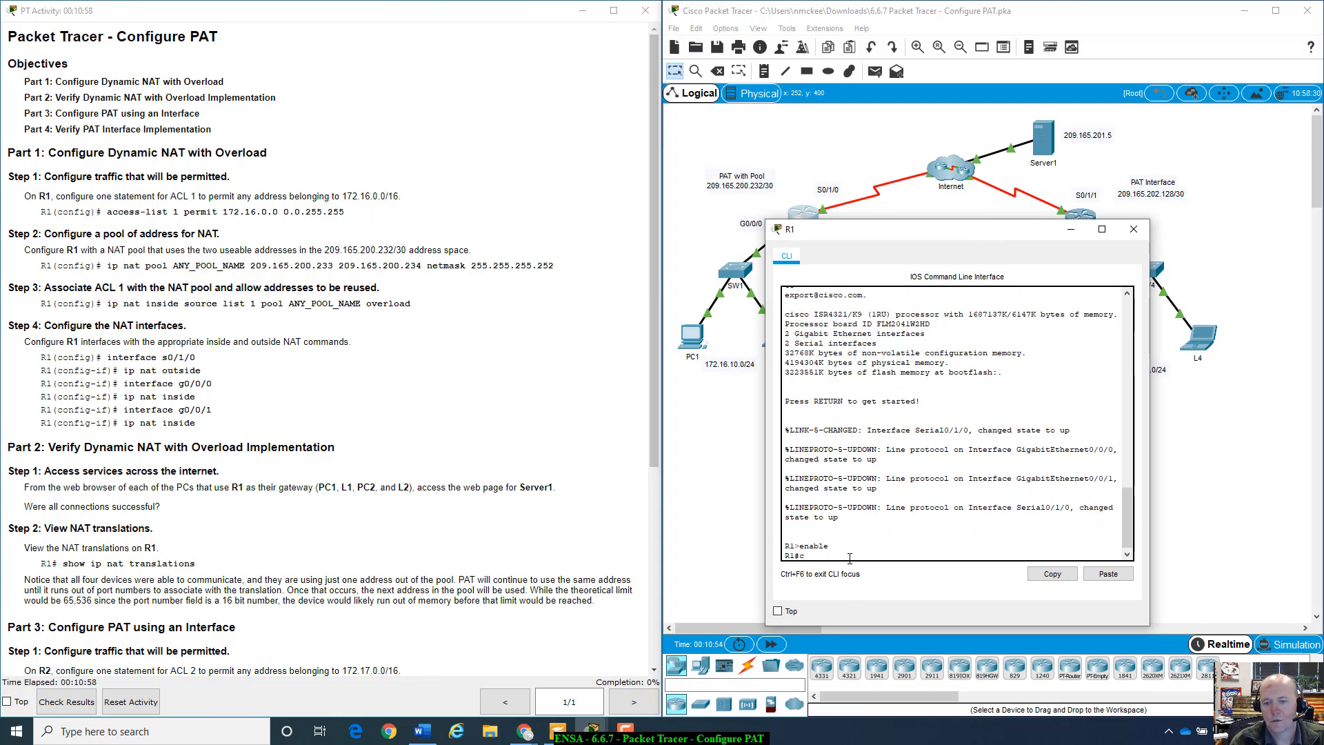
type("onfig")
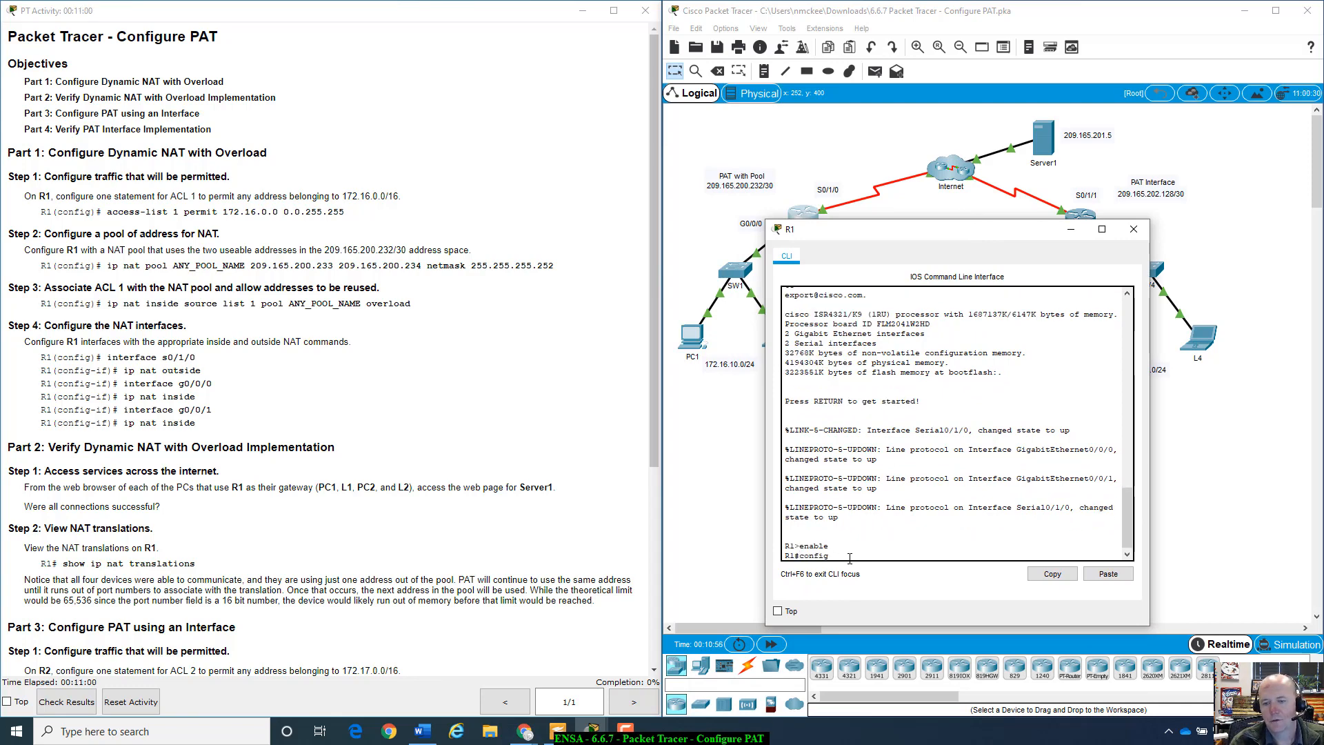
type(" t")
key("Return")
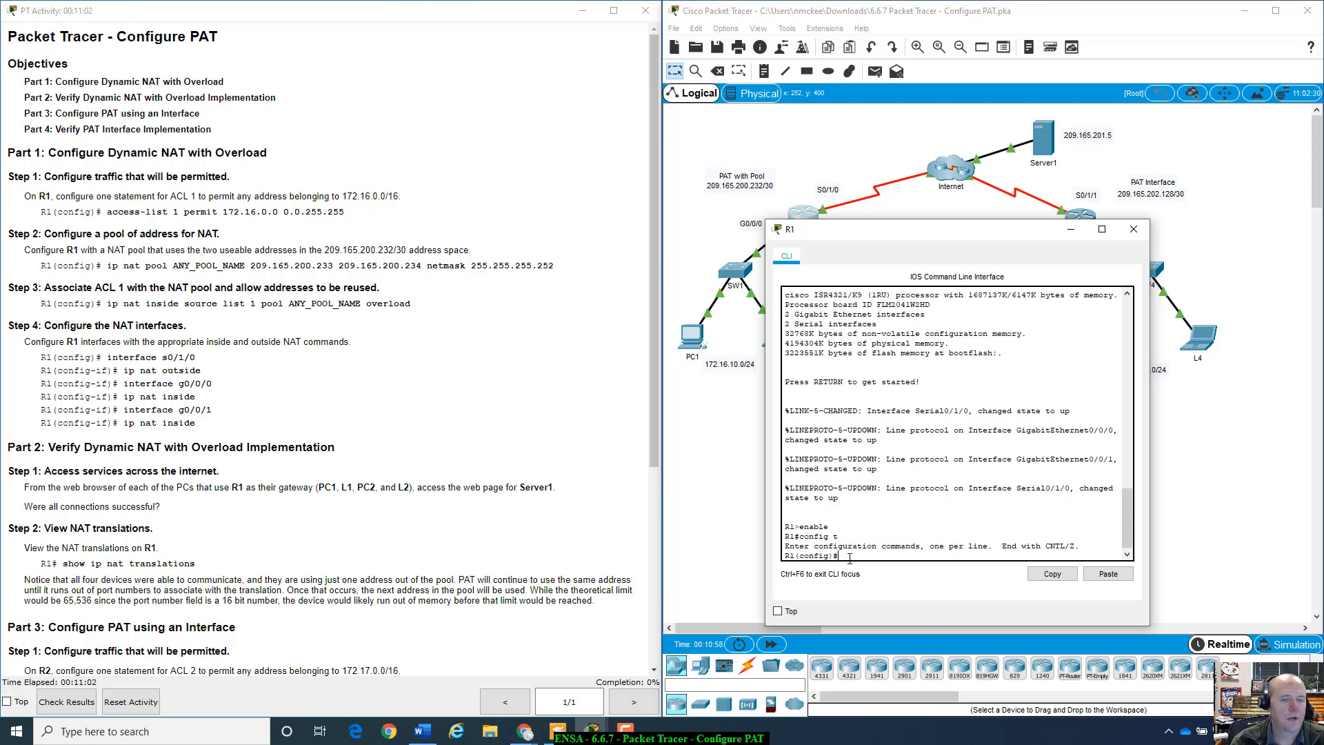
- Add access-list 1 permitting 172.16.0.0 0.0.255.255 on R1
type("acc")
key("Tab")
type("q")
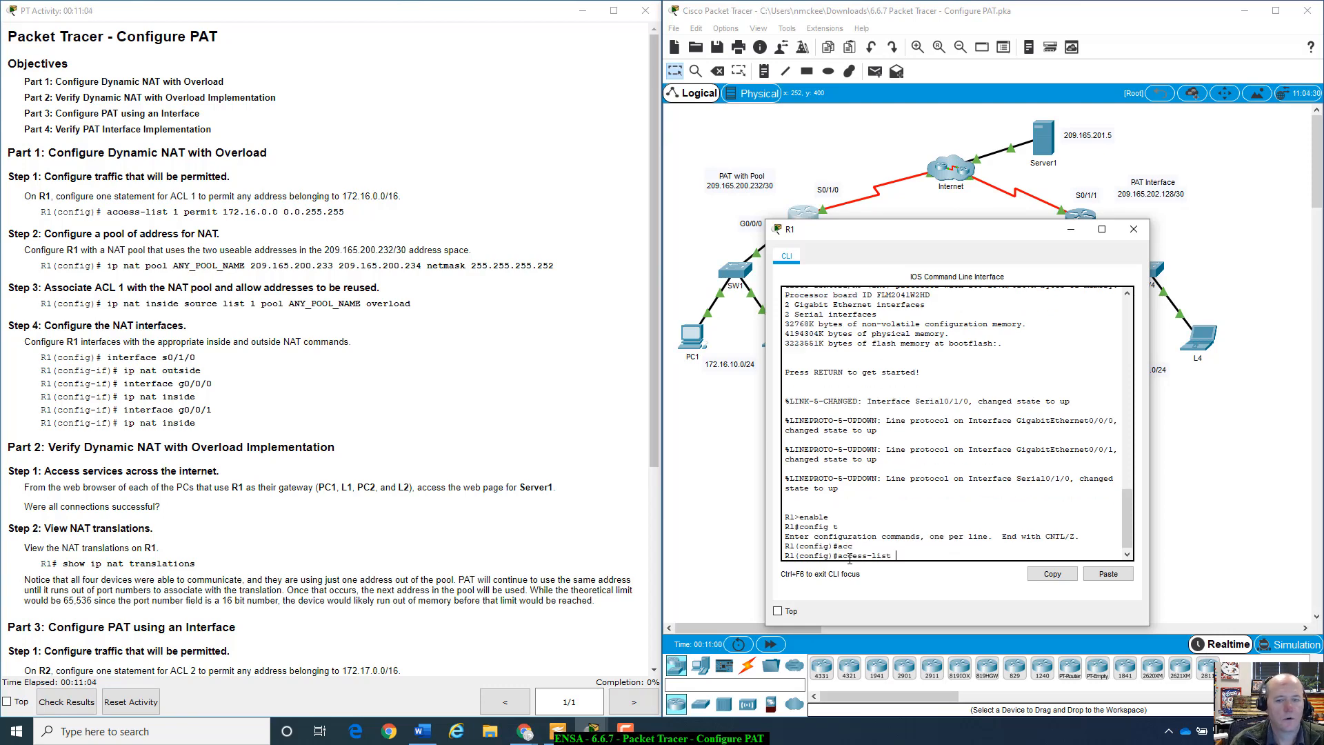
type("1 permit 172.")
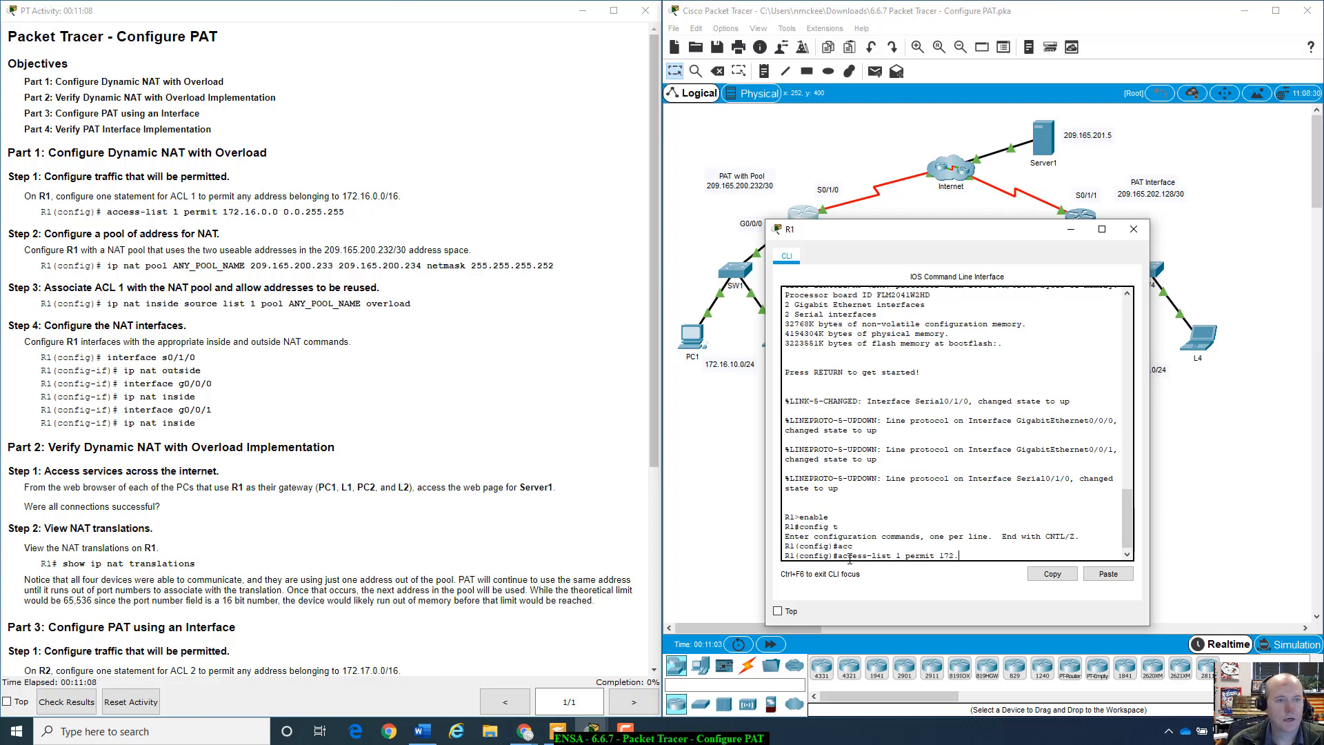
type("16.0")
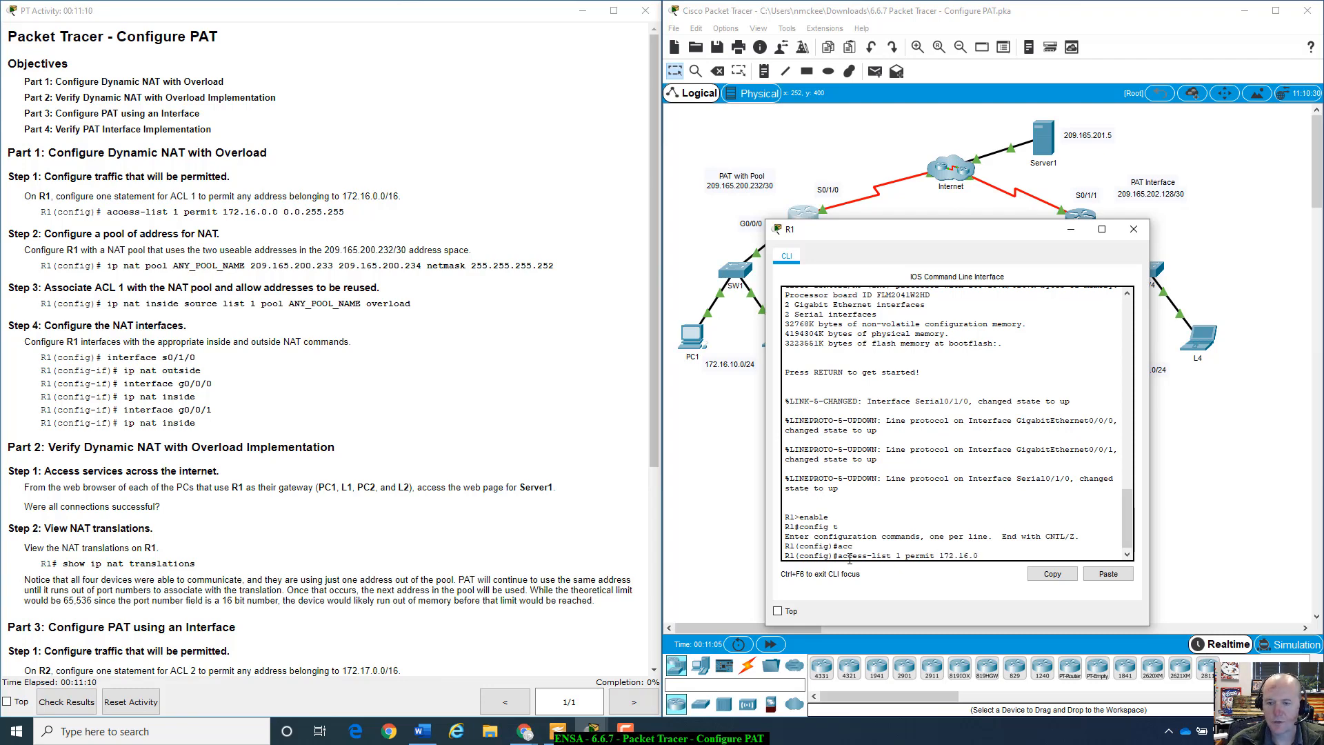
type(".0.")
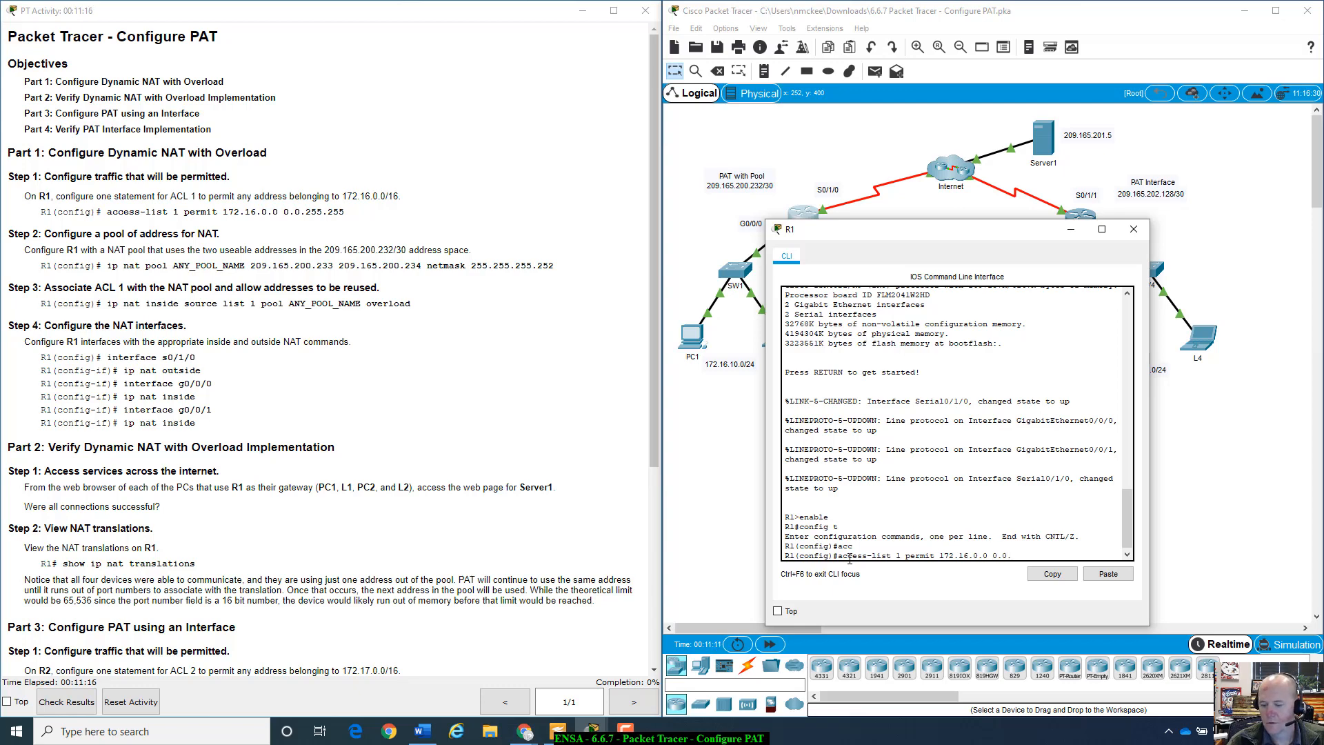
type(" 255.")
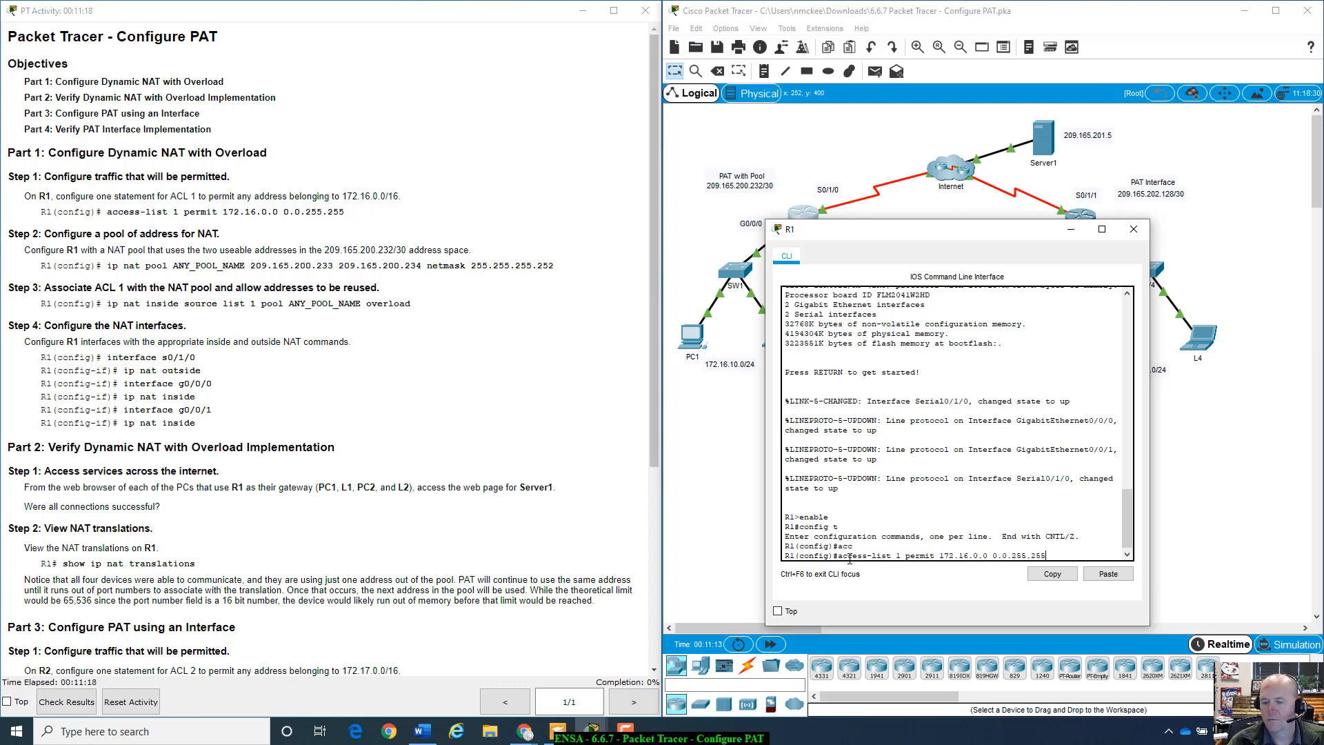
left_click_drag(961, 236, 997, 175)
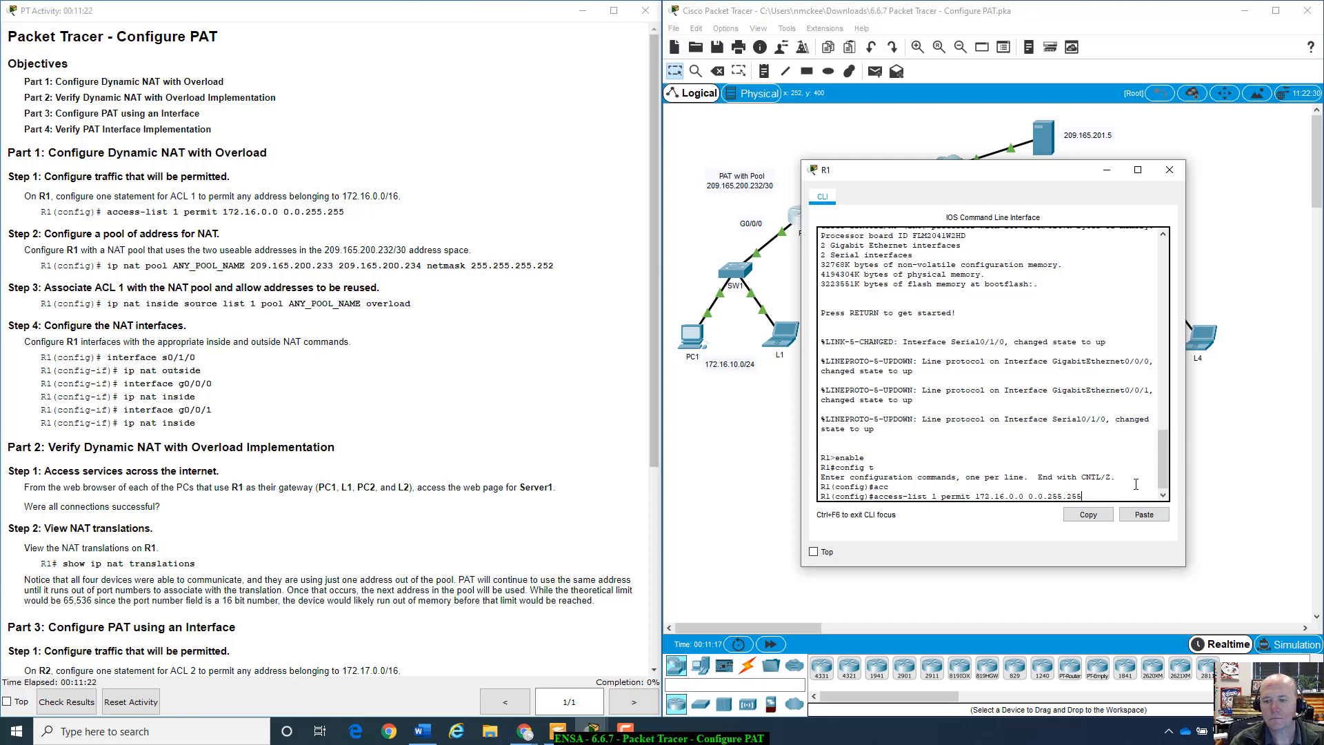
key("Return")
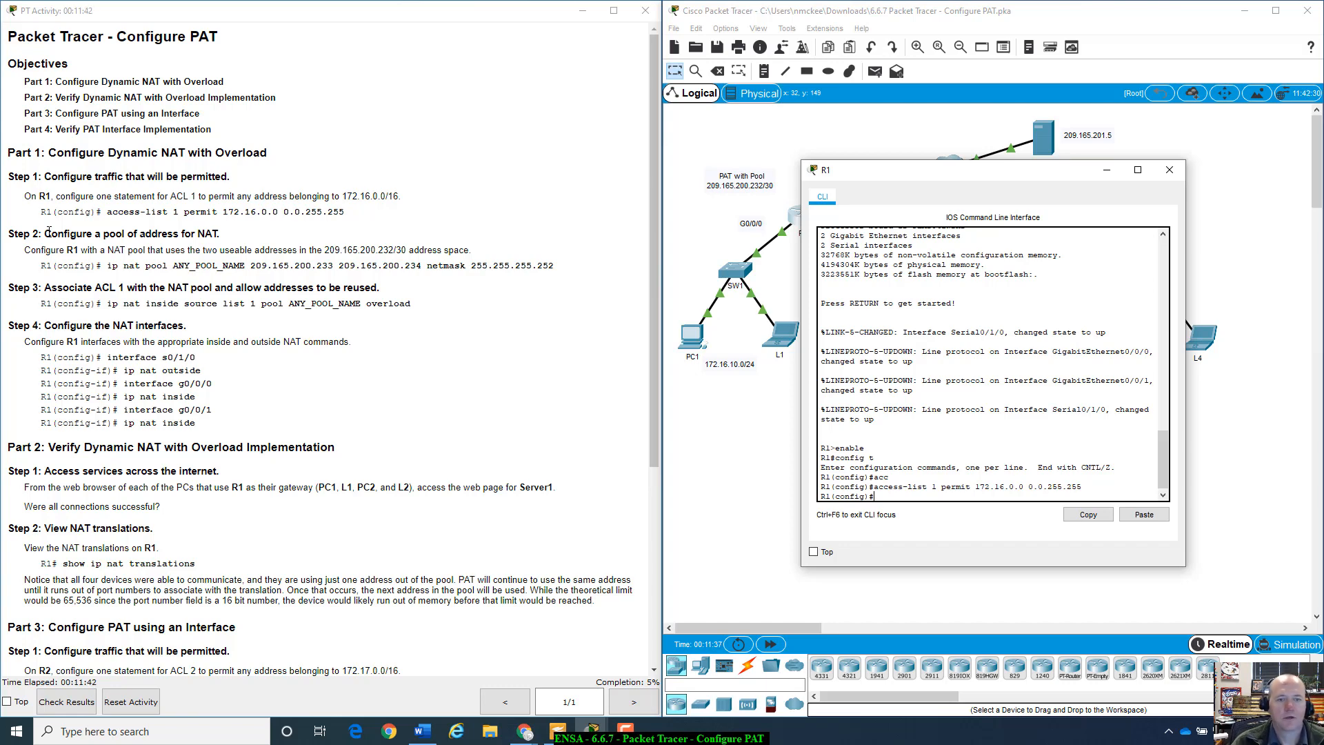
left_click_drag(870, 177, 756, 235)
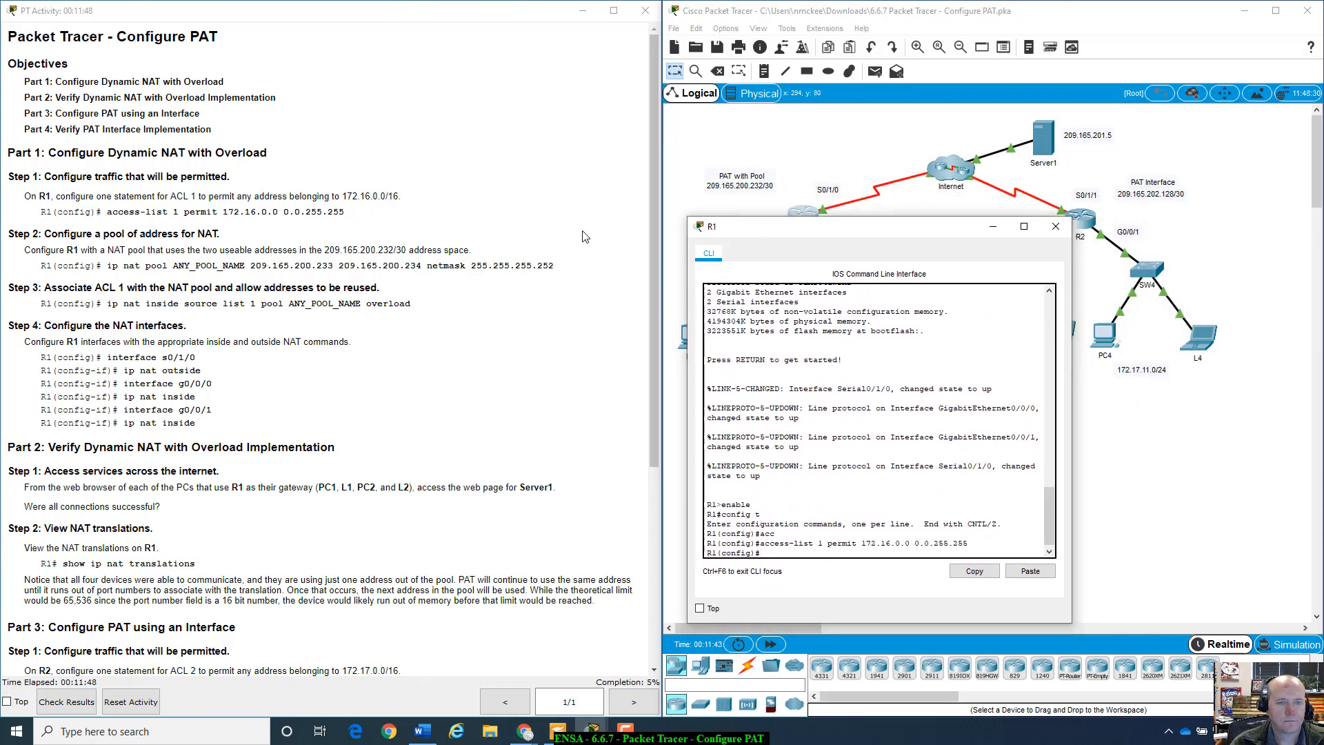
- Look up the pool address range 209.165.200.233–234 in the activity instructions
left_click(380, 248)
double_click(380, 250)
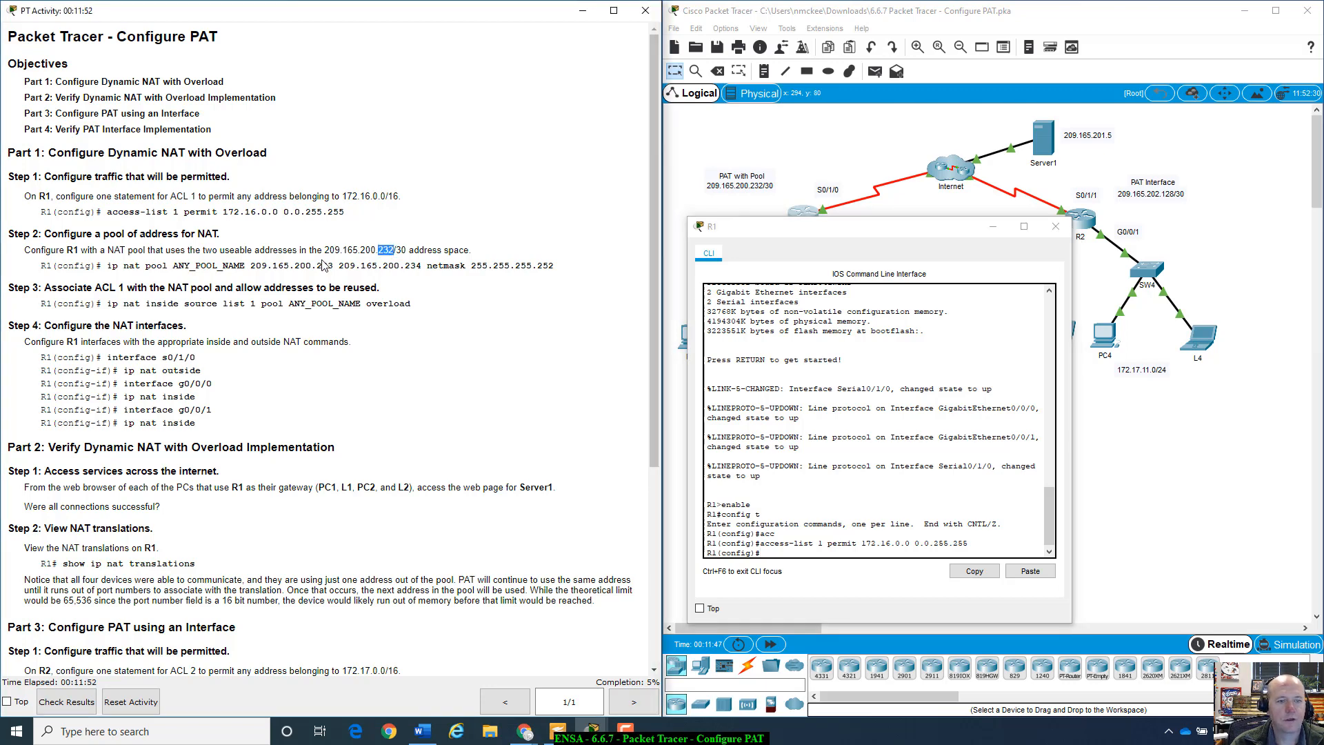
left_click_drag(322, 266, 422, 271)
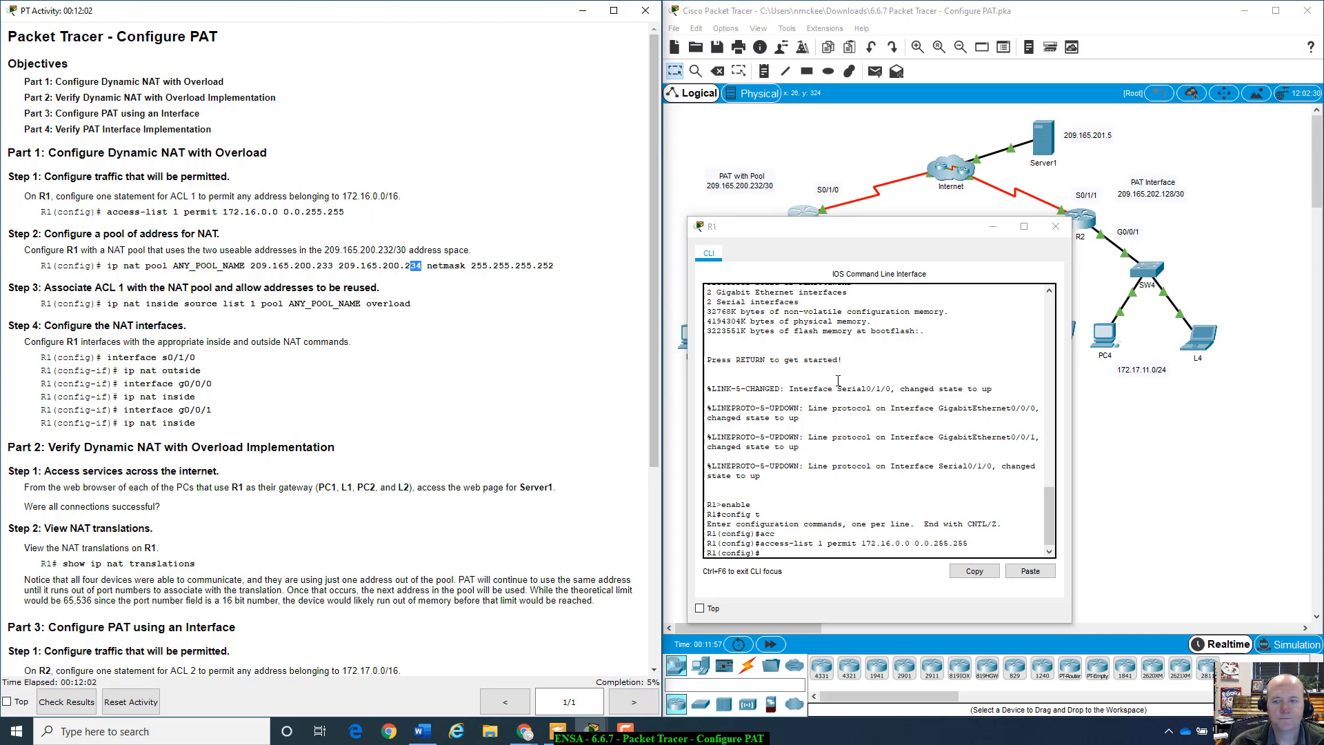
left_click_drag(888, 227, 912, 193)
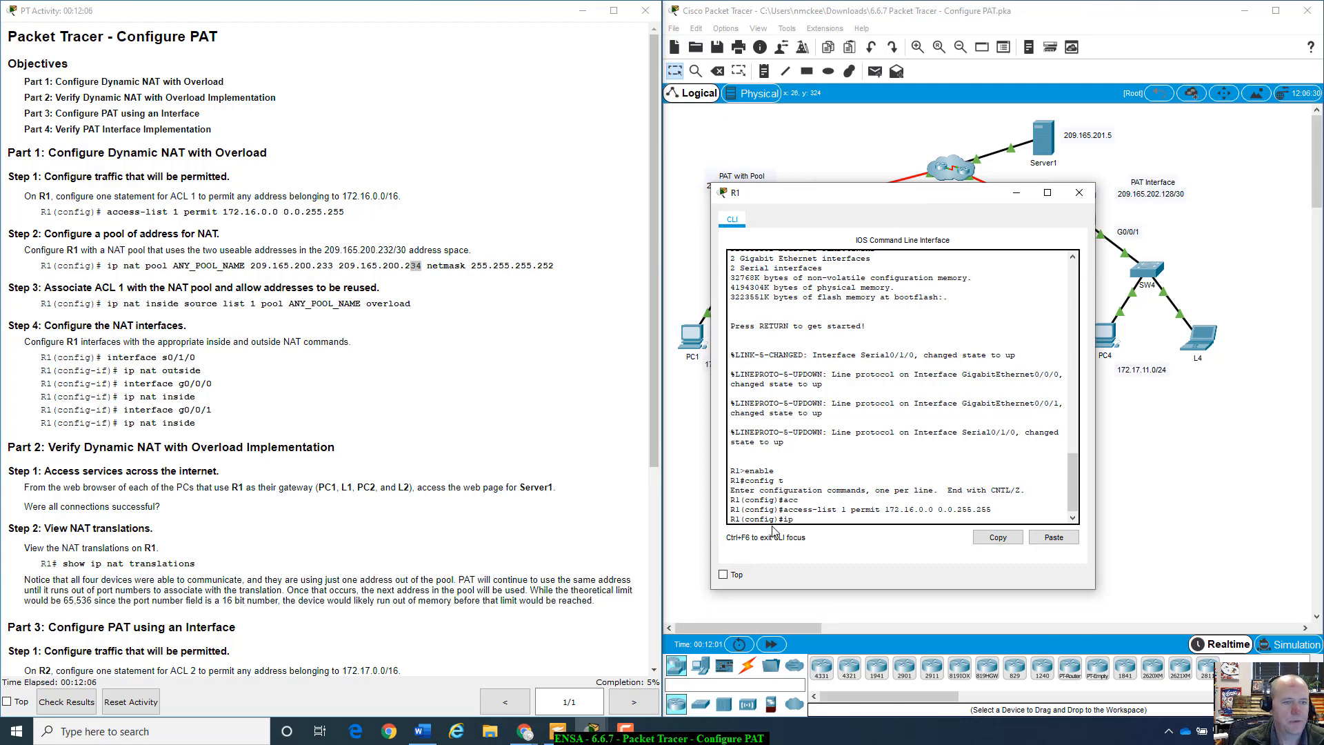
- Type 'ip nat pool PATpool1 209.165.200.233 209.165.200.234 255.255.255.252' on R1, checking the mask
type("pp")
key("Tab")
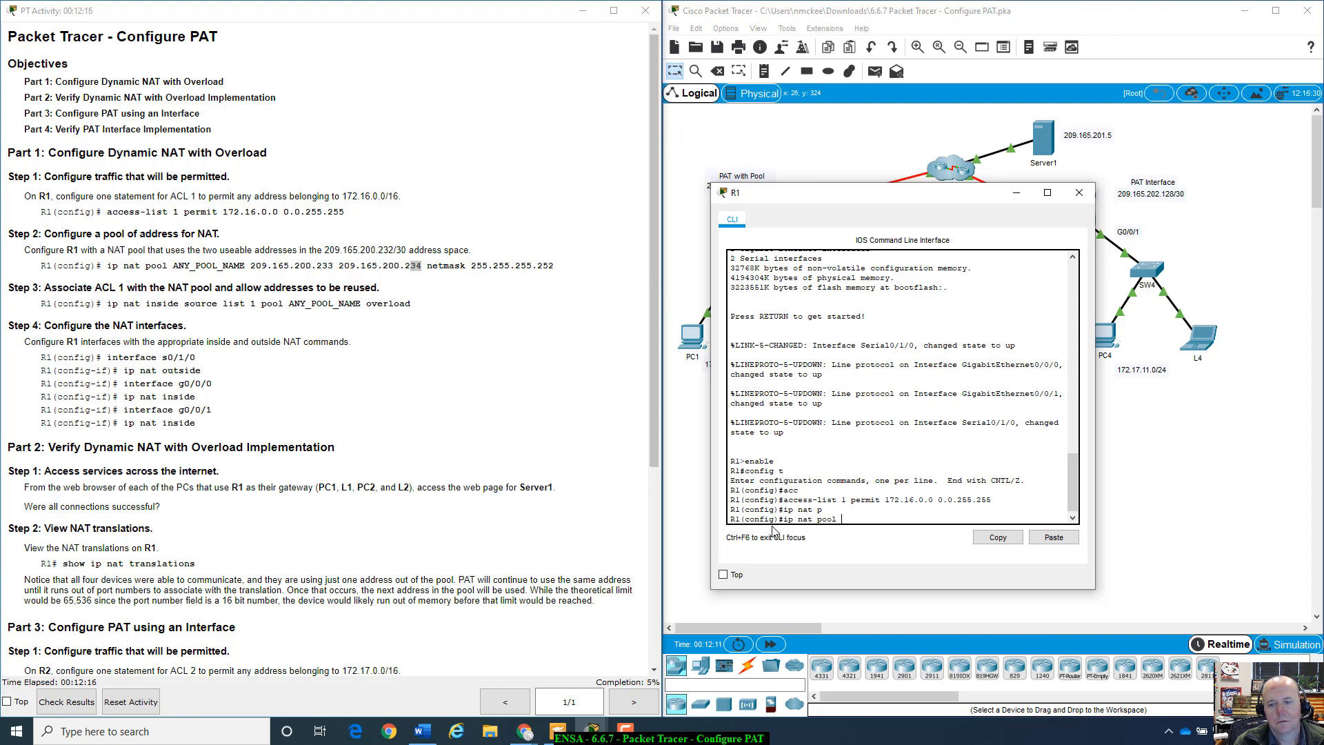
type("PATp")
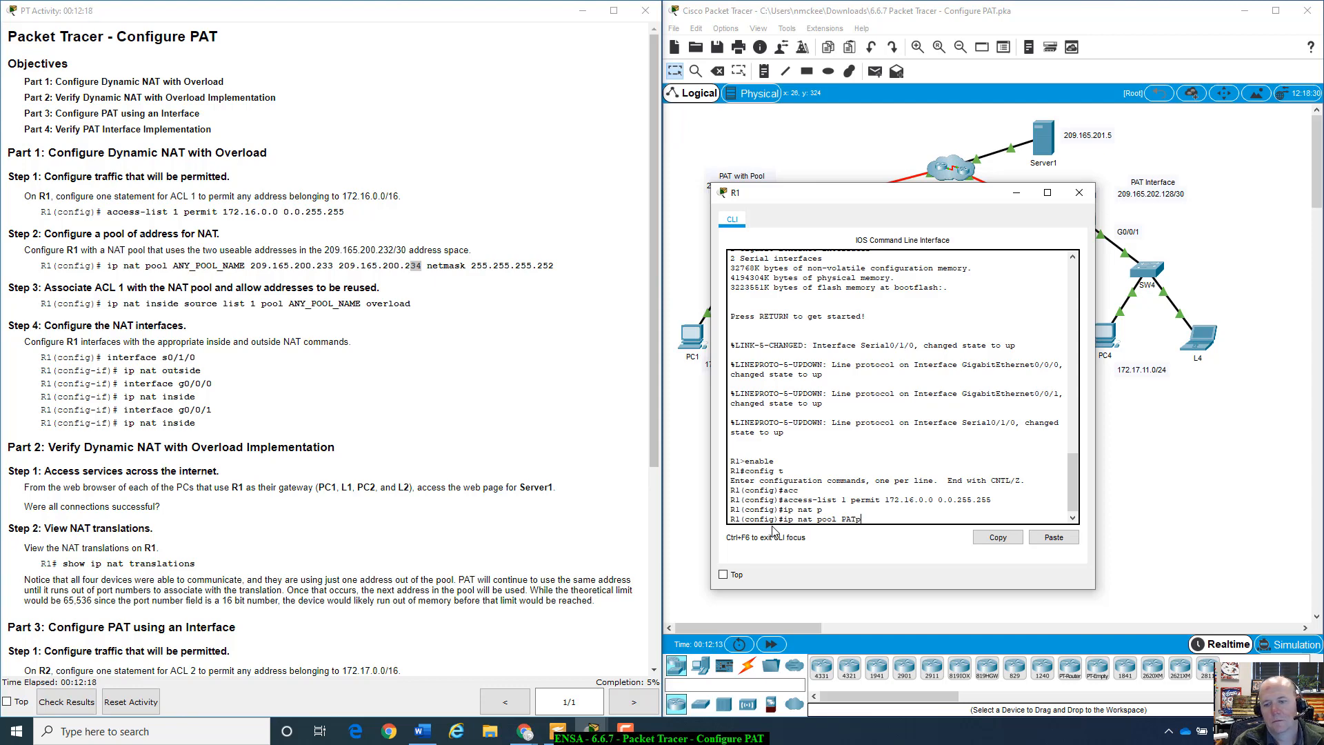
key("BackSpace")
key("BackSpace")
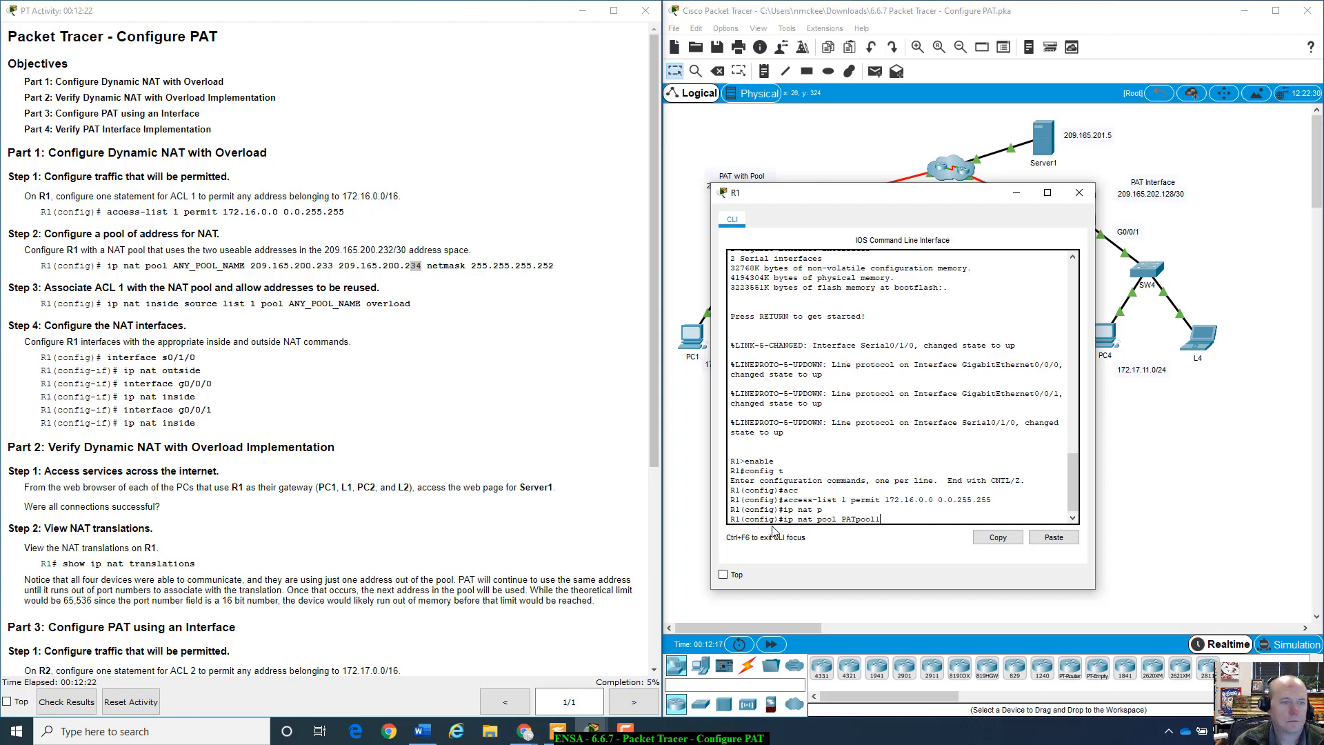
type("pool1 ")
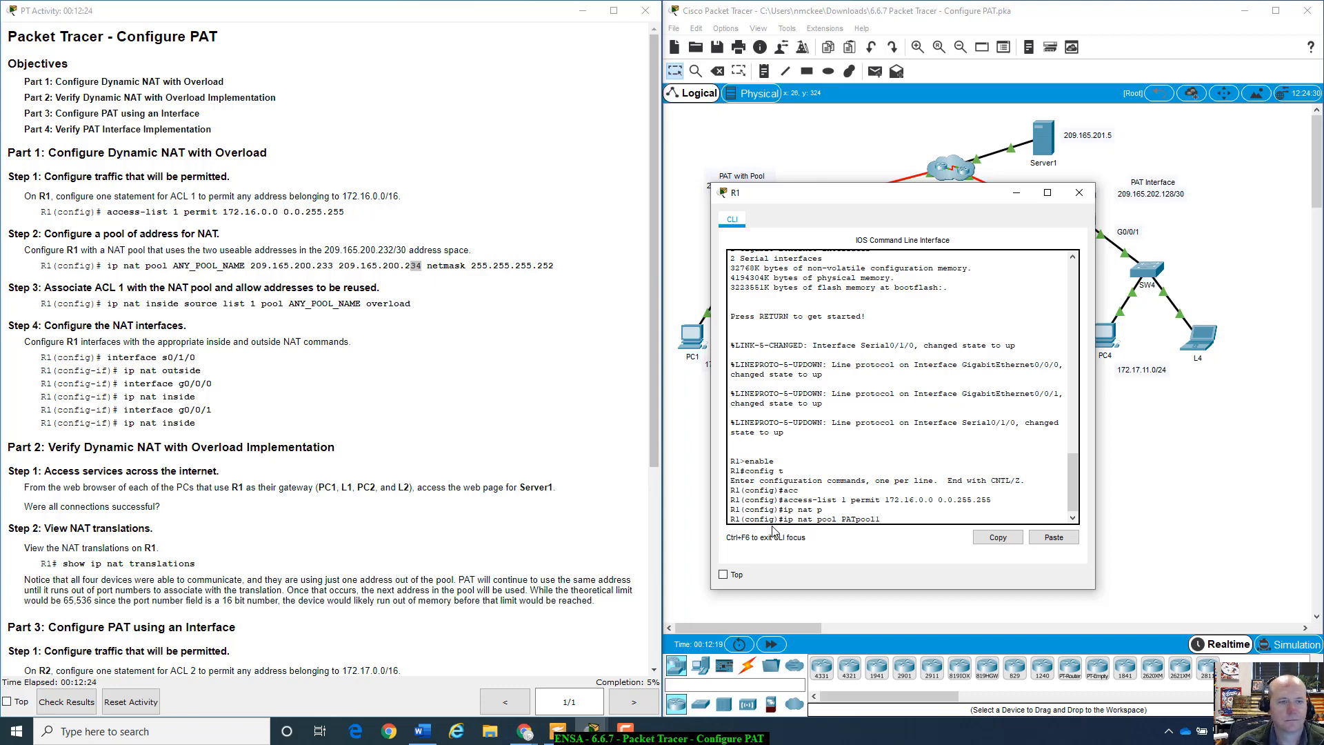
type("209")
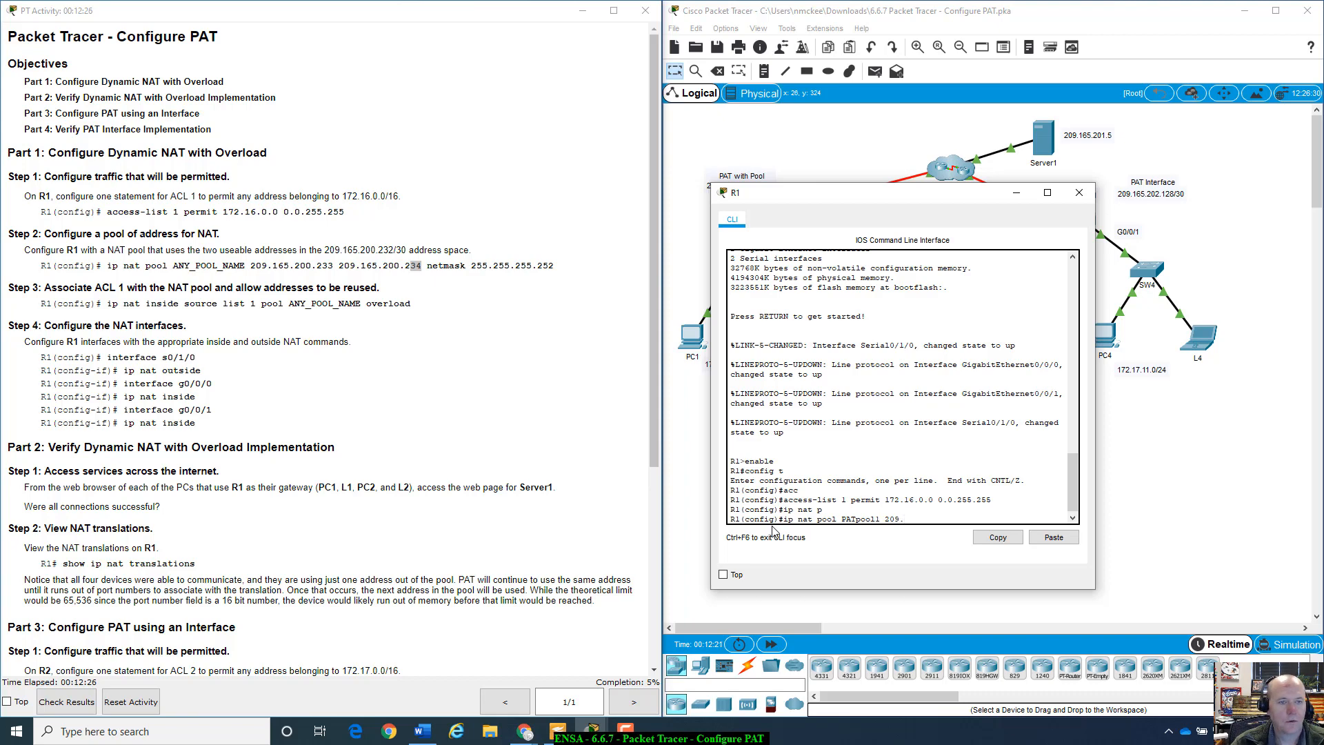
type(".165.200.233")
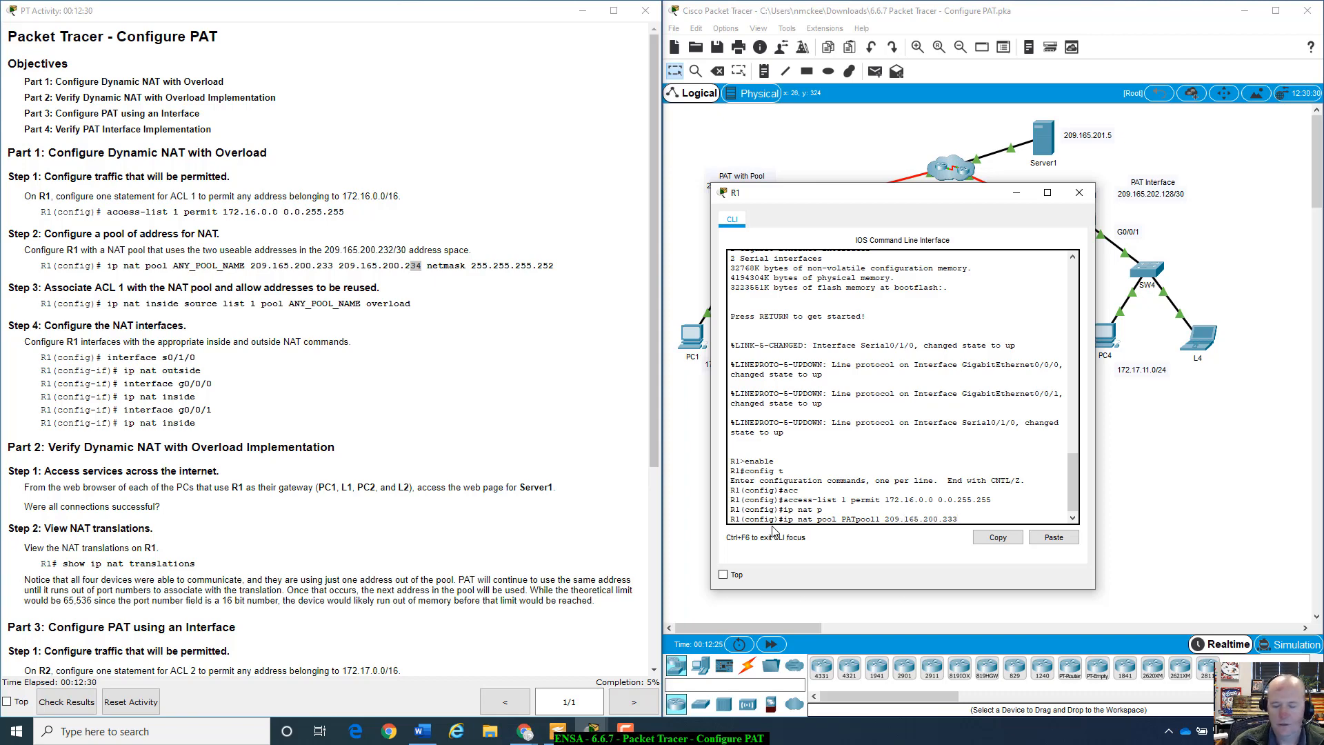
type(" 209")
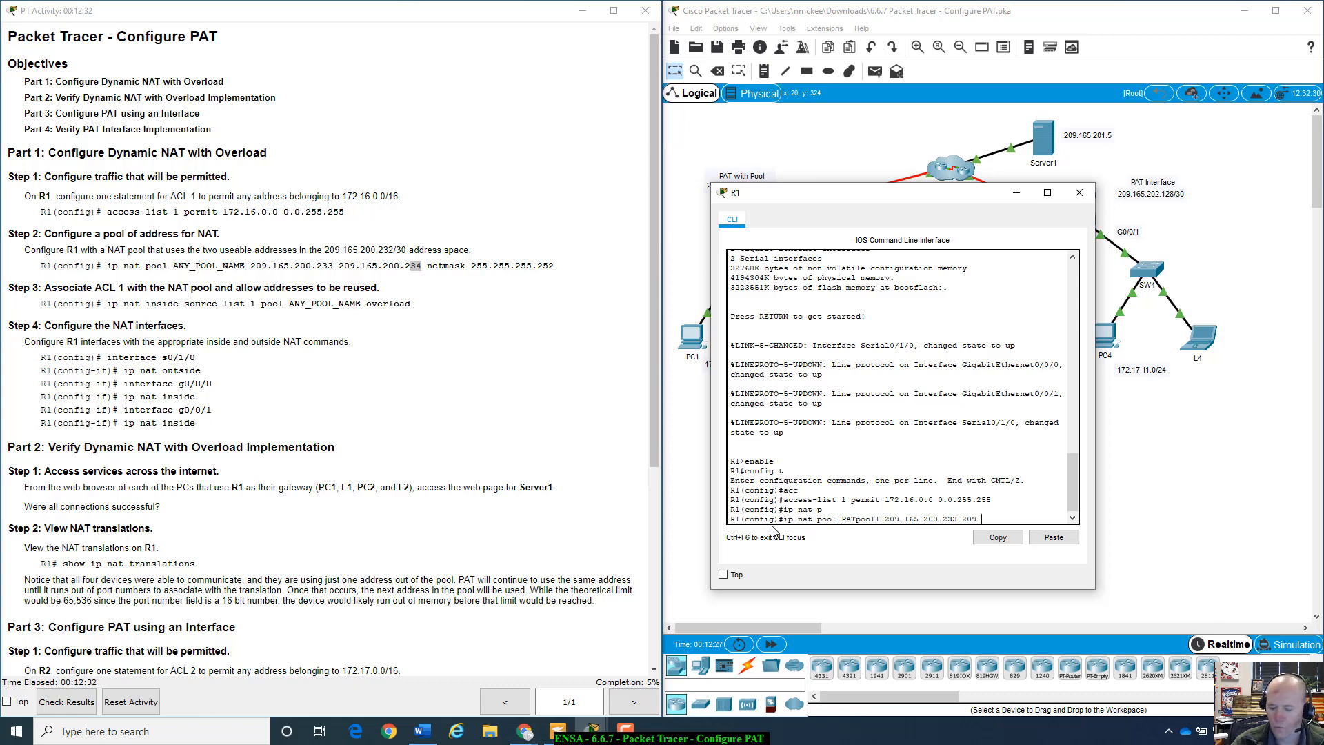
type(".165.200.")
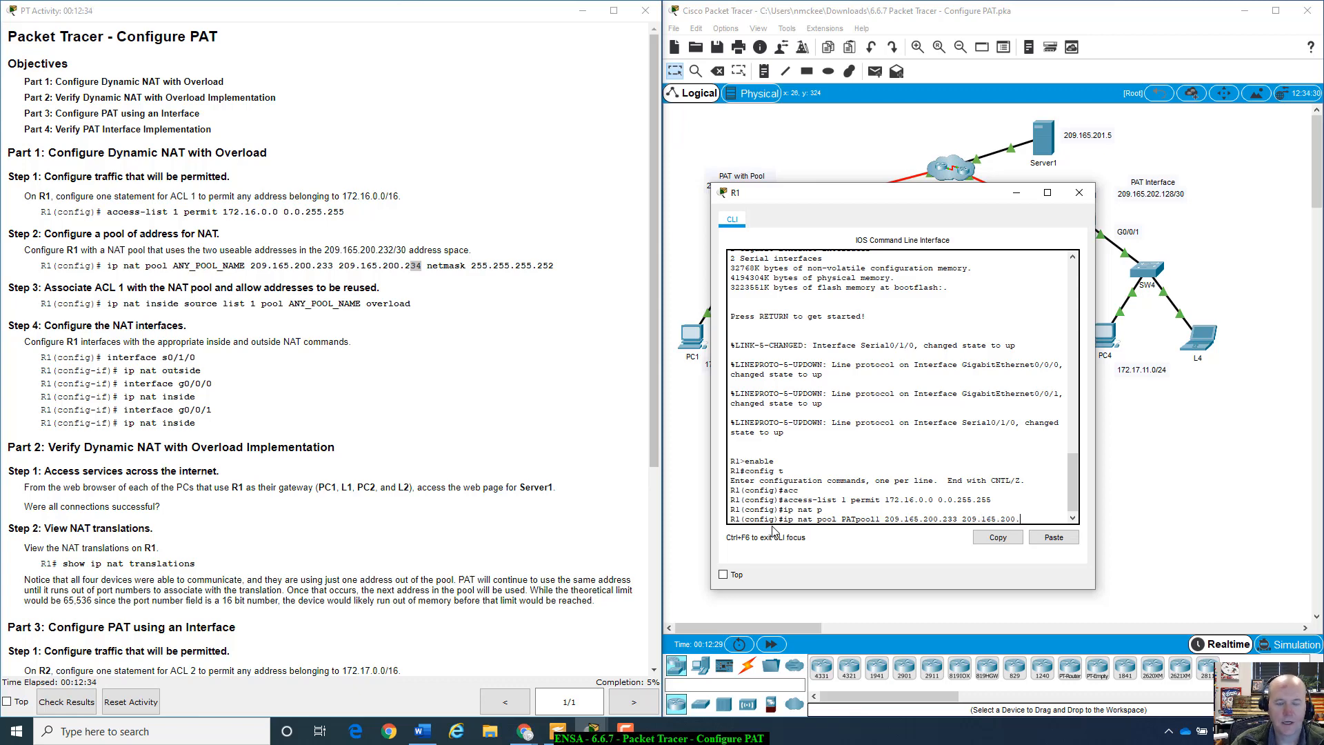
type("234")
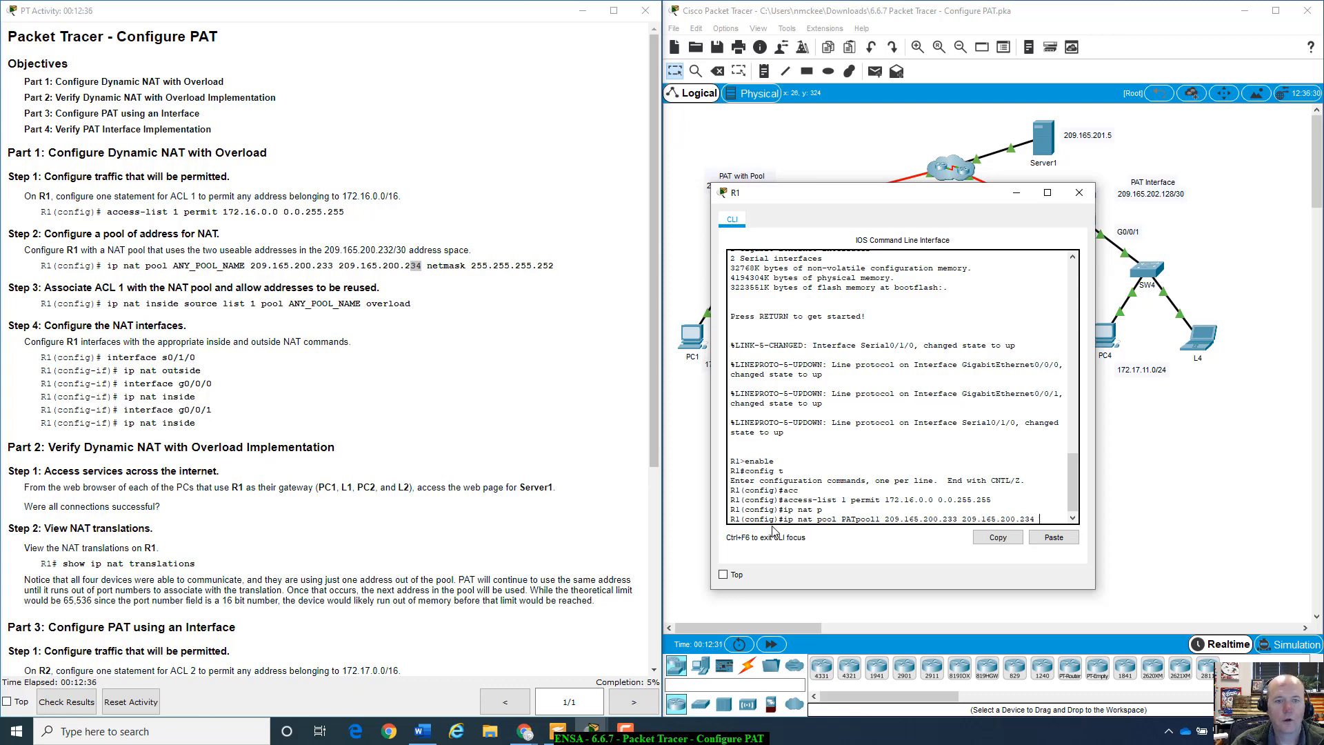
type(" 255.255")
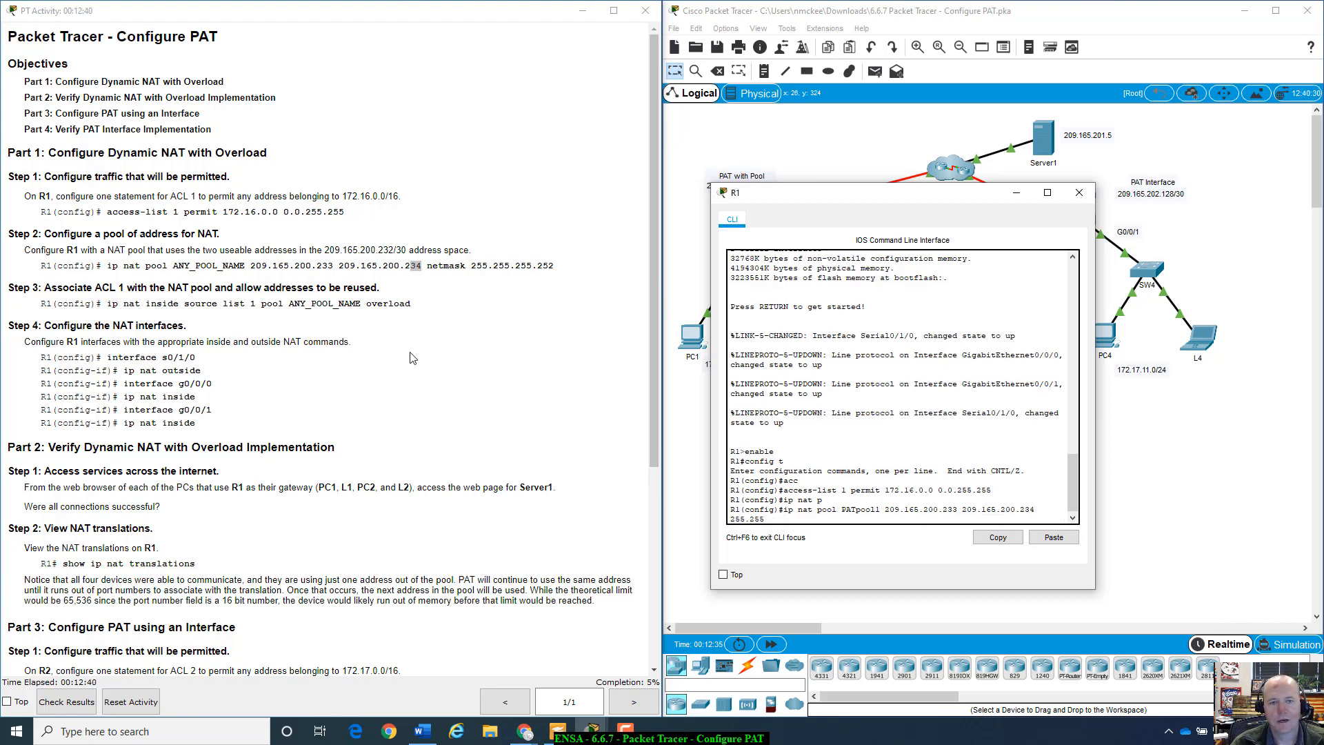
left_click_drag(471, 266, 555, 267)
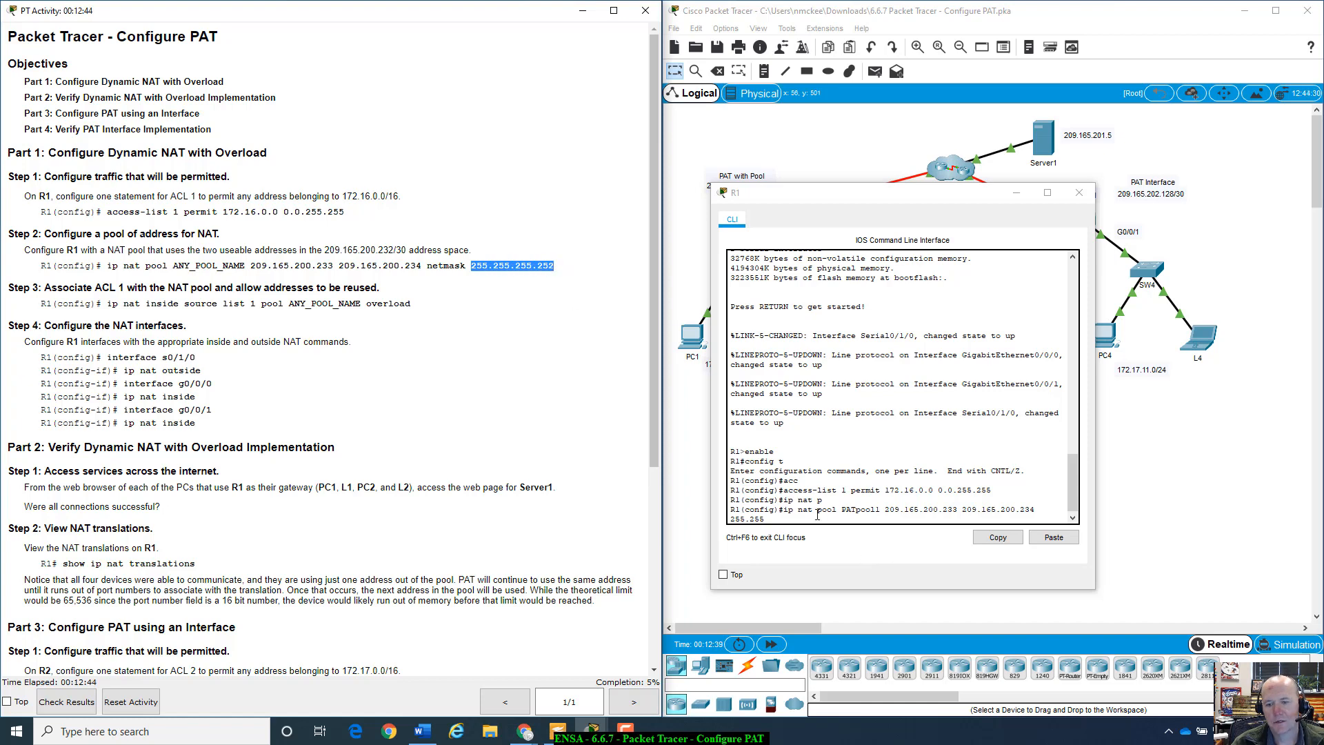
left_click(867, 520)
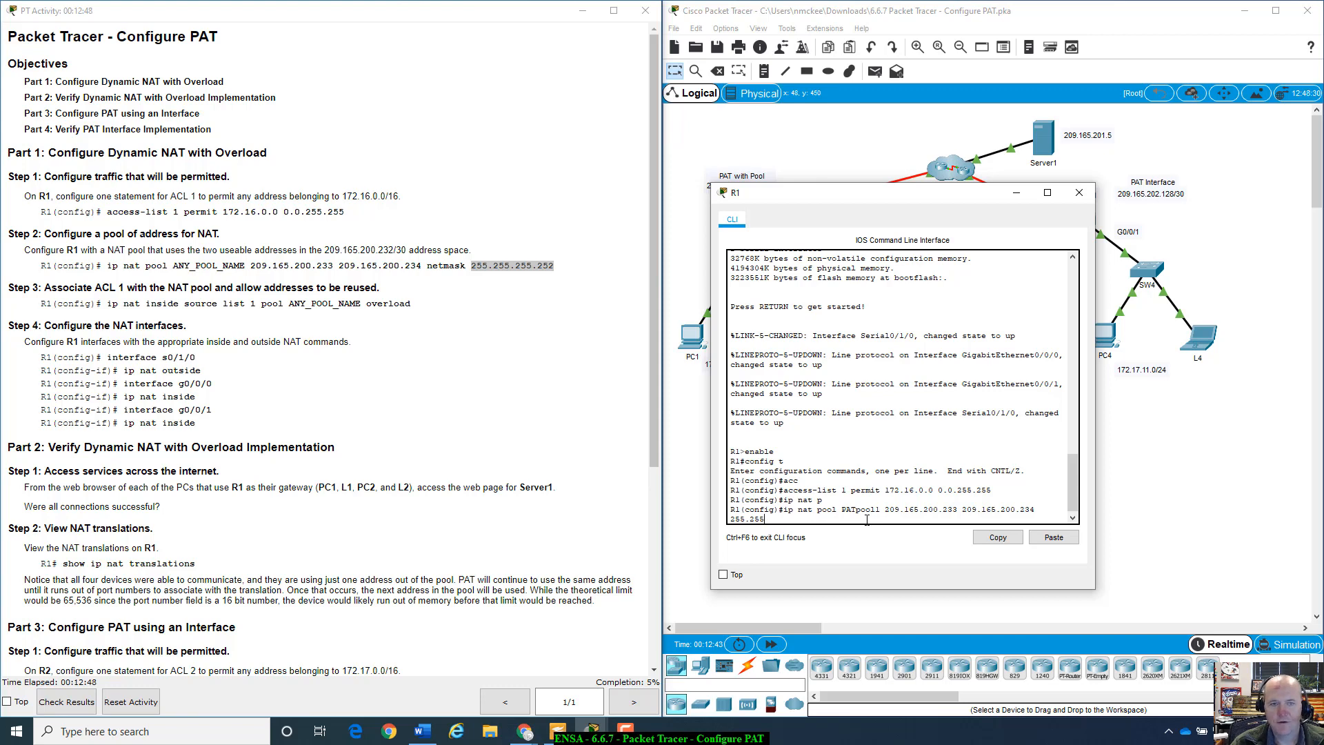
type(".")
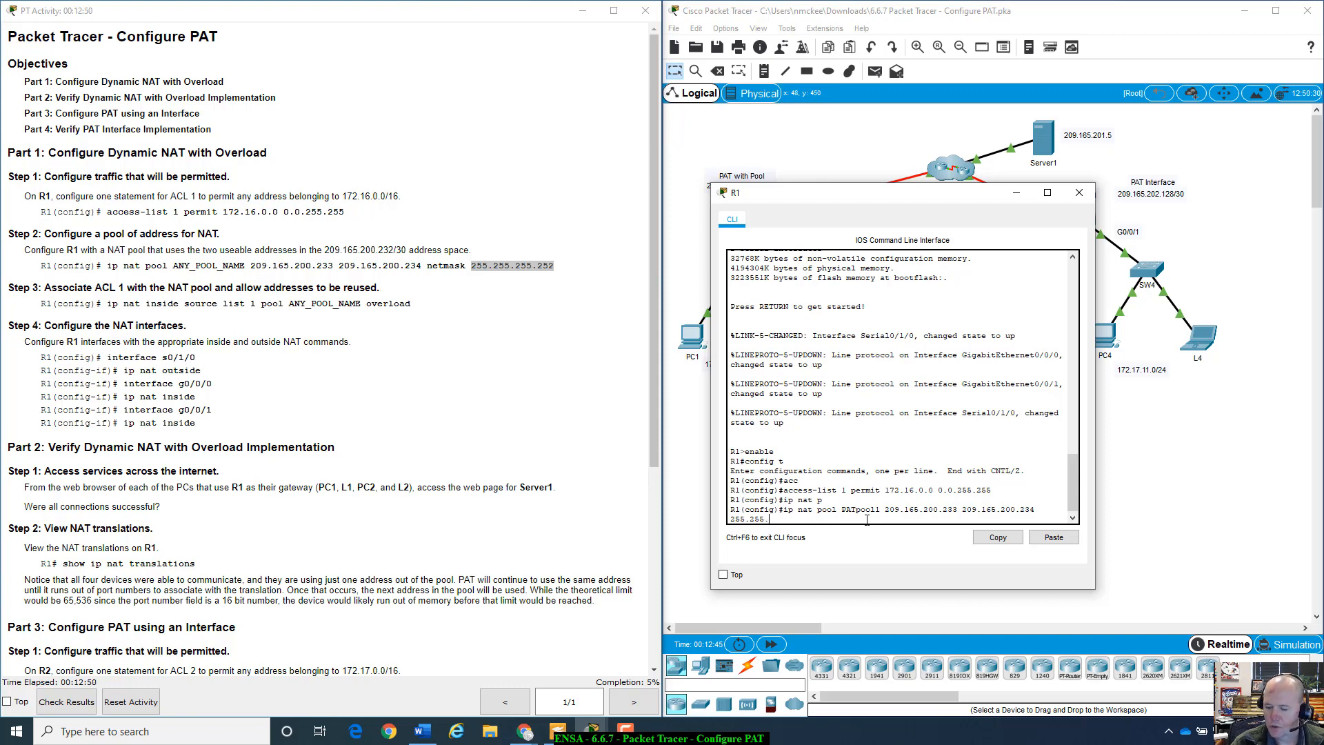
type("255.255.252")
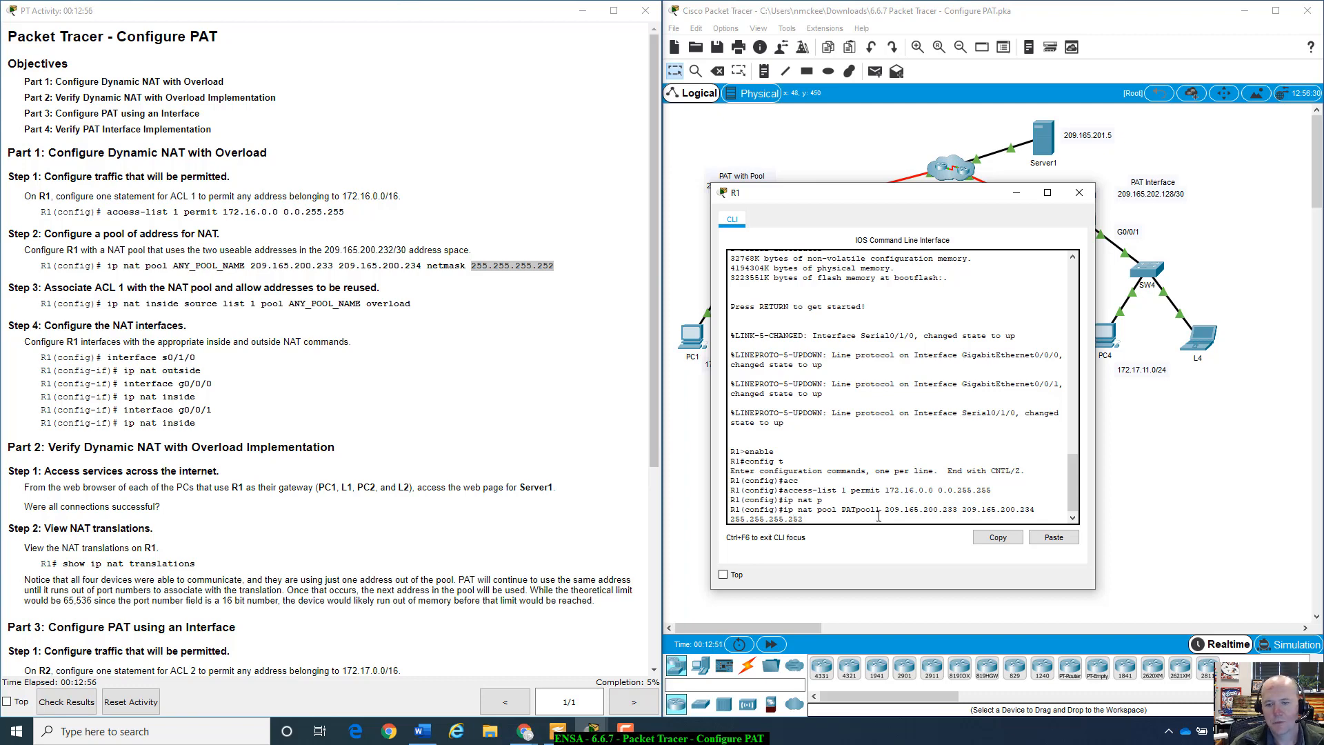
left_click_drag(885, 510, 962, 513)
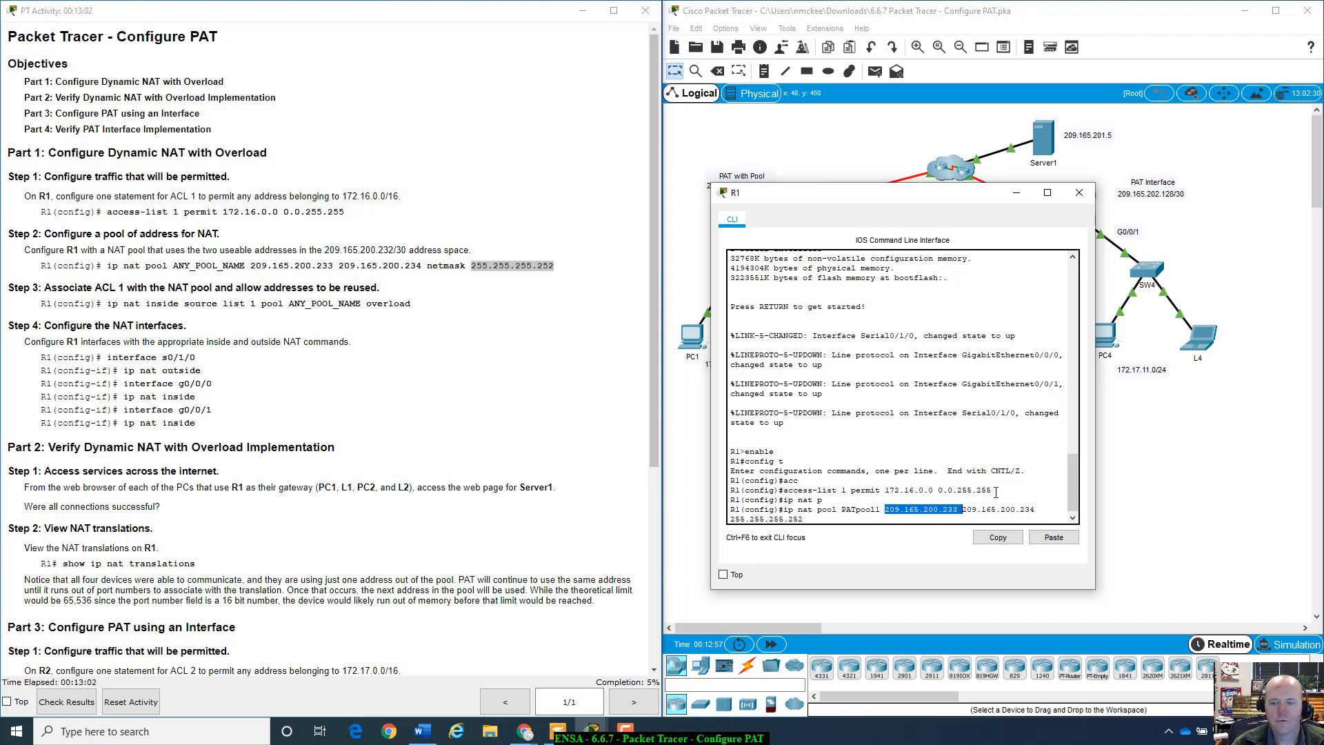
left_click(884, 518)
- Re-enter the rejected pool command with the netmask keyword so R1 accepts PATpool1
key("Return")
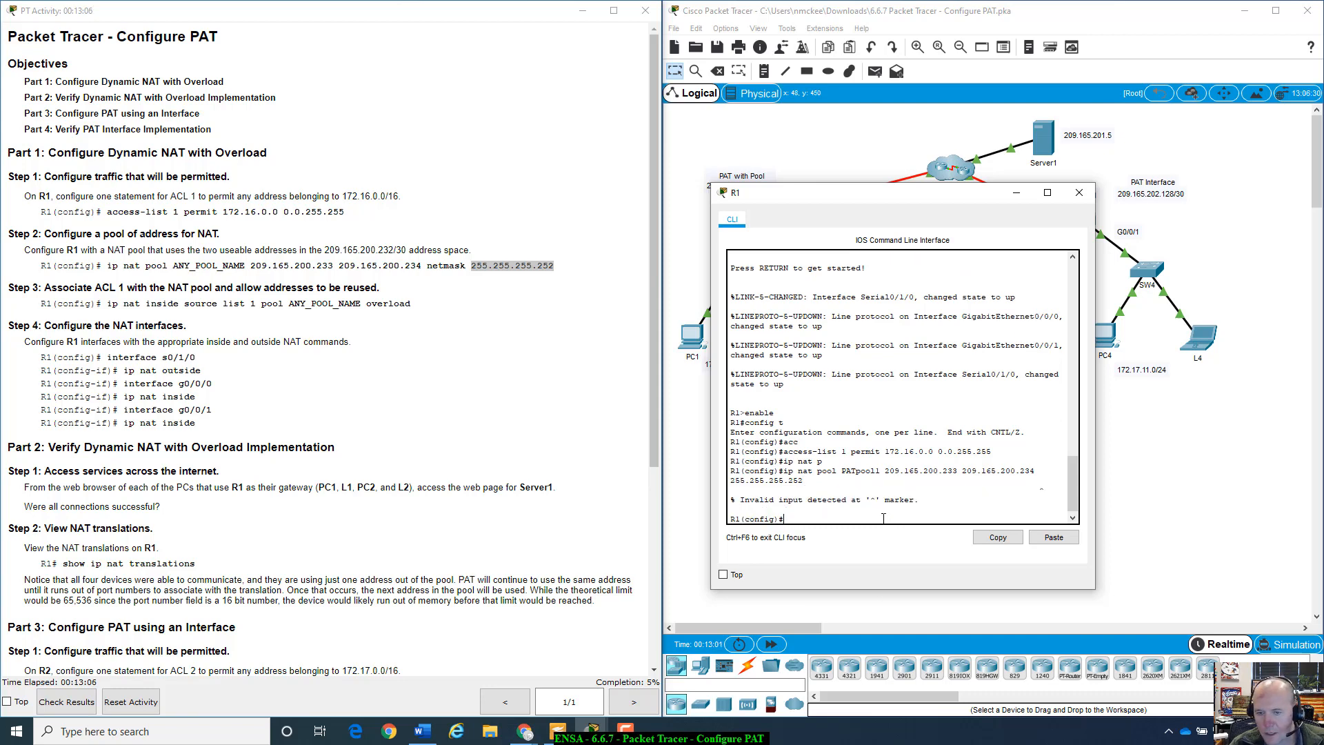
key("Up")
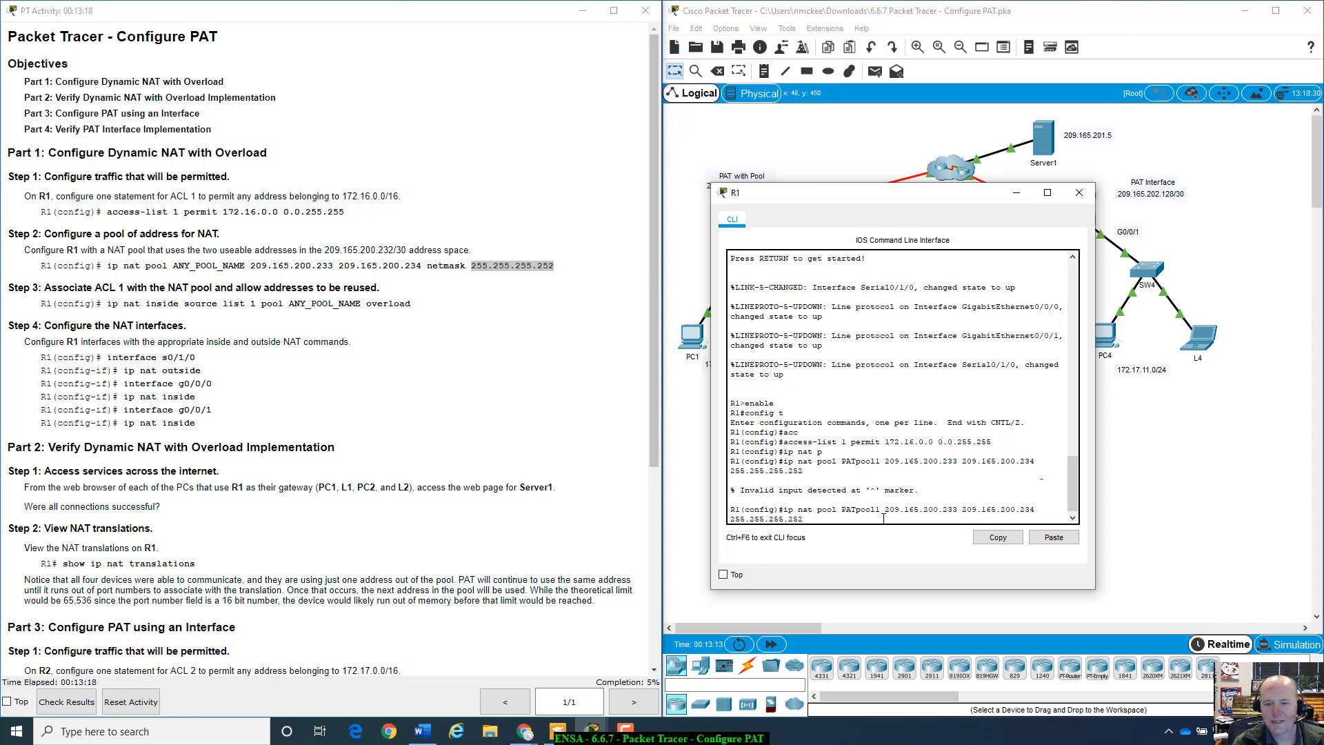
type("net")
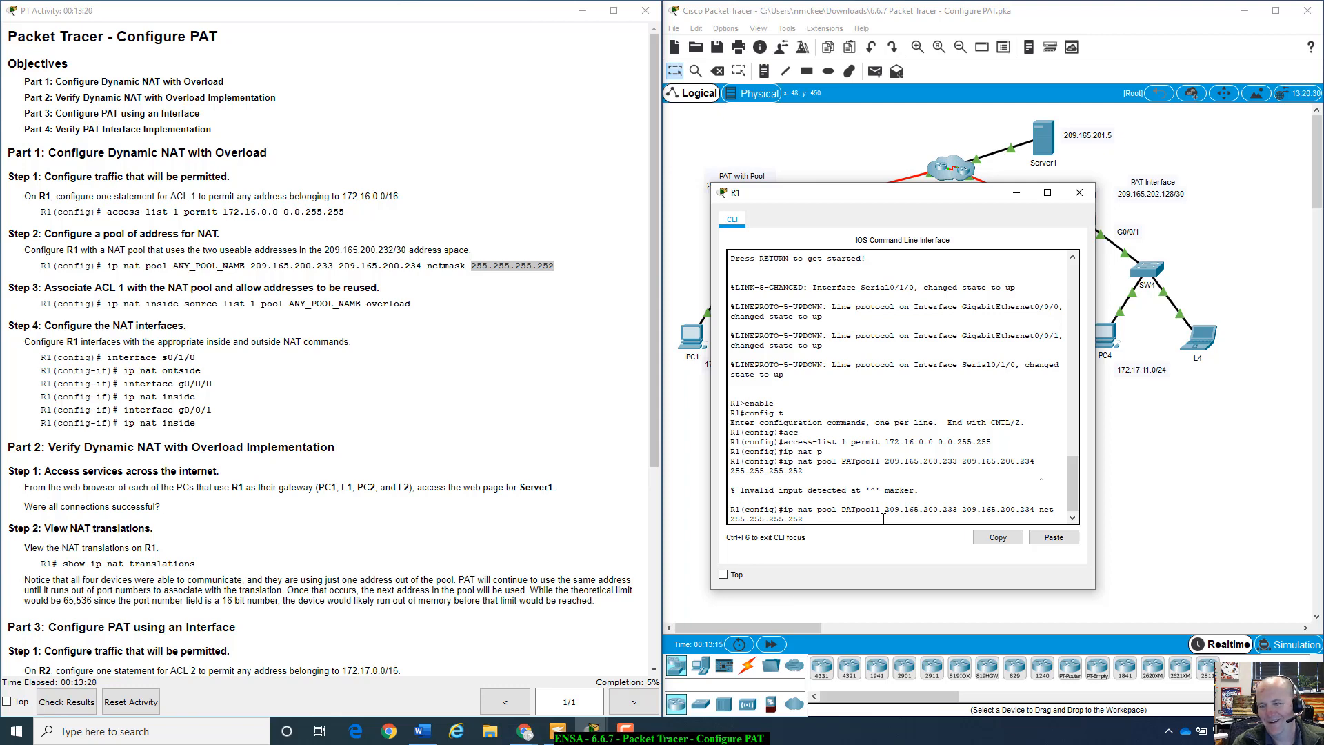
type("mask")
key("Return")
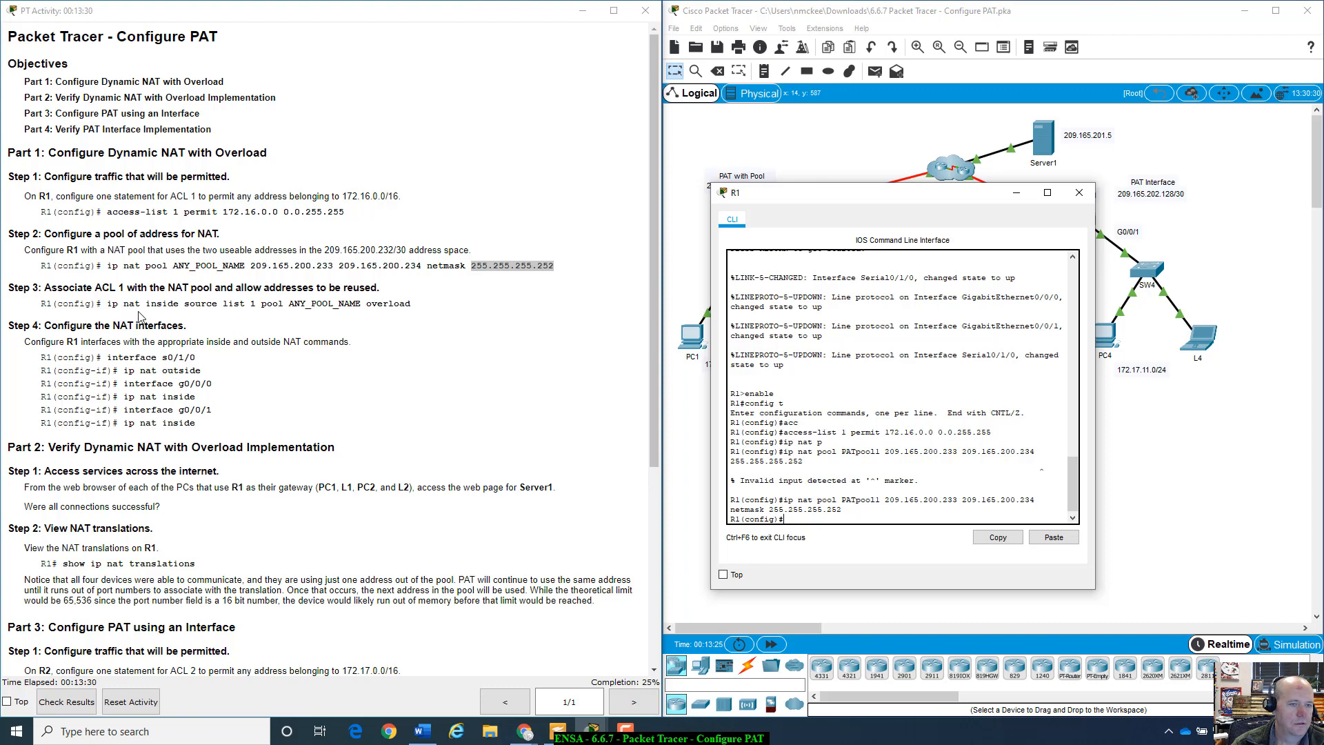
scroll(153, 304, "down", 1)
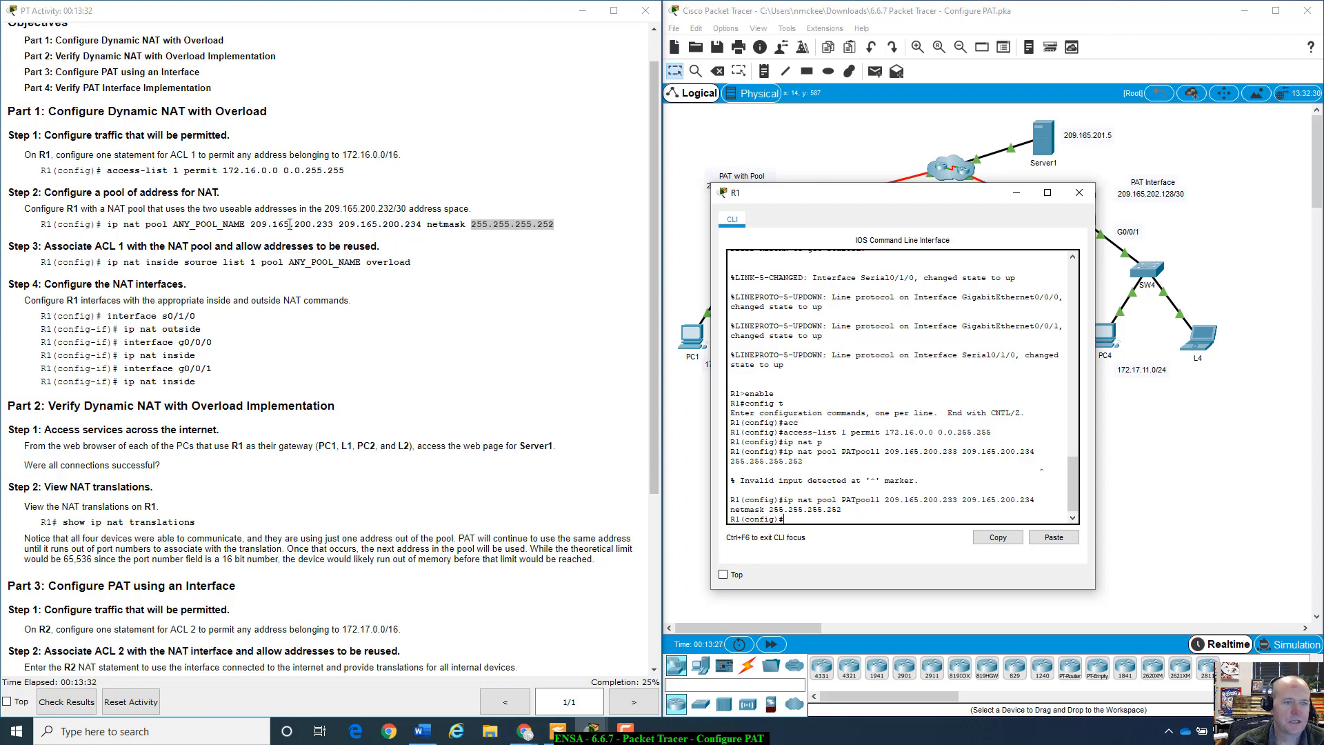
- Review the pool addresses in the Step 2 instructions
left_click_drag(251, 224, 422, 223)
left_click(421, 225)
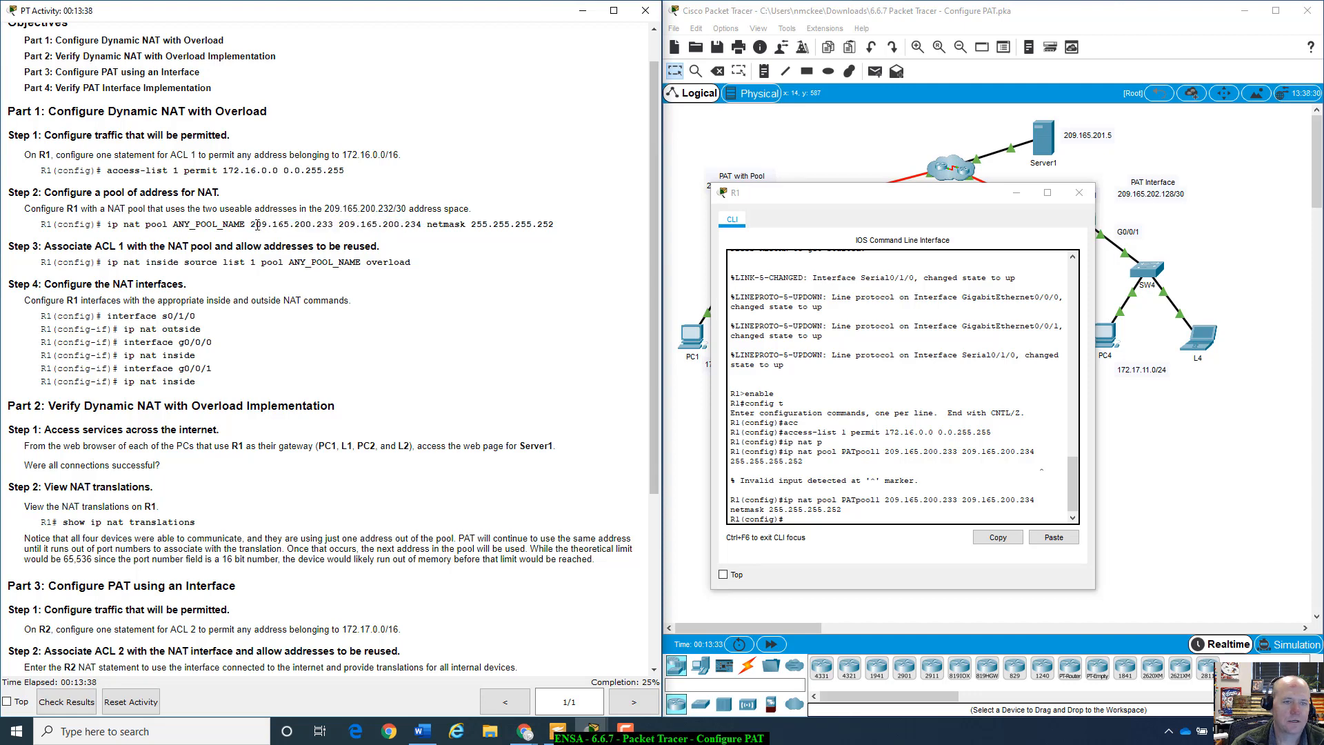
left_click_drag(251, 226, 416, 224)
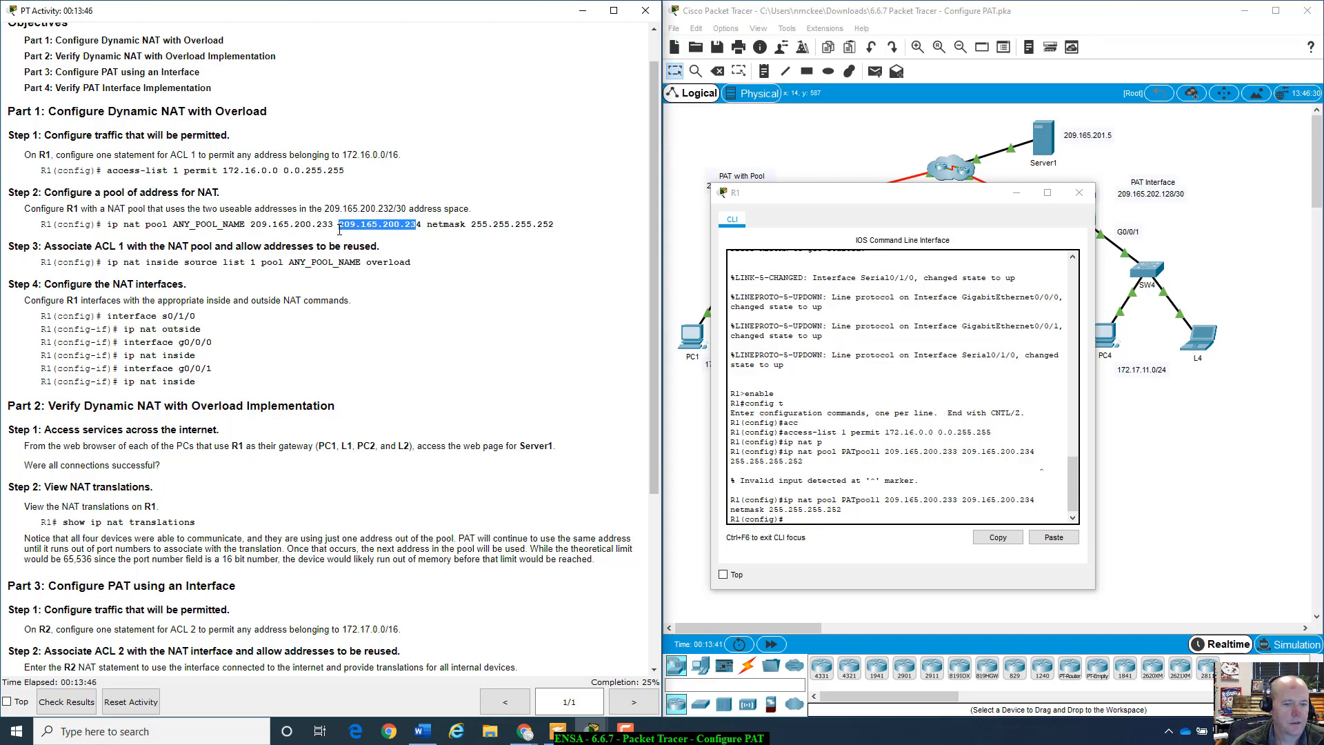
left_click(852, 516)
- Enter 'ip nat inside source list 1 pool PATpool1 overload' on R1, fixing the overload typo
type("ip")
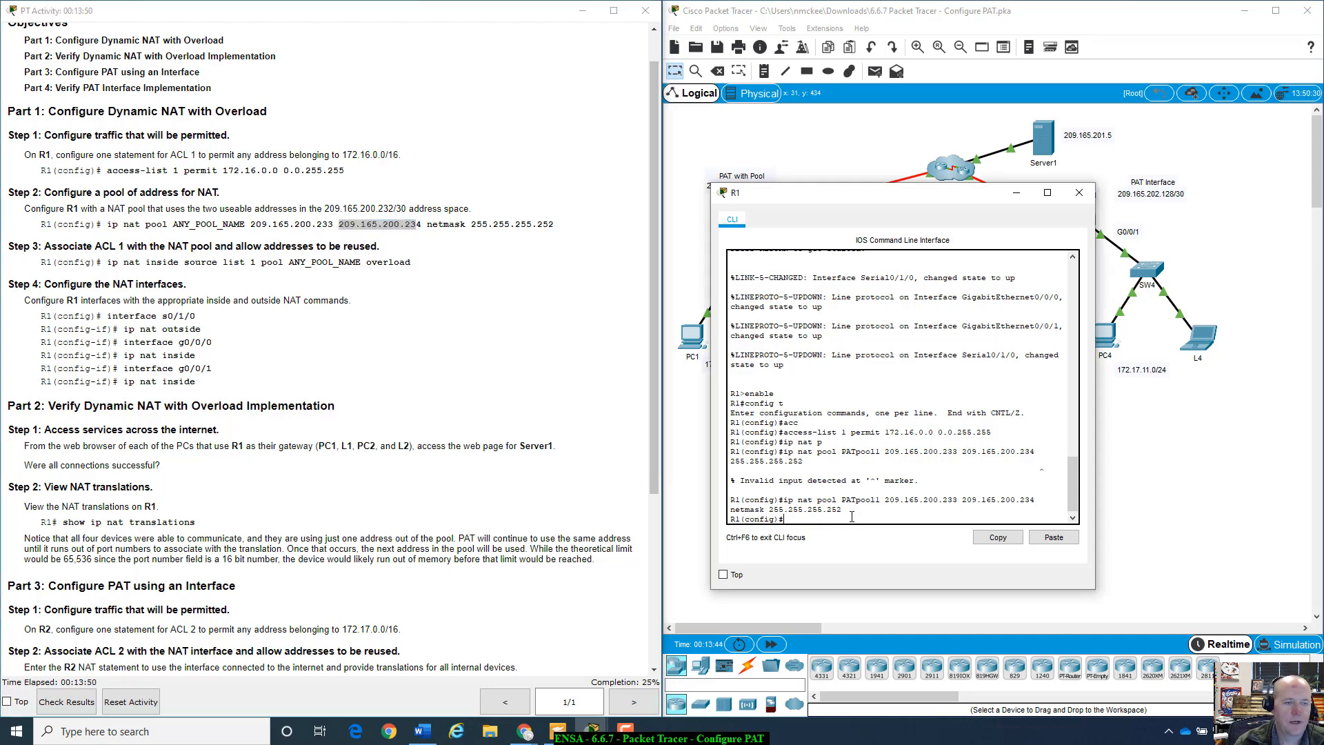
type(" nat insi")
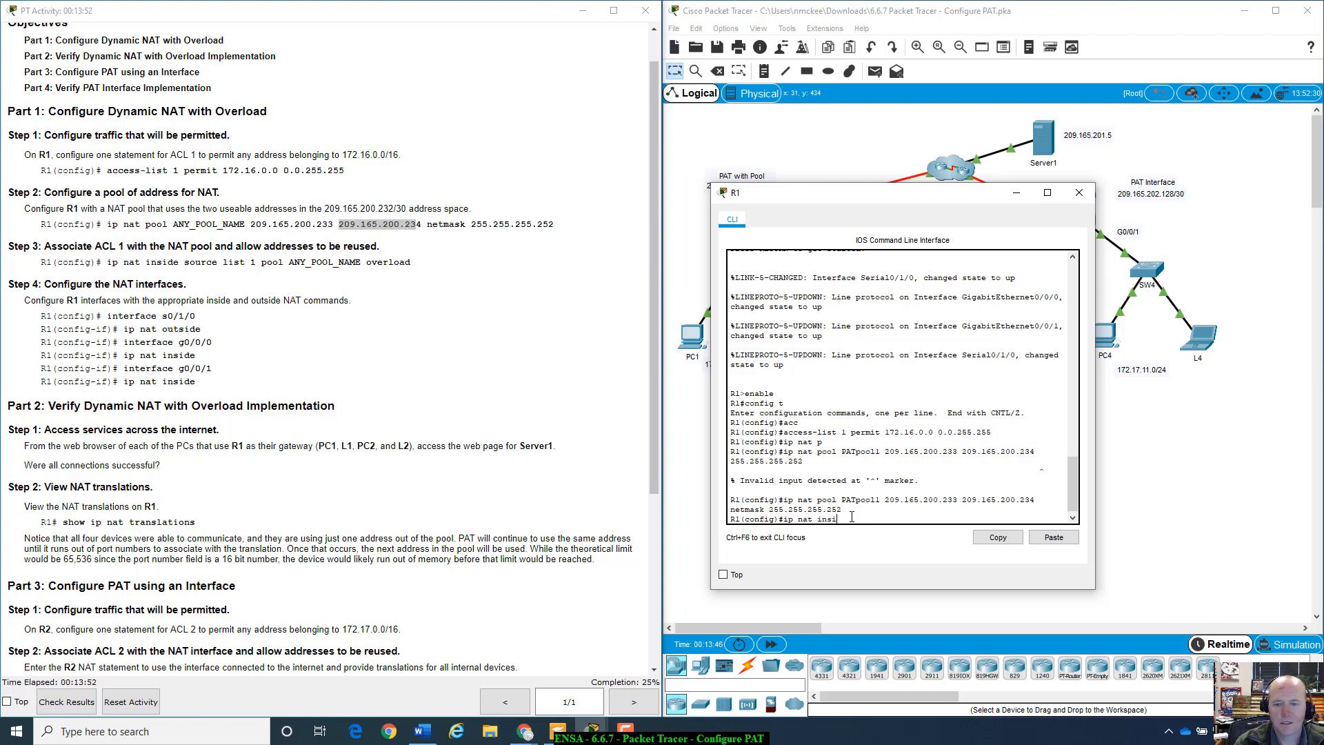
key("Tab")
type("so")
key("Tab")
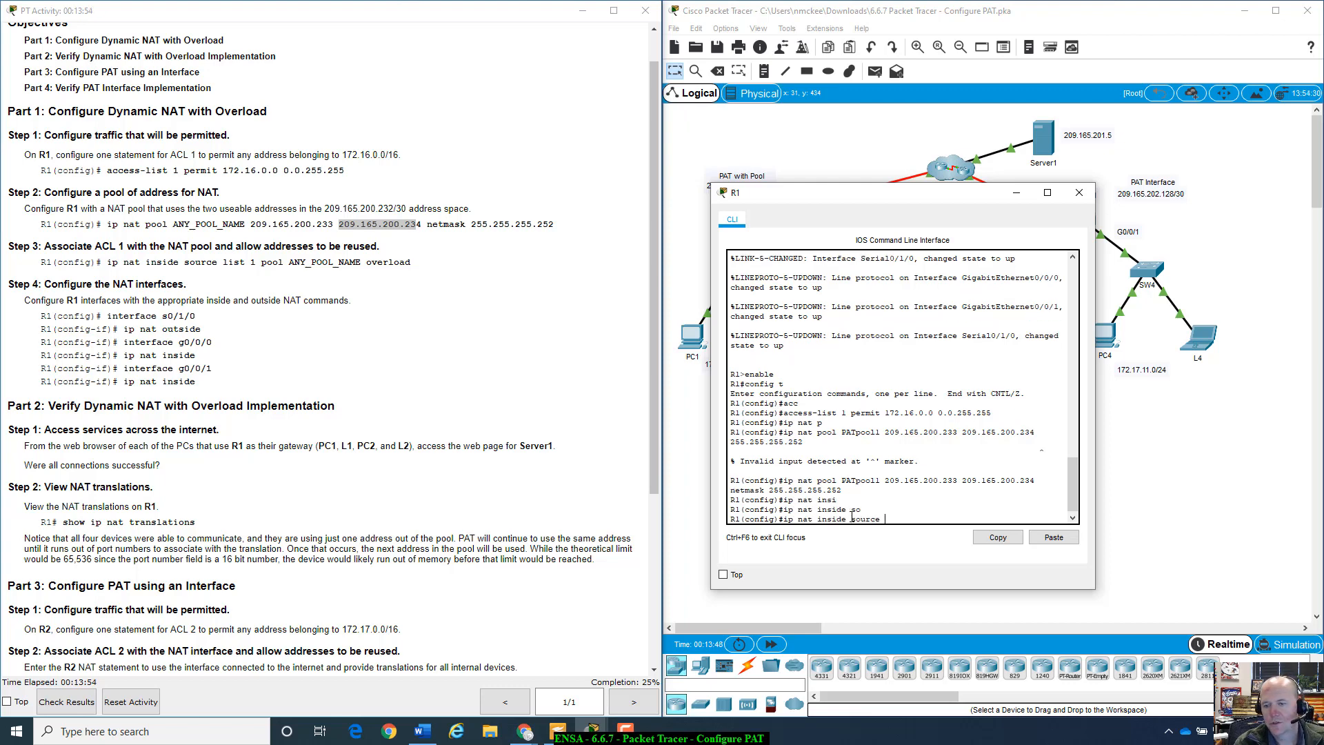
type("list 1")
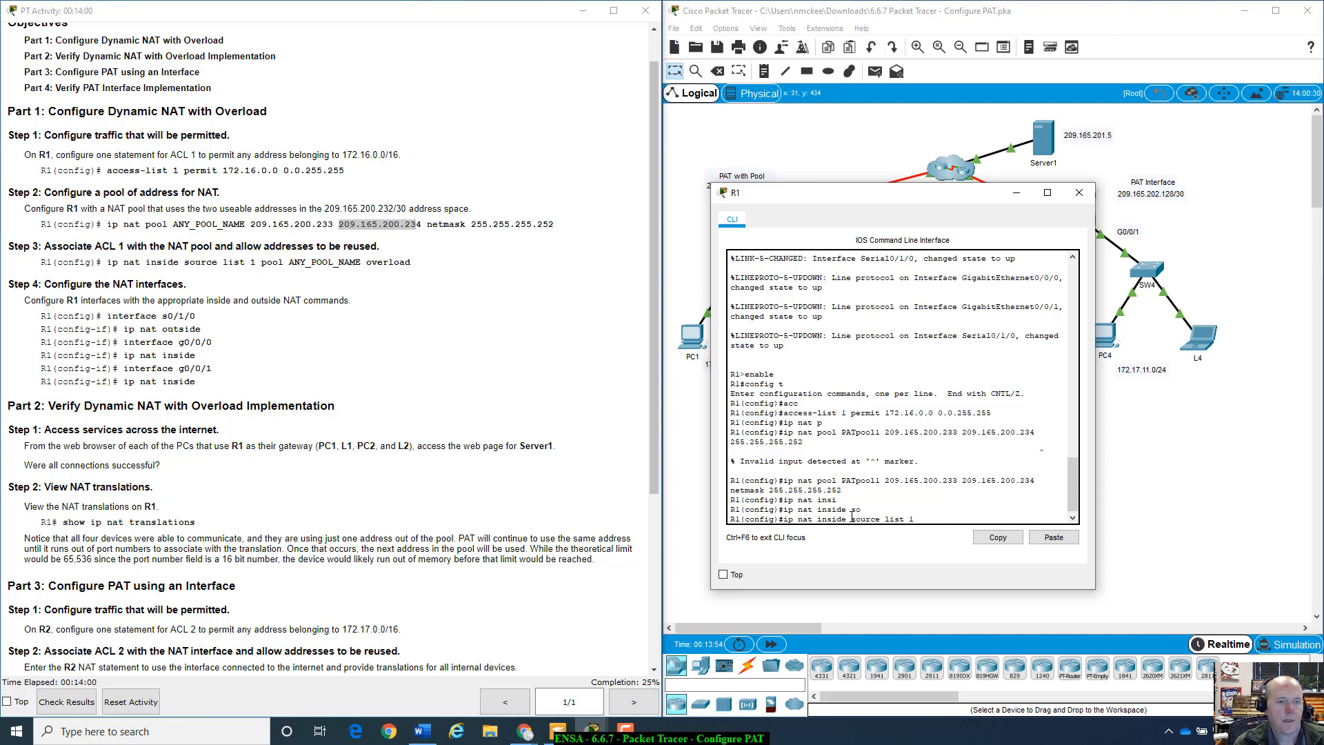
type(" pool ")
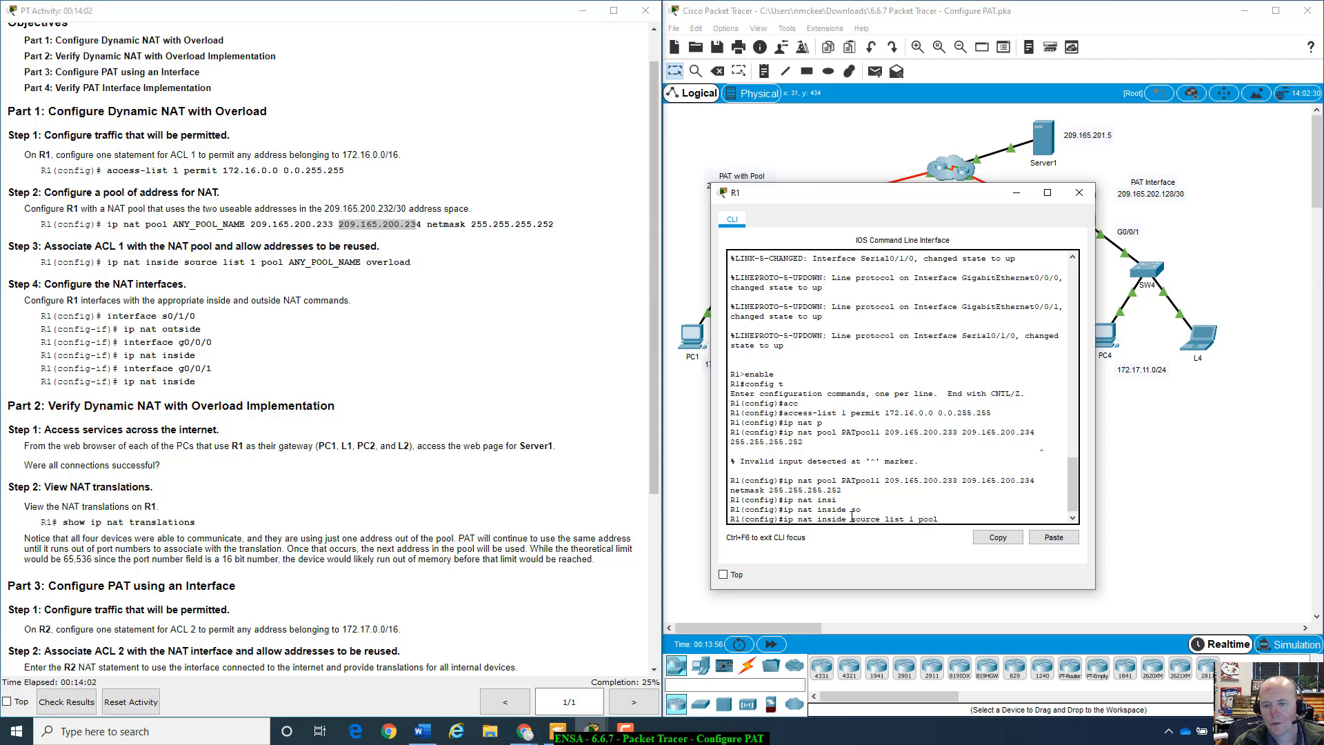
type("Pa")
key("Tab")
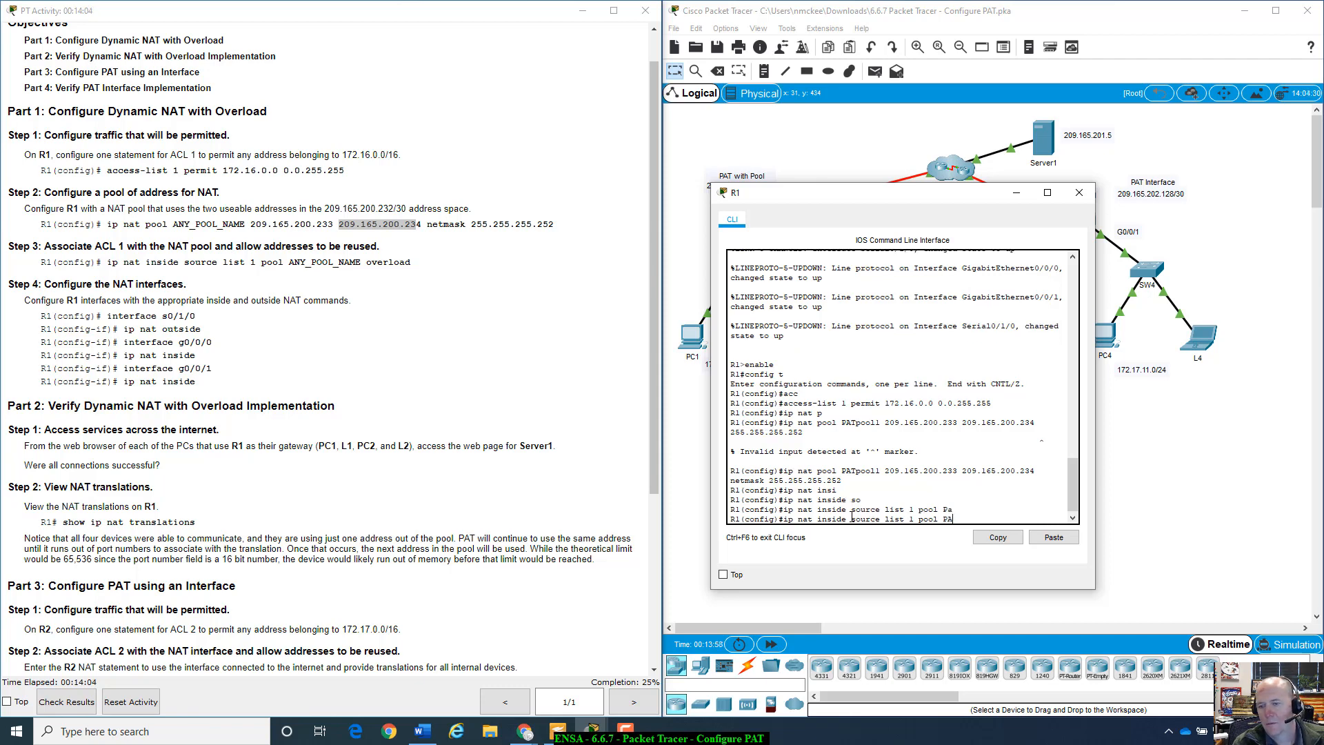
key("Tab")
type("Tp")
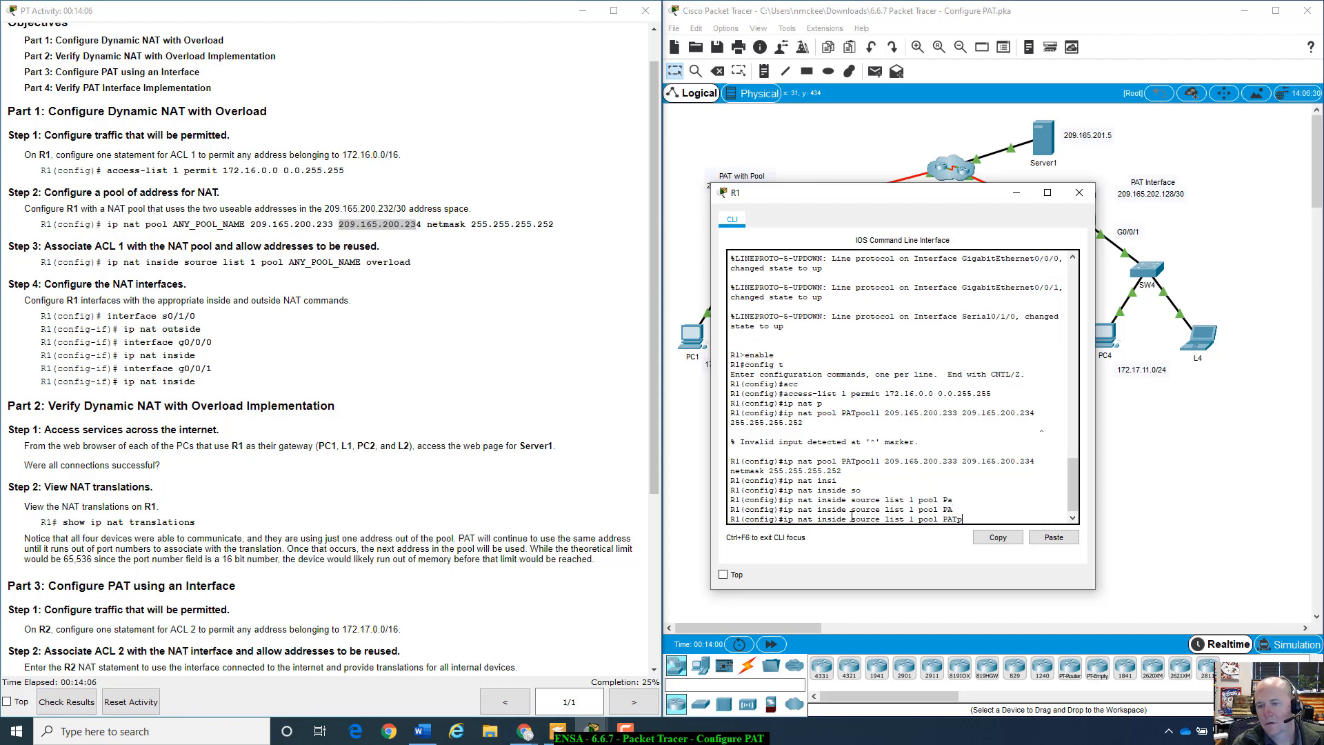
type("ool1")
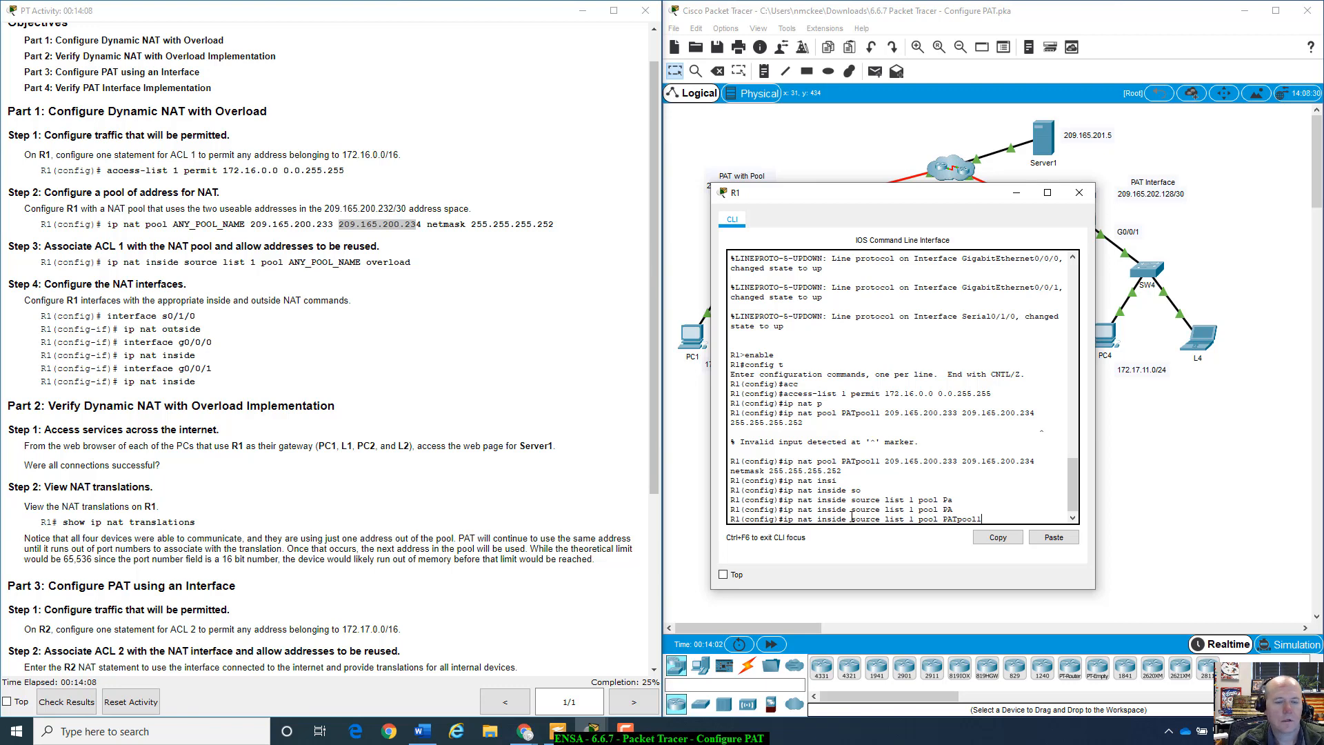
type(" overlaod")
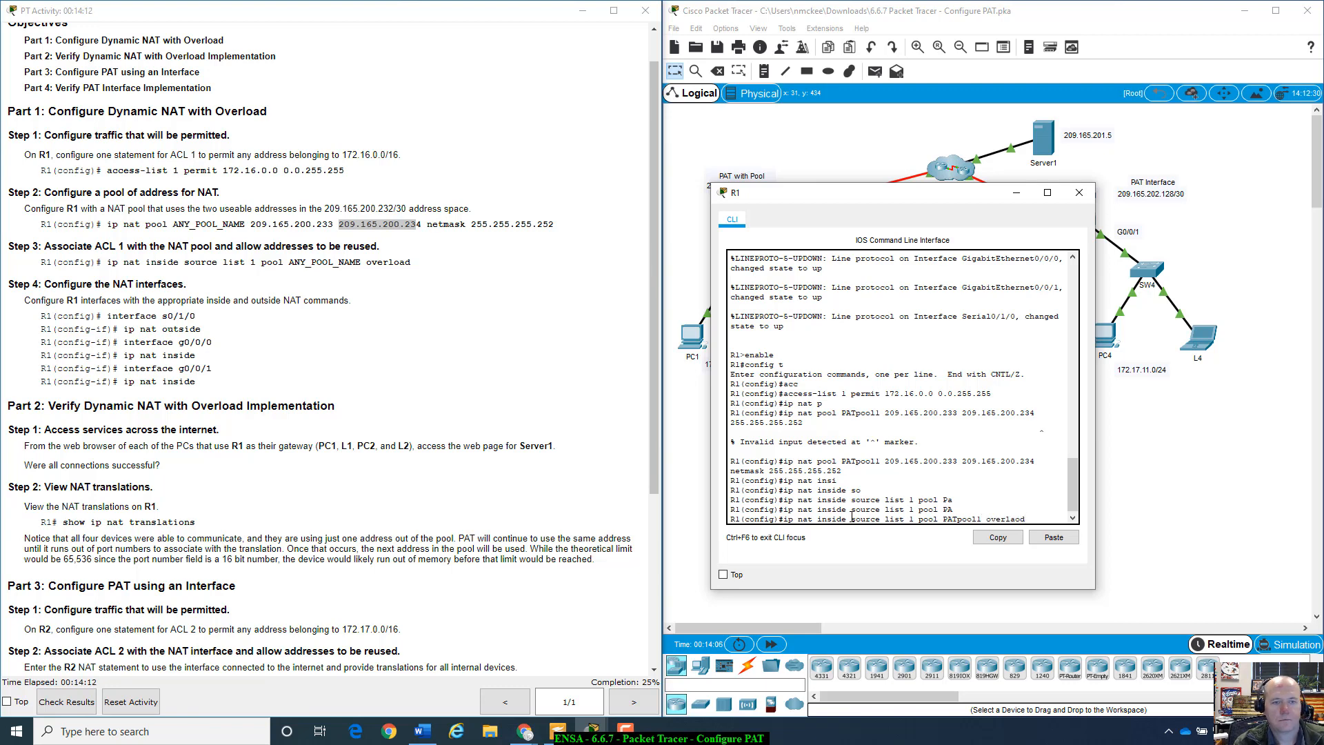
key("BackSpace")
key("BackSpace")
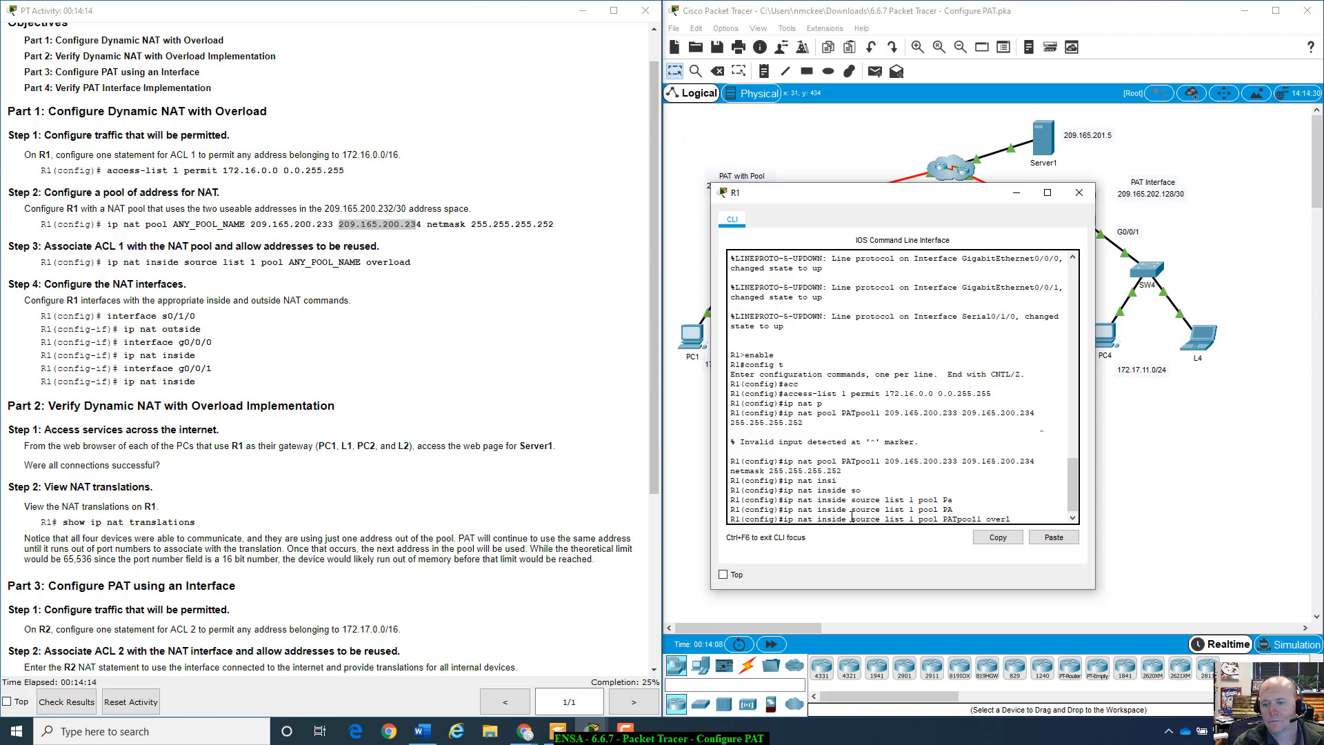
type("oad")
key("Return")
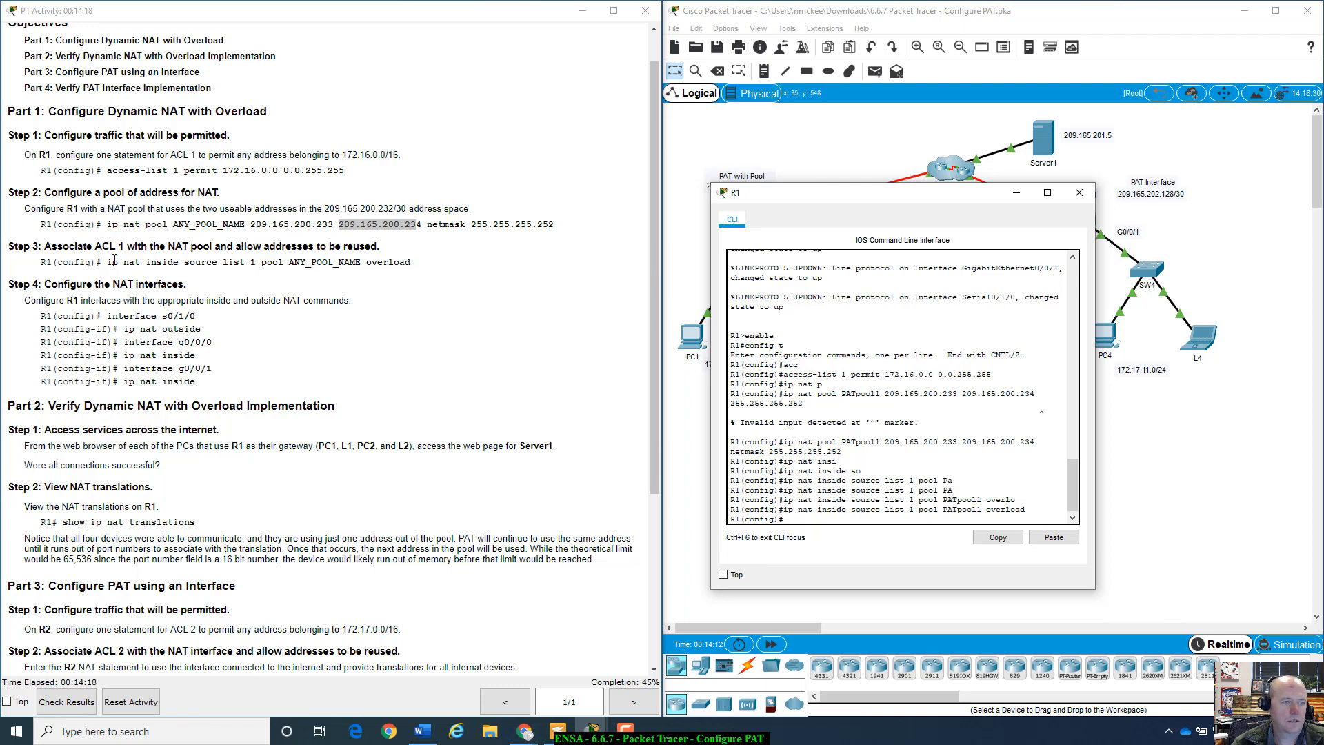
- Review the Step 3 and interface NAT commands, then raise R1's console to show it fully
left_click_drag(115, 261, 436, 274)
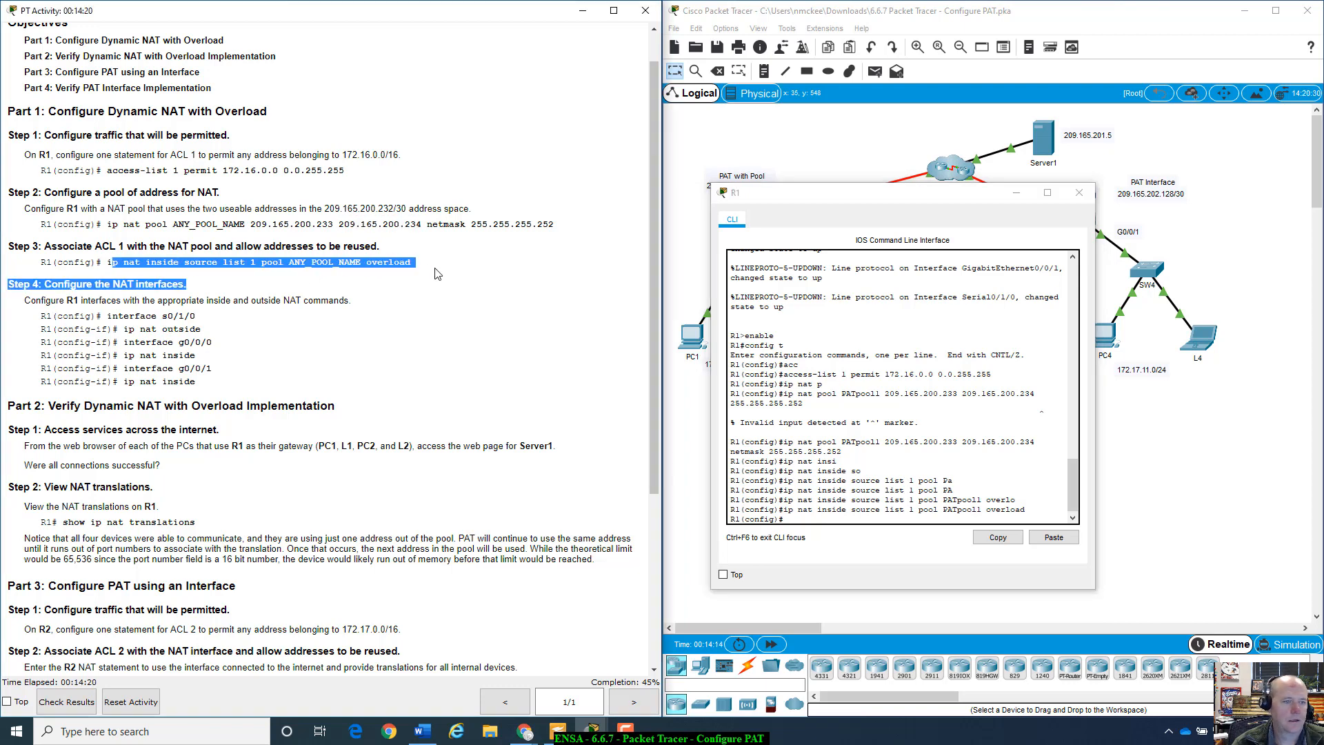
left_click(435, 274)
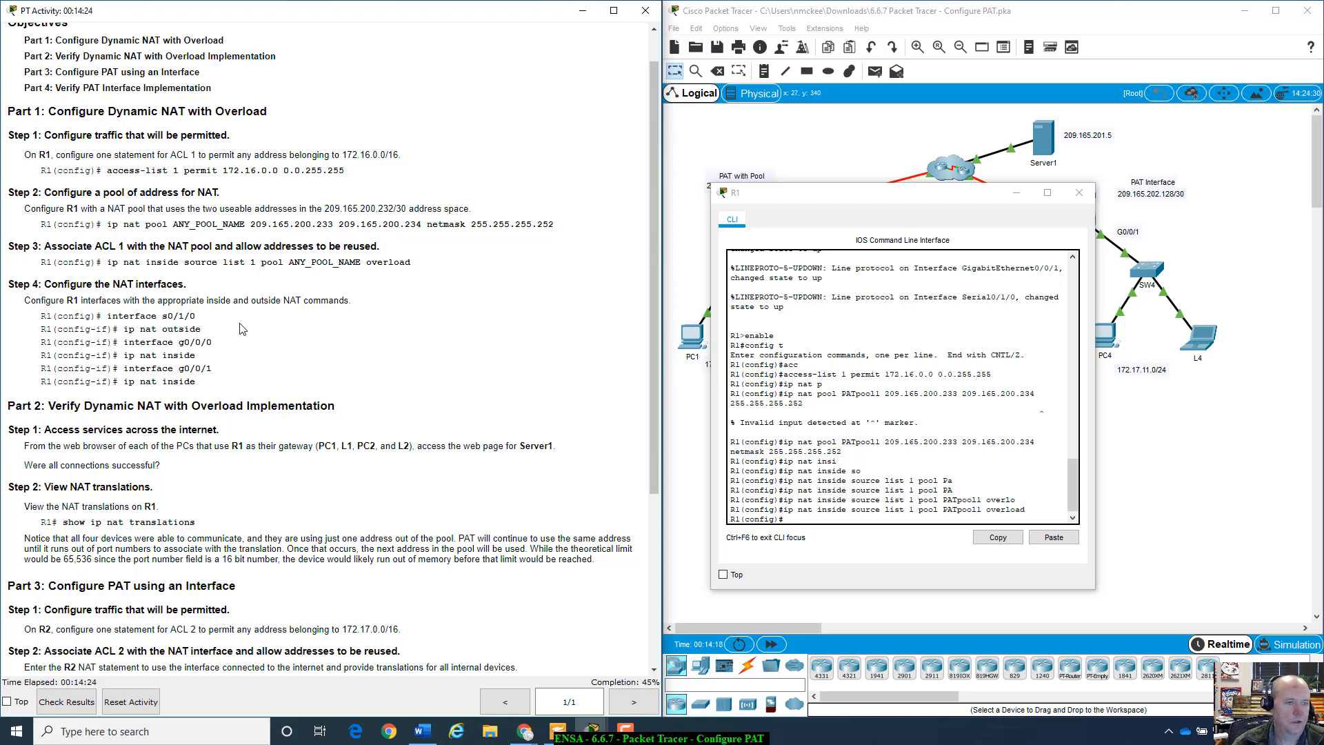
scroll(347, 408, "down", 1)
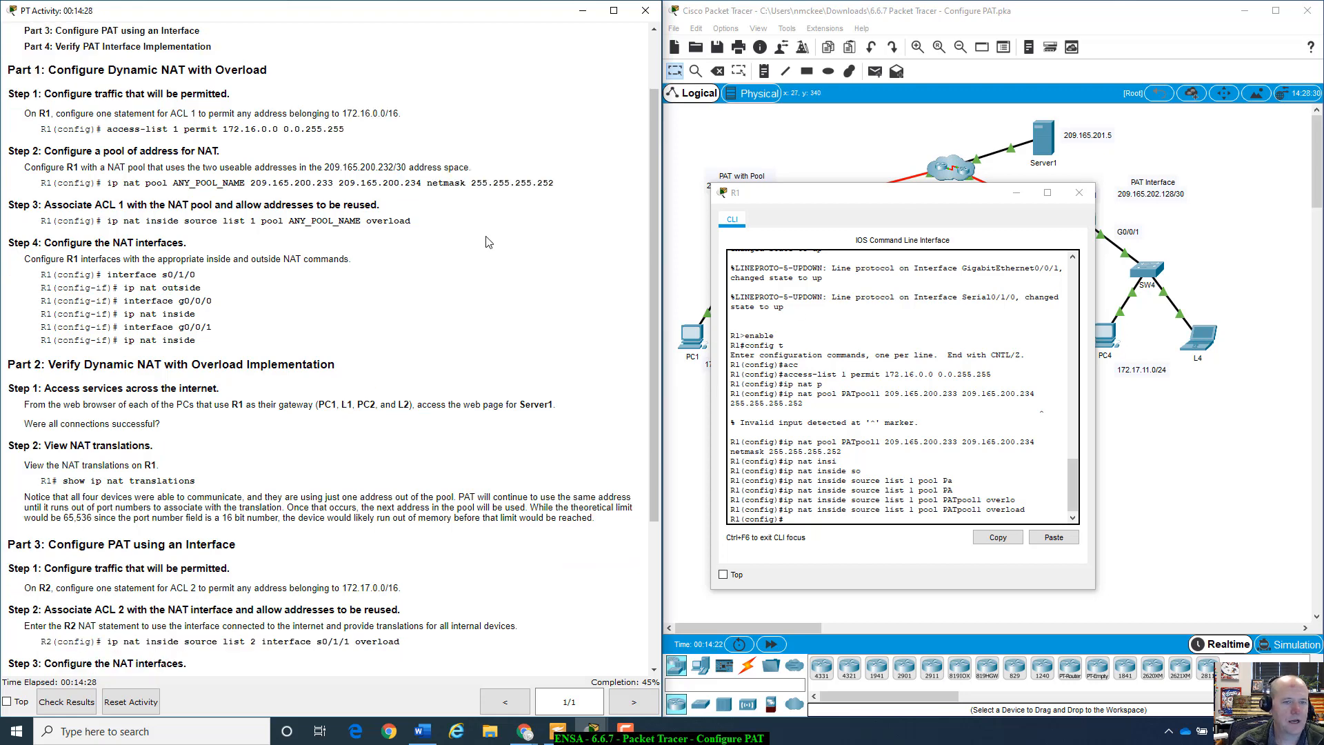
left_click_drag(822, 197, 816, 398)
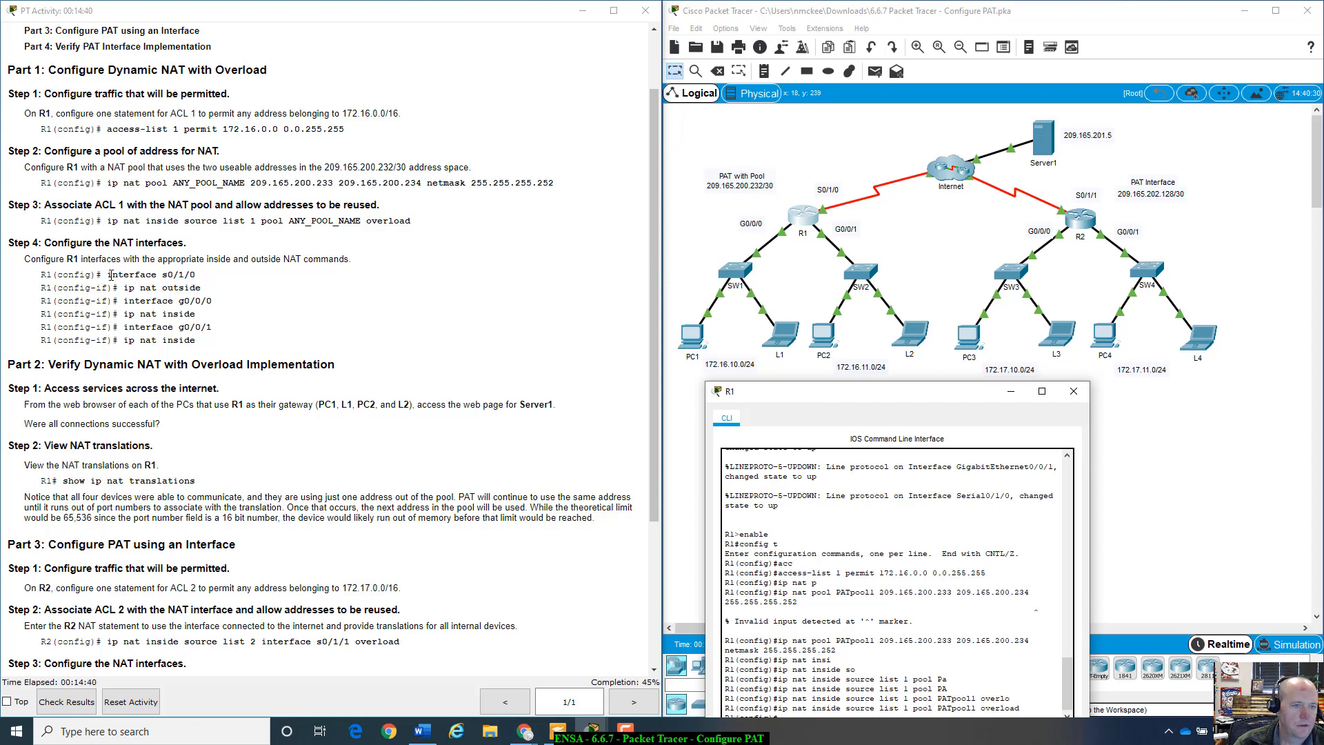
left_click_drag(110, 275, 214, 336)
left_click(220, 342)
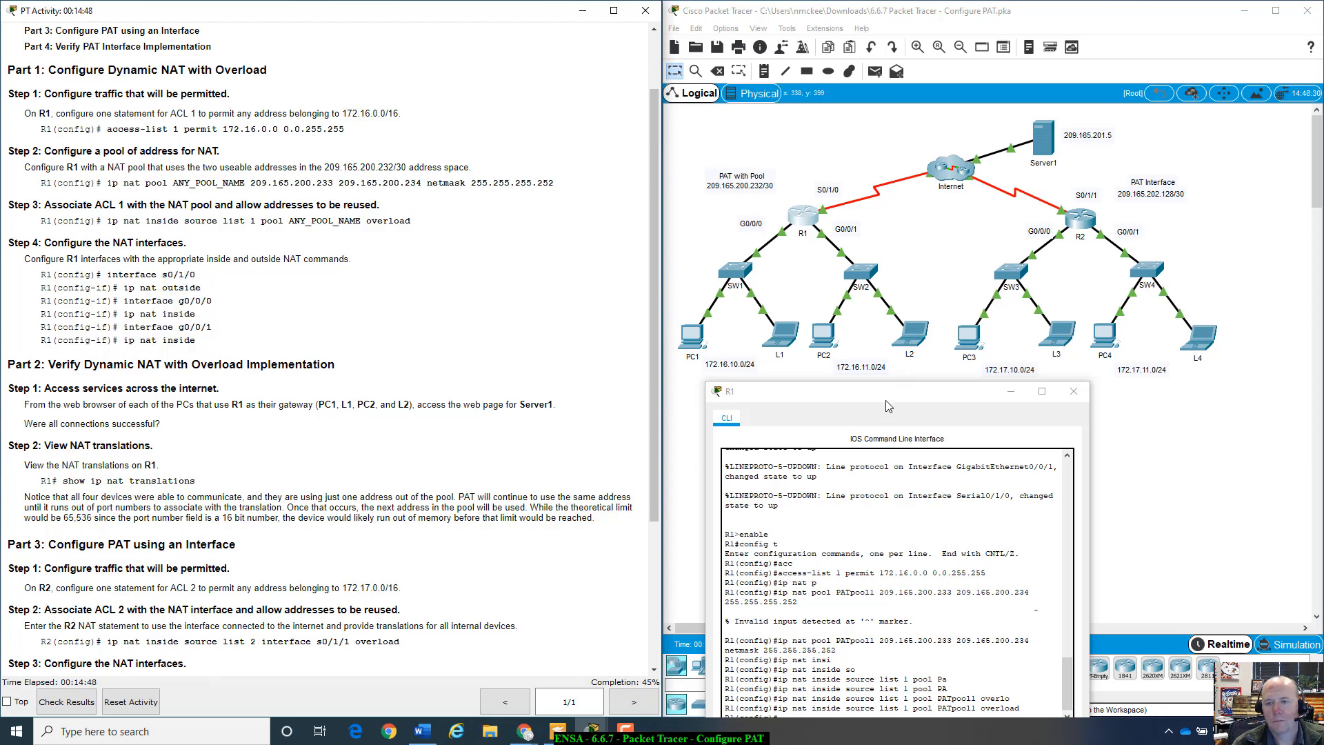
left_click_drag(889, 402, 891, 387)
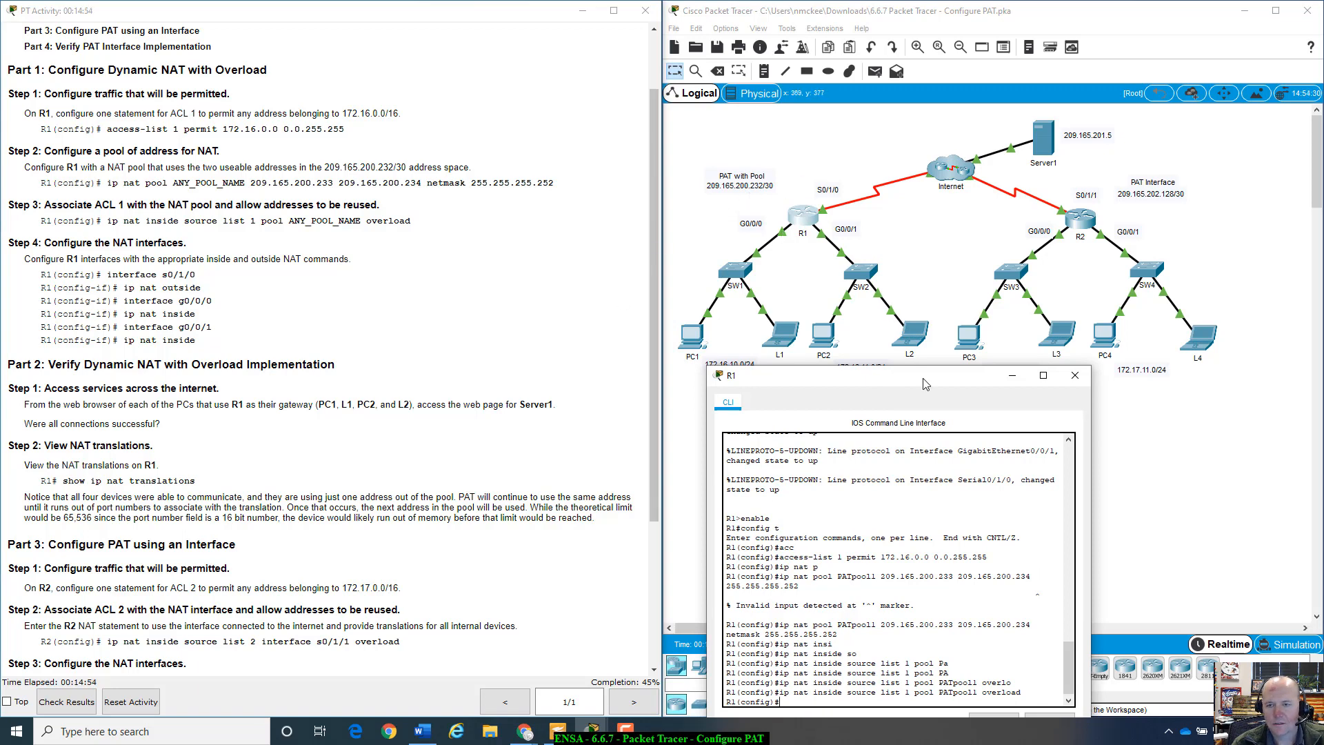
left_click_drag(926, 384, 922, 300)
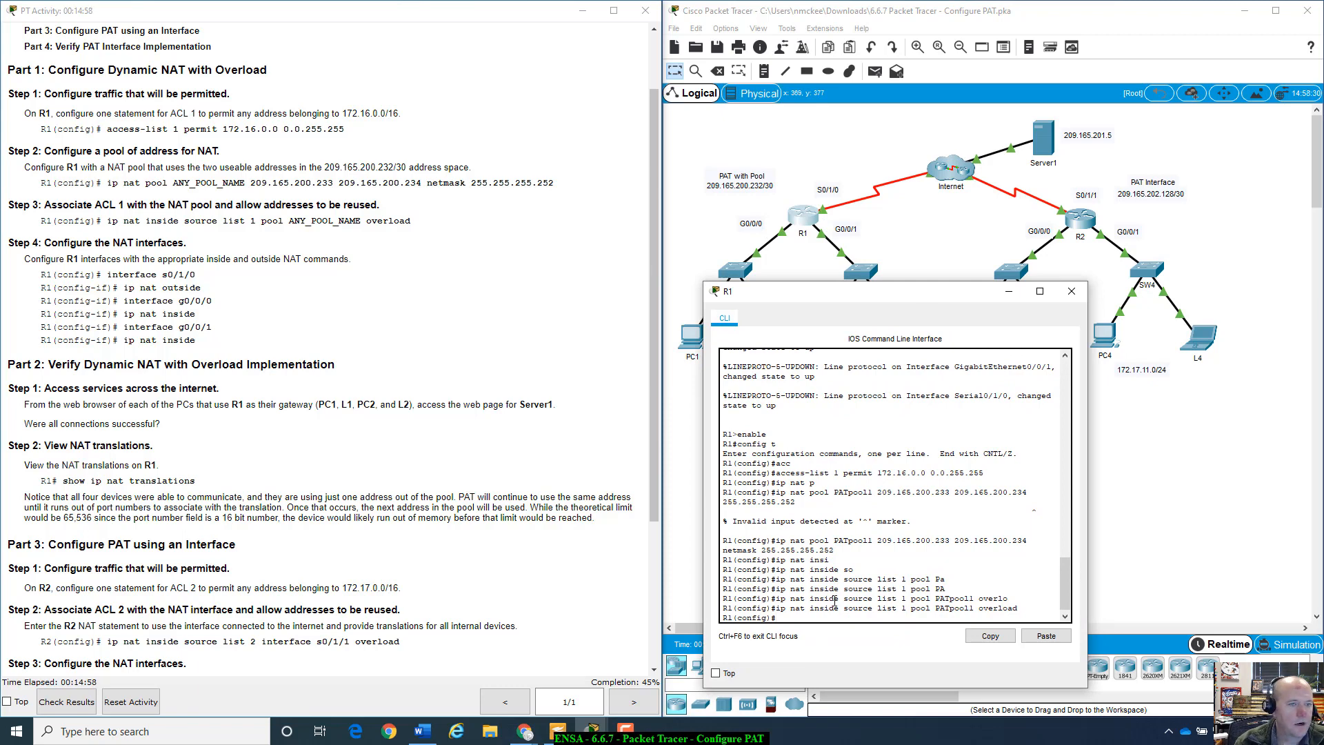
- Make R1's serial 0/1/0 the NAT outside interface
type("inter")
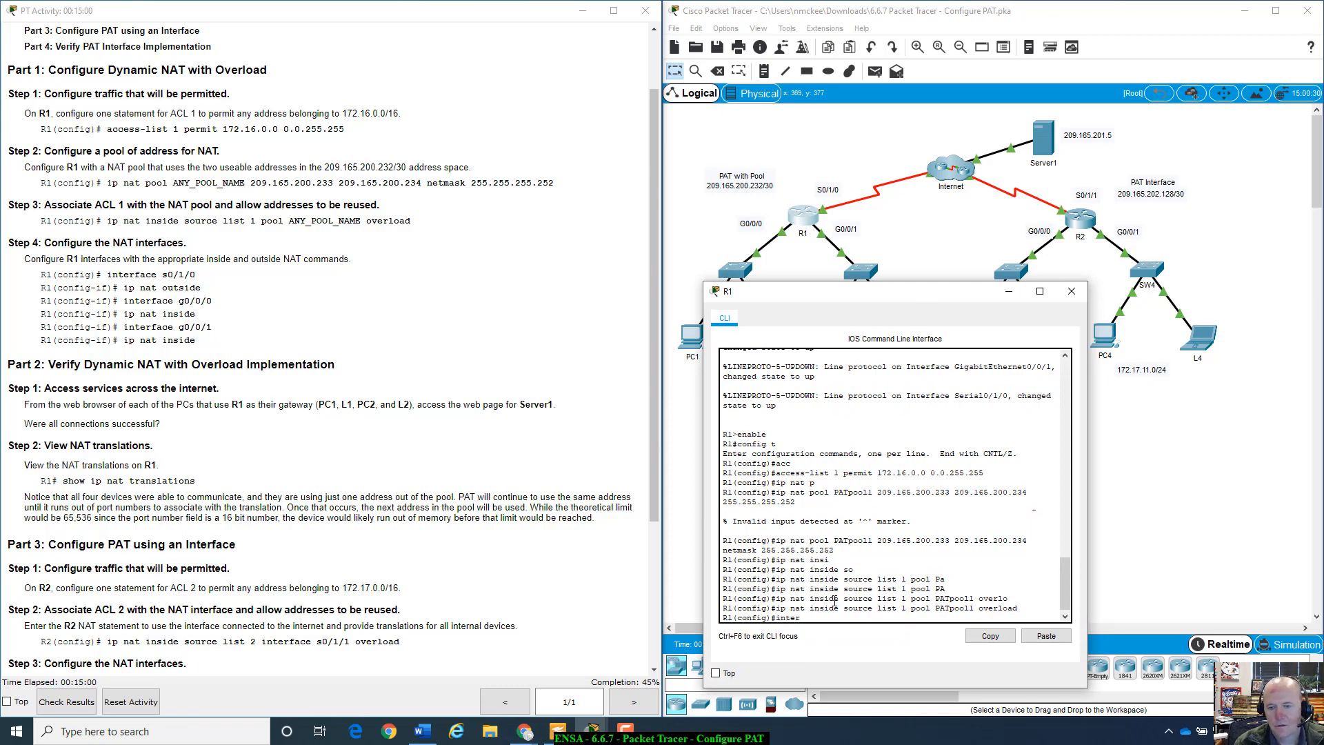
key("Tab")
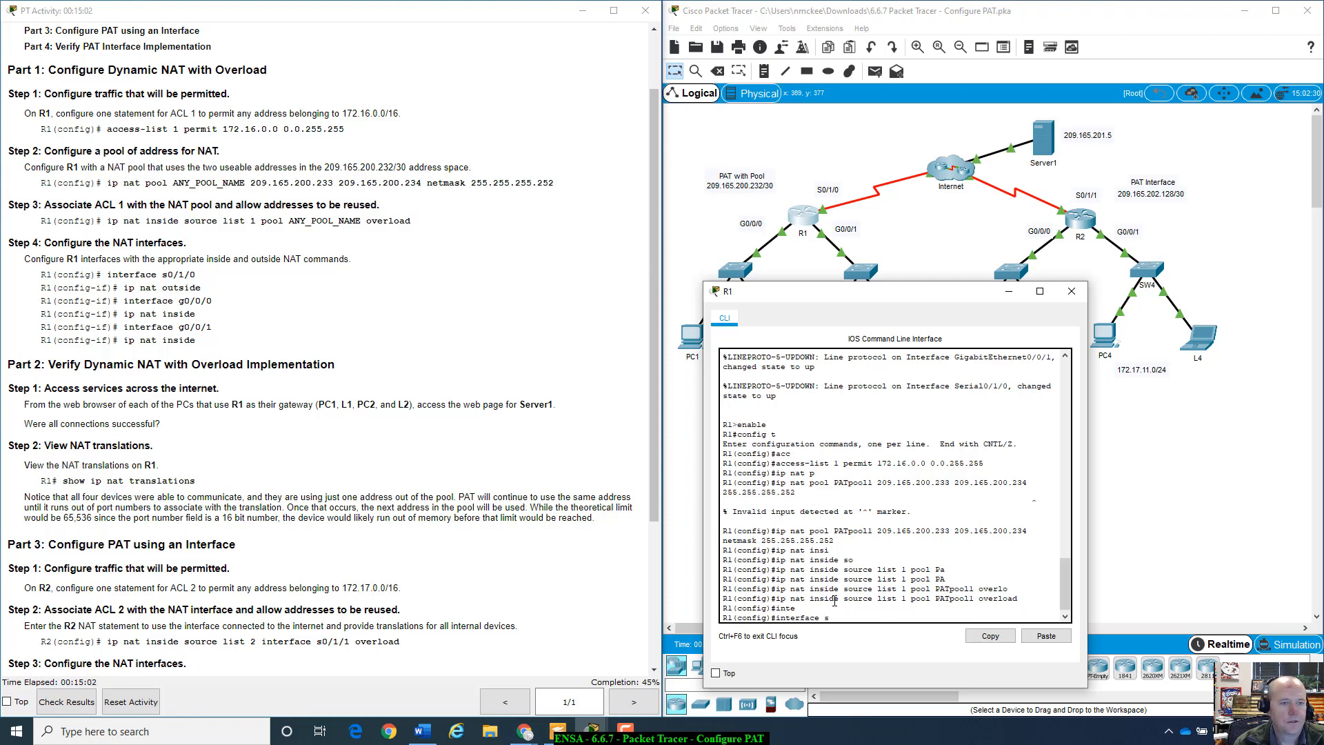
type("s0/1/")
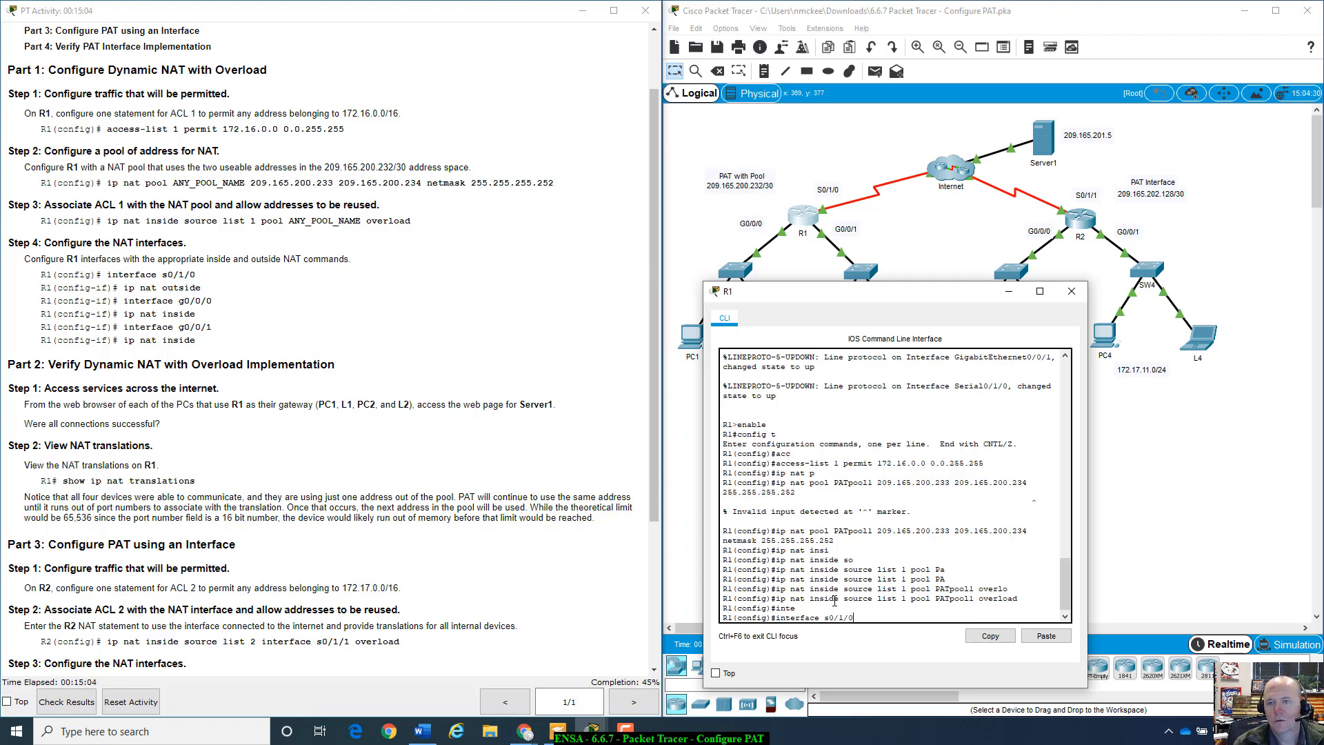
type("0")
key("Return")
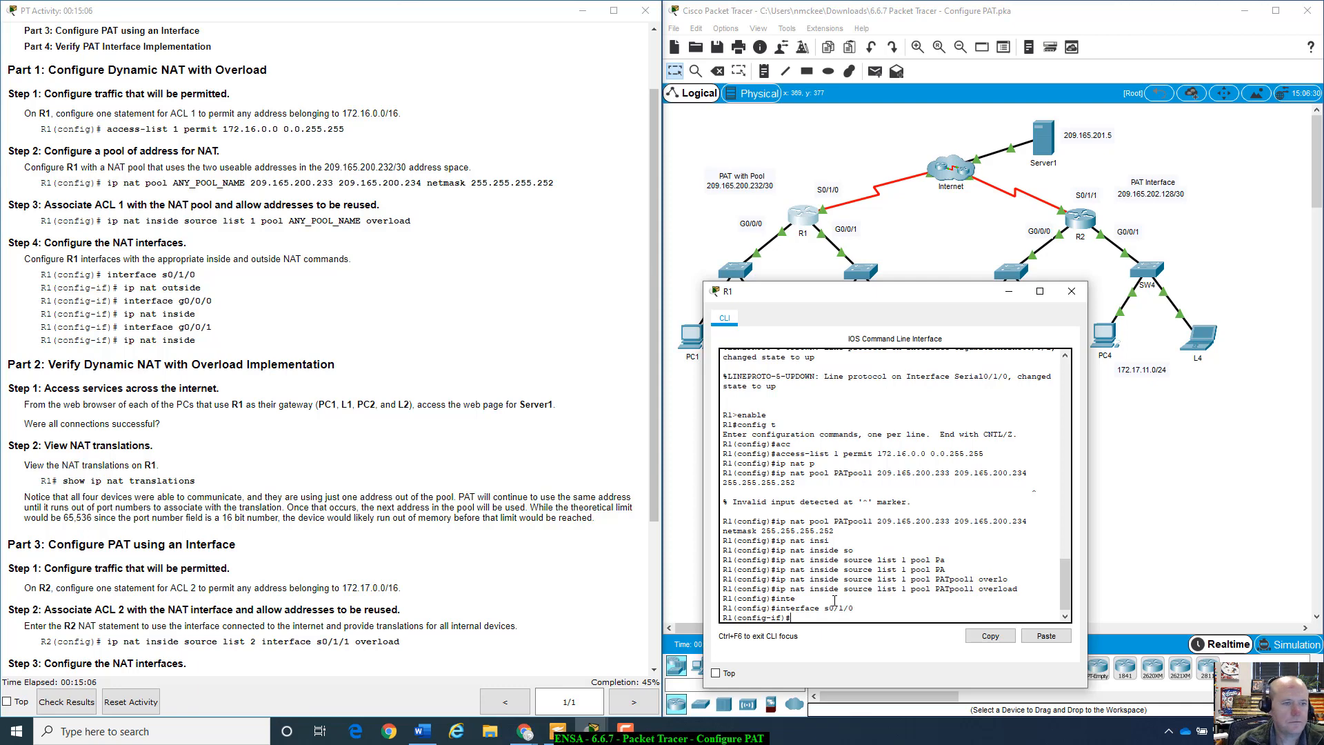
type("ip nat")
key("Tab")
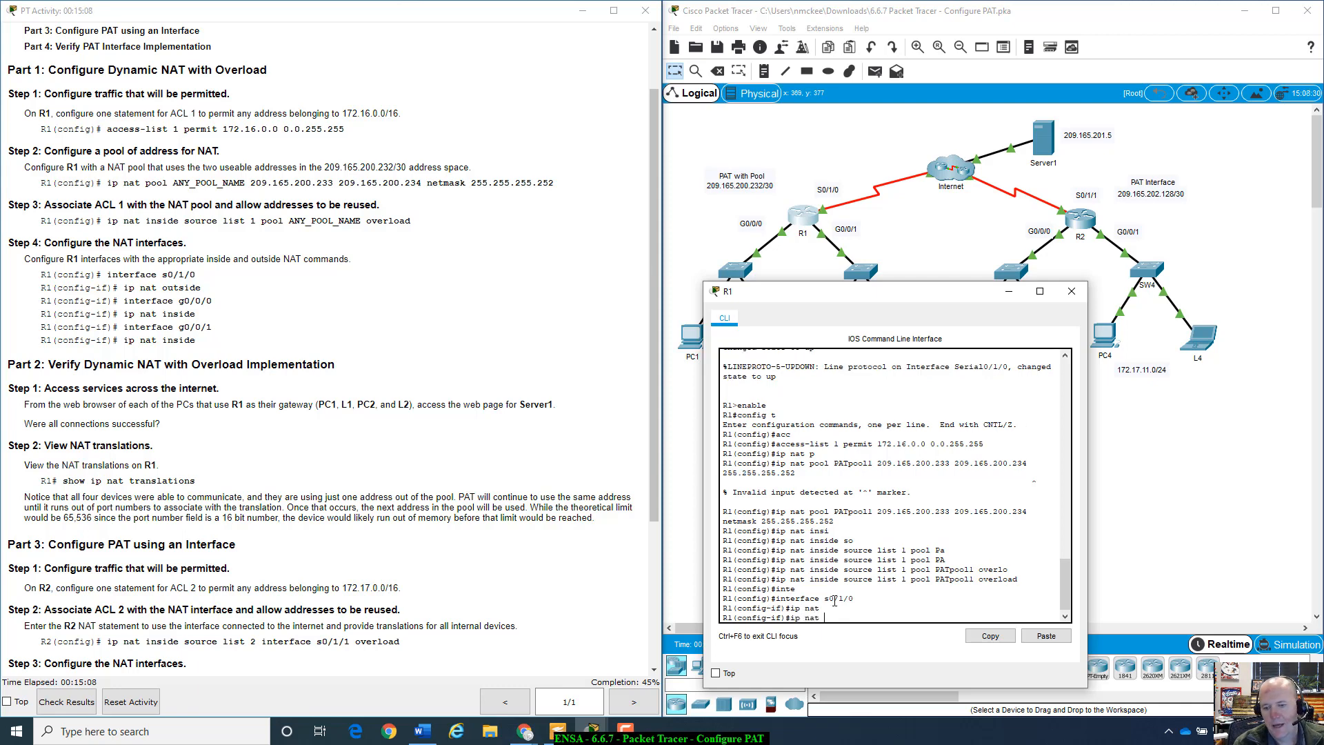
type("ou")
key("Tab")
key("Return")
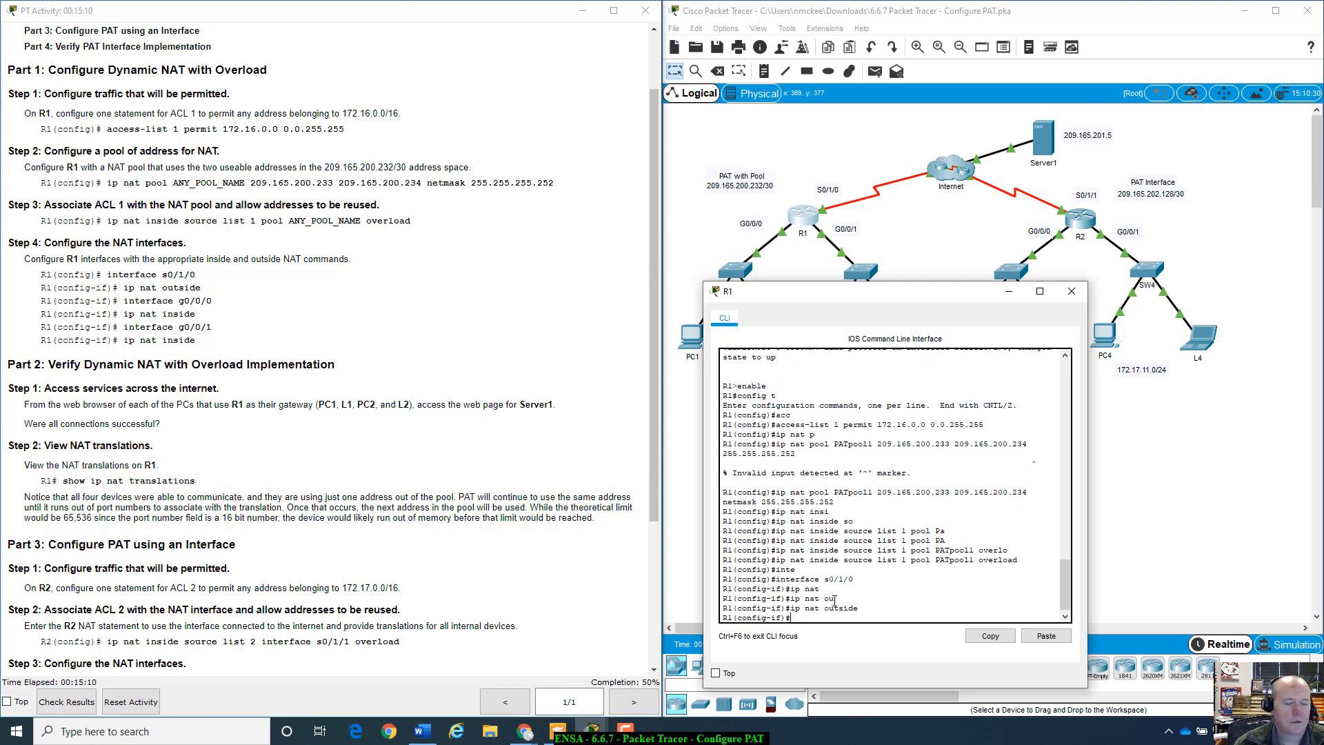
- Make R1's G0/0/0 and G0/0/1 NAT inside interfaces
type("in")
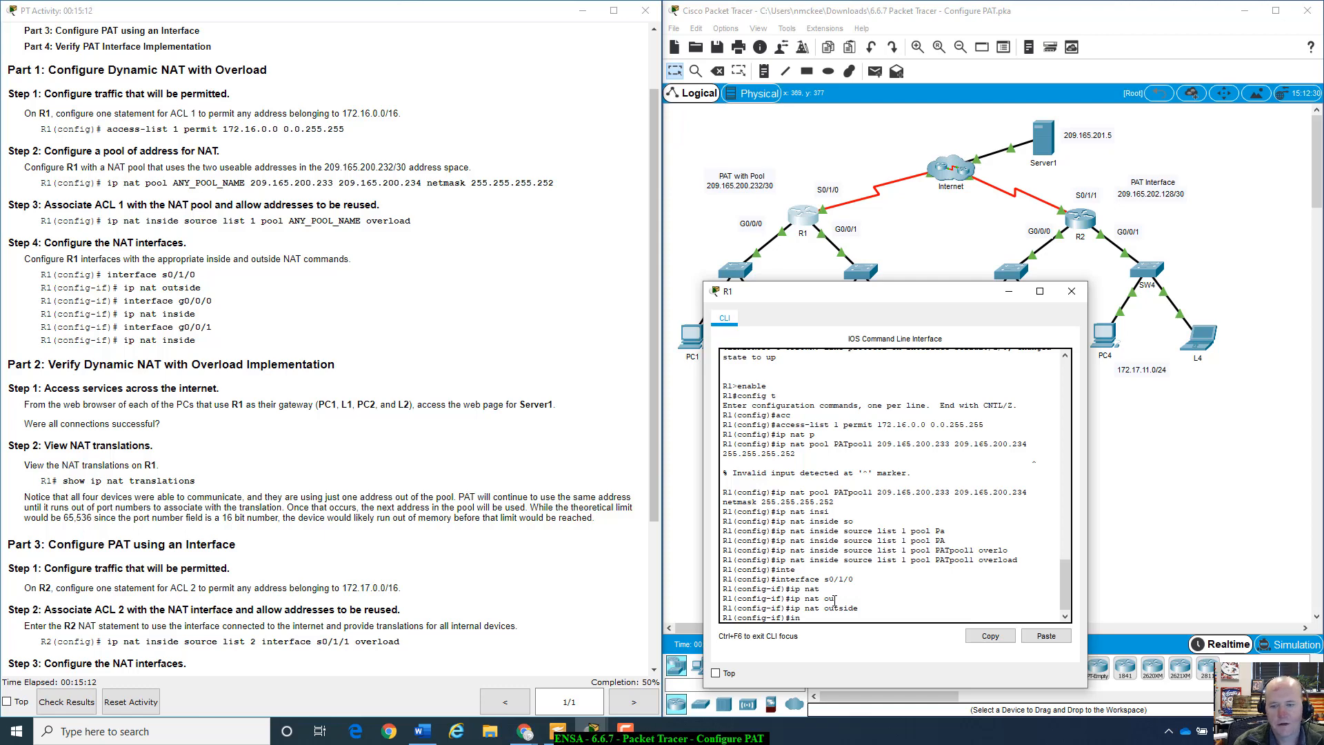
type("t g0/0/0")
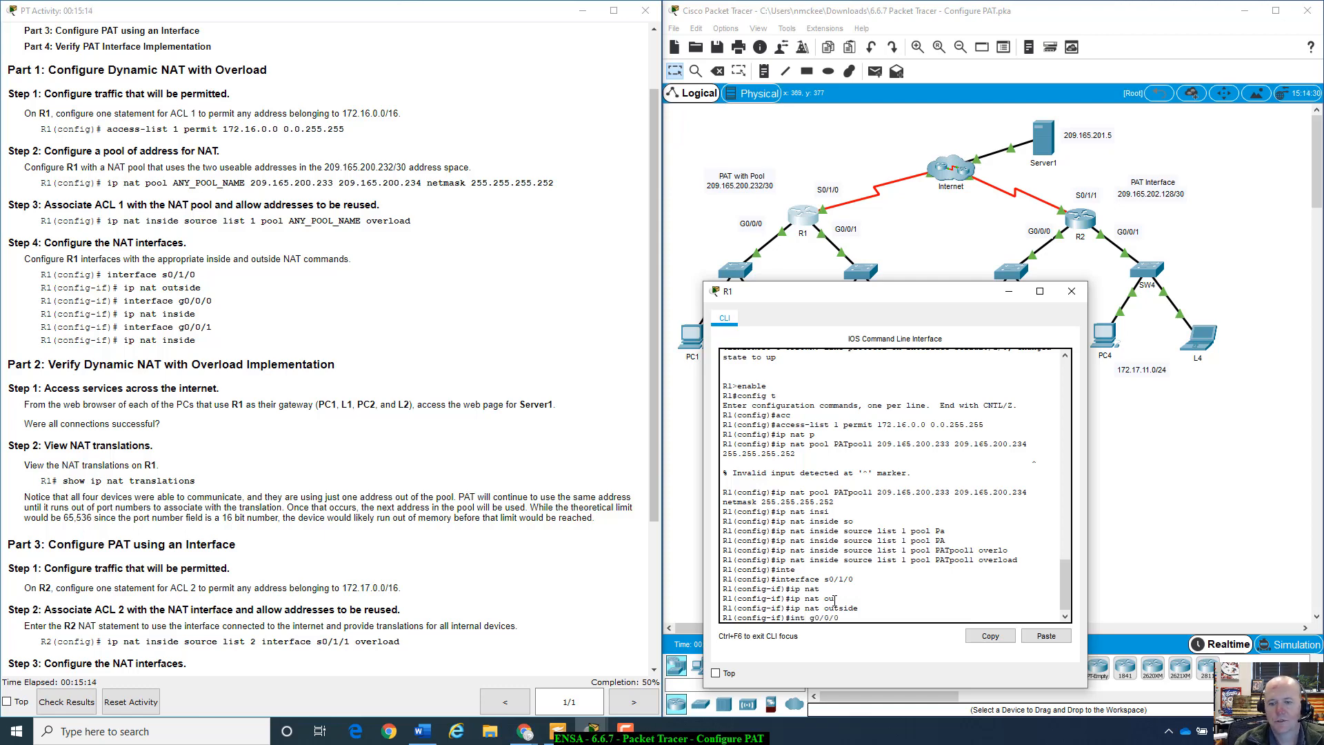
key("Return")
type("ig-if)#i")
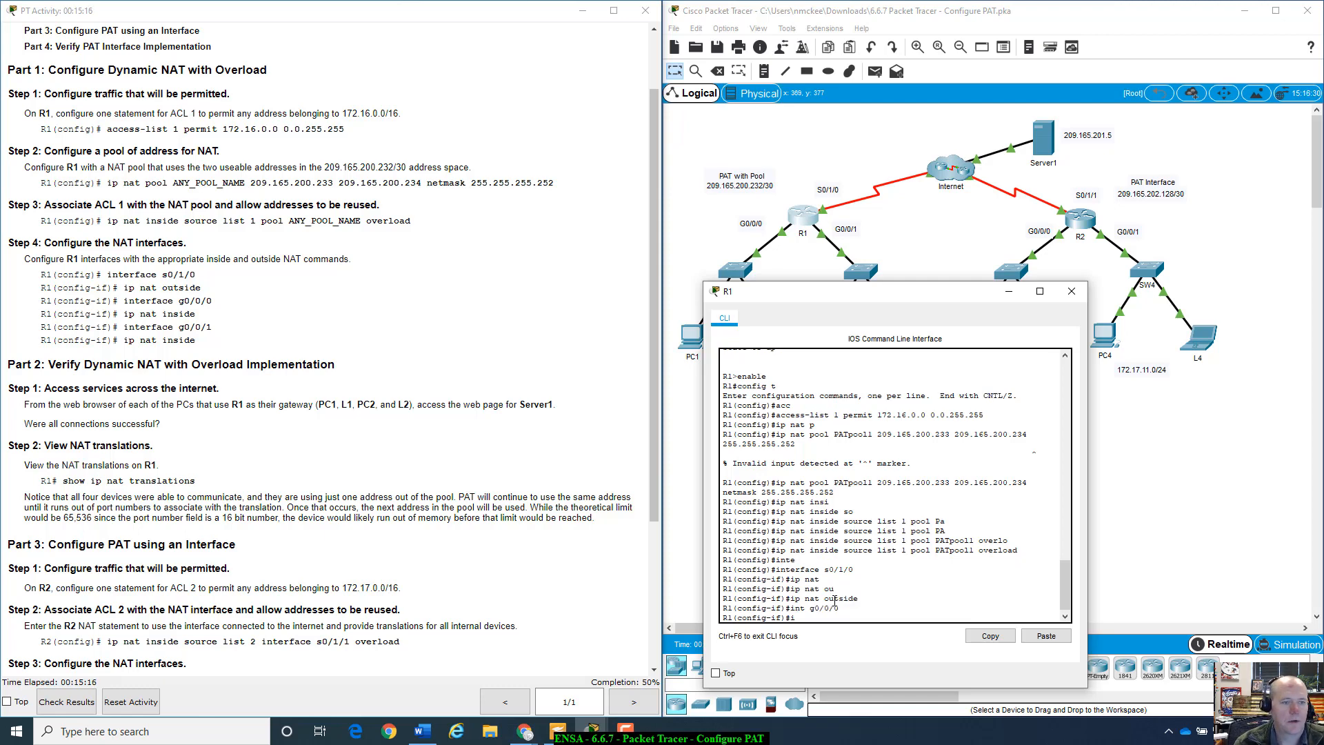
type("p nat in")
key("Tab")
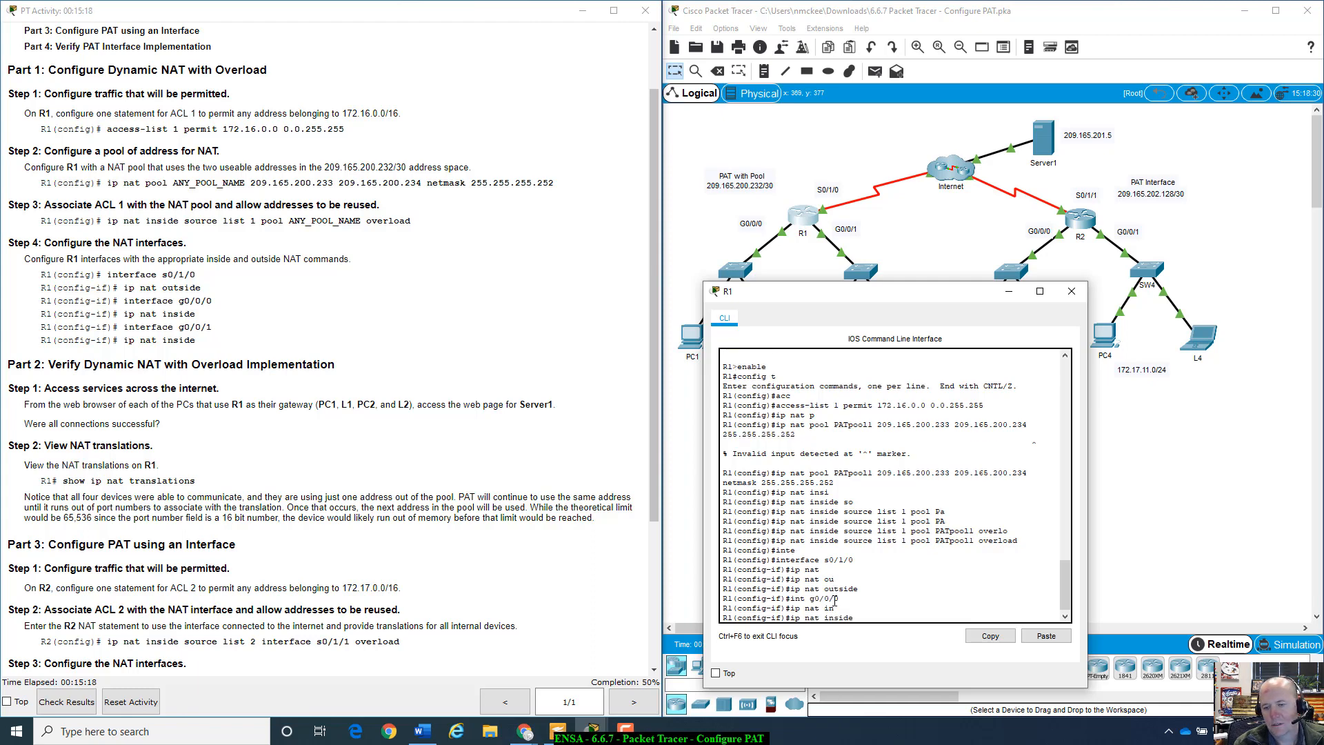
key("Return")
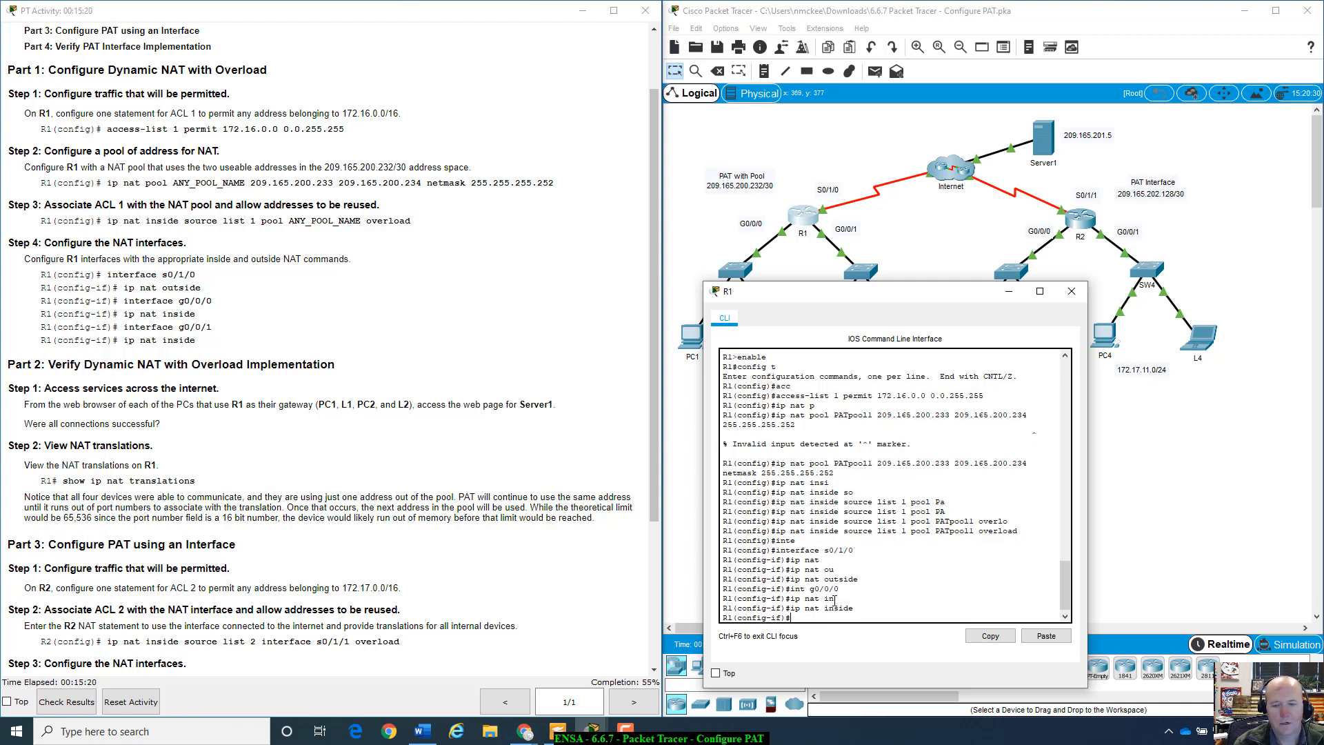
key("Tab")
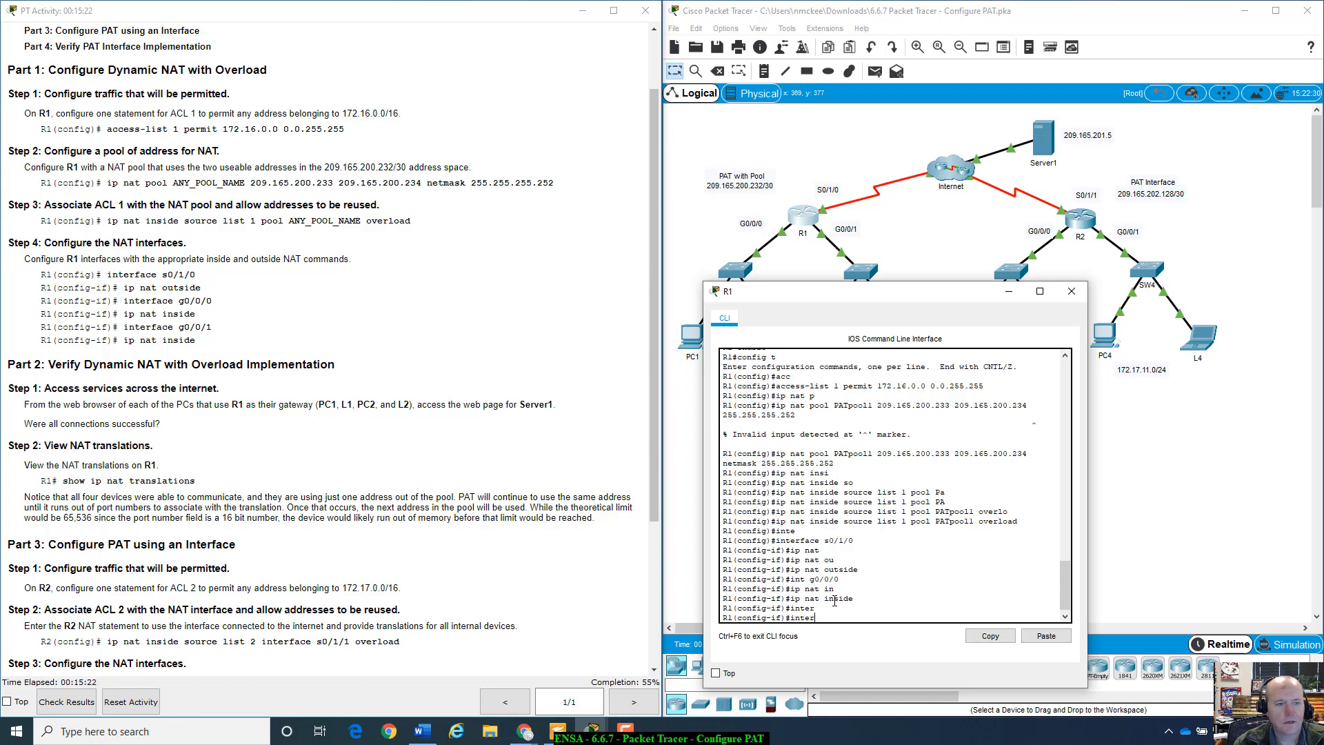
type("g0/0")
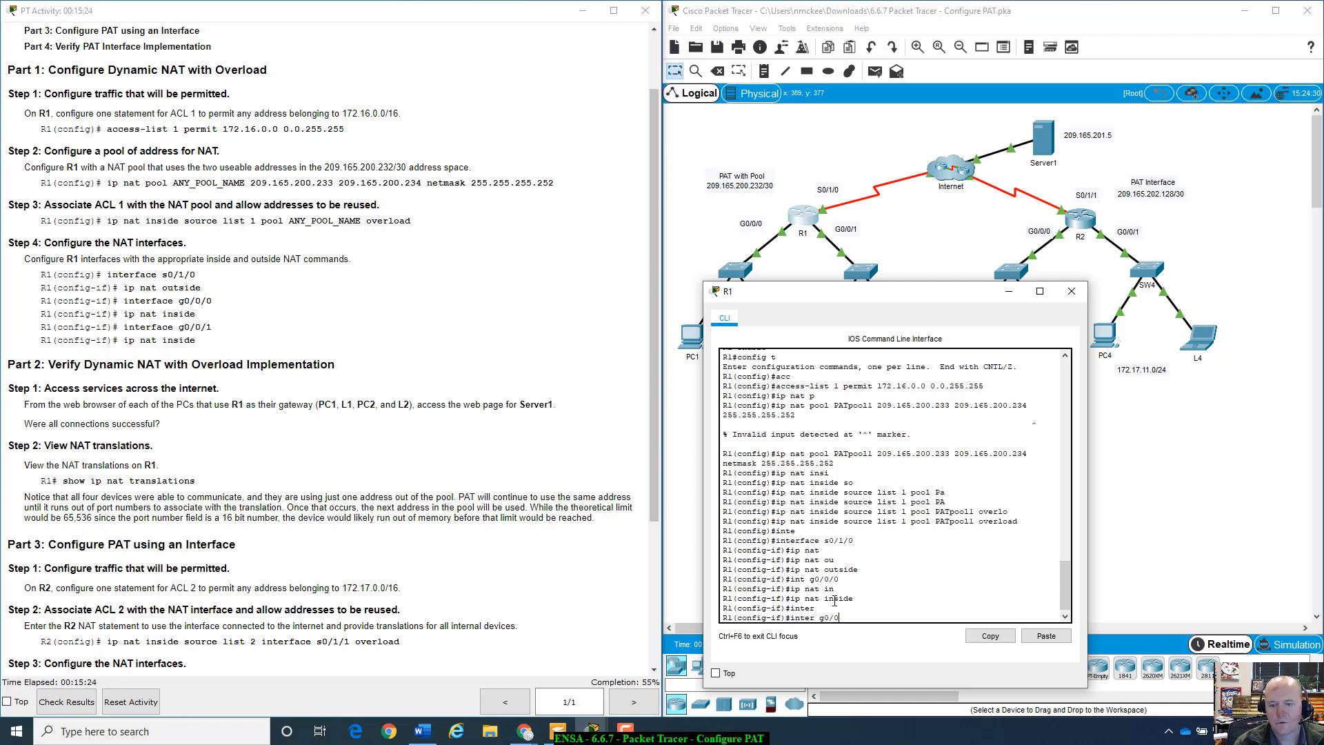
type("/1")
key("Return")
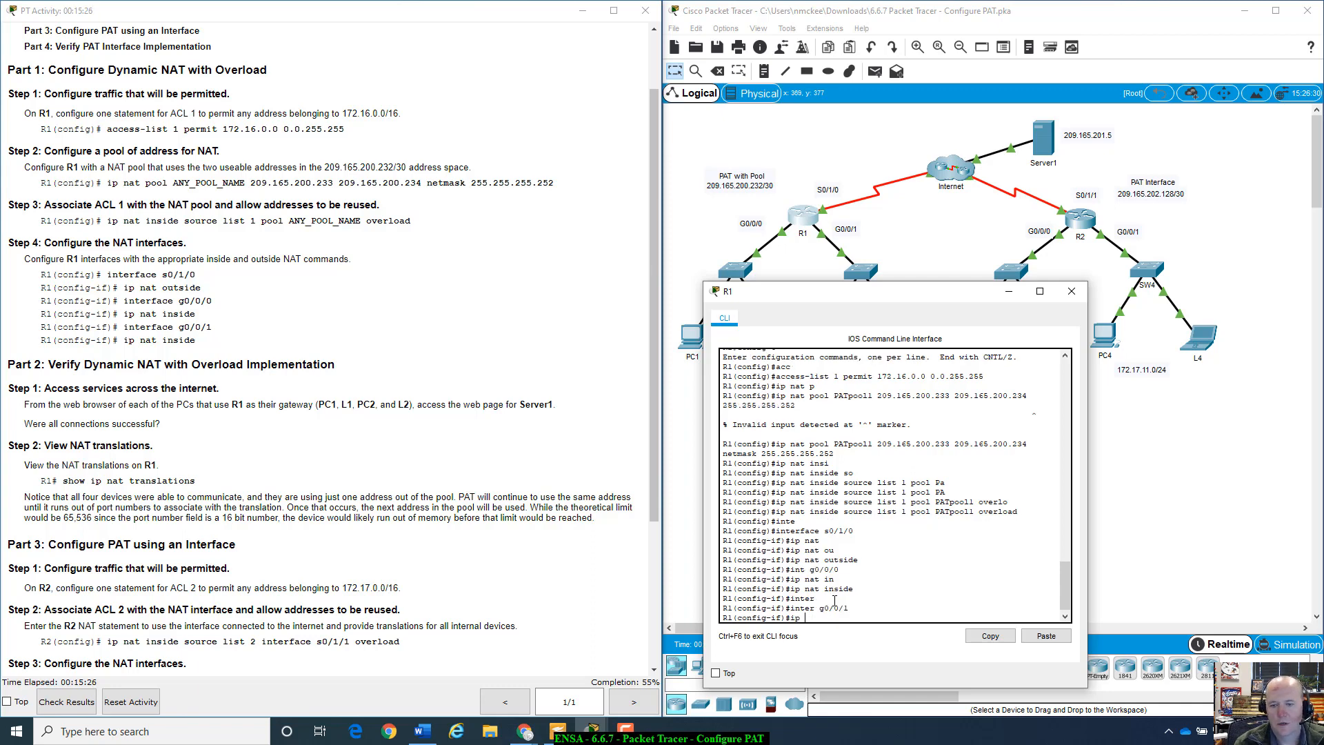
type("ip nat")
key("Tab")
type("in")
key("Tab")
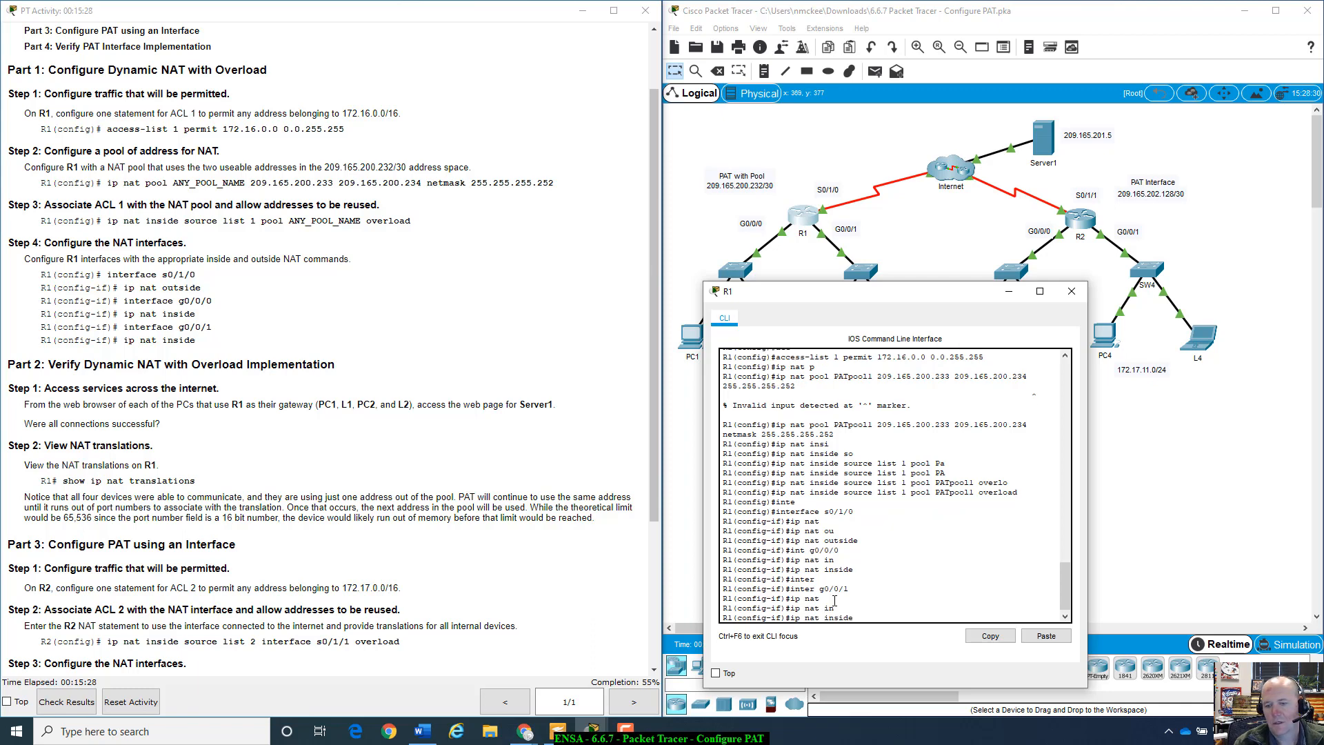
key("Return")
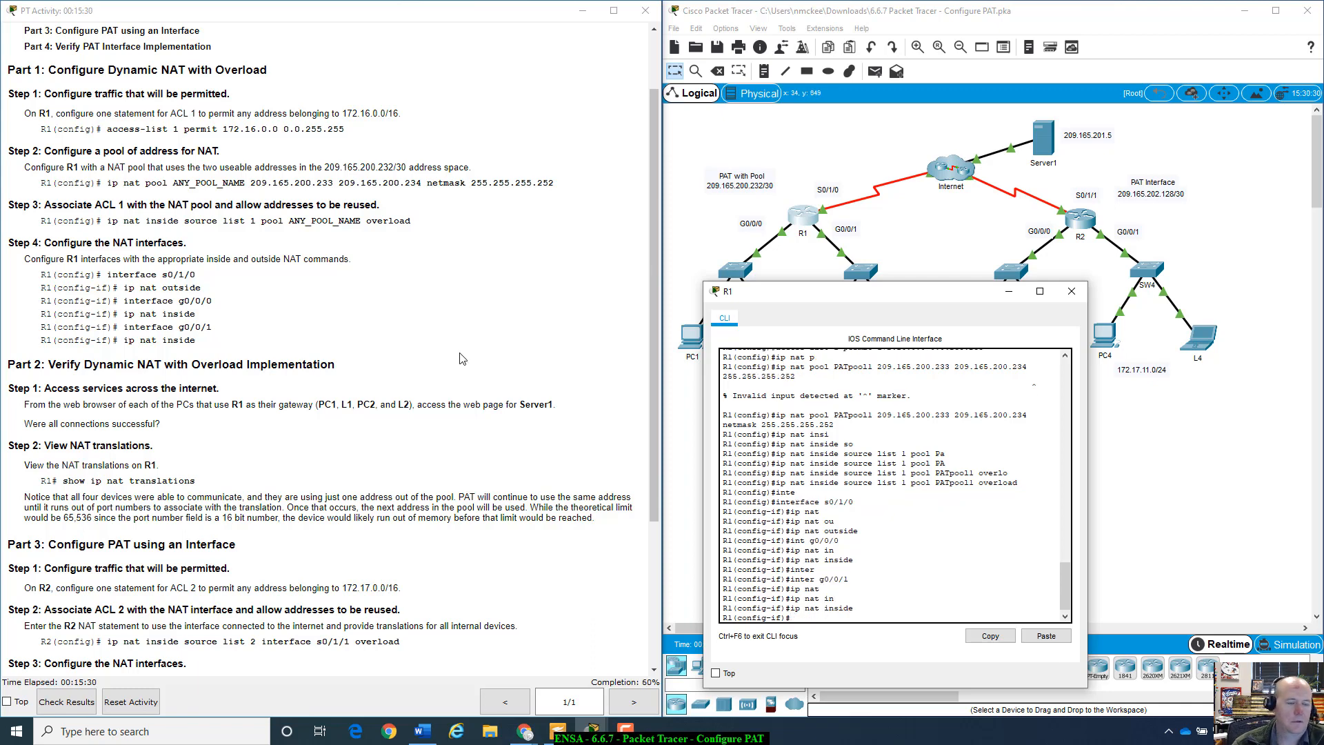
- Close R1's console and open PC1's device window, moving it down over the topology
left_click_drag(54, 365, 350, 365)
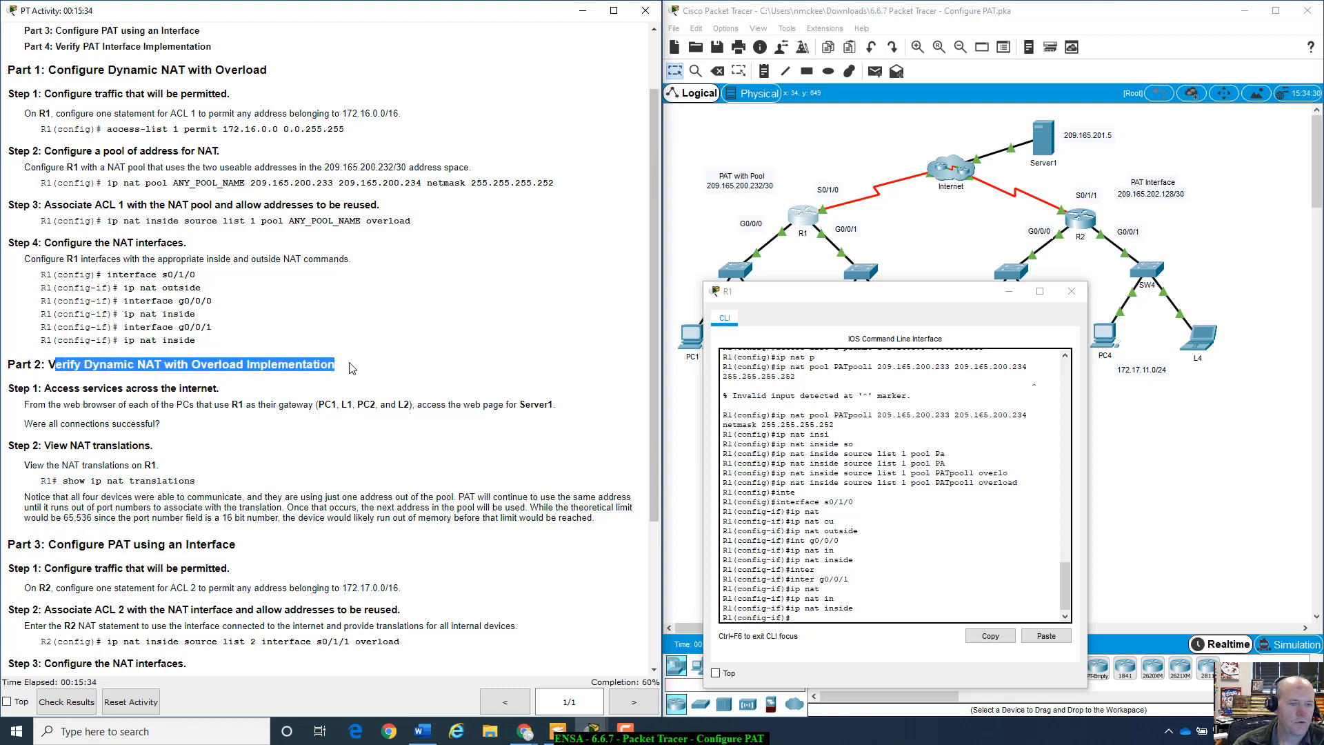
scroll(348, 369, "down", 2)
scroll(100, 358, "down", 3)
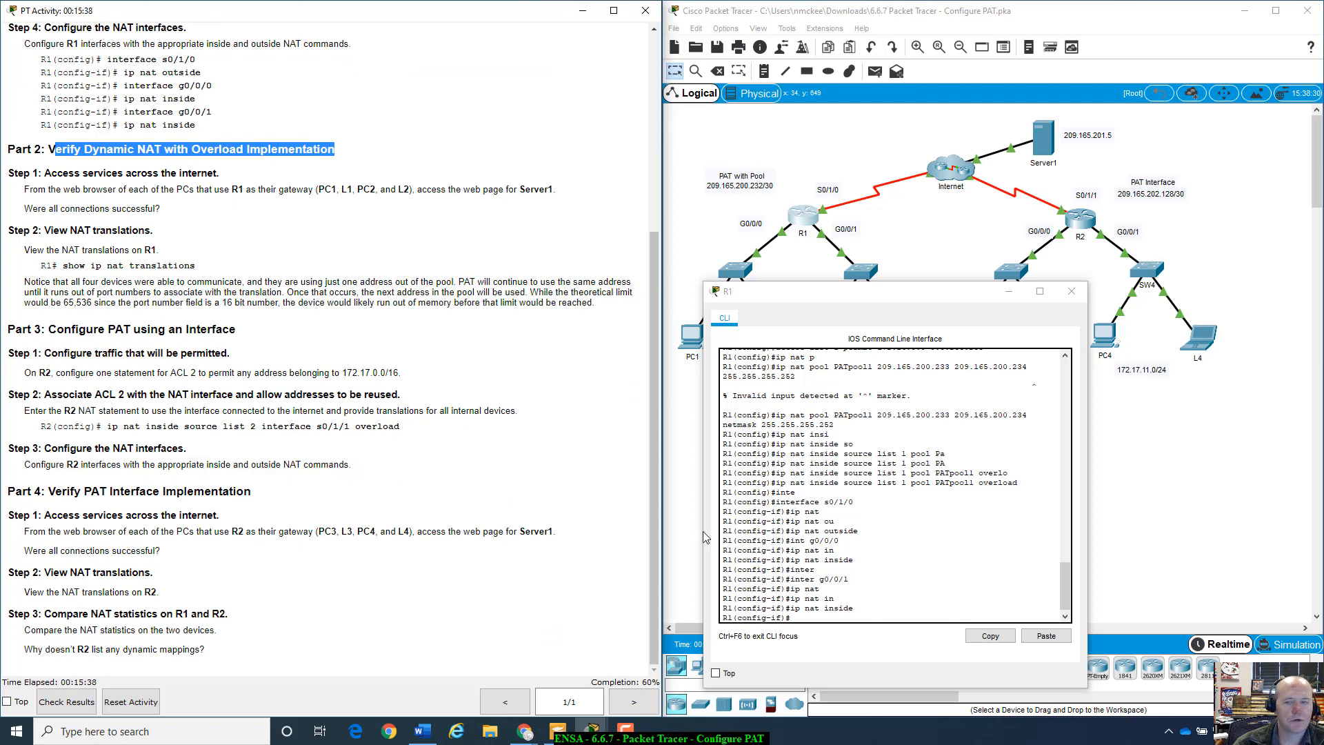
left_click(1071, 291)
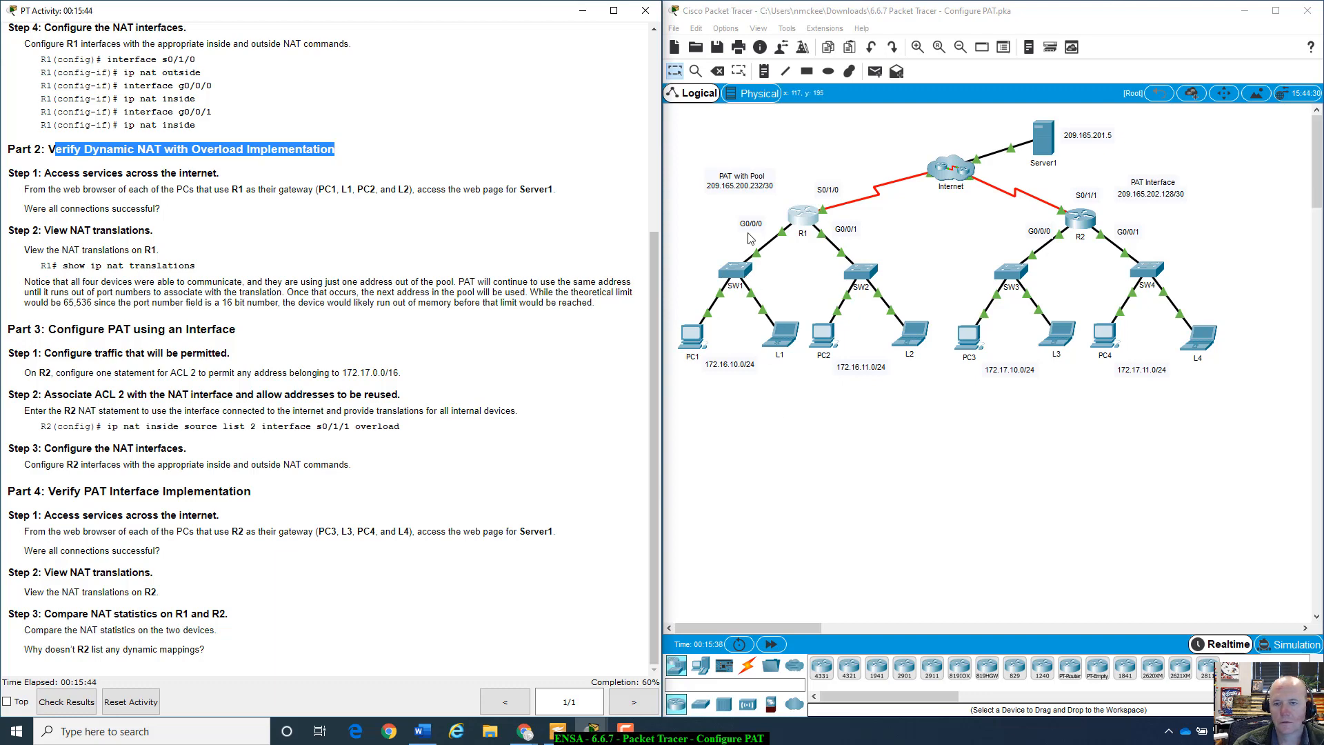
left_click(690, 335)
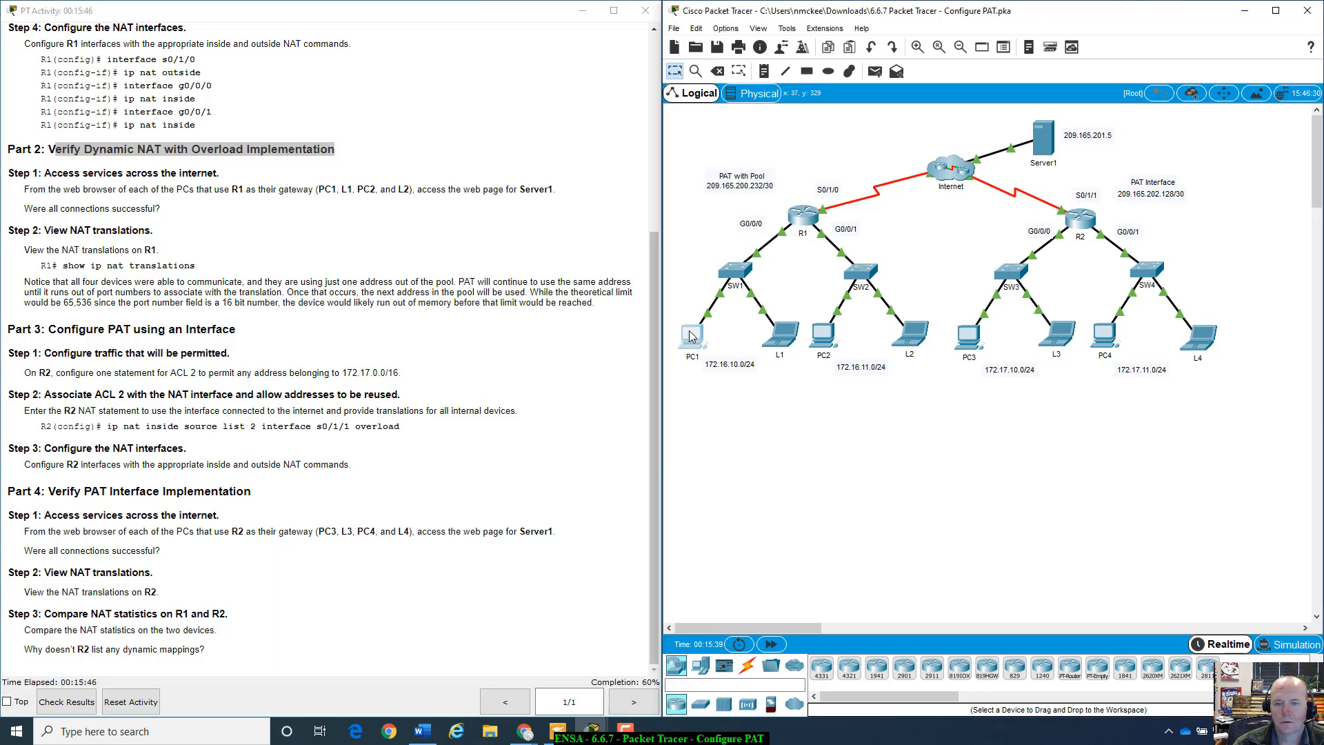
left_click_drag(564, 167, 827, 343)
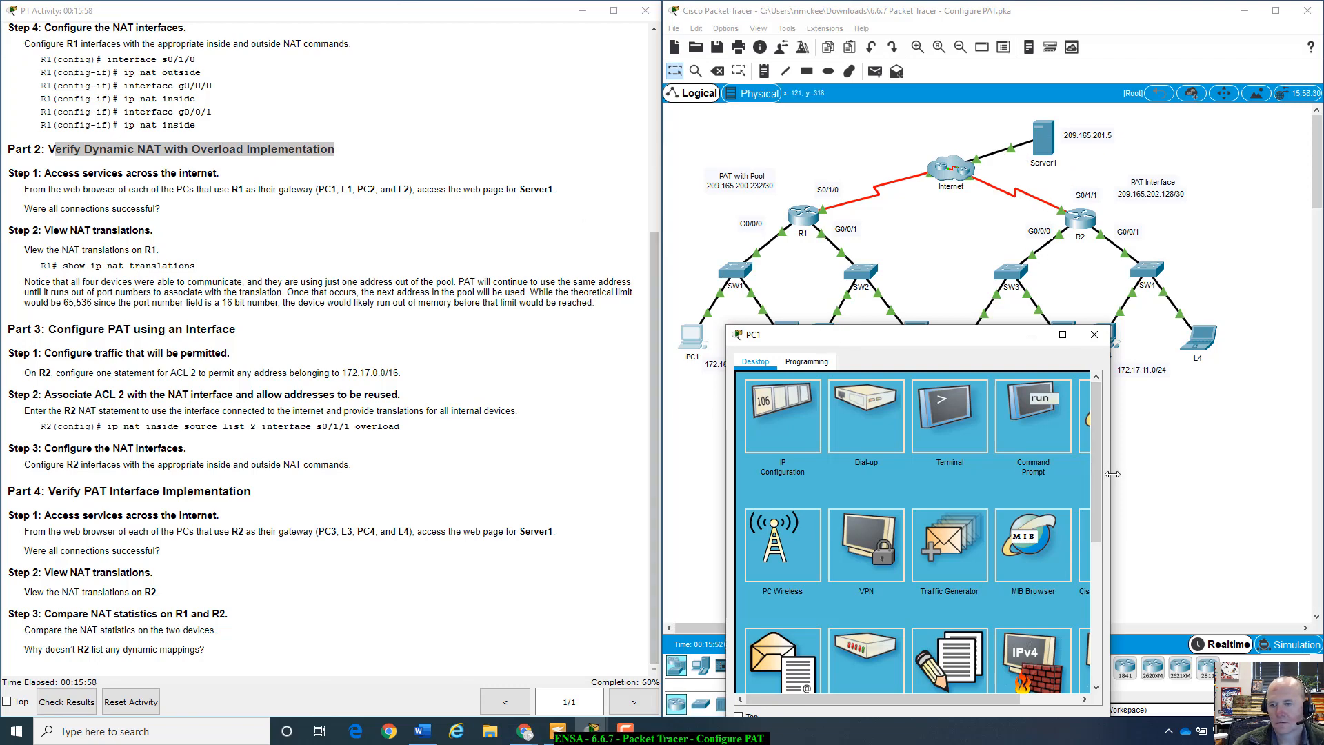
- Load Server1's page at 209.165.201.5 in PC1's browser, then close PC1 and open L1
left_click_drag(1105, 476, 1200, 455)
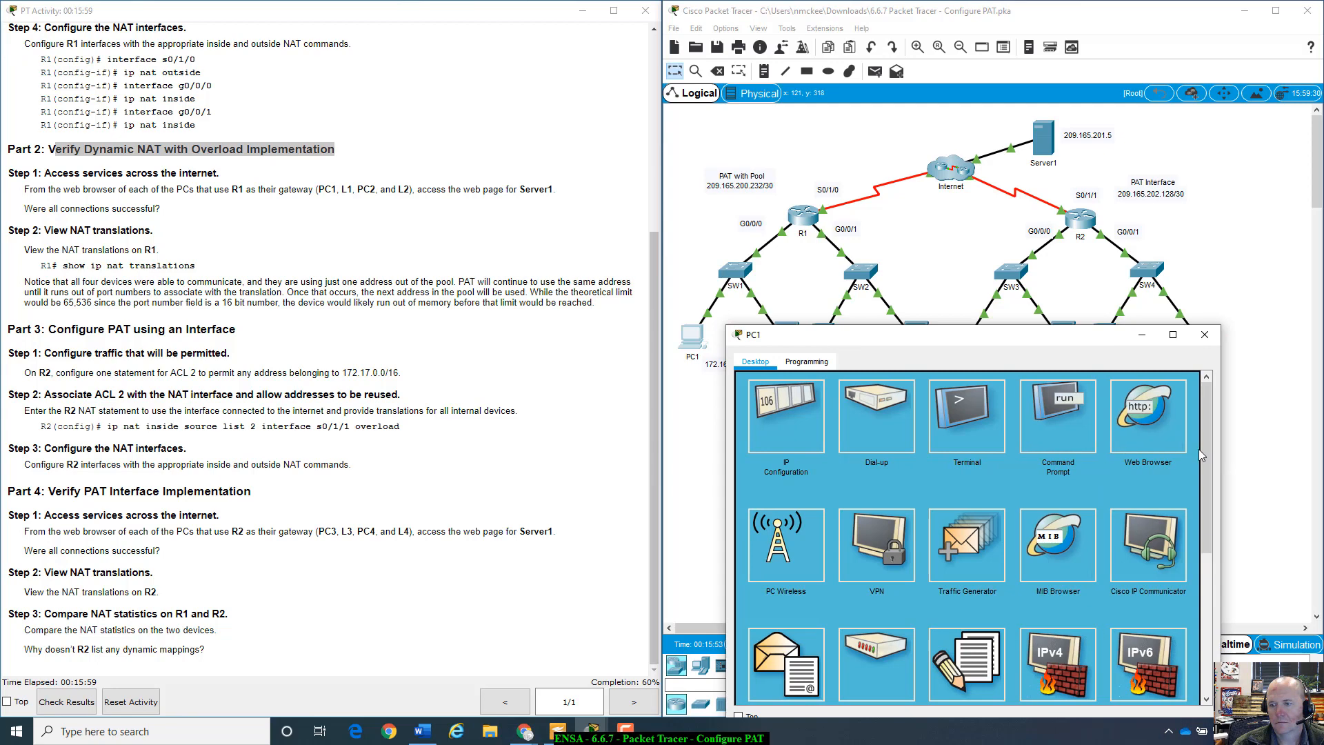
left_click(1137, 429)
left_click(859, 400)
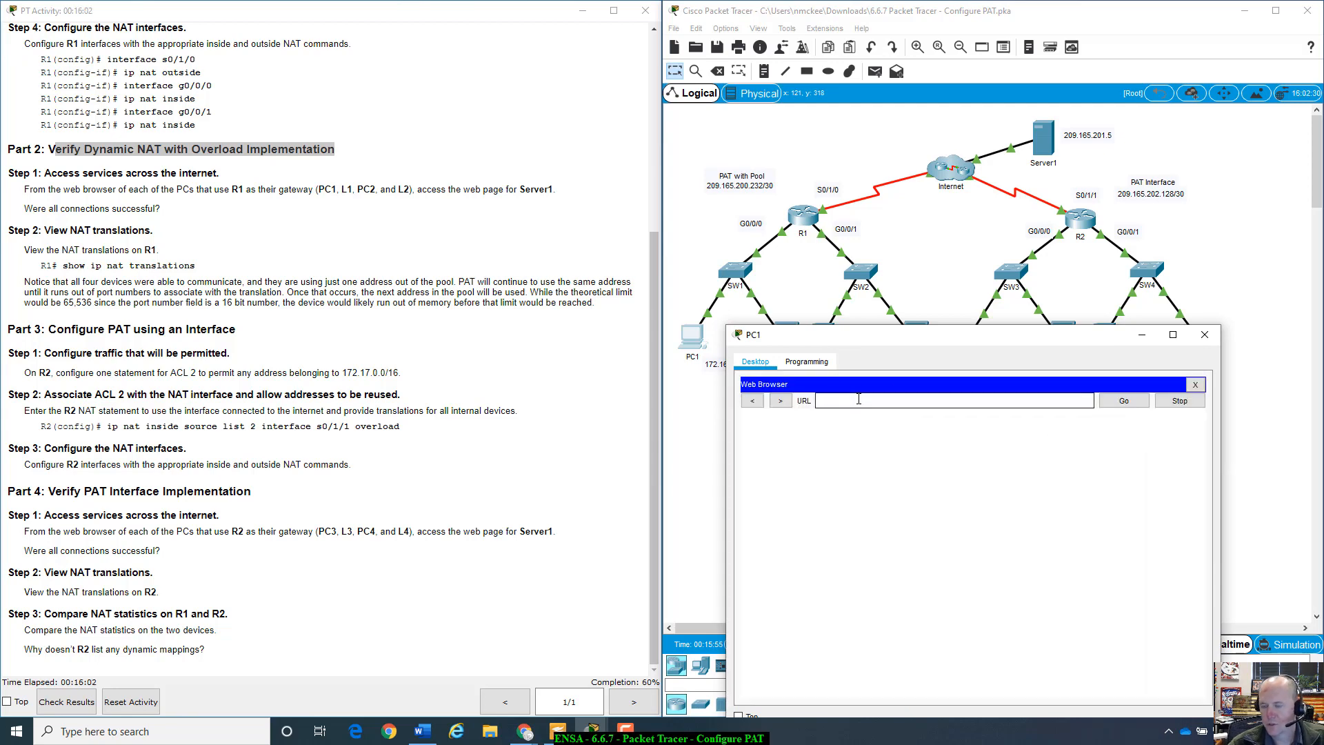
type("209.165.")
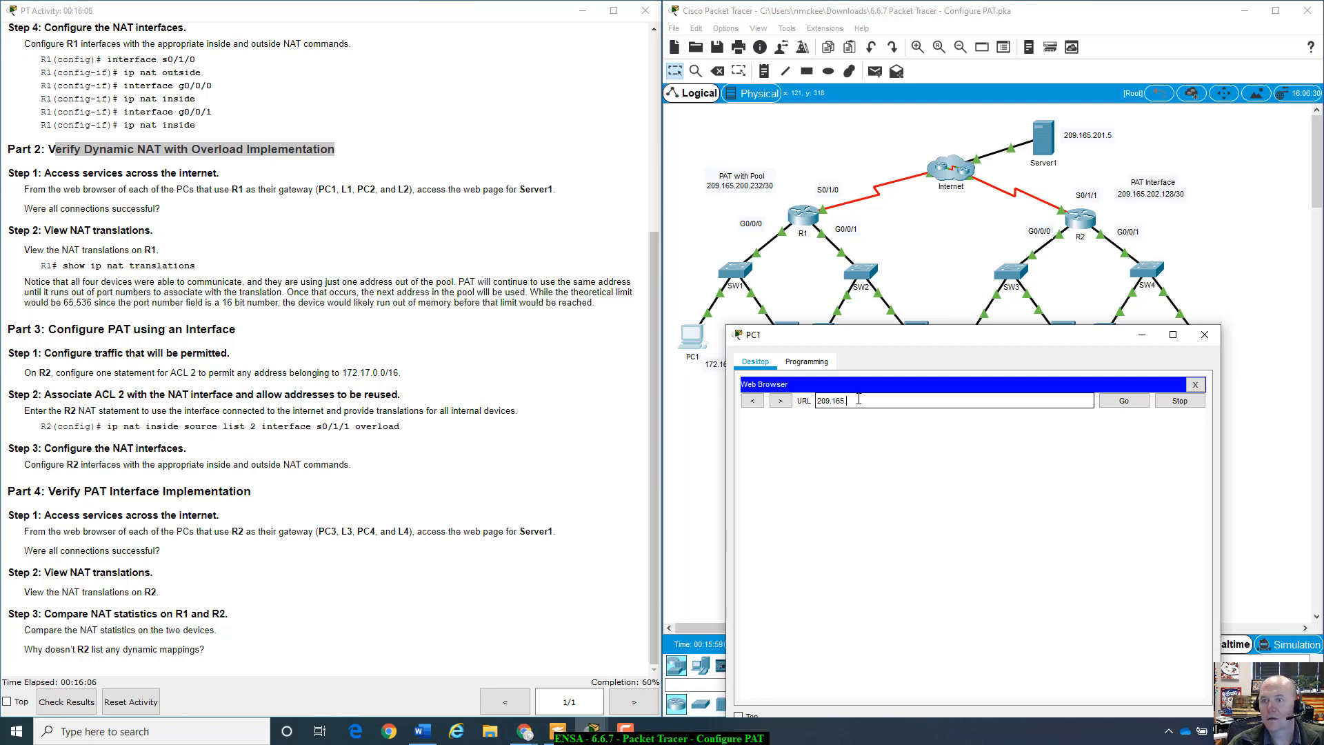
type("201.5")
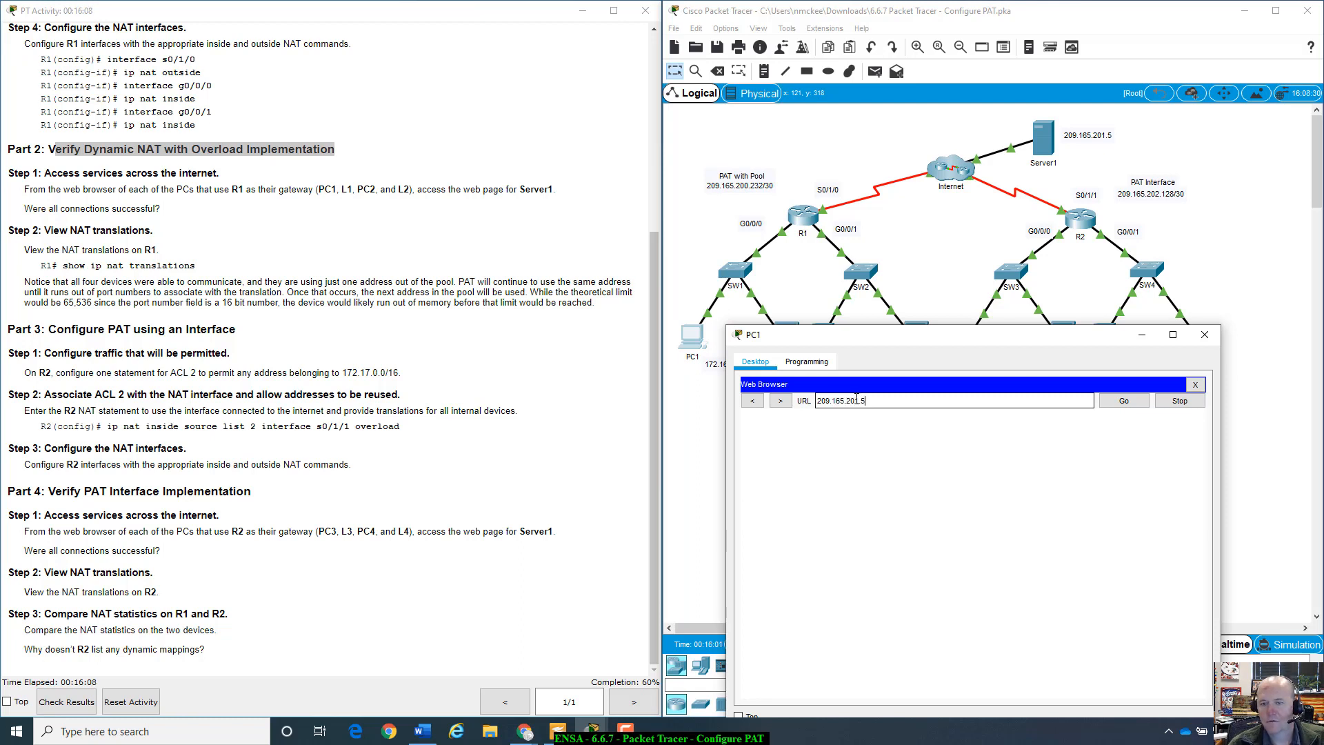
left_click_drag(809, 407, 808, 406)
right_click(819, 400)
left_click(869, 460)
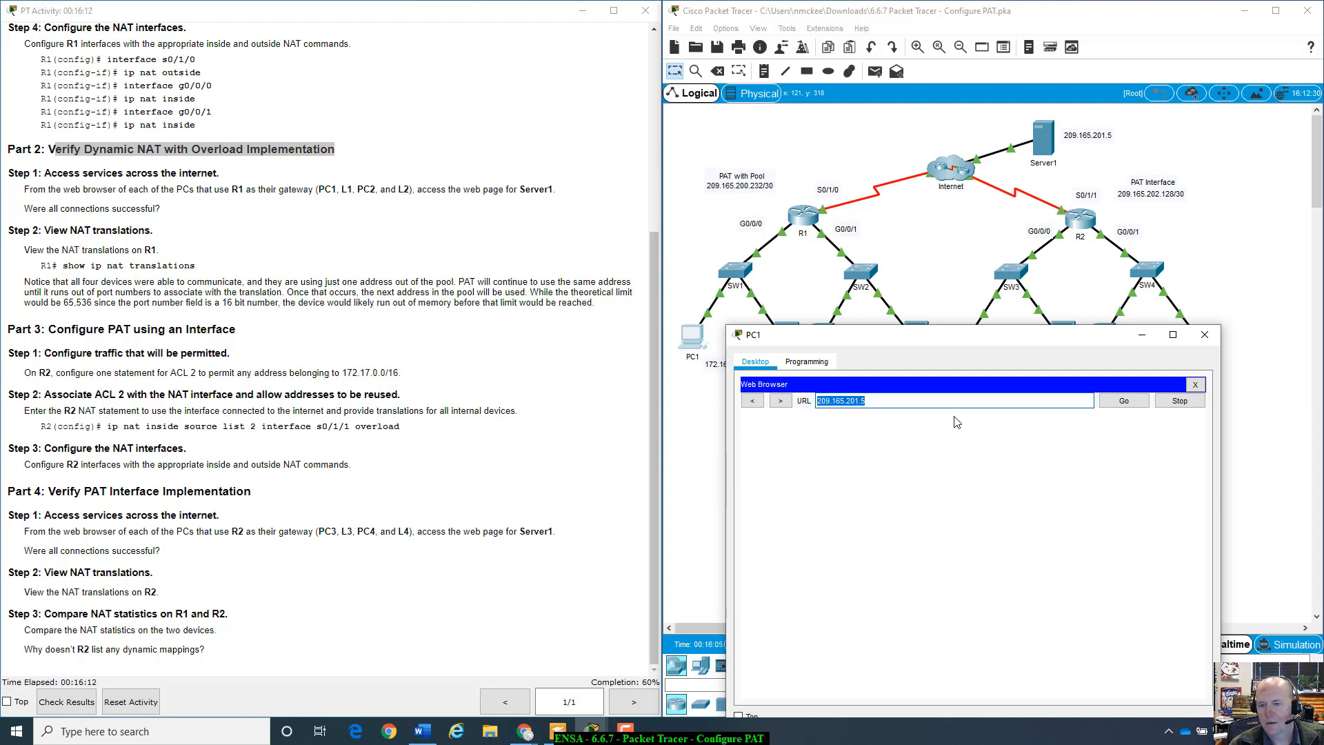
left_click(1119, 406)
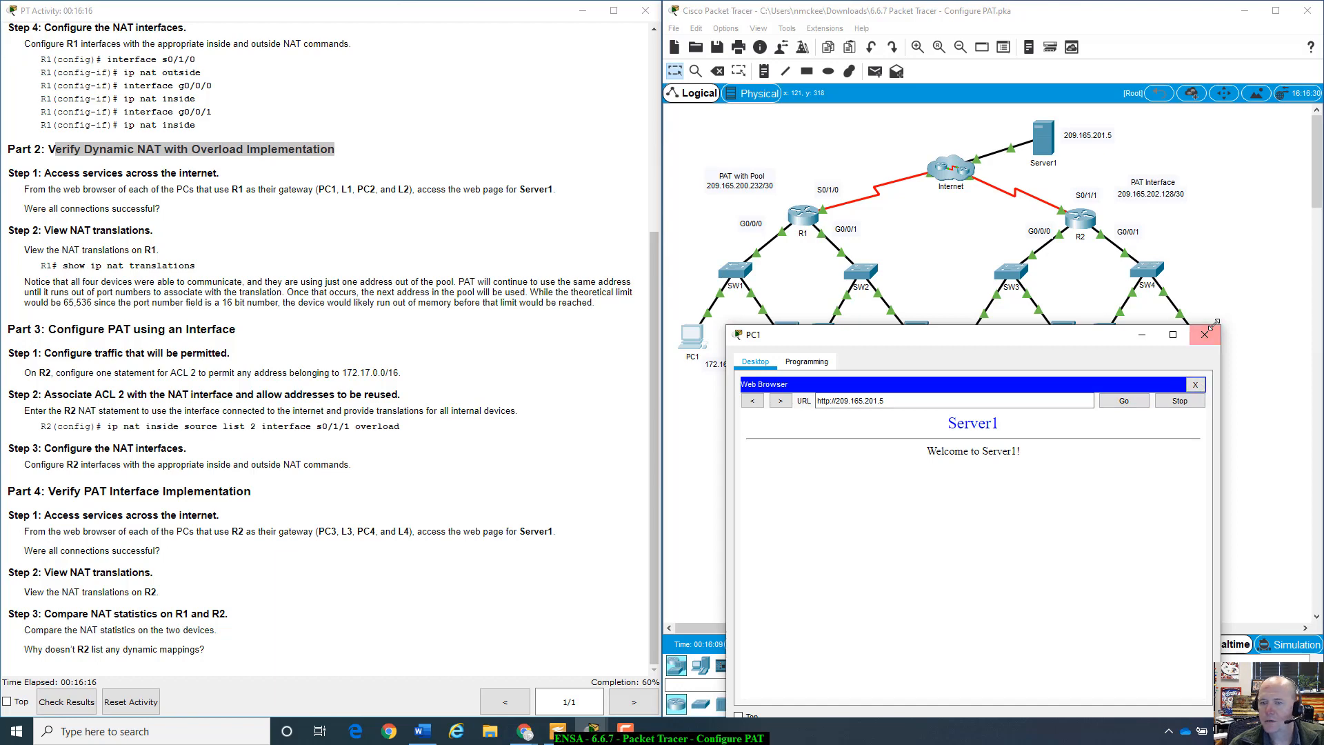
left_click(1205, 334)
left_click(781, 339)
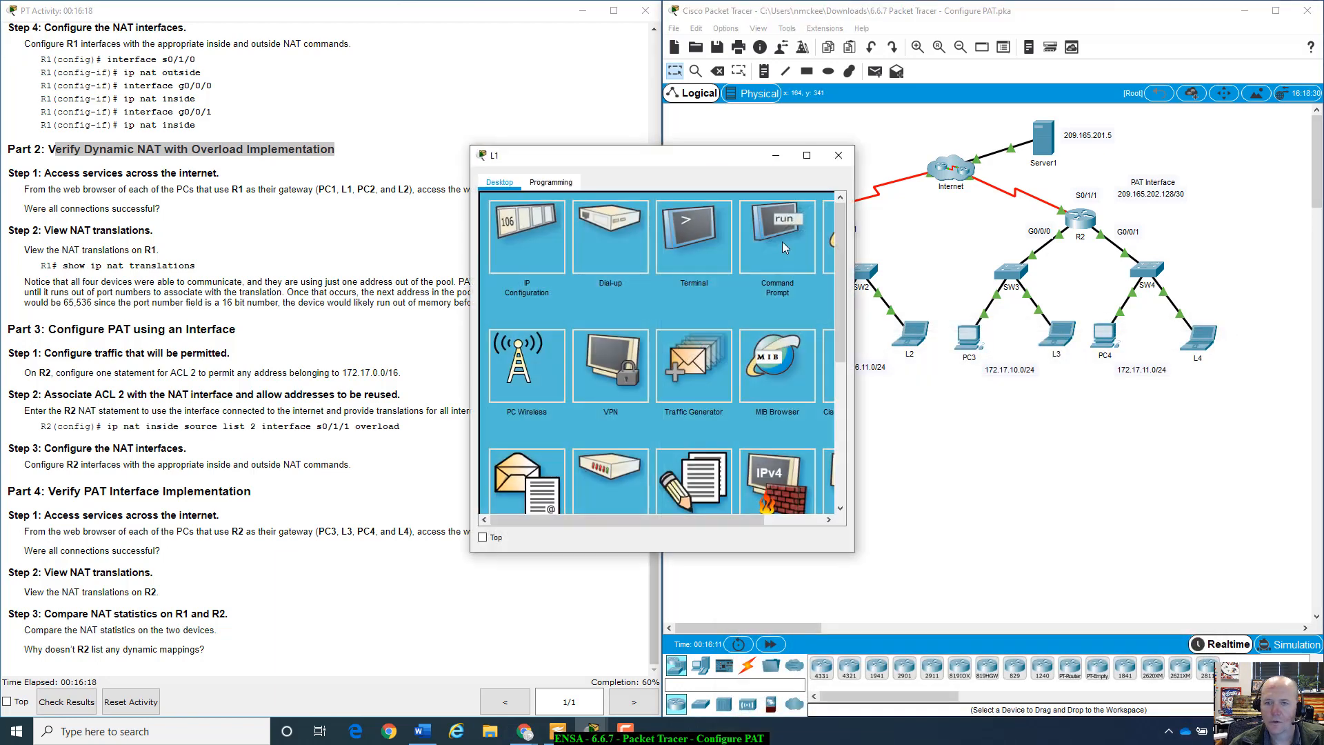
- Load Server1's welcome page in L1's browser by pasting the address, then close L1
left_click(828, 243)
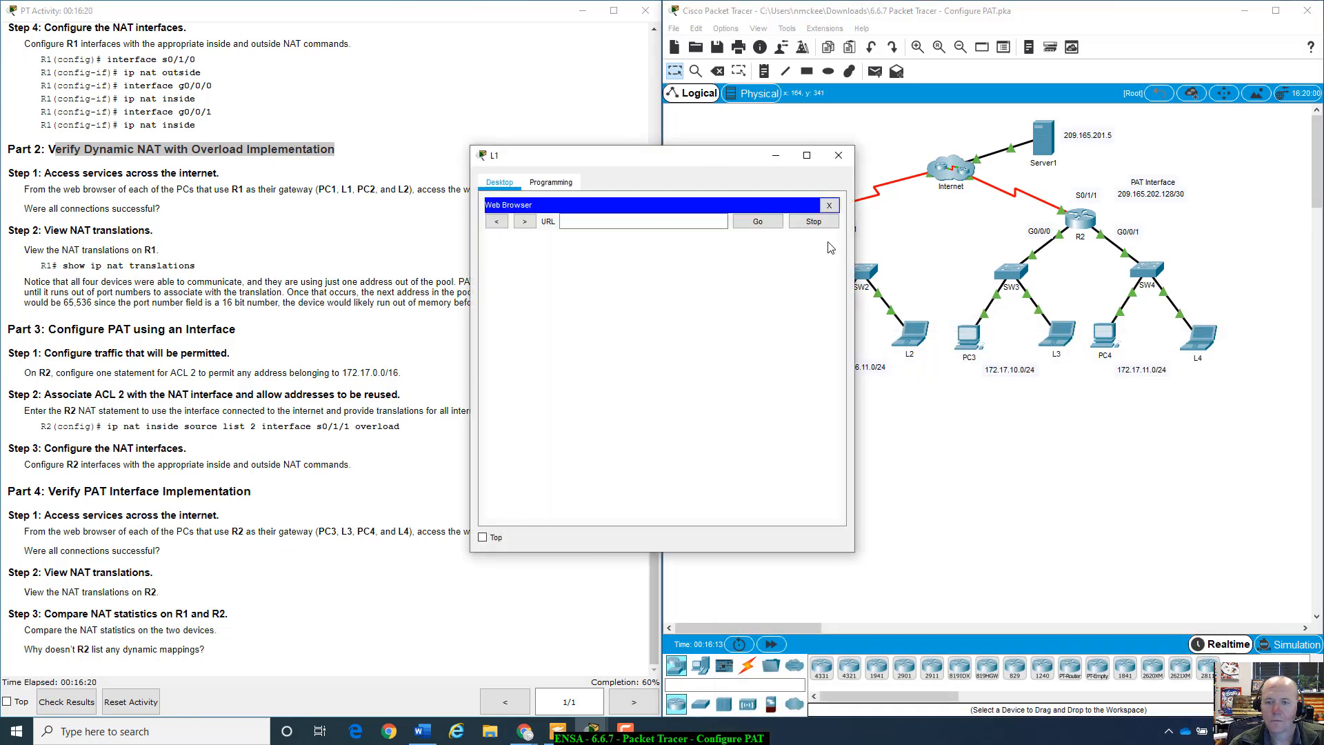
right_click(682, 215)
left_click(724, 298)
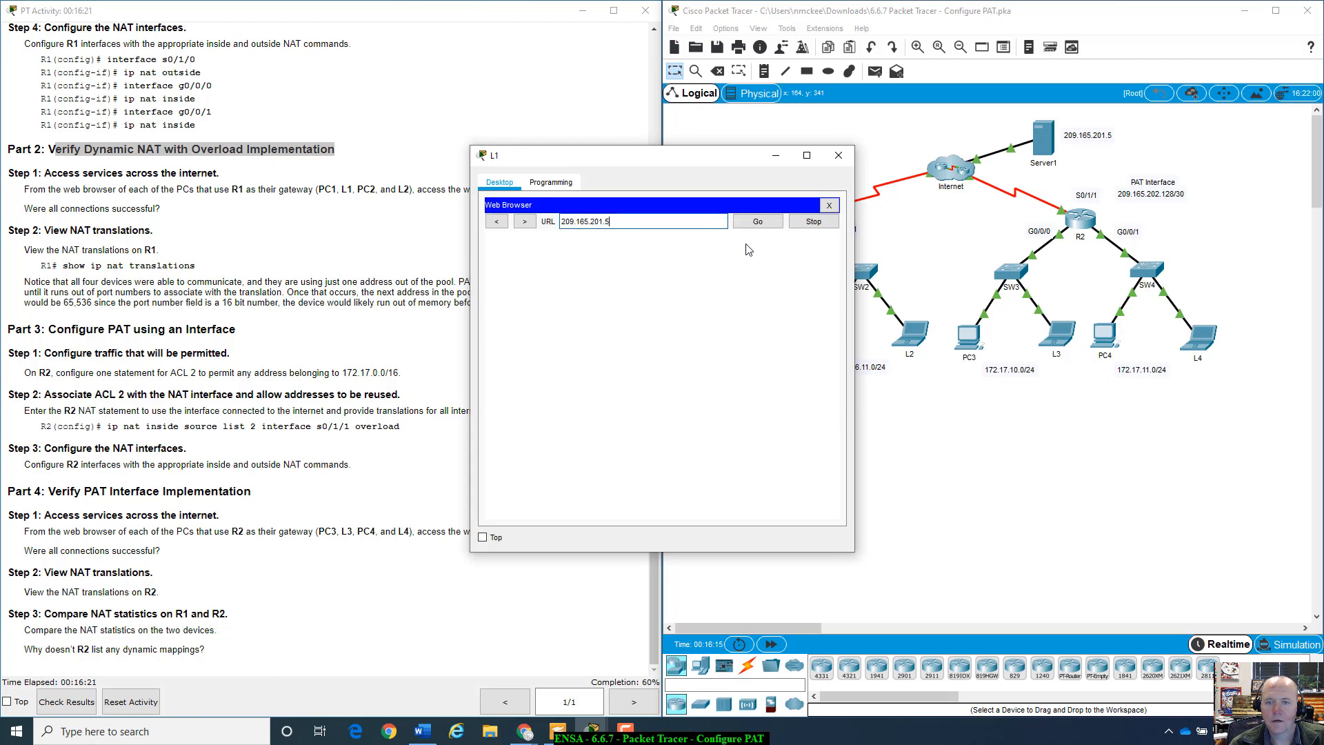
left_click(776, 224)
left_click(838, 155)
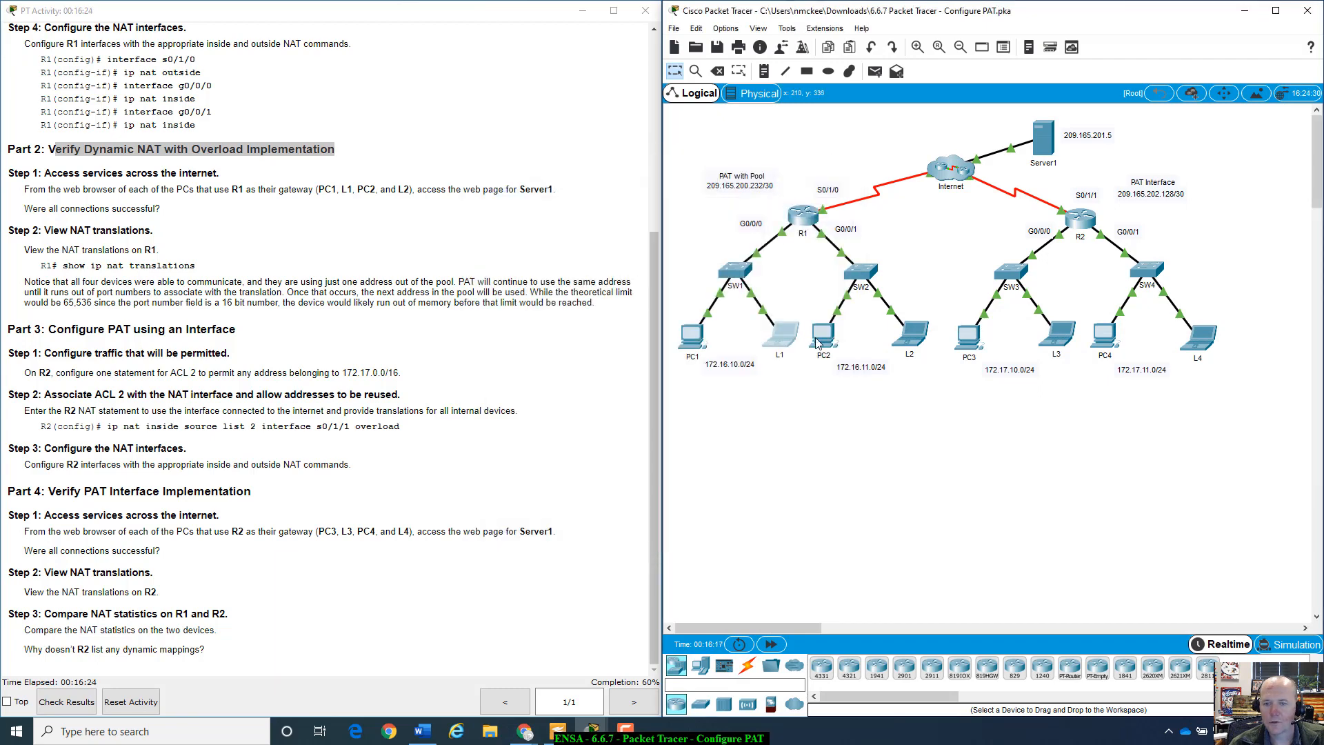
- Load Server1's welcome page in PC2's browser with the pasted address, then close PC2
left_click(818, 343)
left_click_drag(746, 155, 1042, 250)
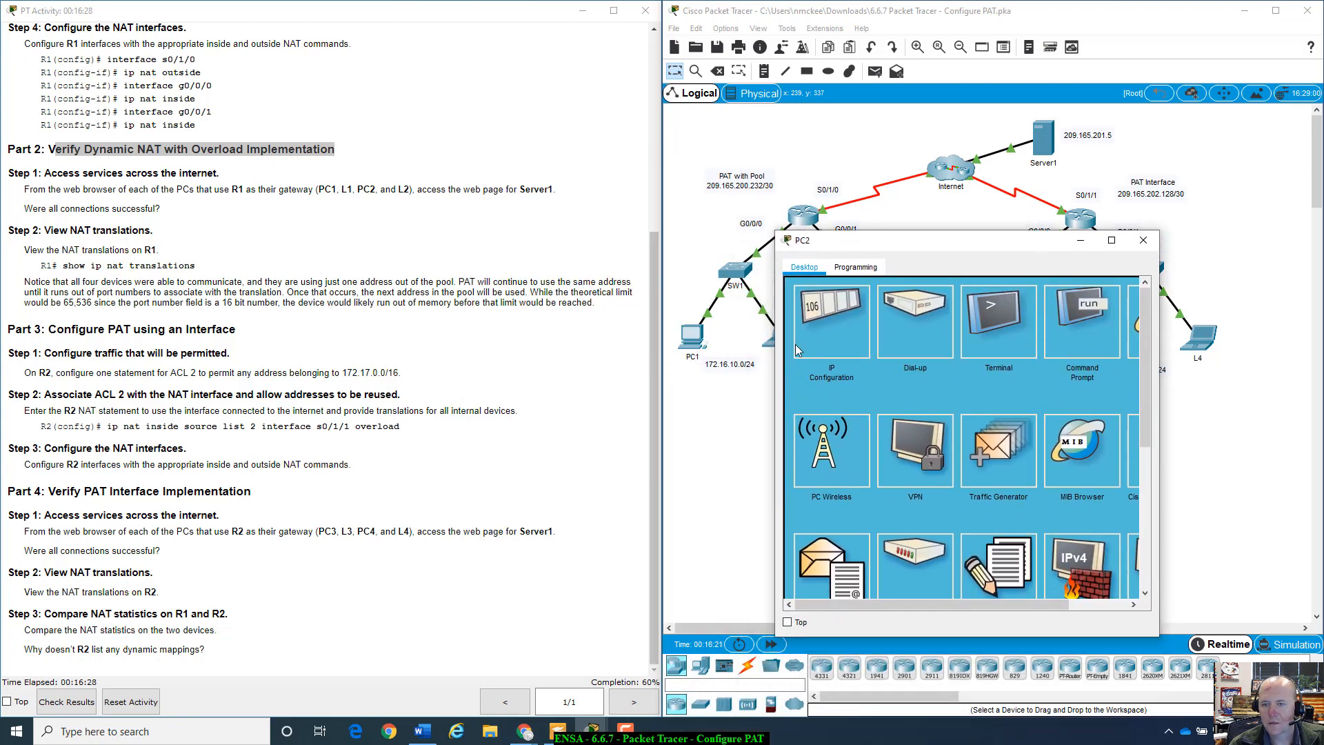
left_click(1135, 322)
left_click(944, 304)
right_click(943, 304)
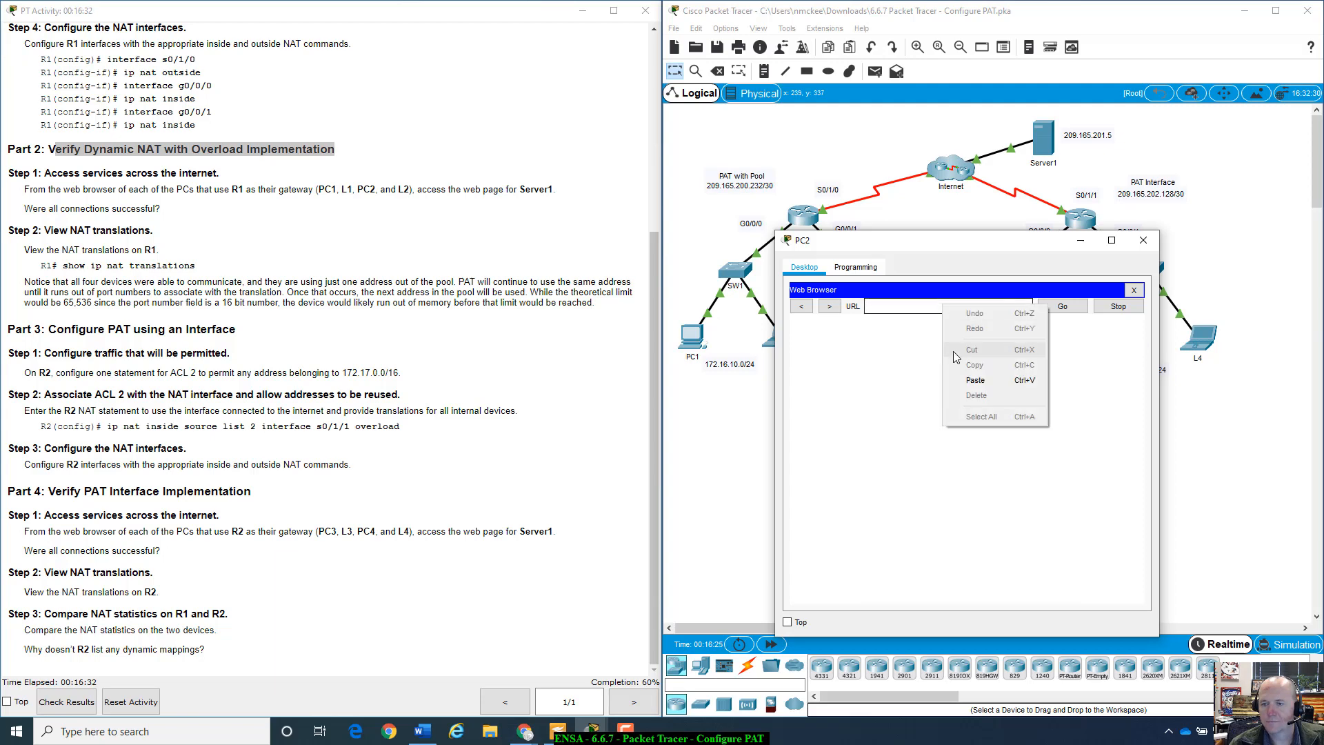
left_click(979, 381)
left_click(1062, 307)
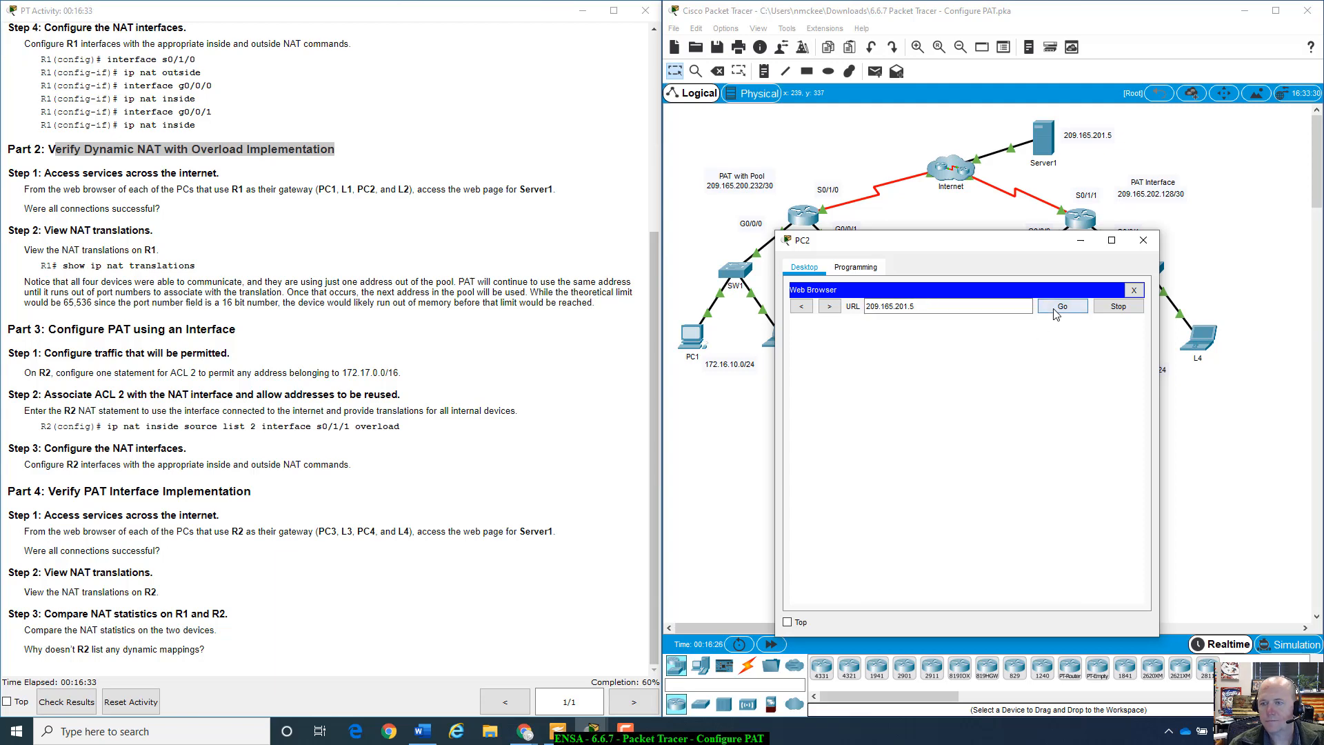
left_click(1143, 240)
- Load Server1's welcome page in L2's browser with the pasted address, then close L2
left_click(910, 335)
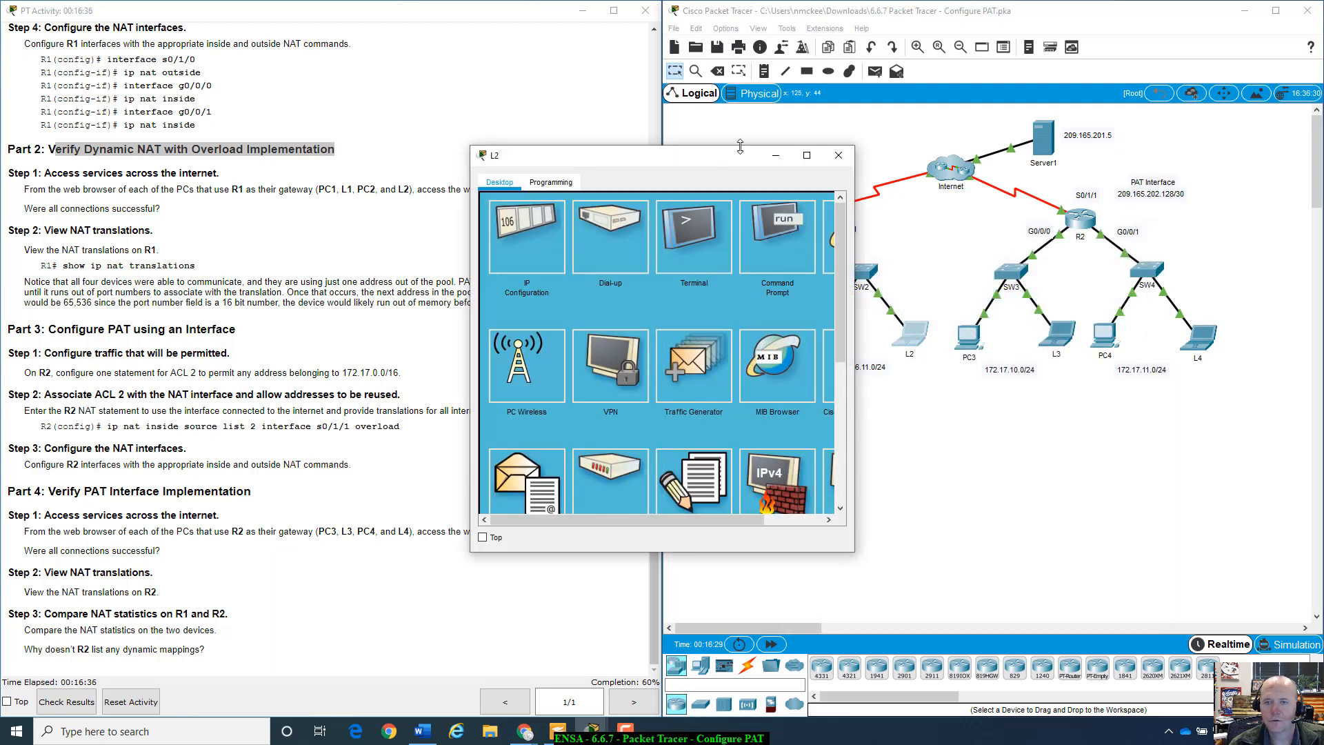
left_click_drag(740, 158, 906, 202)
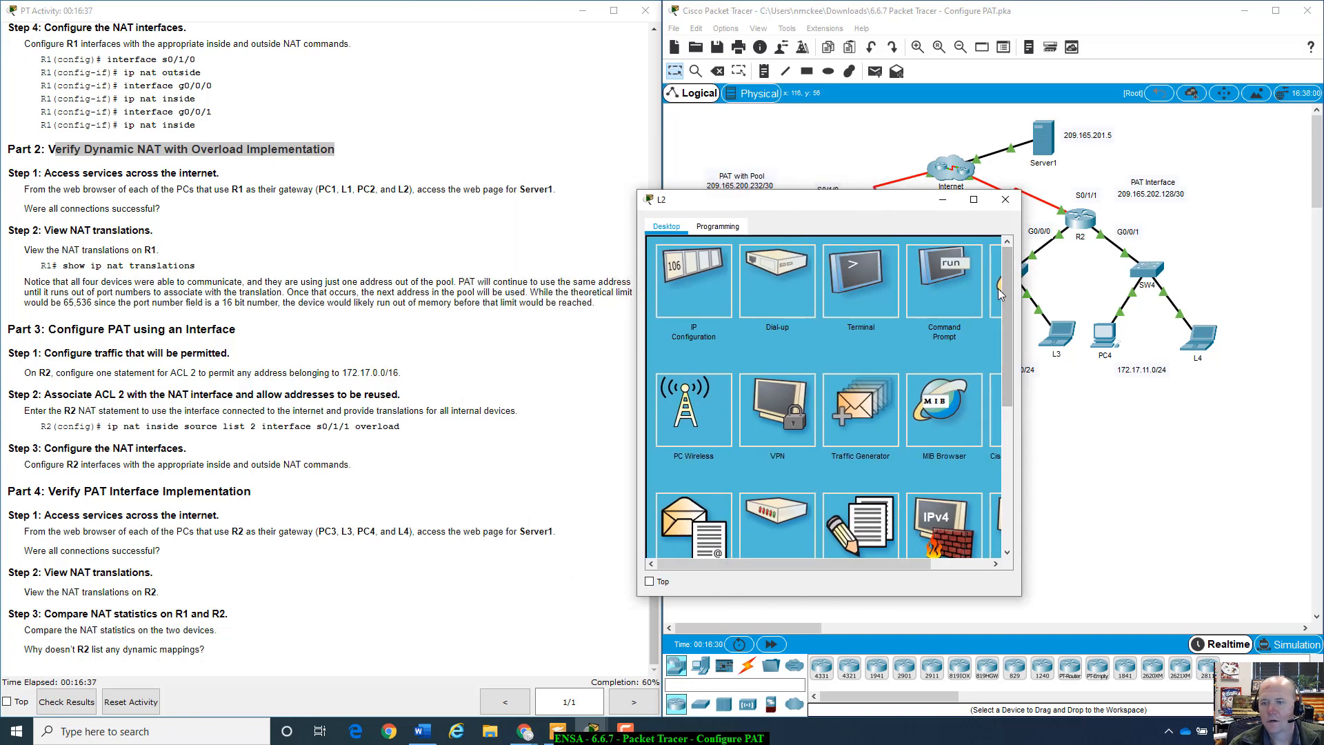
left_click(998, 289)
right_click(874, 270)
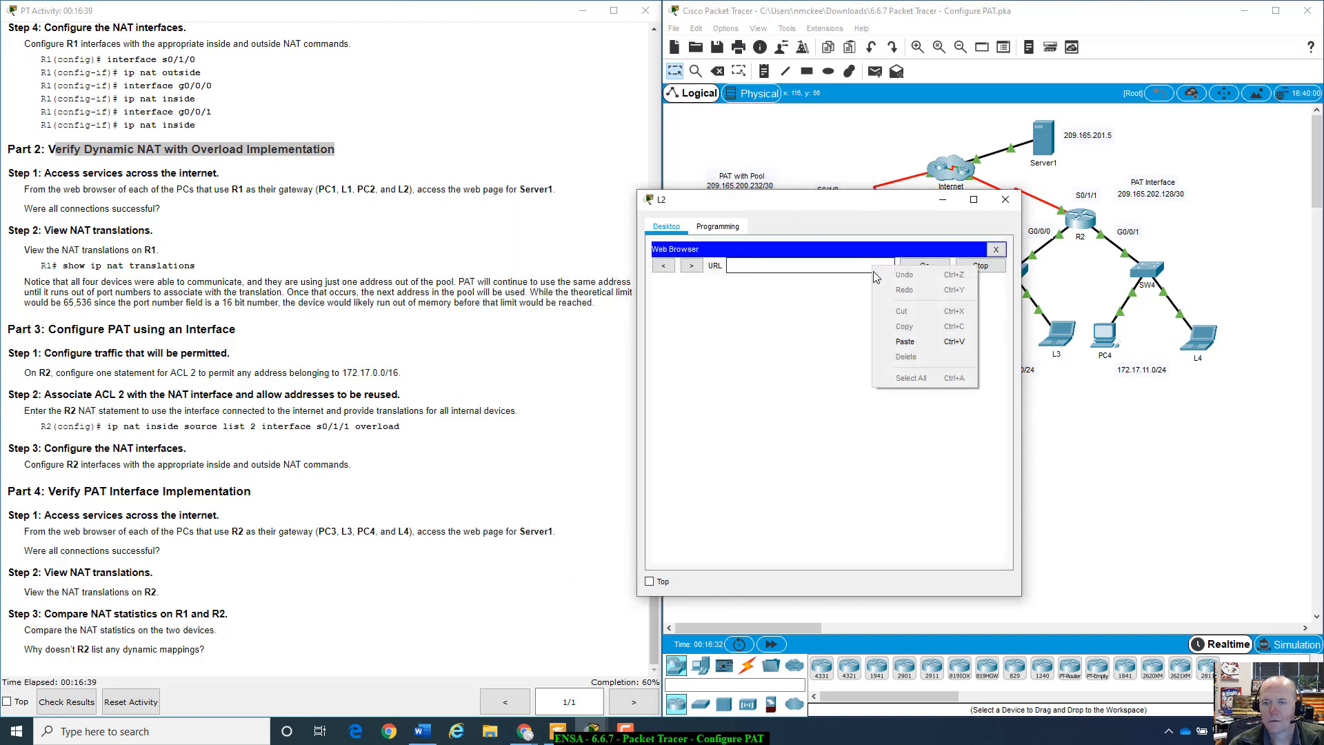
left_click(905, 341)
left_click(924, 267)
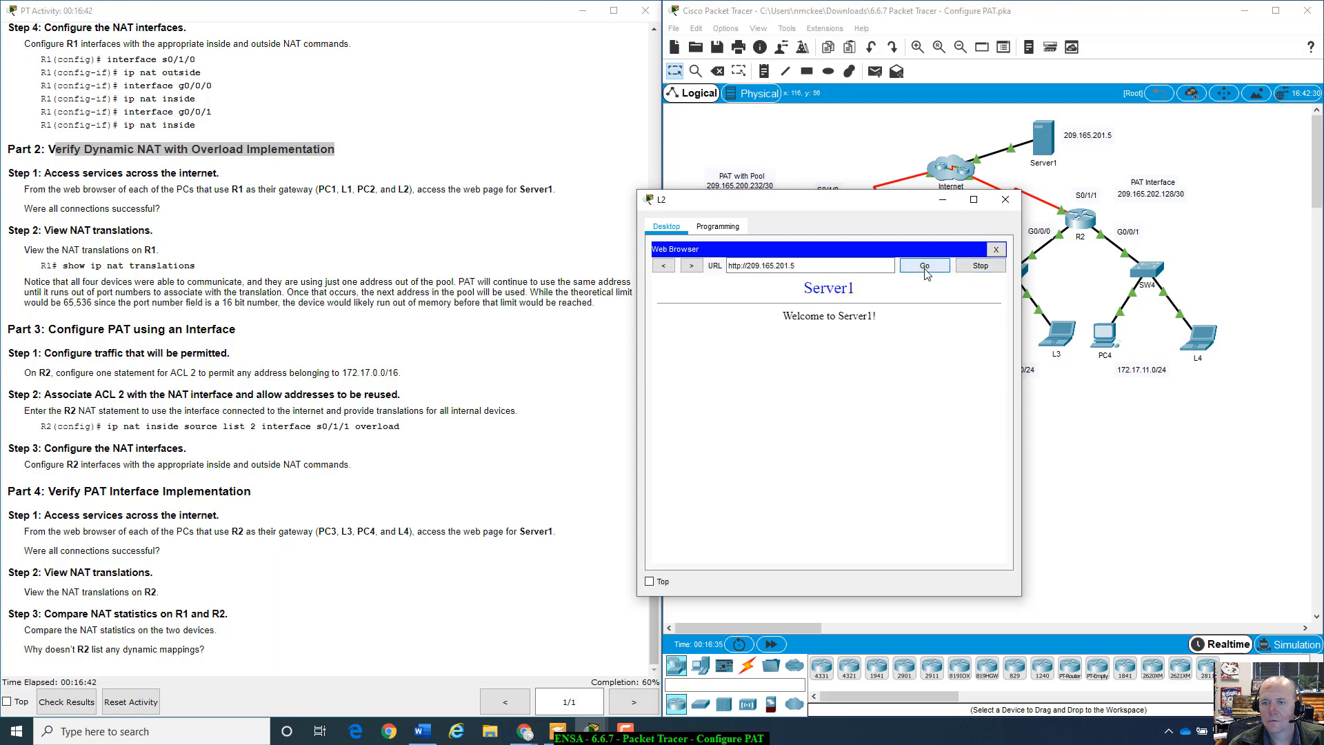
left_click(996, 249)
left_click(1006, 199)
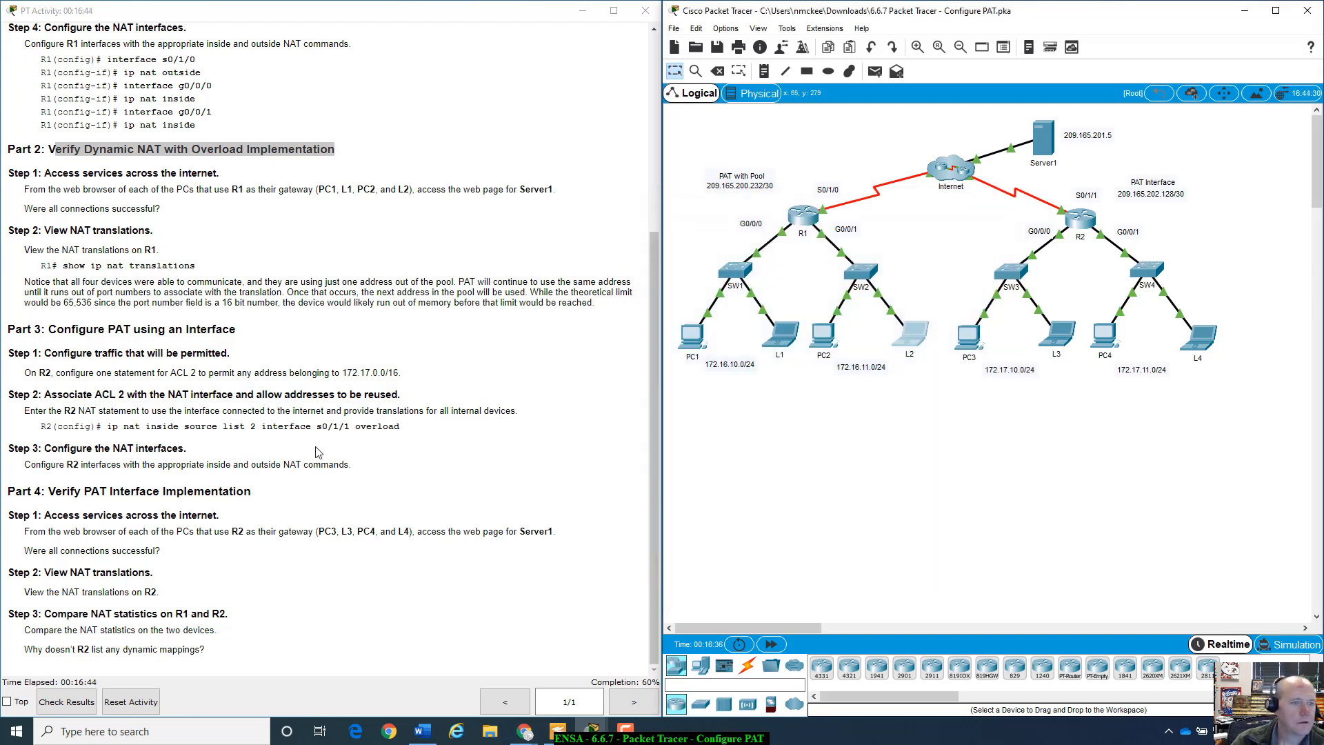
- Highlight the instructions' question about whether the connections succeeded
left_click_drag(22, 209, 158, 219)
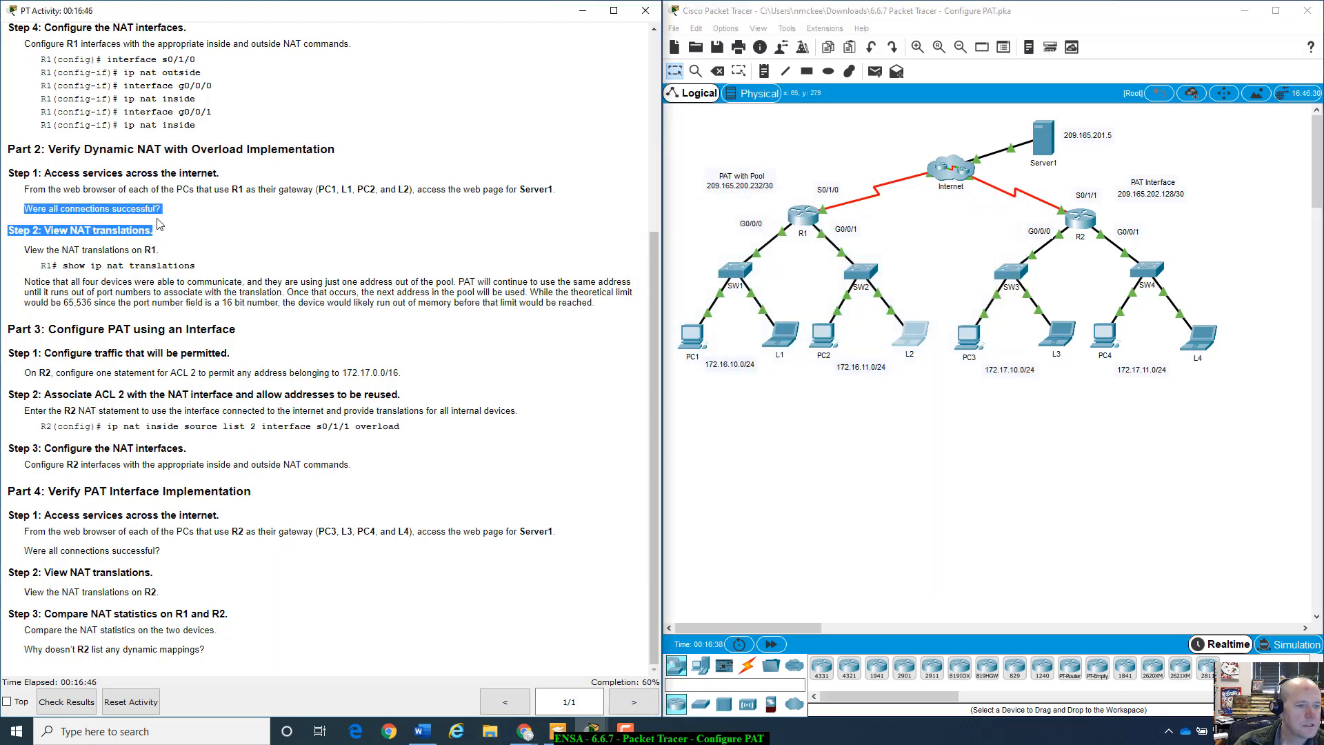
left_click(185, 252)
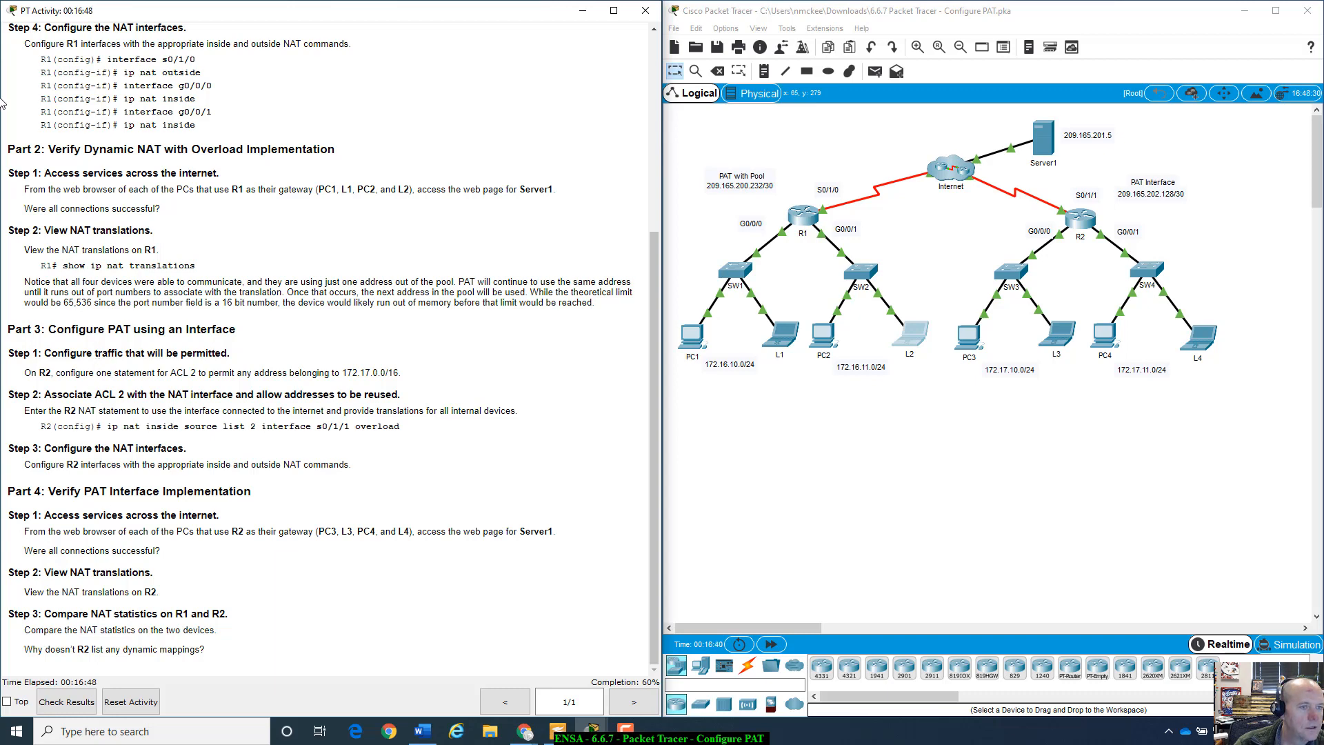
left_click_drag(25, 209, 173, 212)
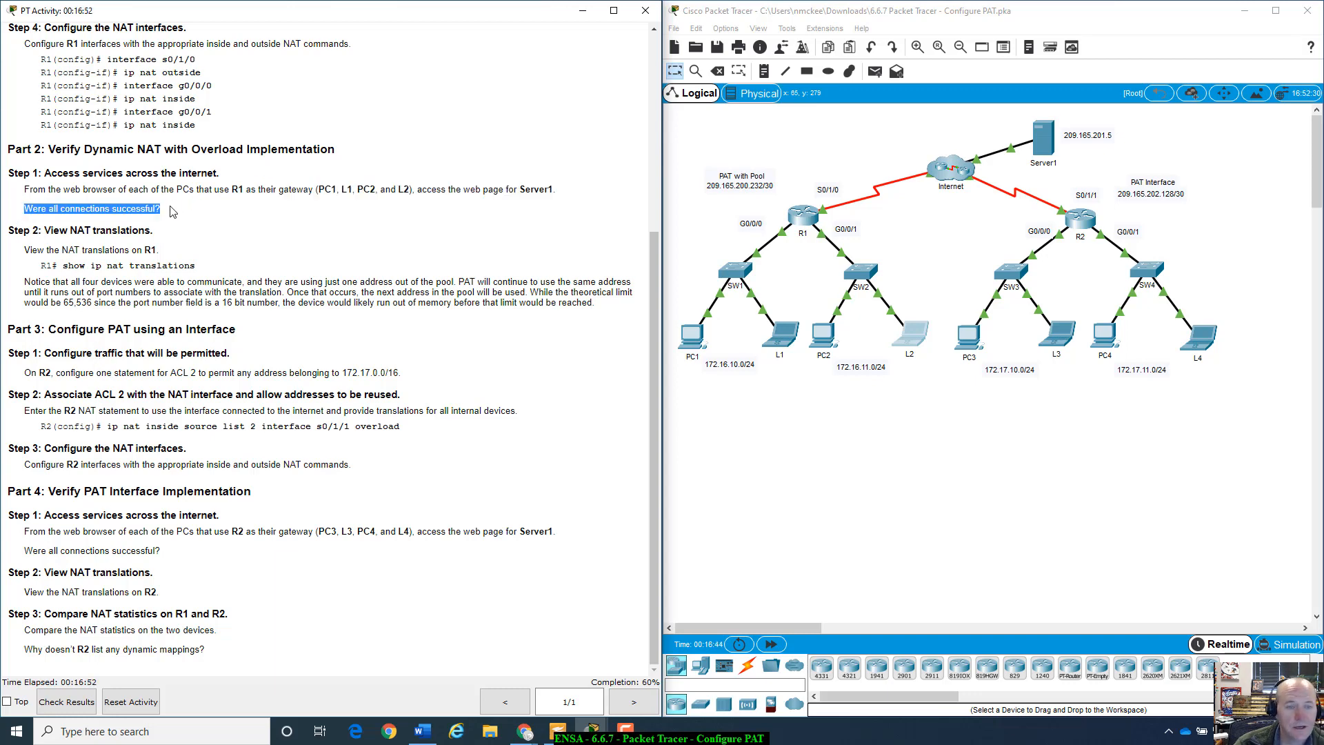
left_click(173, 211)
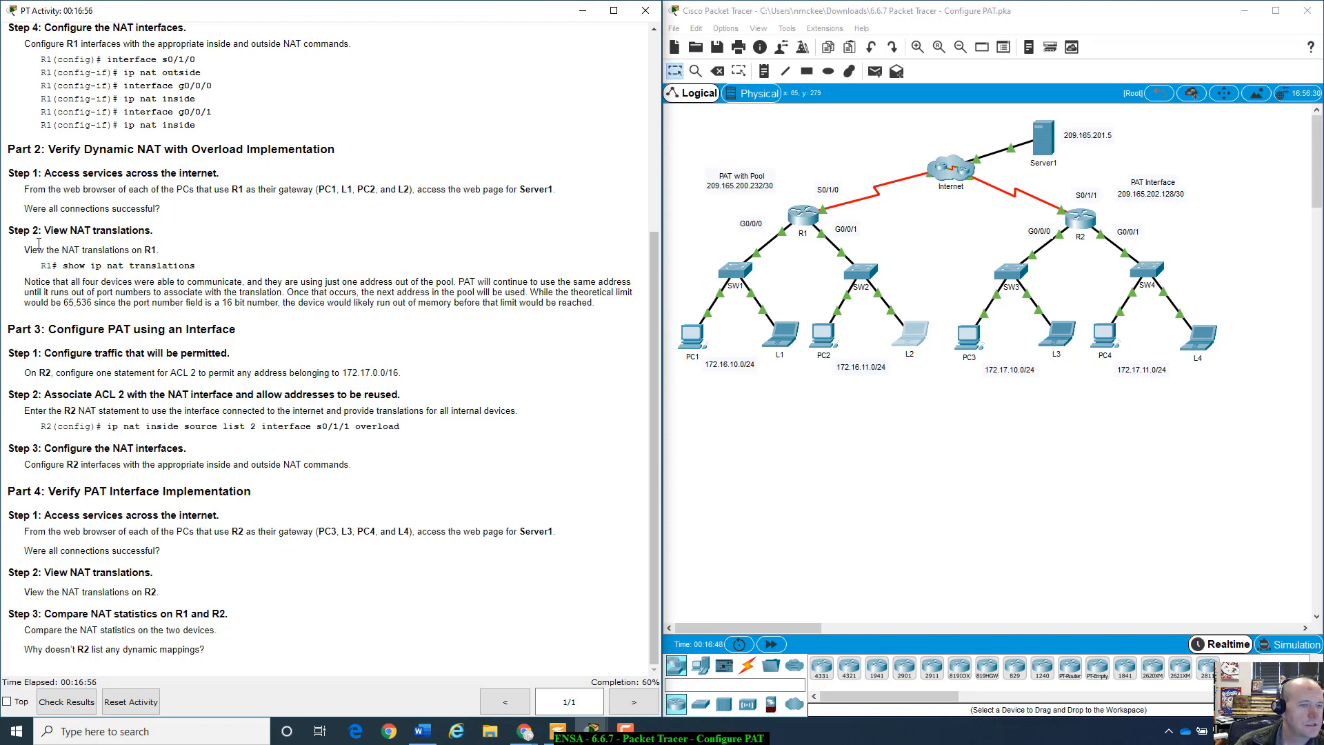
- Run show ip nat translations on R1, listing four PAT entries on 209.165.200.233 ports 1024–1027
left_click(802, 224)
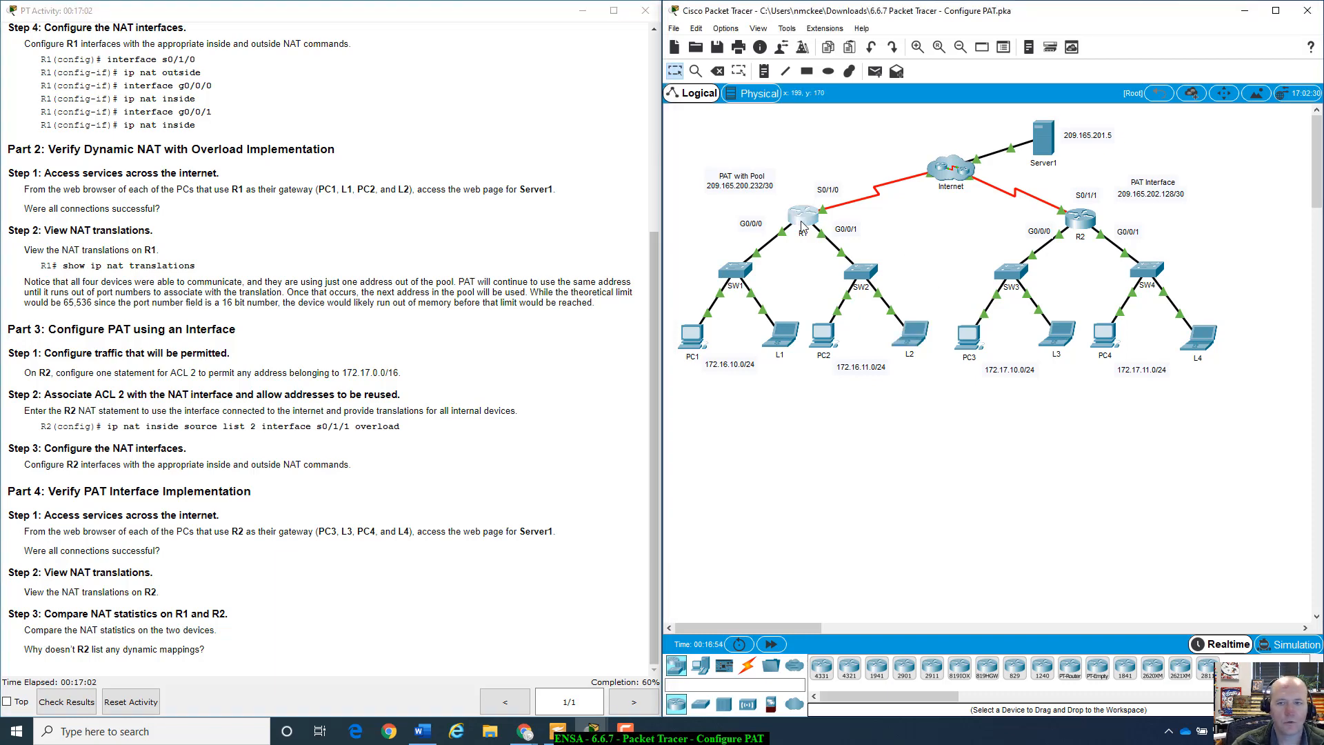
left_click_drag(689, 152, 968, 196)
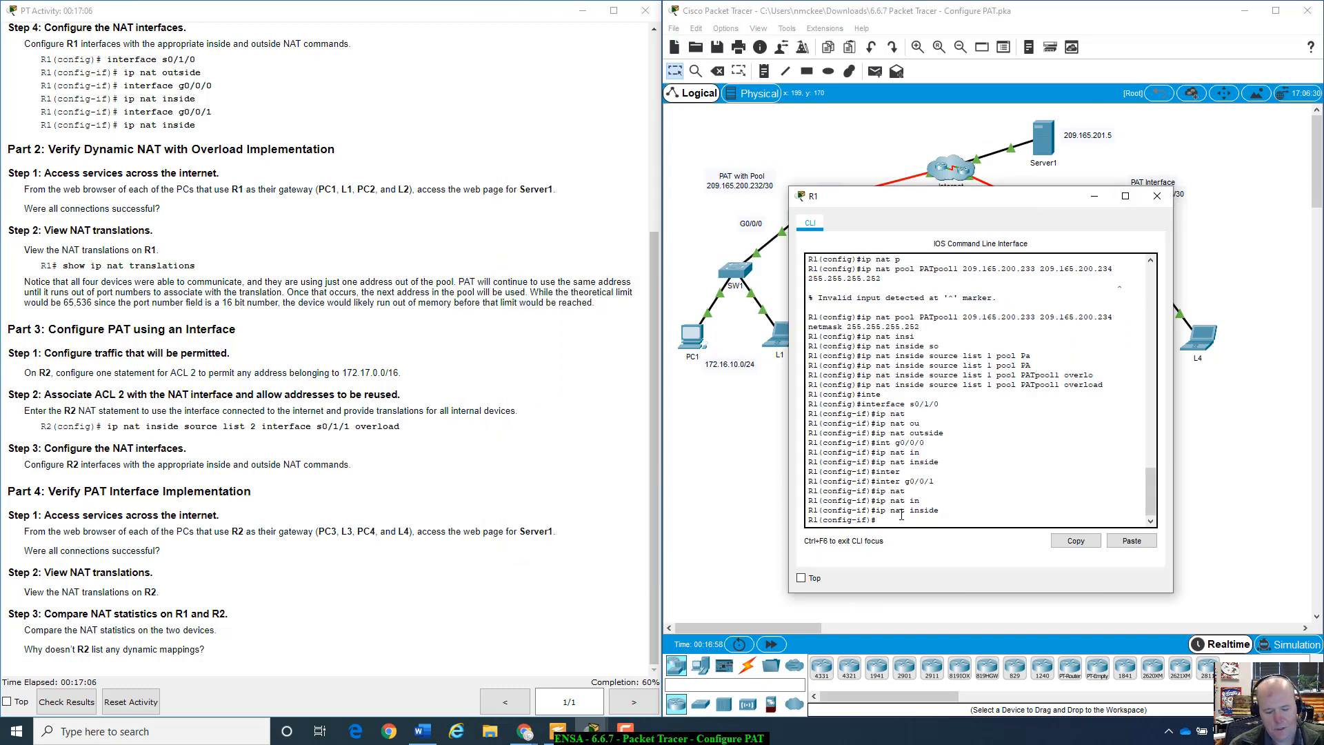
key("ctrl+z")
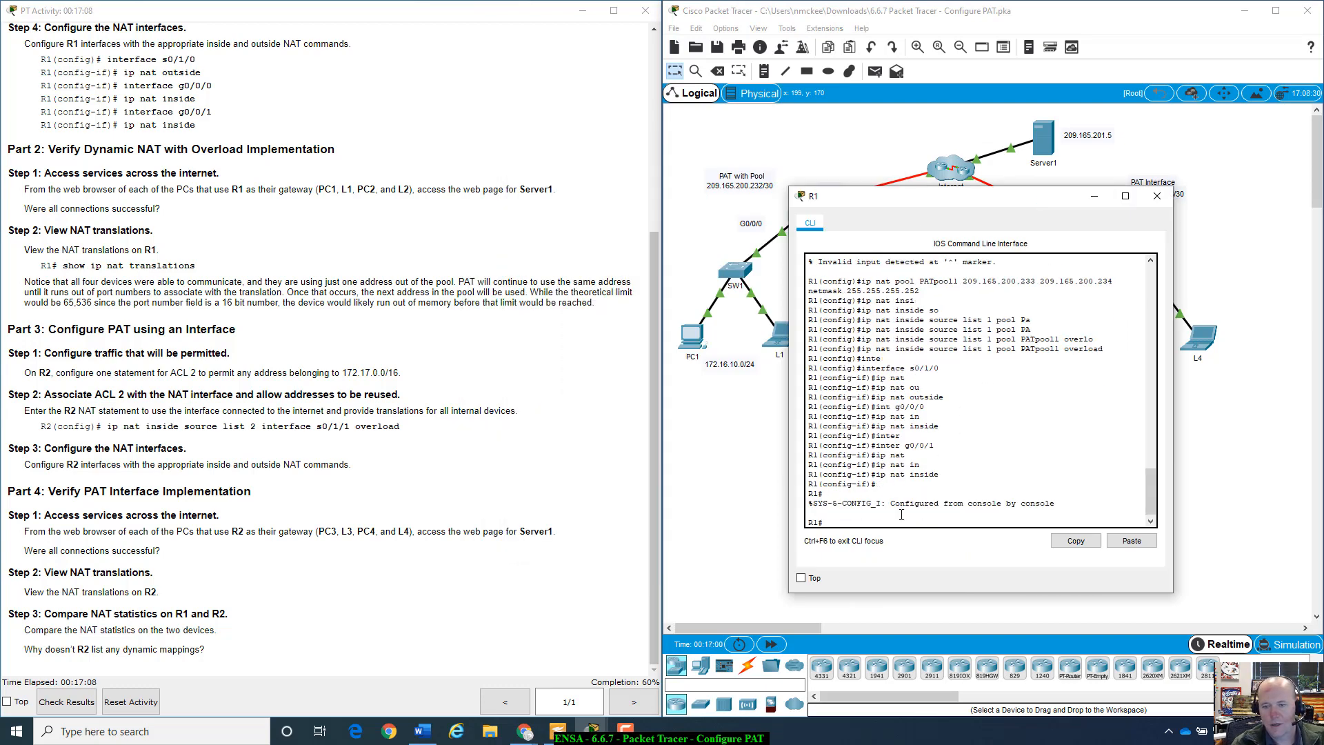
type("show ip ")
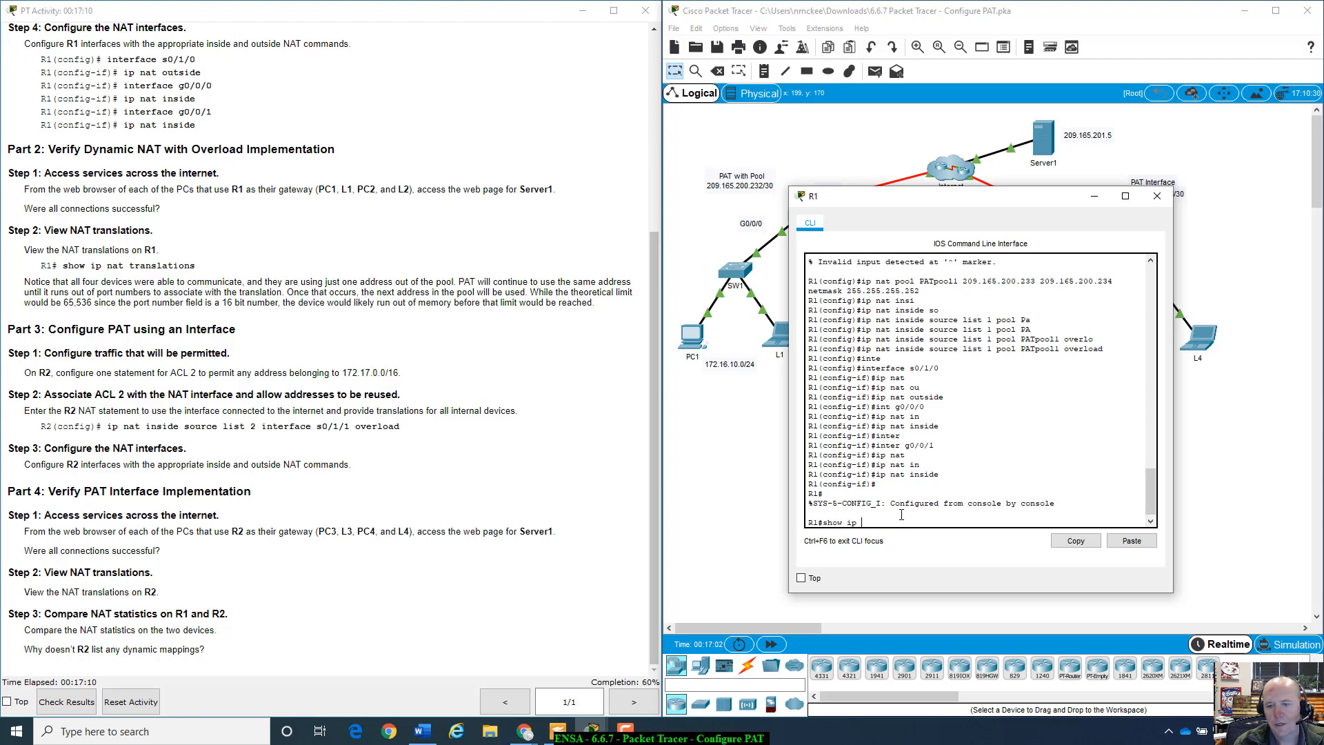
type("nat")
key("Tab")
type("tr")
key("Tab")
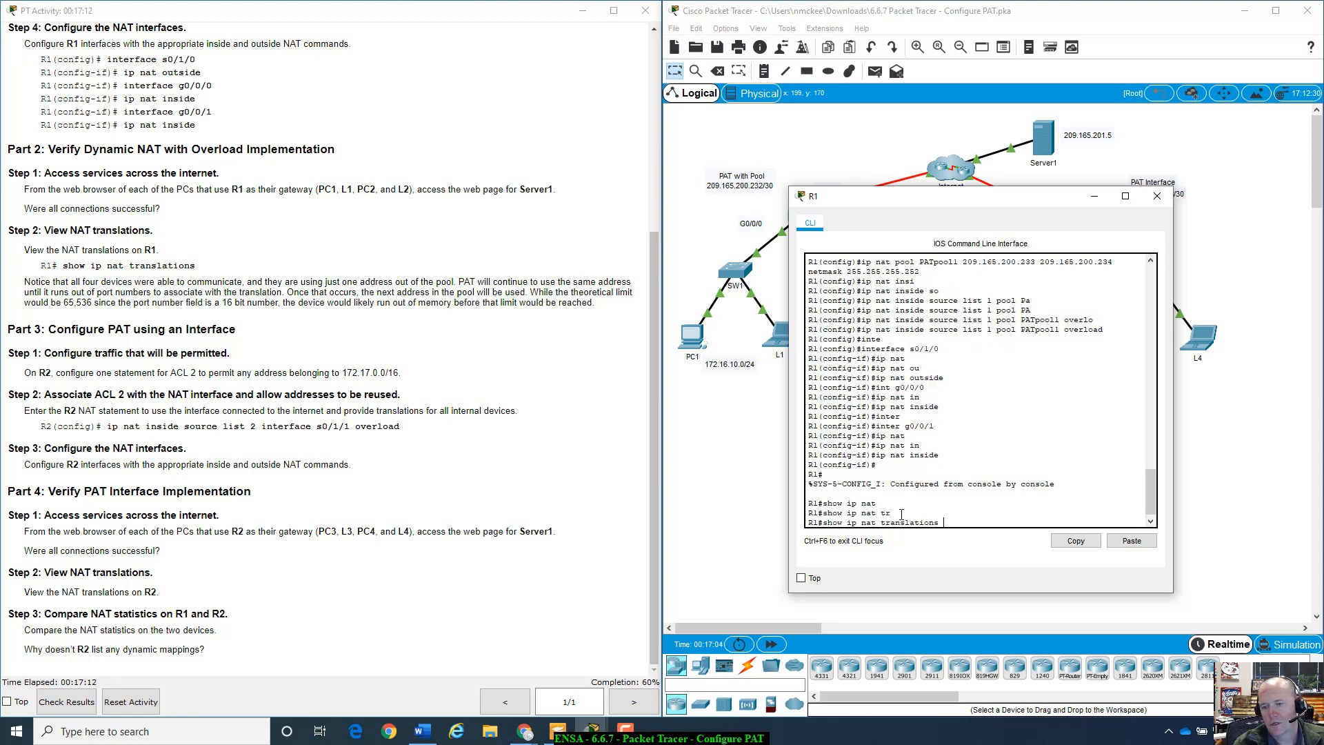
key("Return")
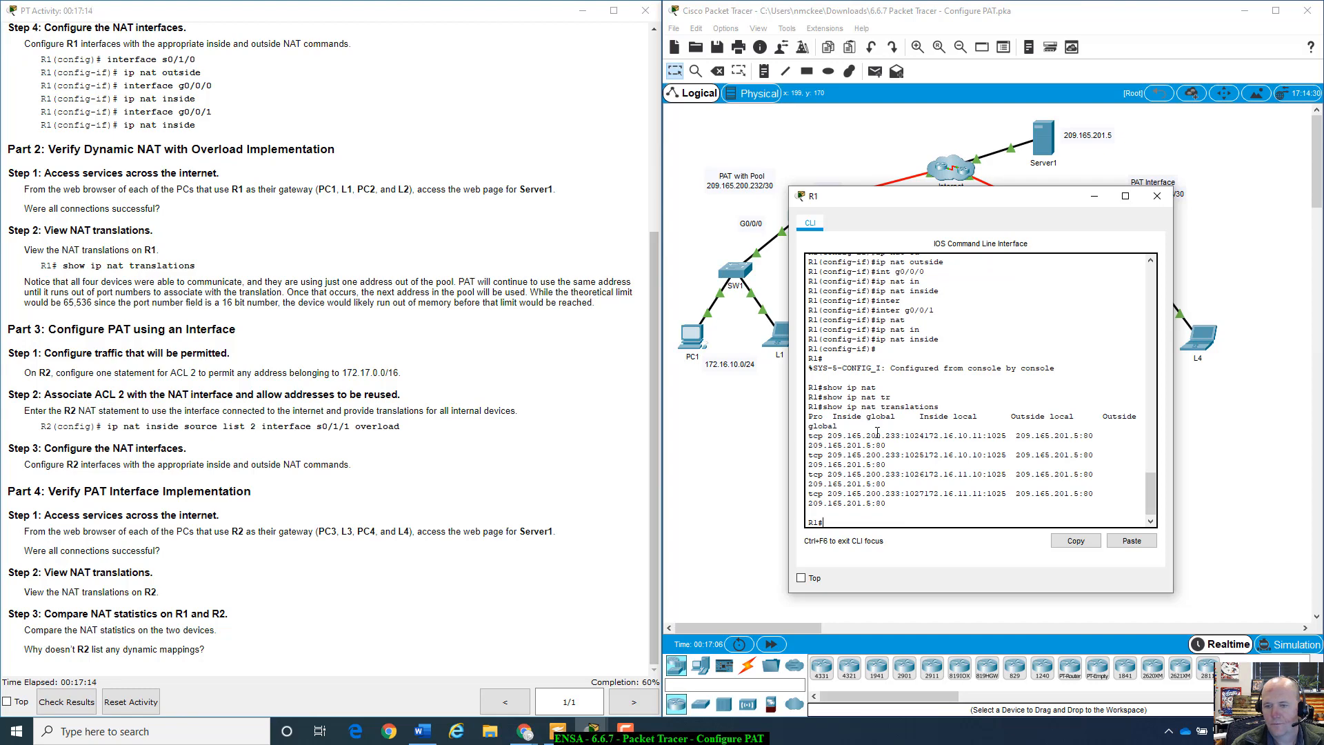
left_click_drag(963, 202, 859, 368)
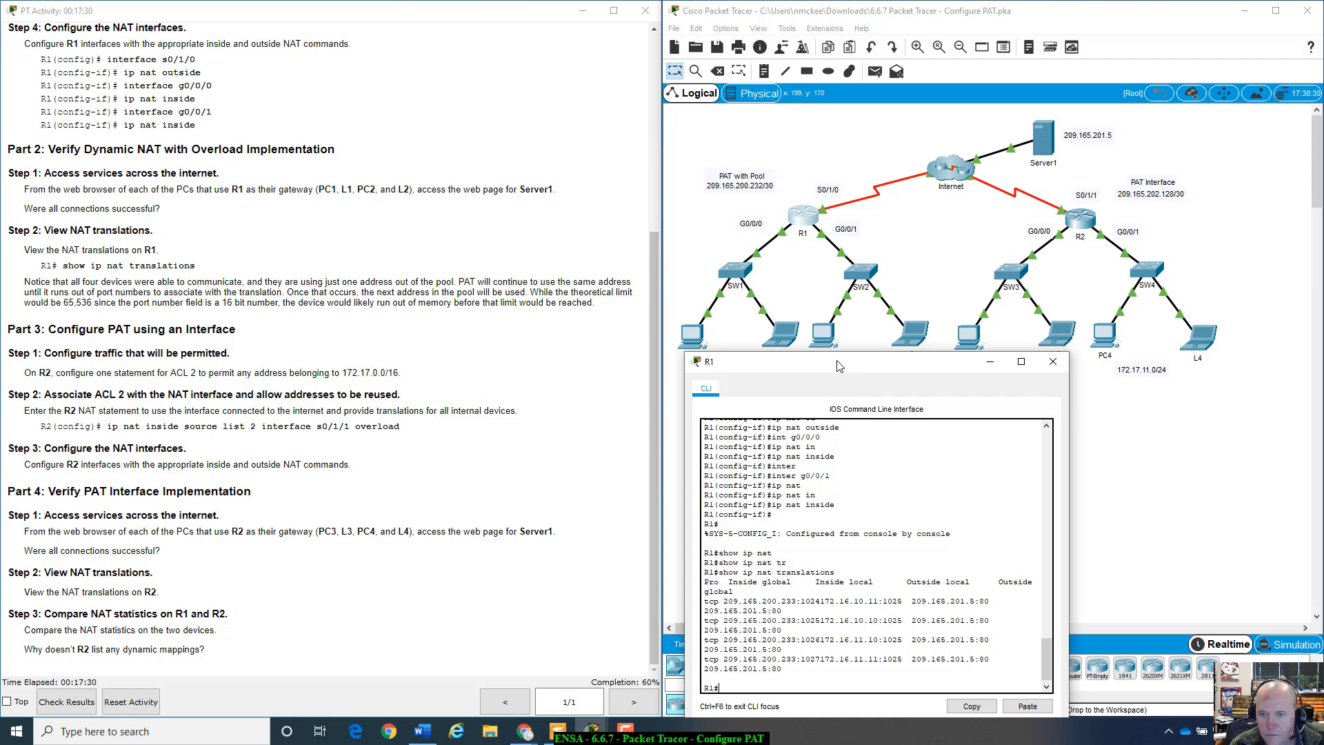
- Highlight the first translation's inside global address and port, 209.165.200.233:1024
left_click_drag(838, 362, 824, 385)
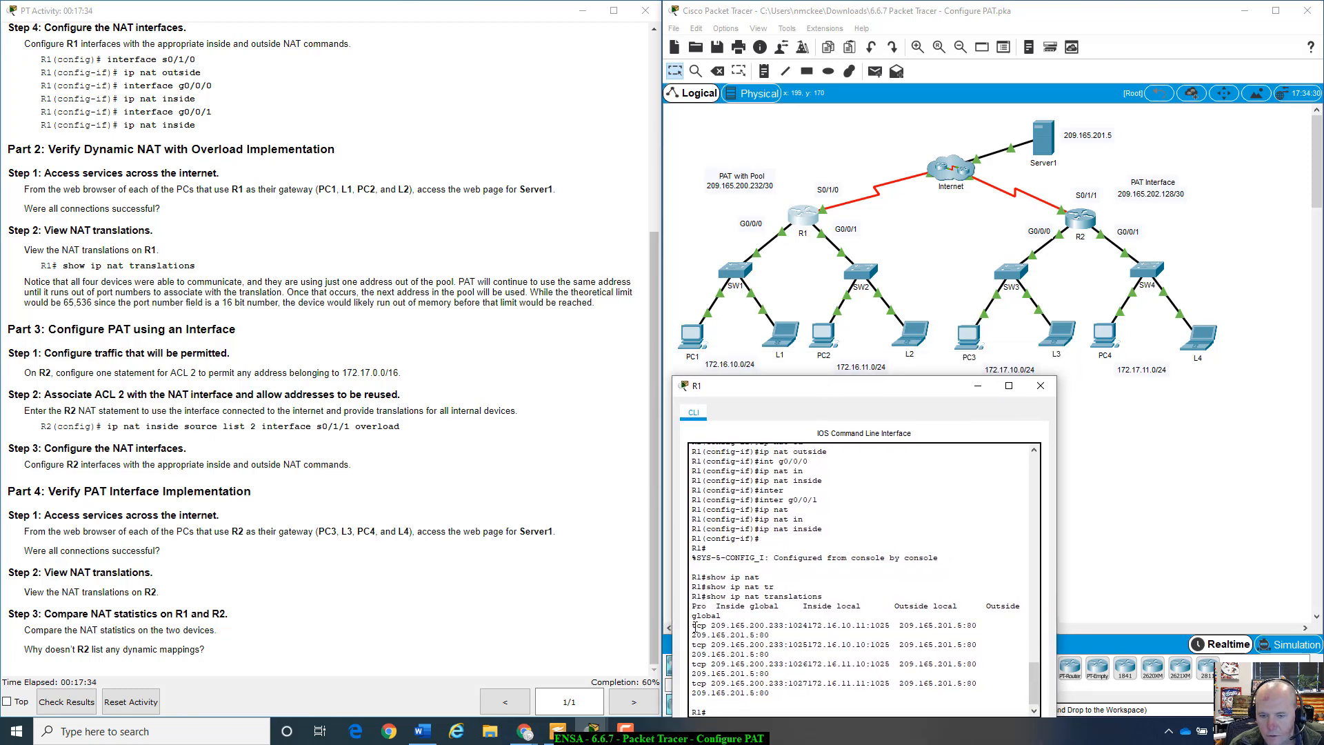
left_click_drag(694, 626, 786, 625)
left_click(798, 651)
mouse_move(788, 624)
left_mouse_down()
mouse_move(802, 626)
mouse_move(770, 634)
mouse_move(809, 626)
left_mouse_up()
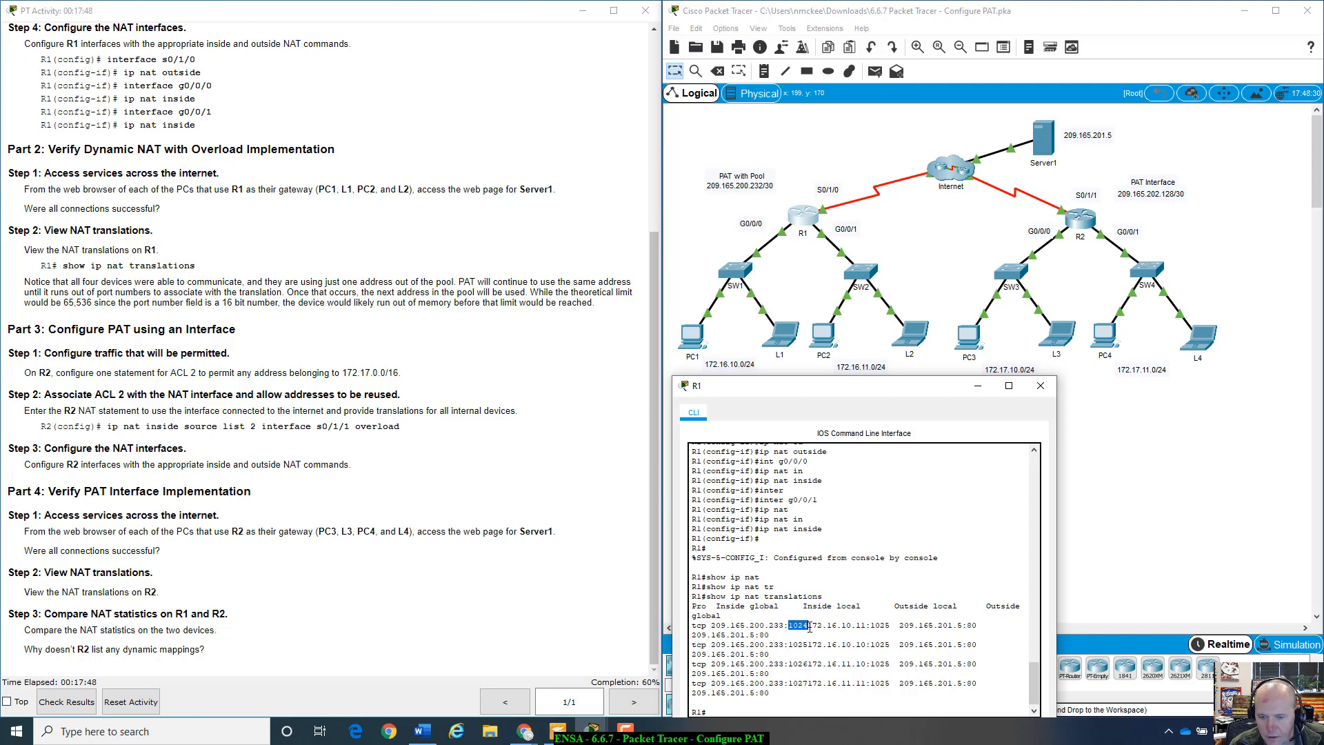
left_click(714, 630)
left_click_drag(711, 627, 894, 625)
left_click(829, 624)
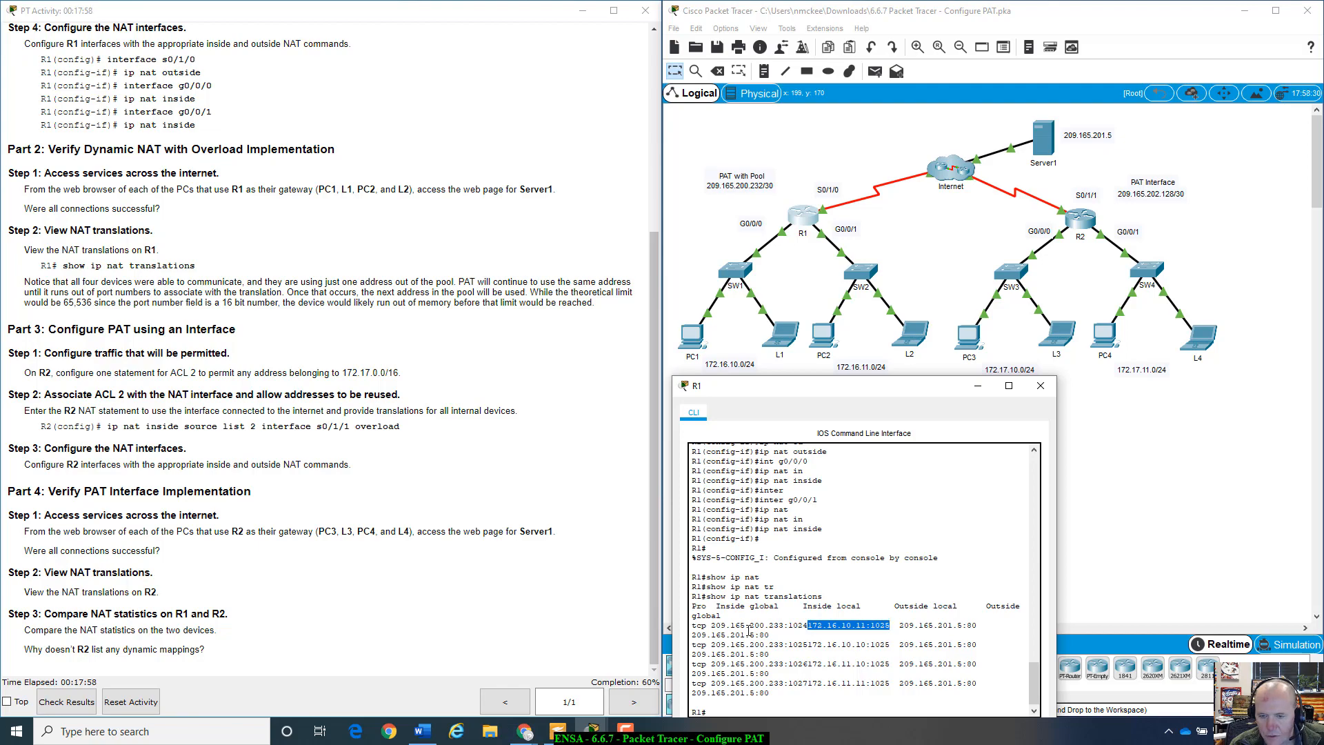
- Highlight the table's column headings, the first inside local address and the second translation's port
scroll(476, 452, "up", 5)
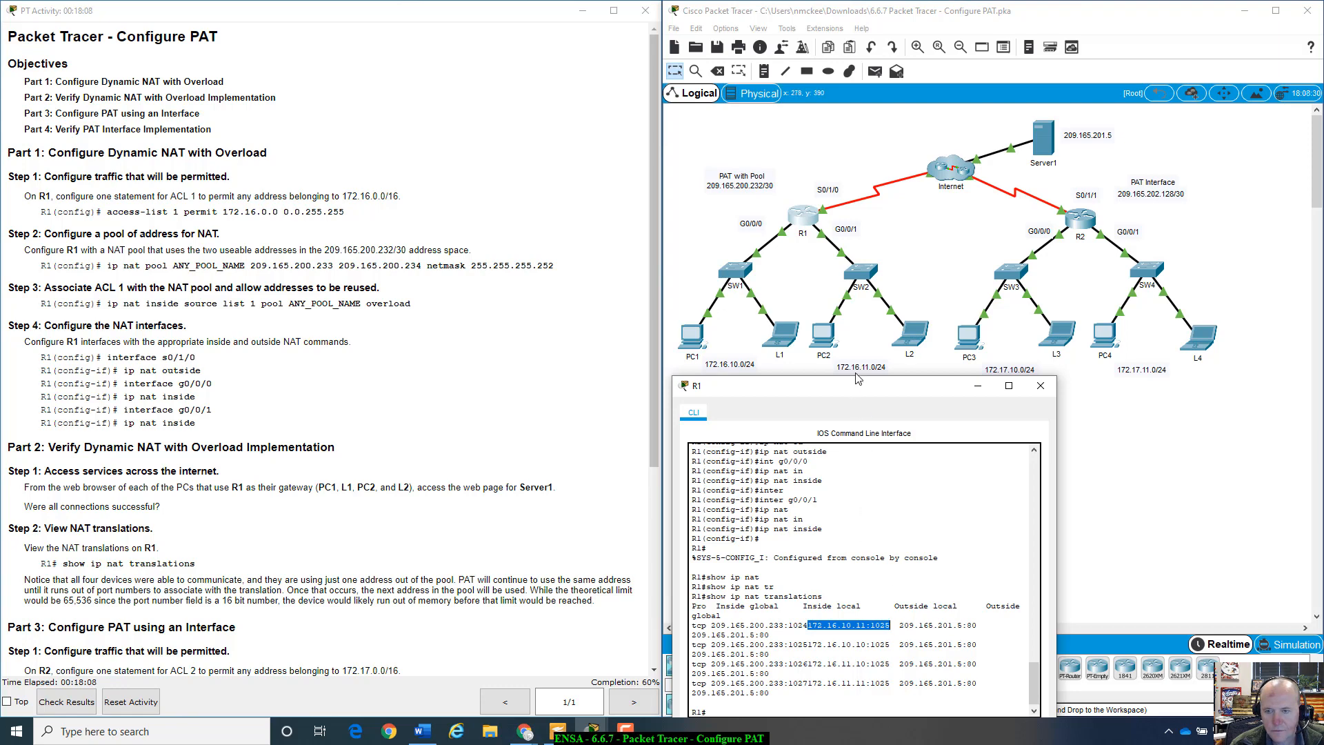
left_click_drag(845, 393, 862, 331)
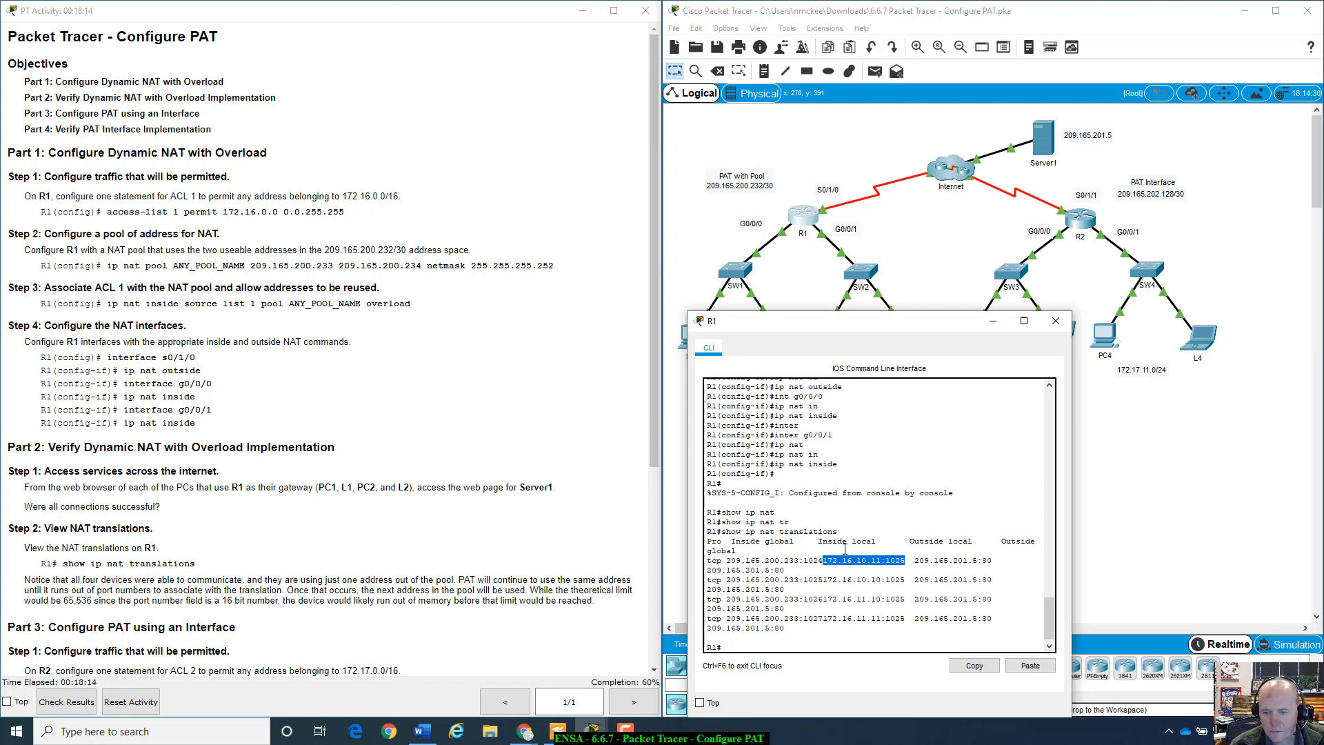
left_click_drag(731, 542, 805, 564)
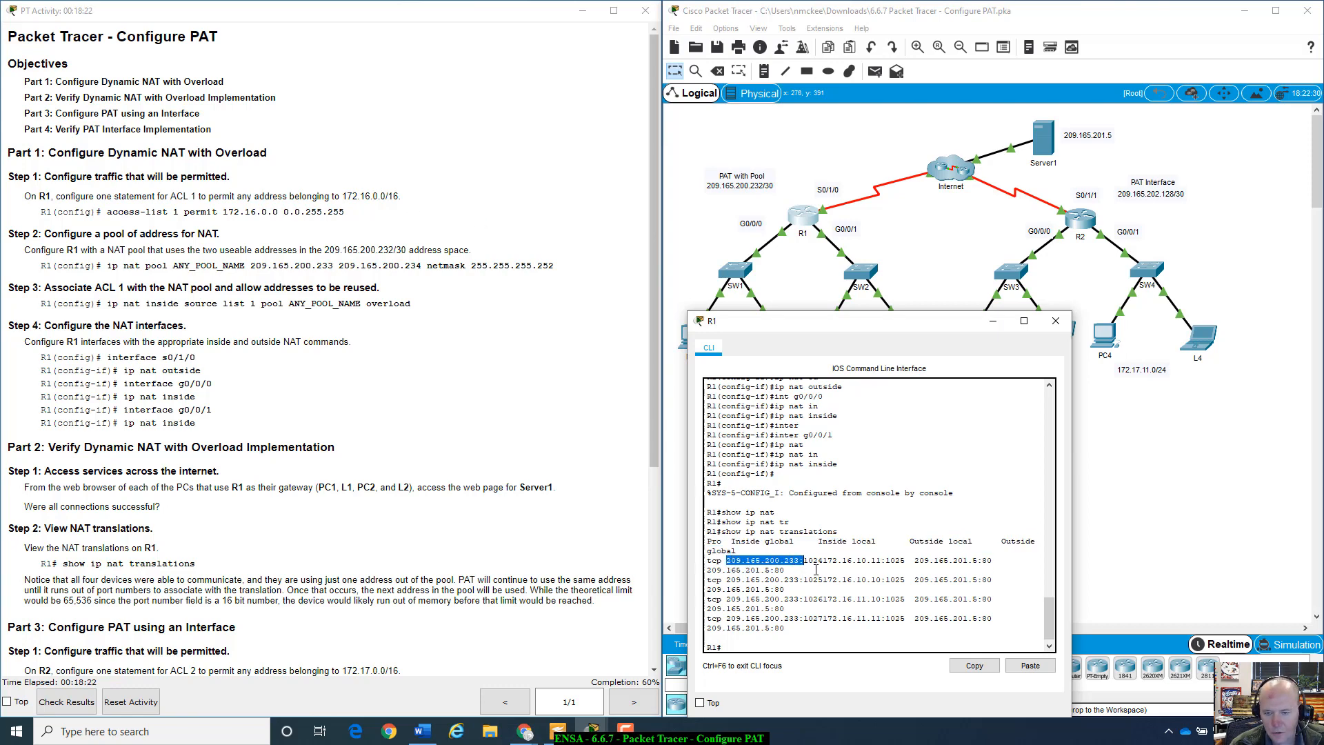
left_click_drag(827, 561, 908, 560)
left_click_drag(895, 324, 889, 390)
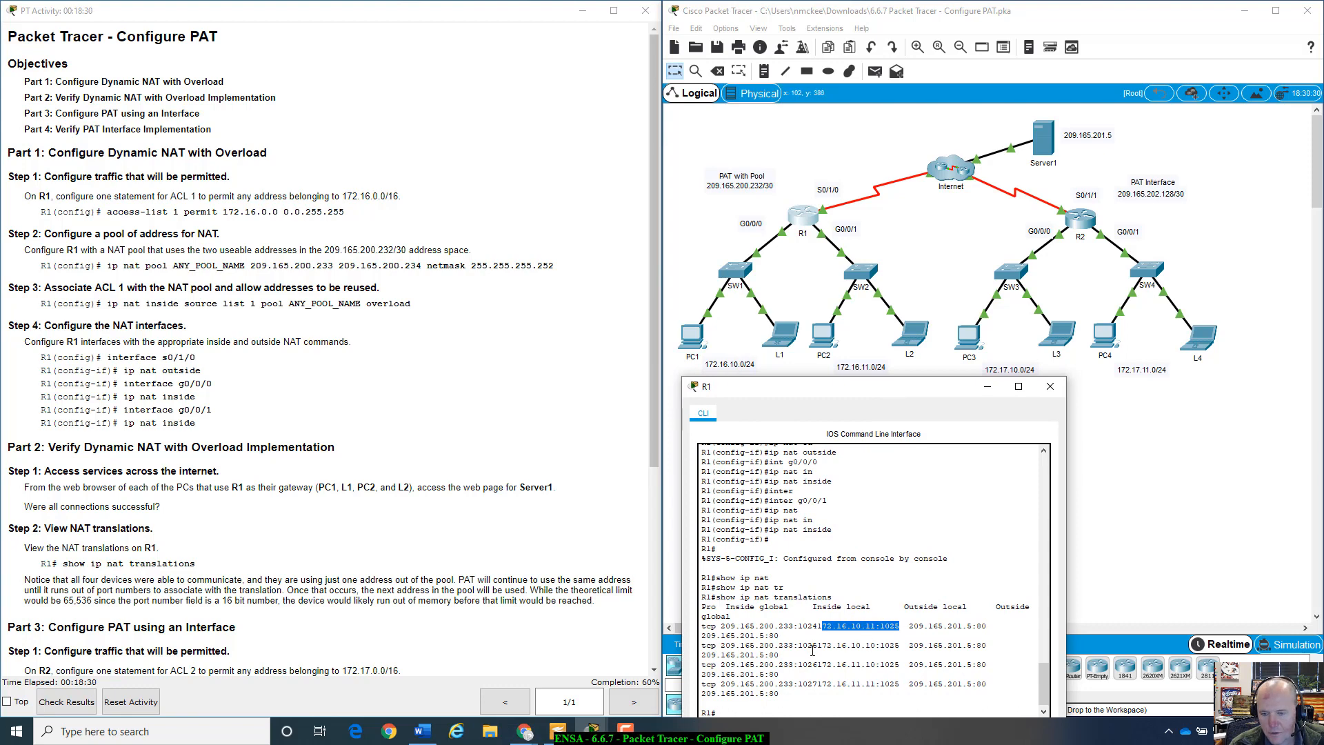
left_click_drag(798, 646, 851, 647)
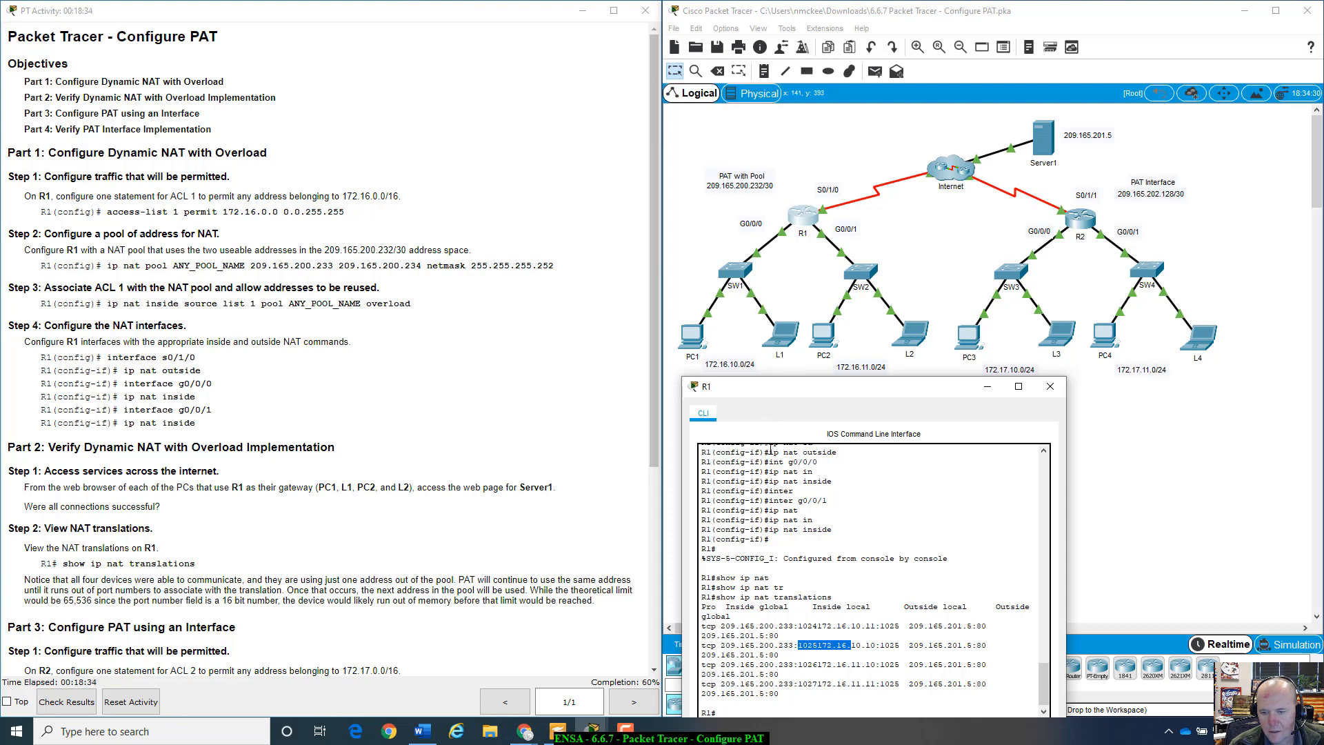
left_click_drag(859, 397, 870, 368)
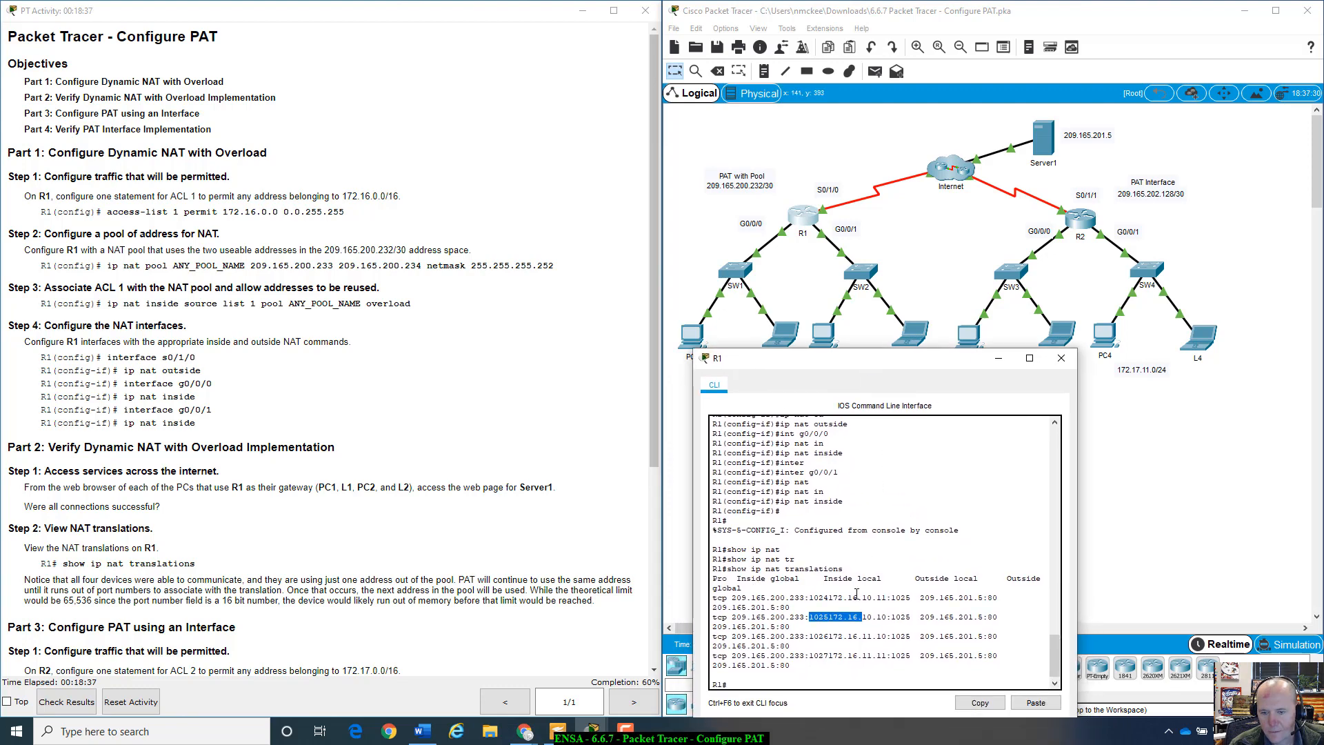
left_click(691, 334)
left_click(519, 215)
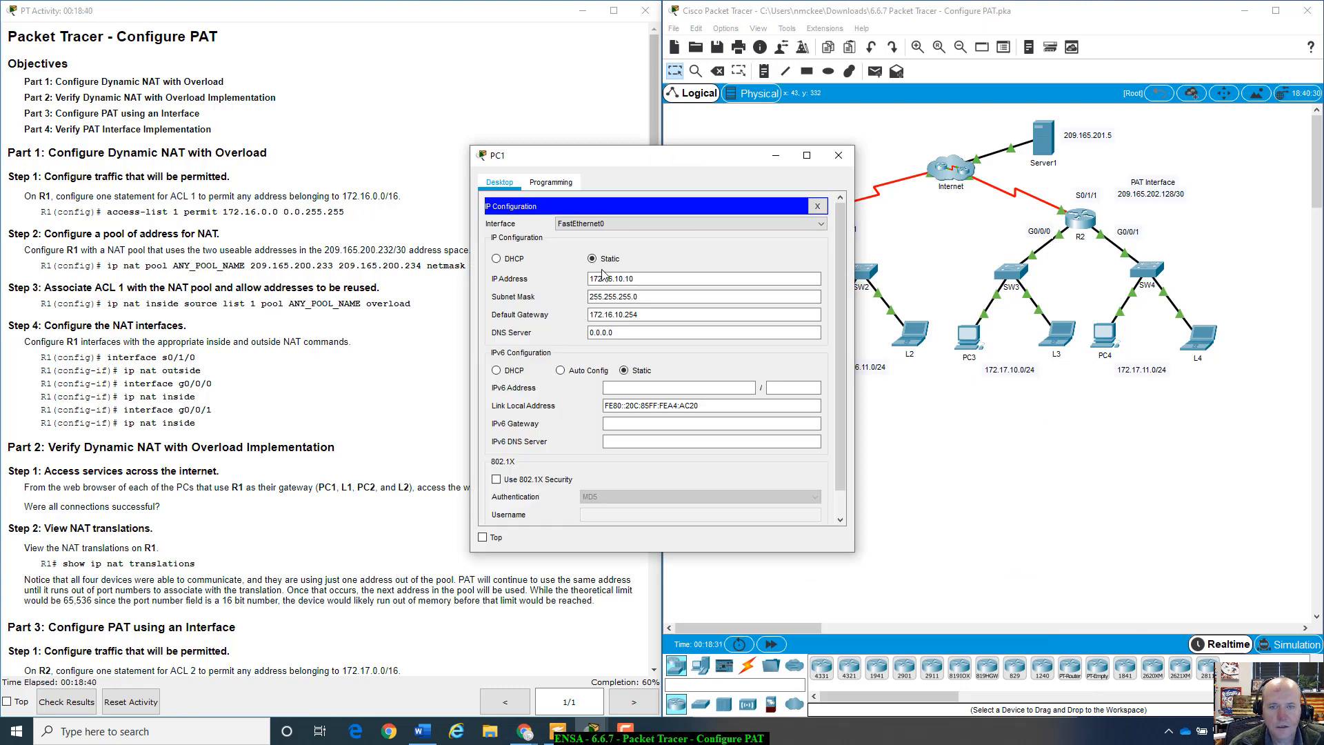
left_click_drag(926, 298, 939, 300)
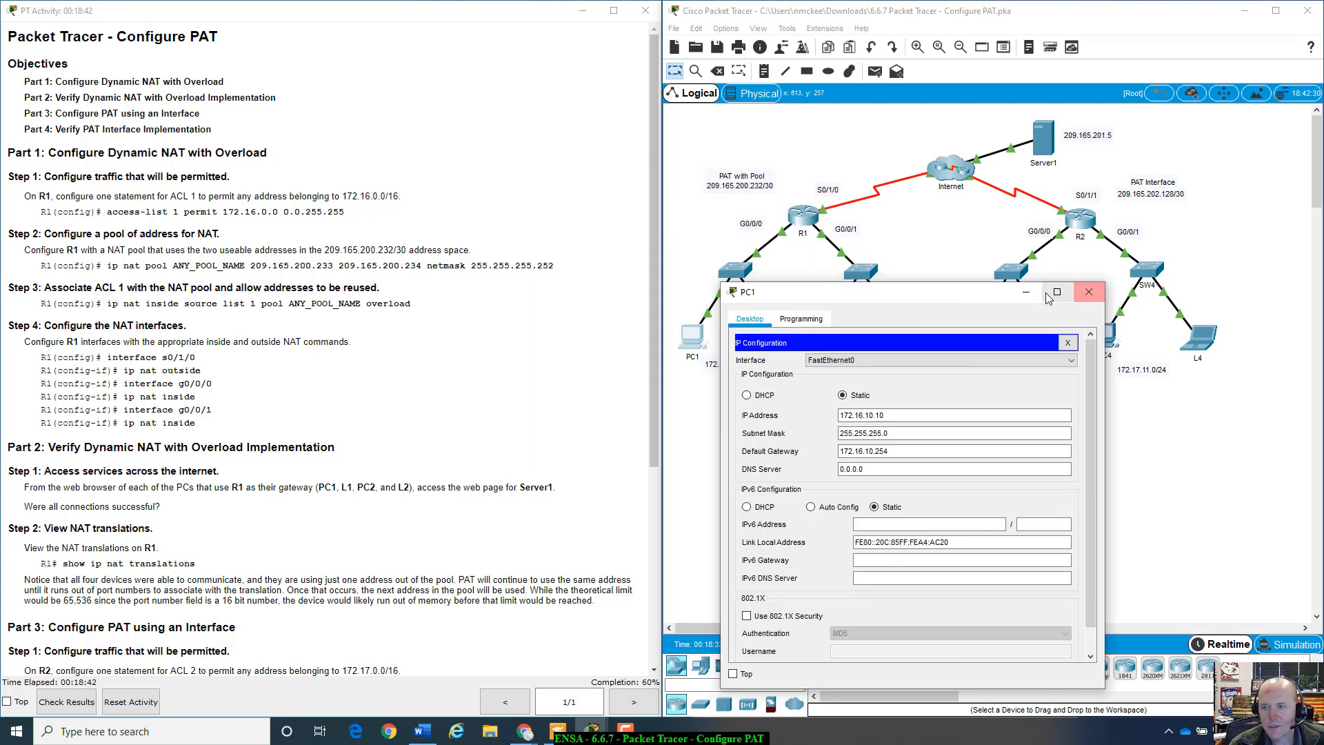
left_click(1089, 291)
left_click(788, 339)
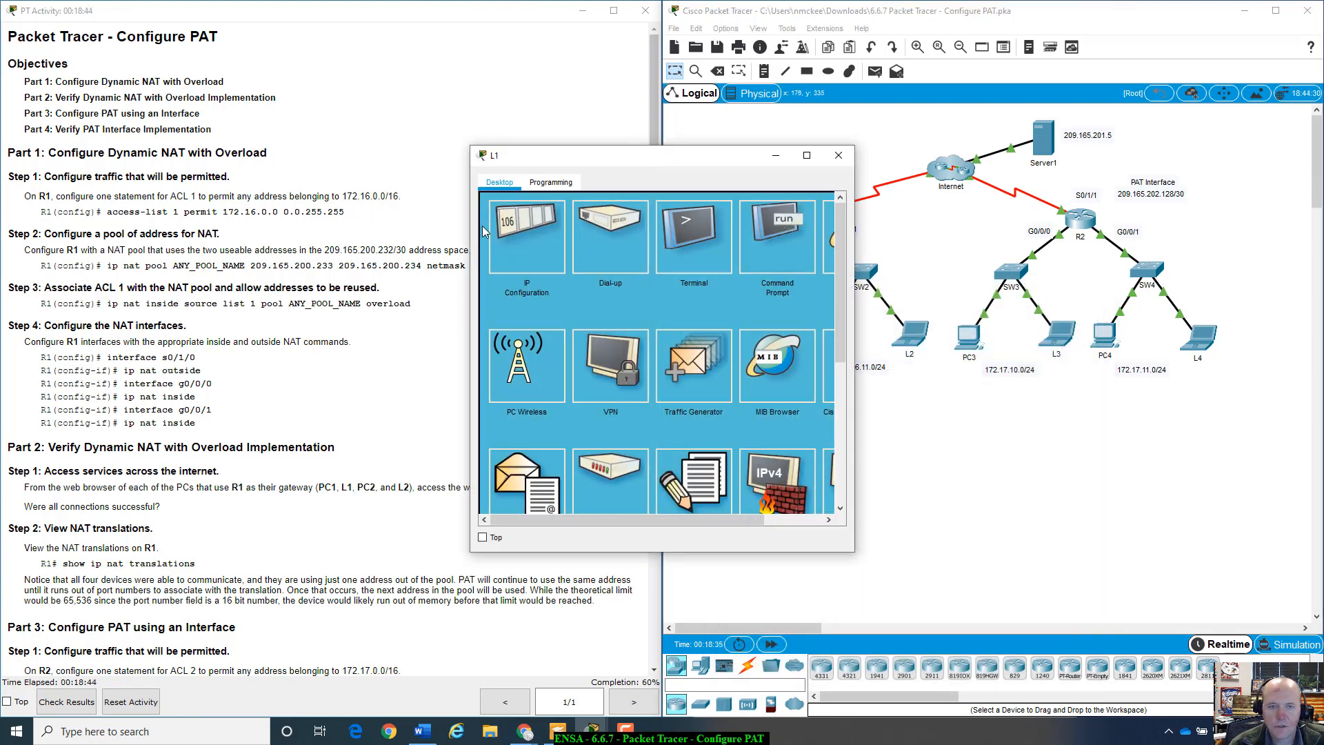
left_click(532, 222)
left_click(839, 155)
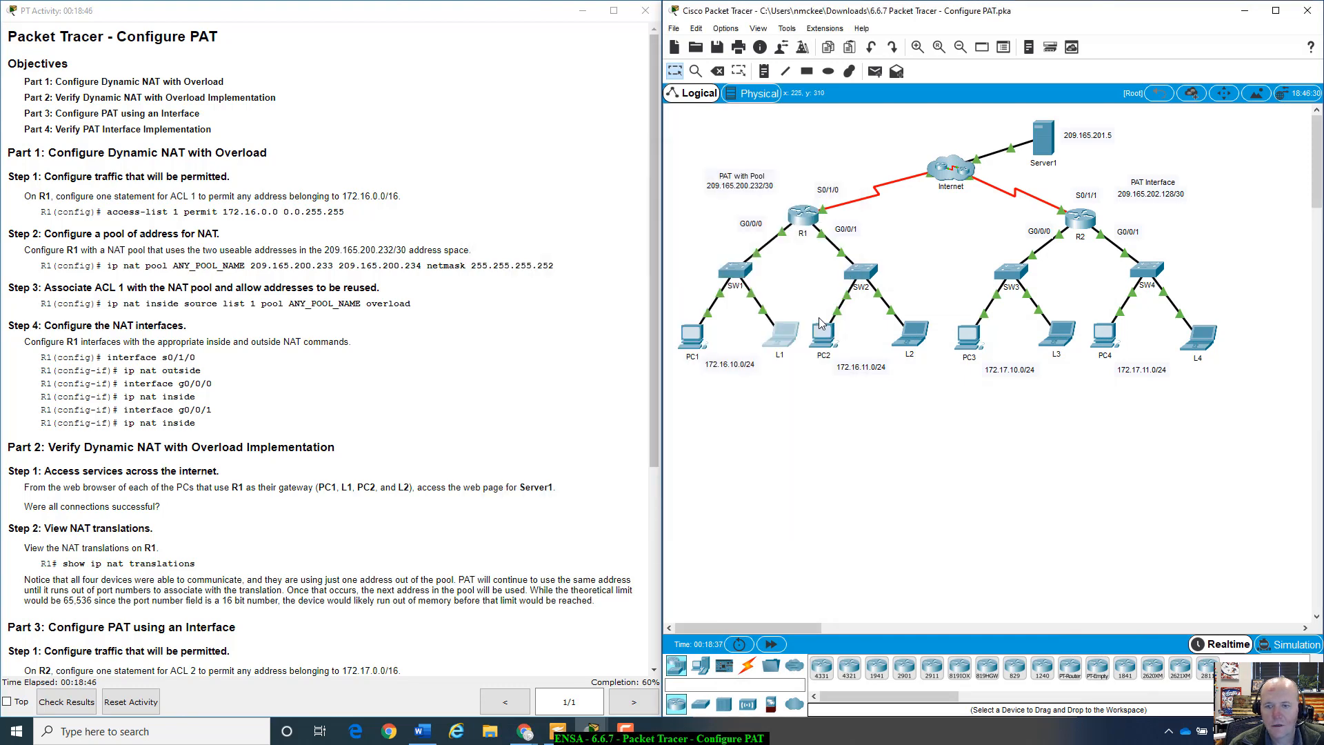
left_click(824, 330)
left_click(529, 212)
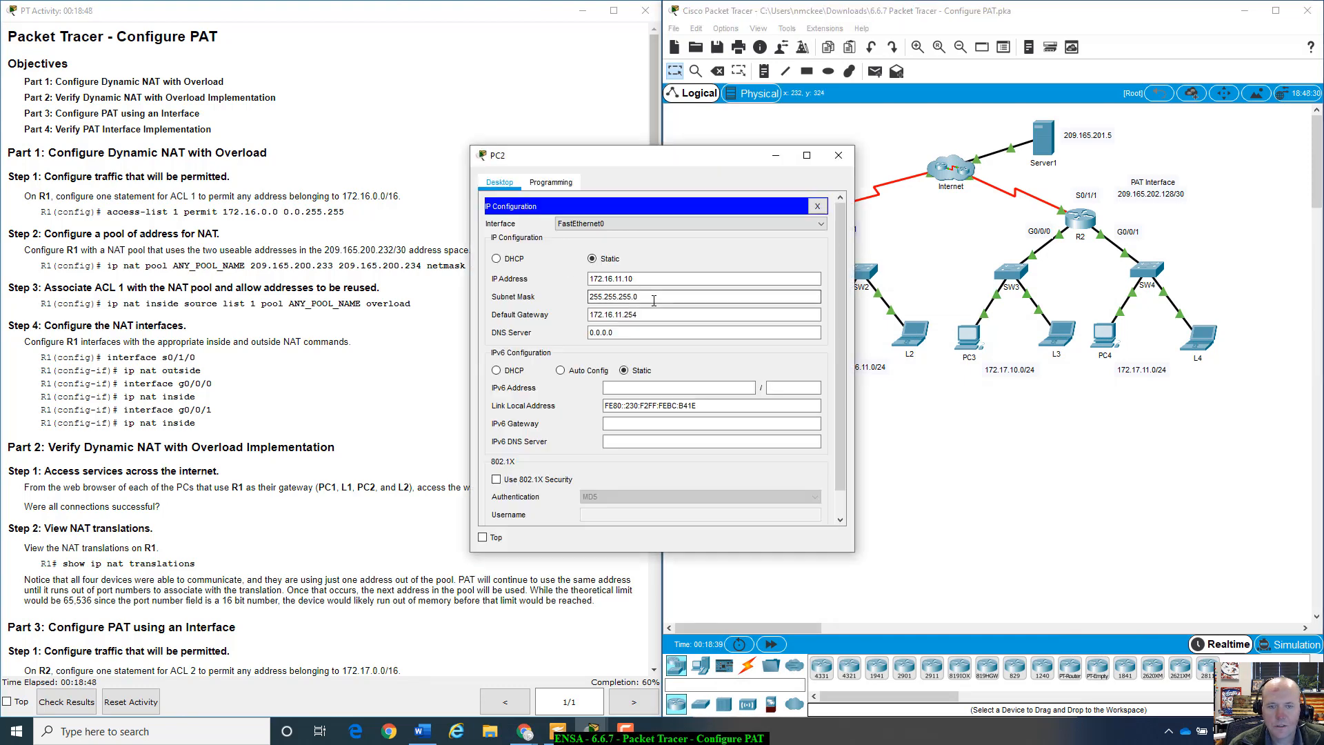
left_click(838, 156)
left_click(900, 350)
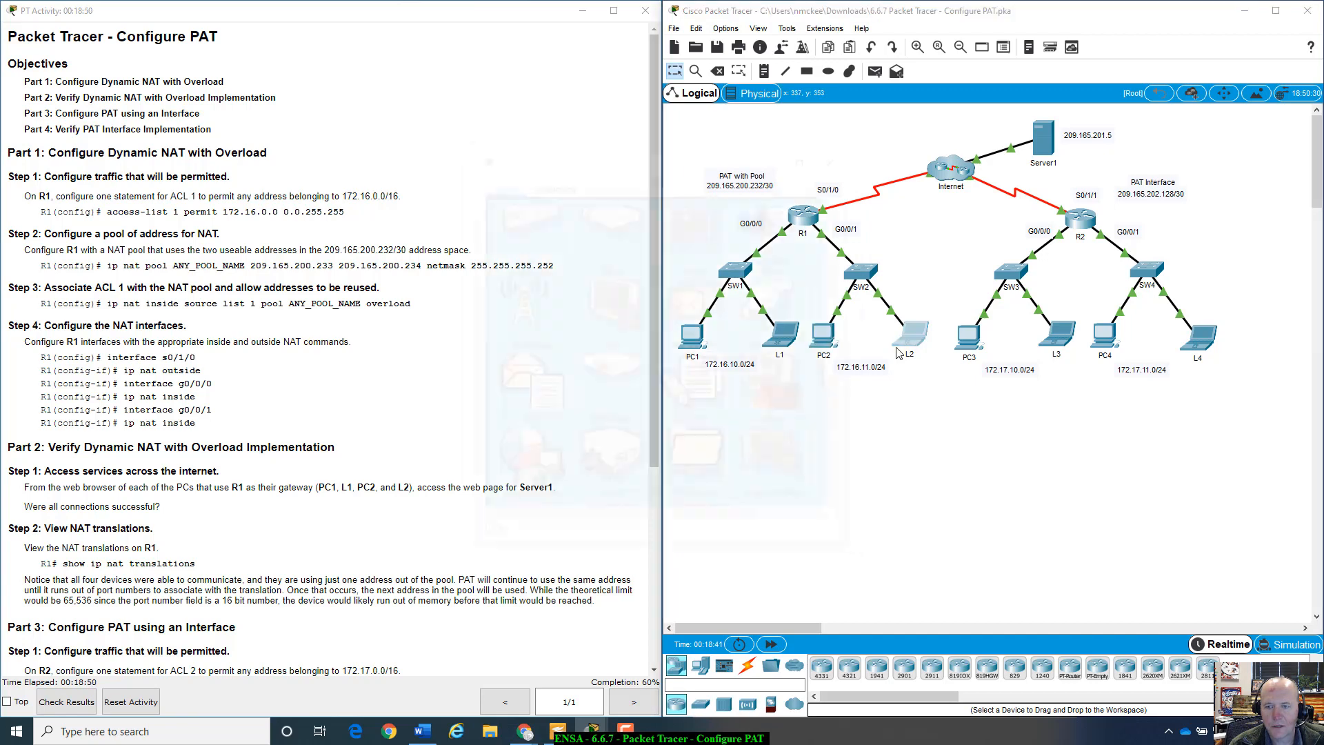
left_click(534, 222)
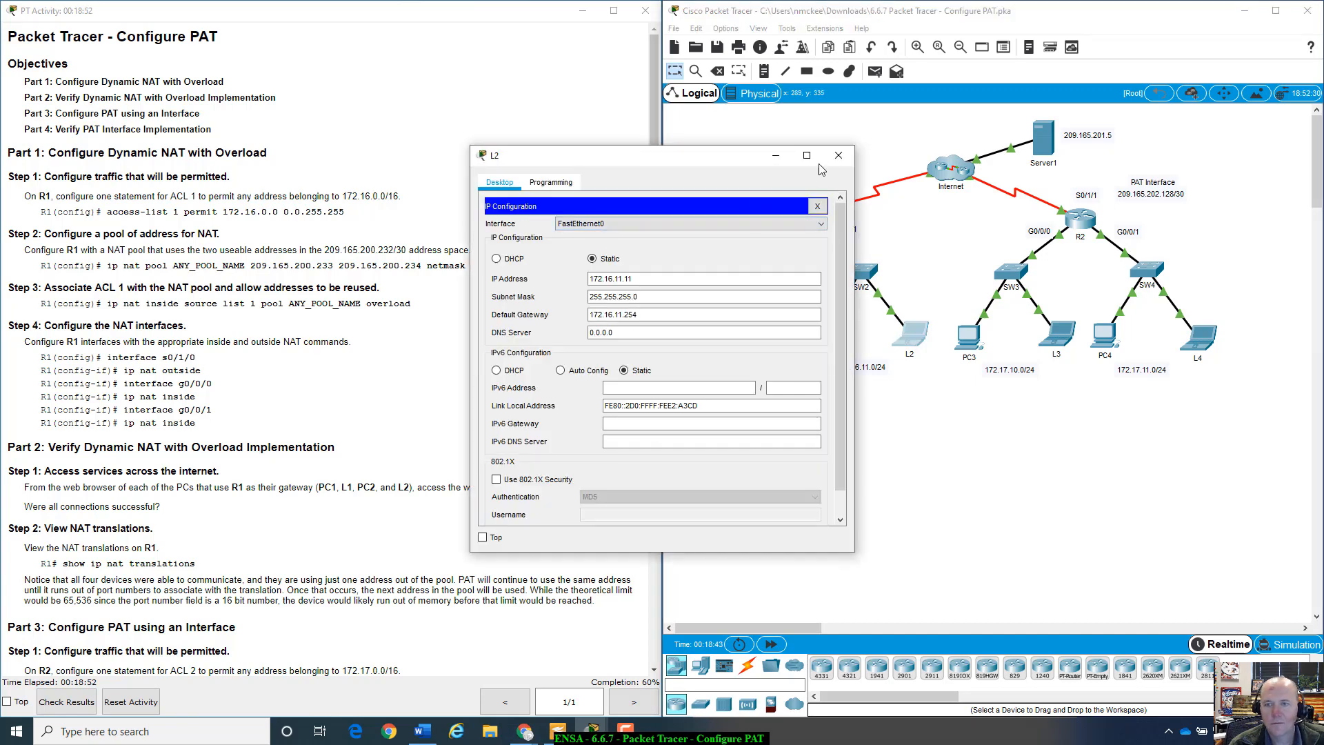
left_click(838, 155)
left_click(804, 218)
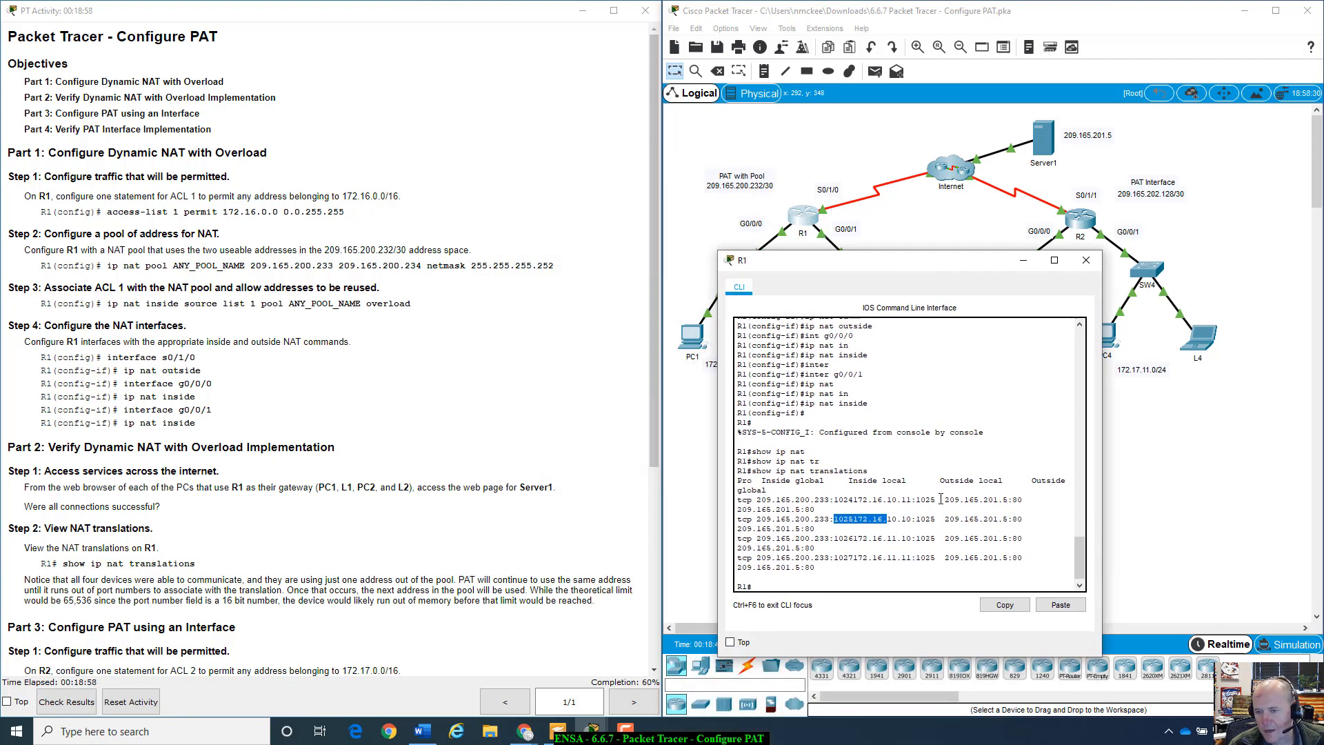
left_click_drag(946, 501, 1009, 501)
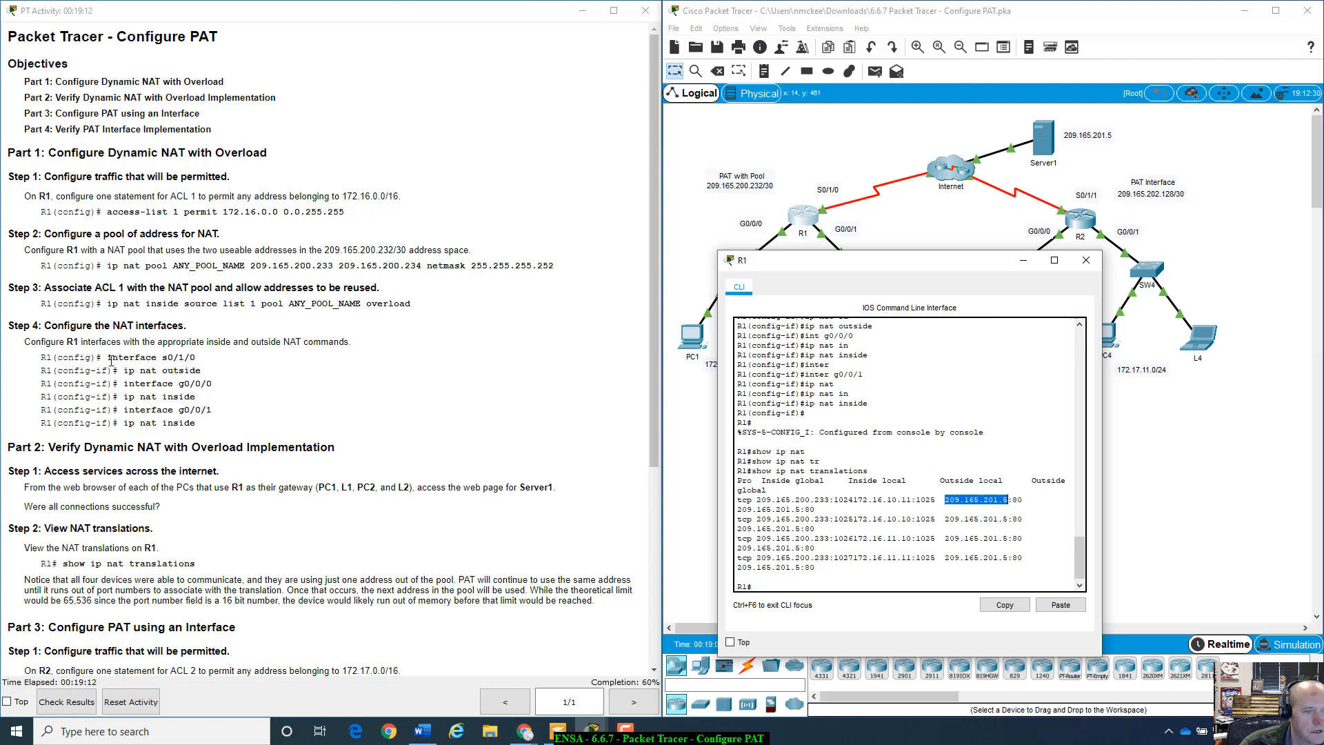
left_click_drag(108, 359, 212, 372)
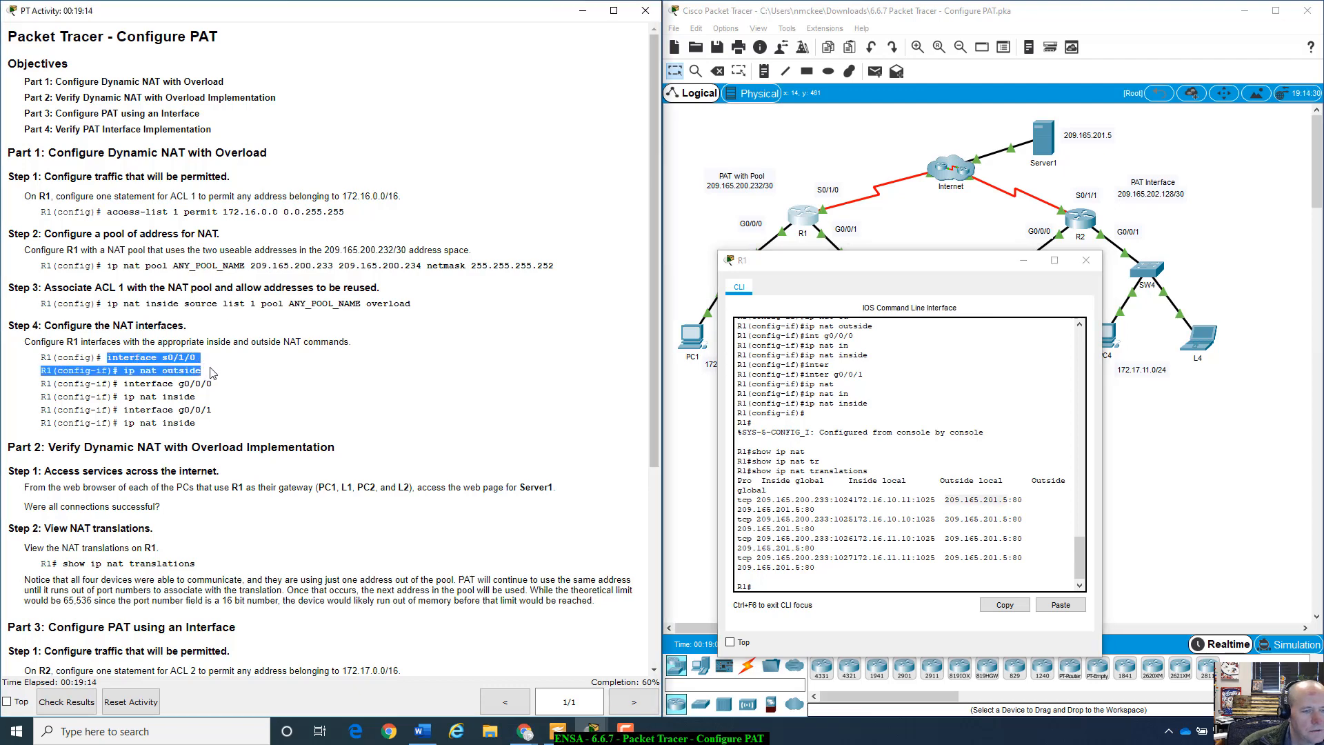
left_click(212, 373)
scroll(911, 524, "up", 1)
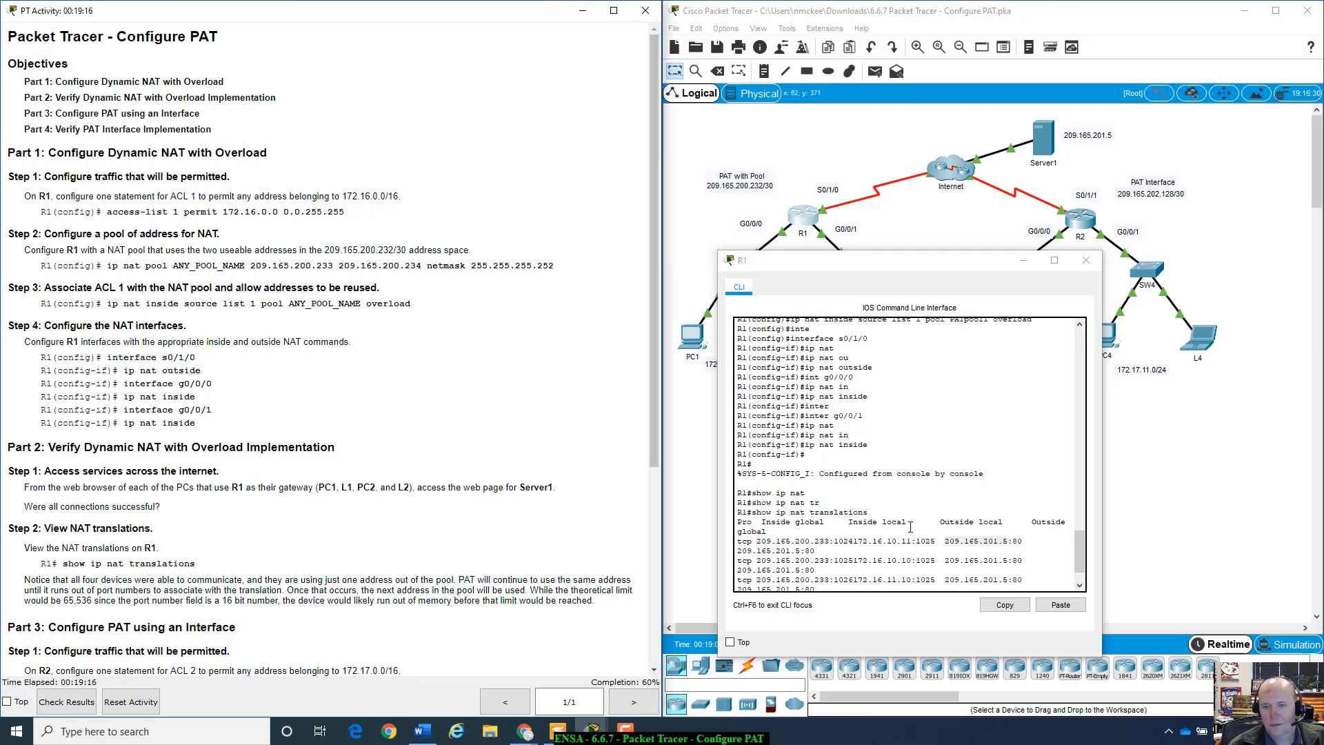
scroll(910, 527, "down", 2)
left_click(802, 582)
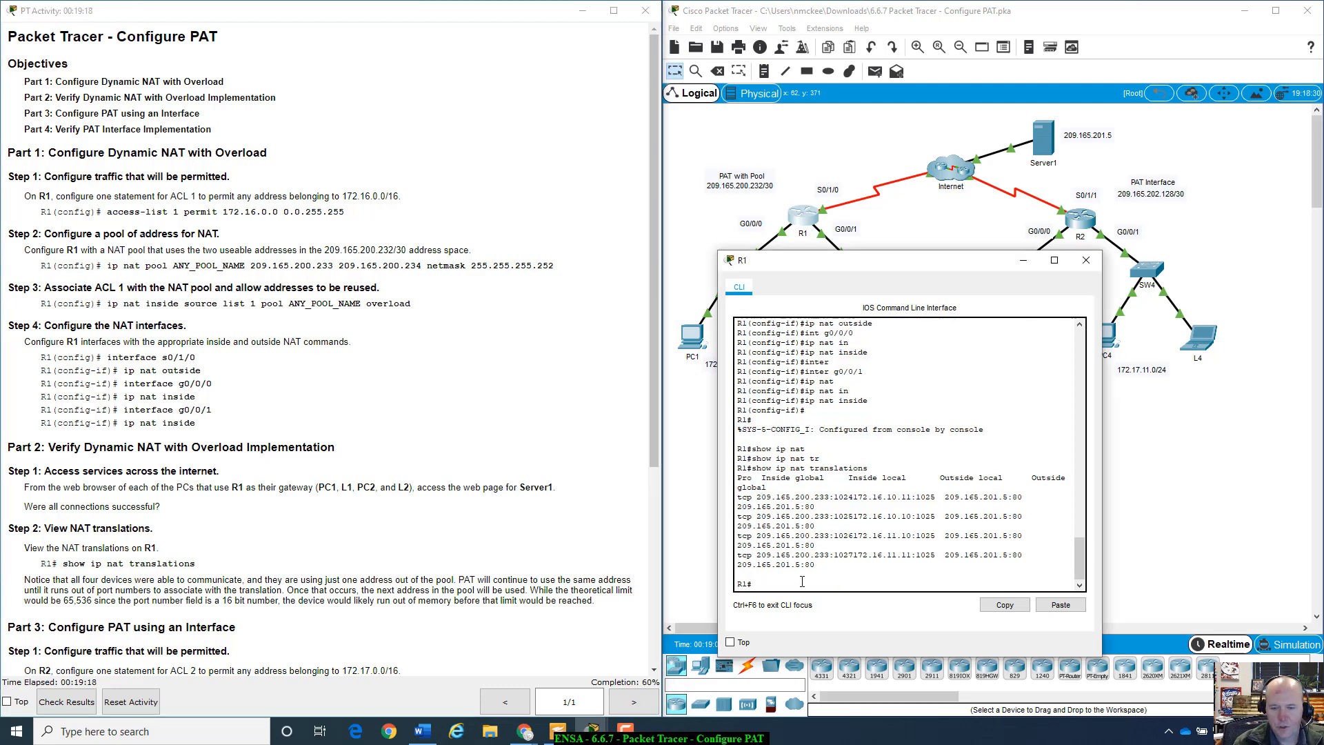
- Run show ip interface brief on R1 and highlight Serial0/1/0's address 209.165.200.226
type("show run")
key("BackSpace")
key("BackSpace")
key("BackSpace")
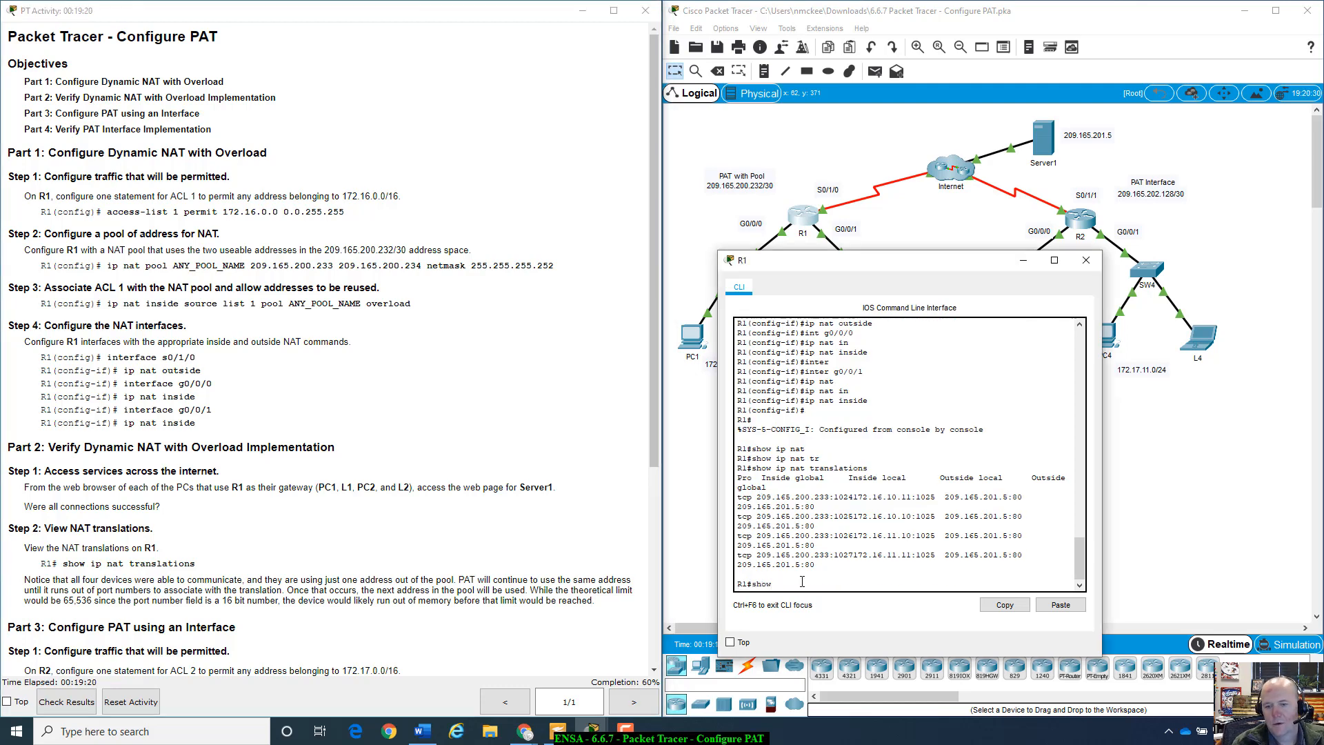
type("ip int")
key("Tab")
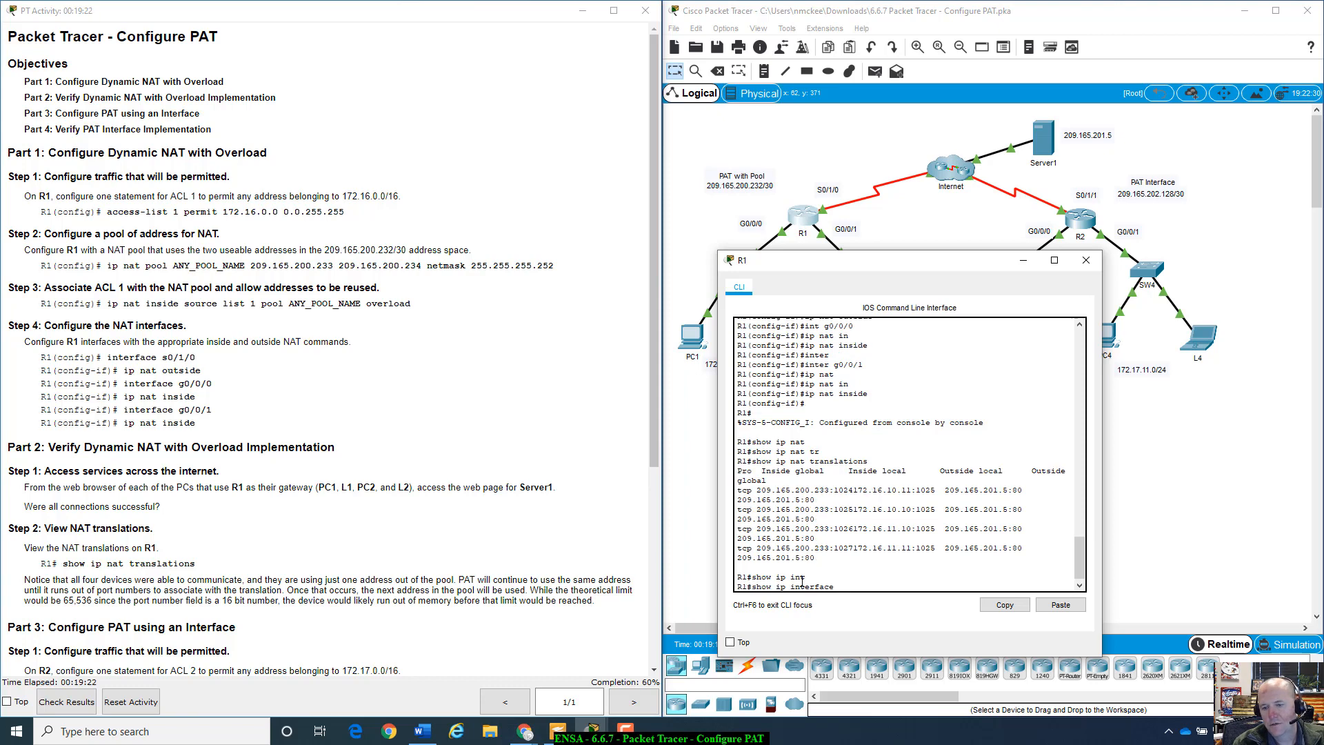
type("brief")
key("Return")
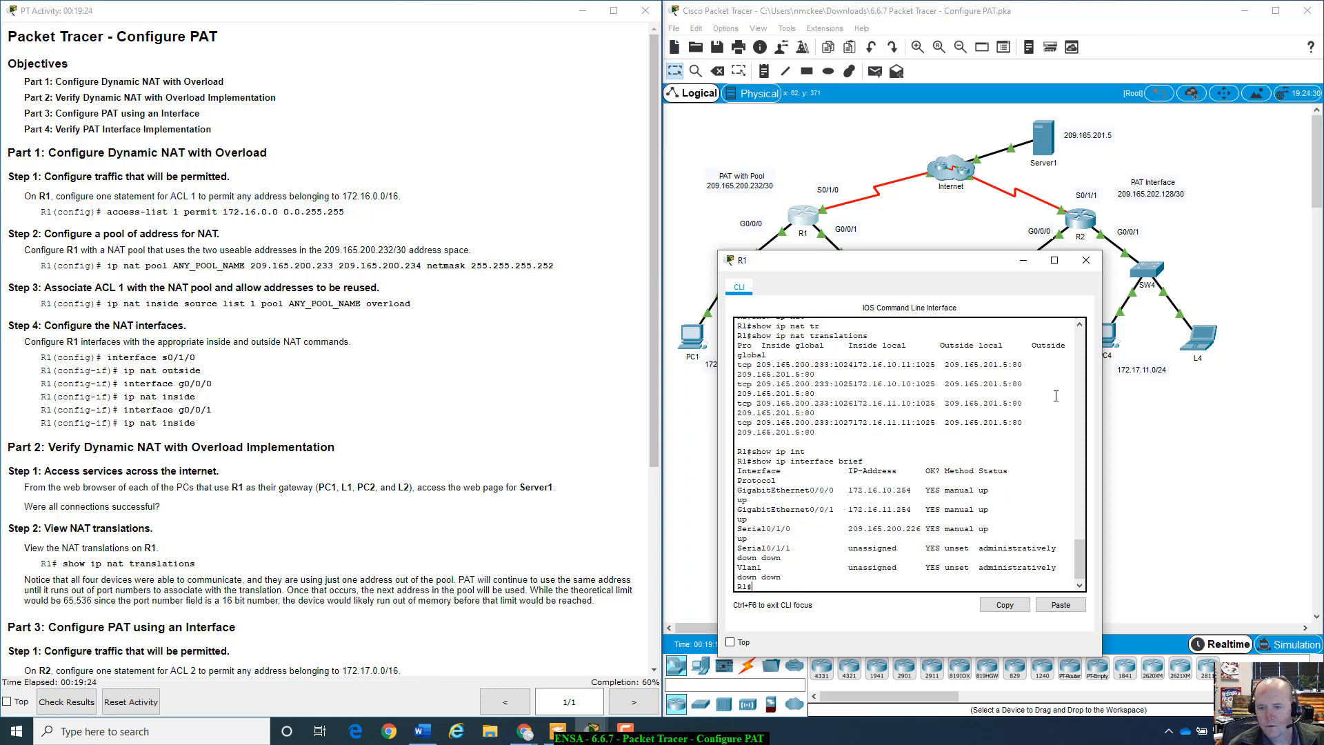
left_click_drag(848, 528, 920, 530)
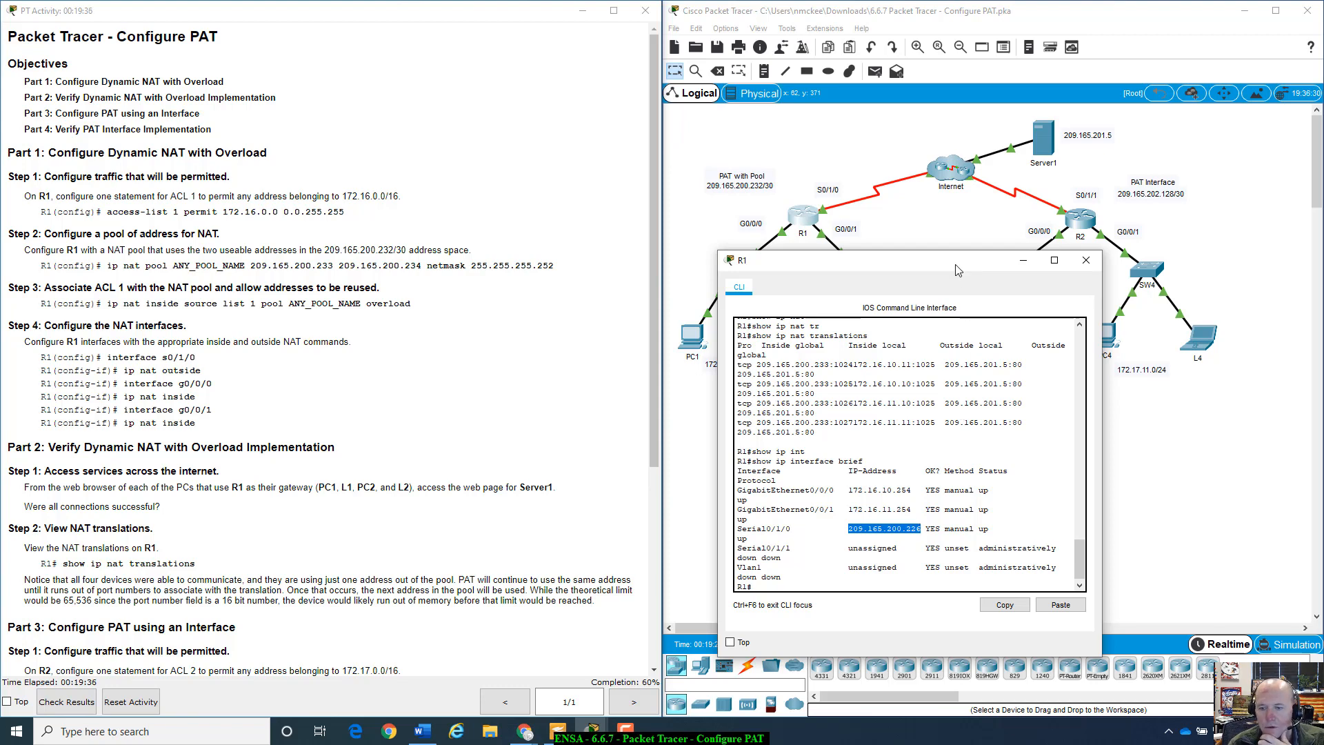
left_click_drag(956, 269, 962, 349)
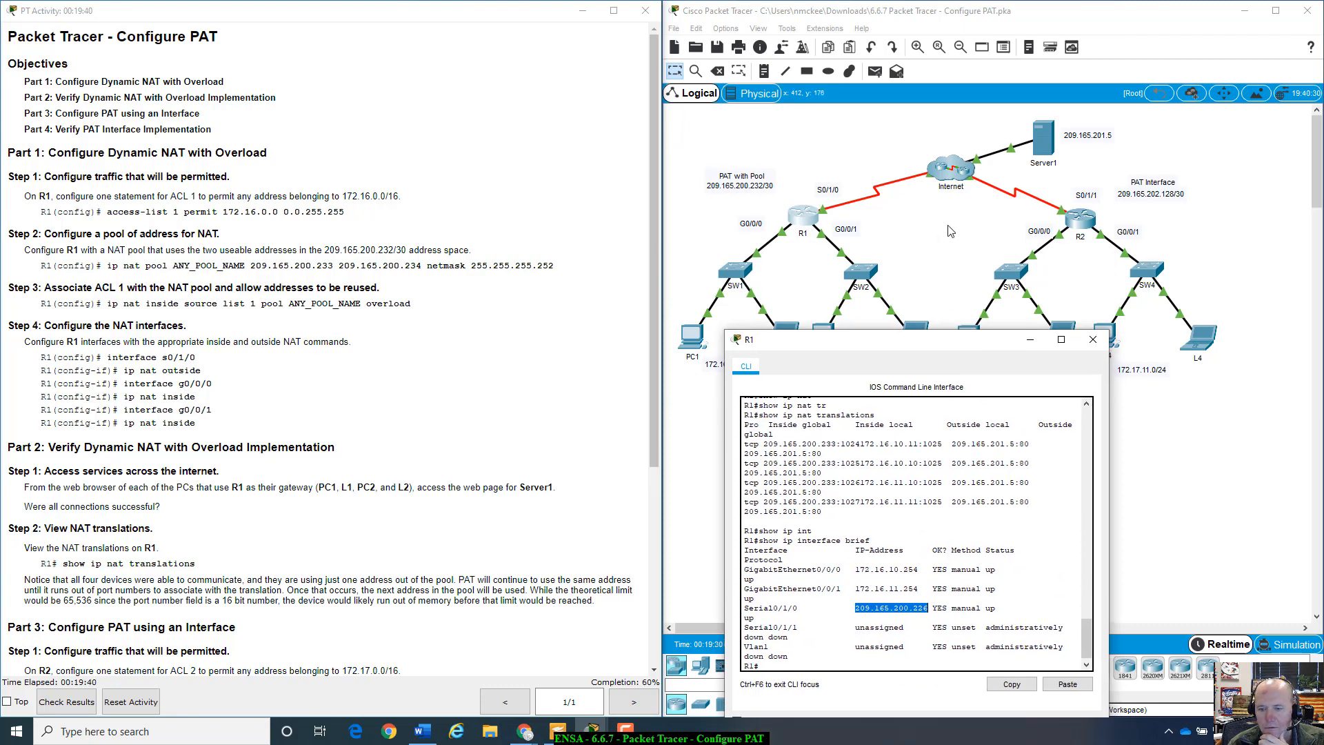
left_click_drag(919, 346, 887, 333)
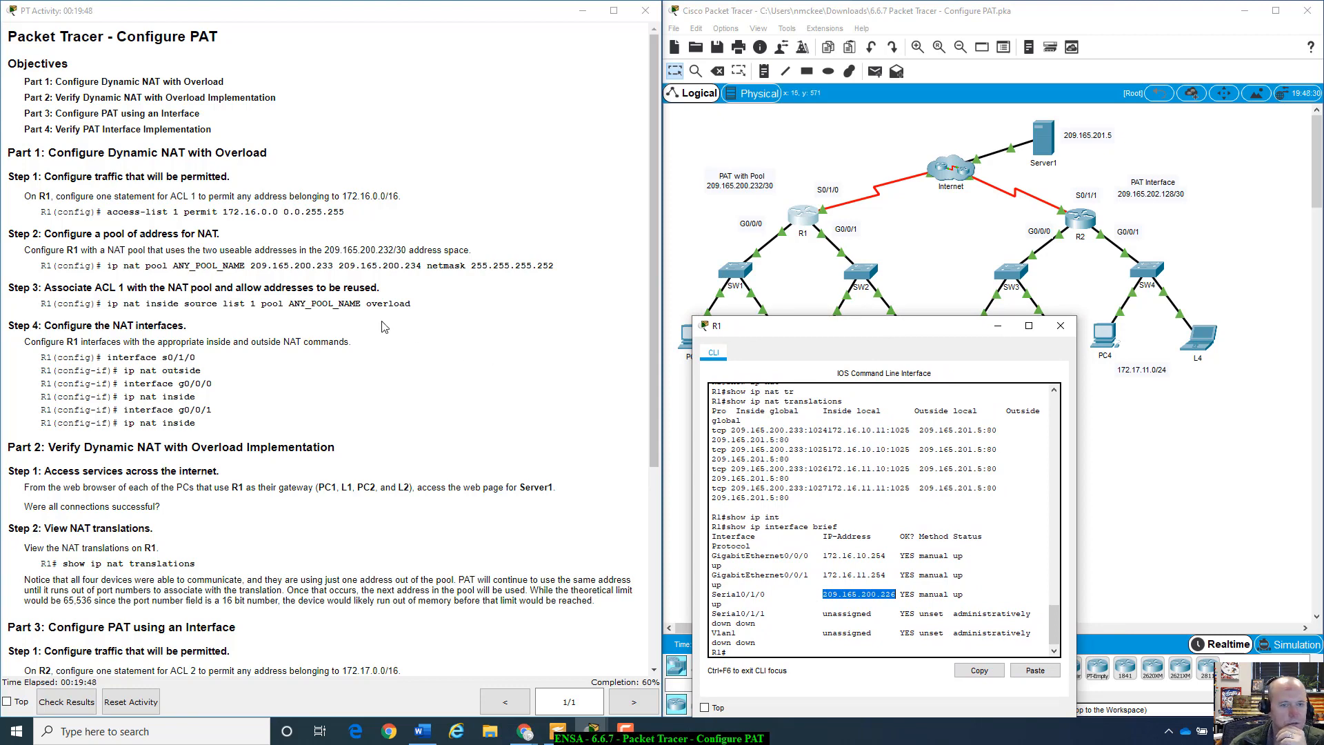
- Send R1's console behind the topology and dismiss the Internet cloud's locked-interface warning
left_click(904, 215)
left_click(942, 172)
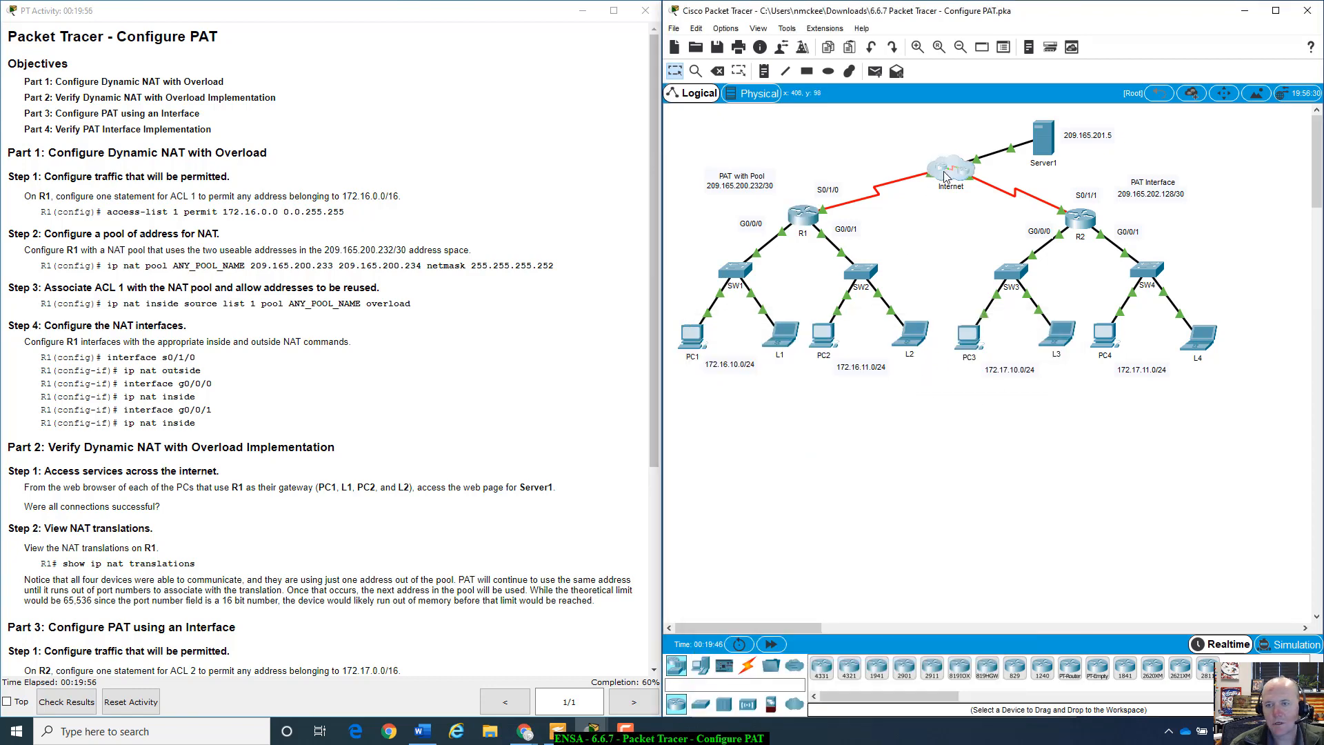
left_click(1033, 384)
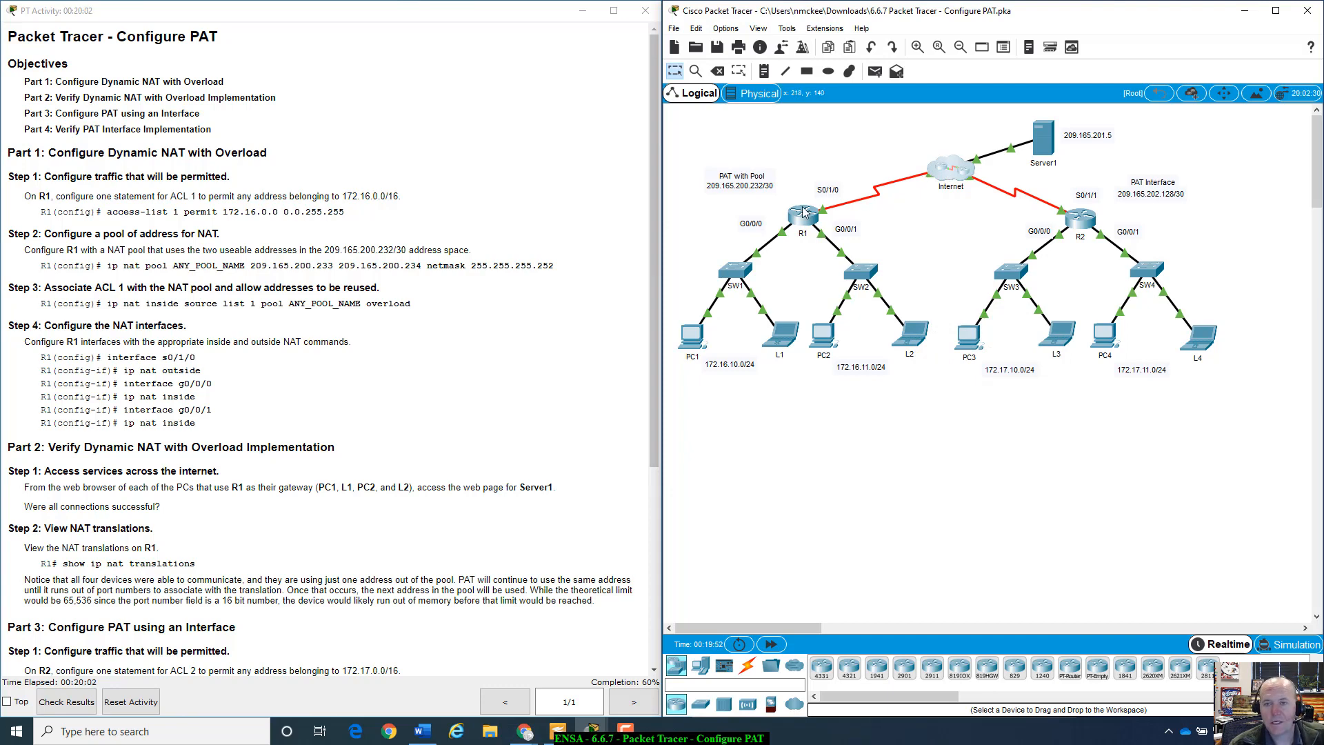
- Scroll the instructions and highlight the step about viewing NAT translations
scroll(277, 339, "down", 3)
scroll(277, 340, "up", 1)
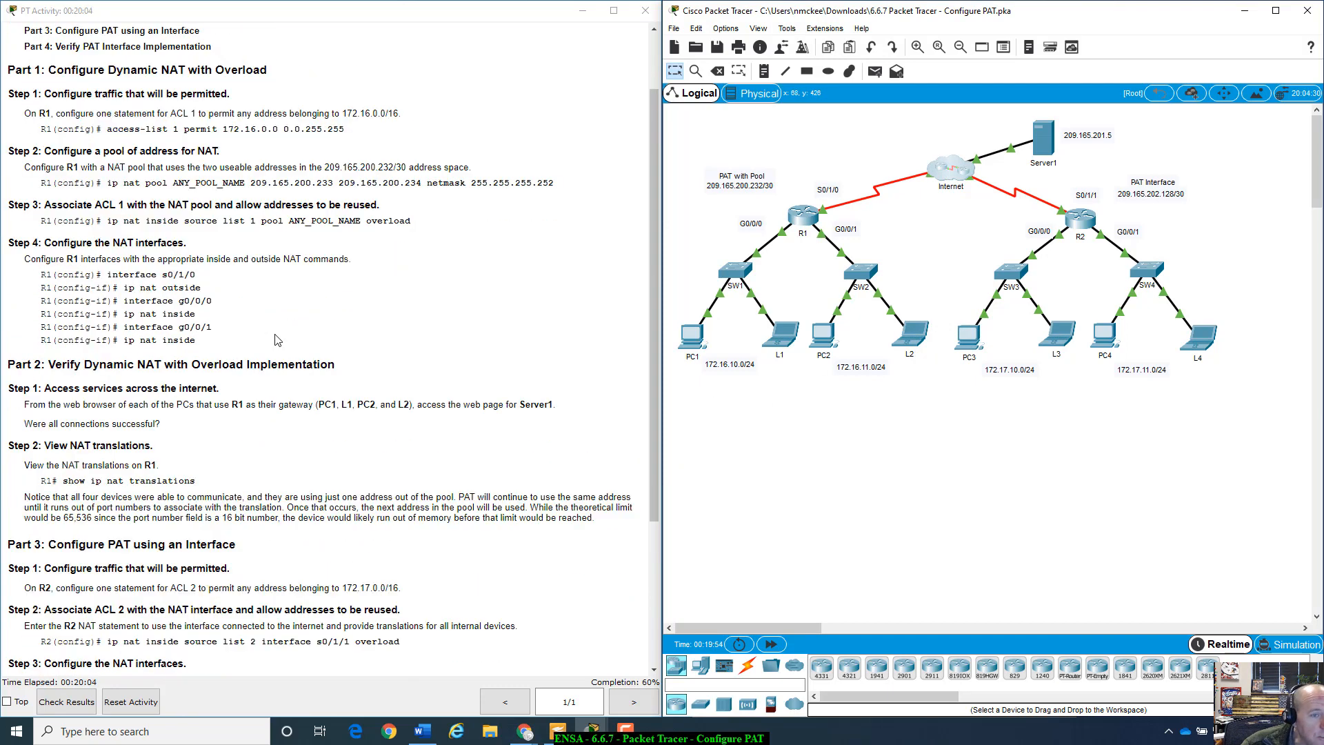
scroll(99, 360, "down", 1)
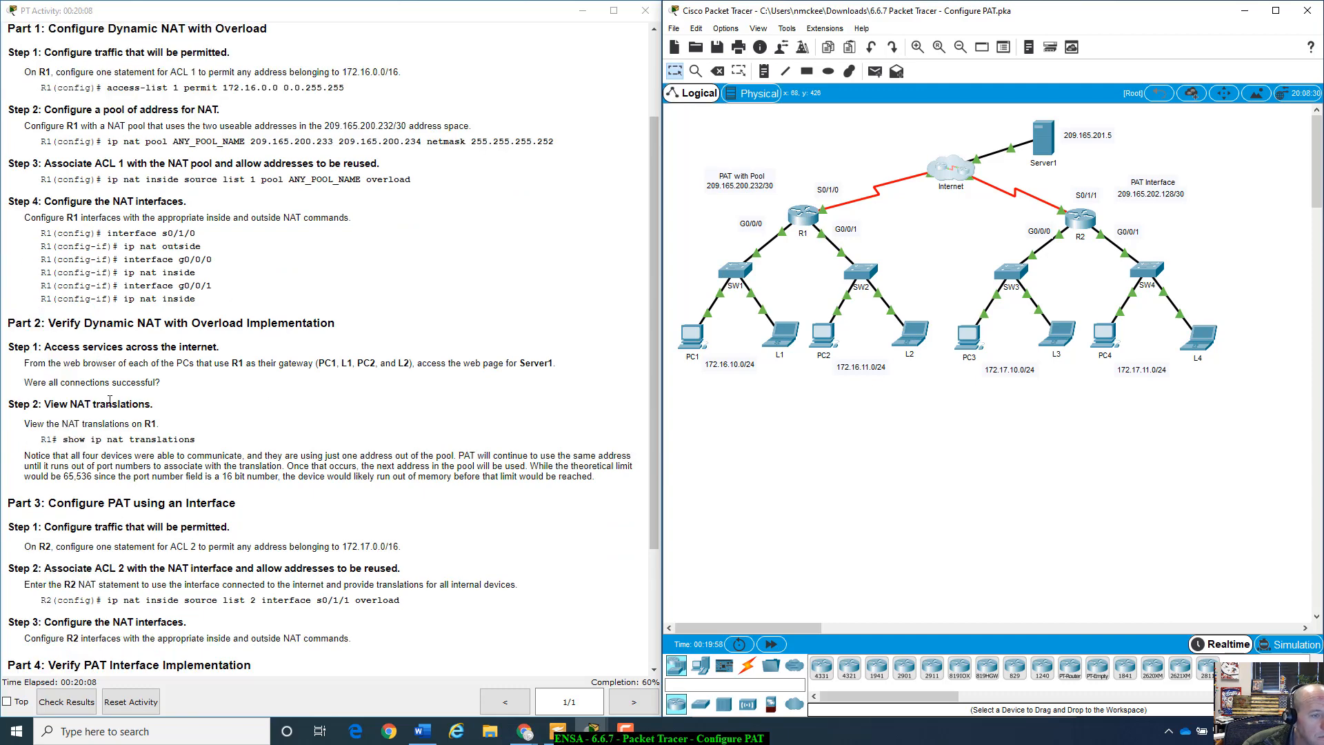
scroll(100, 376, "down", 2)
scroll(101, 376, "down", 2)
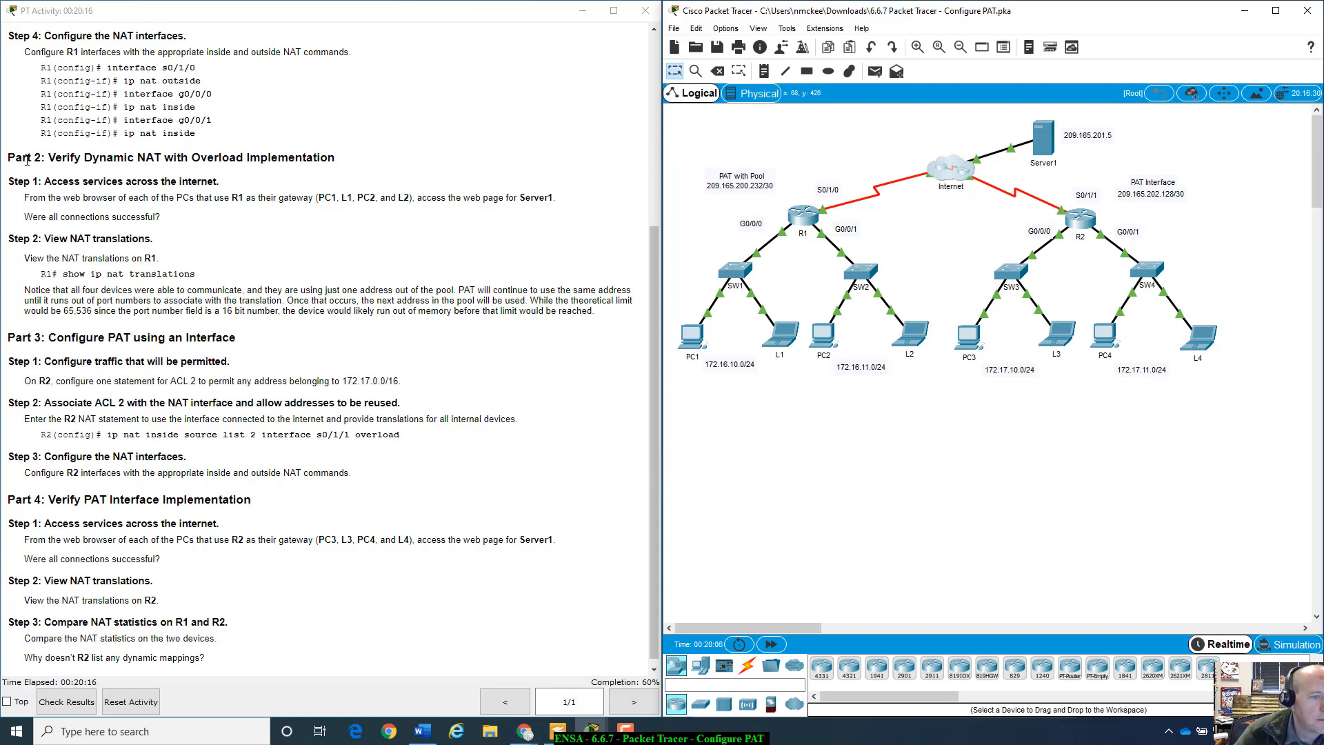
left_click_drag(46, 258, 205, 279)
left_click(248, 287)
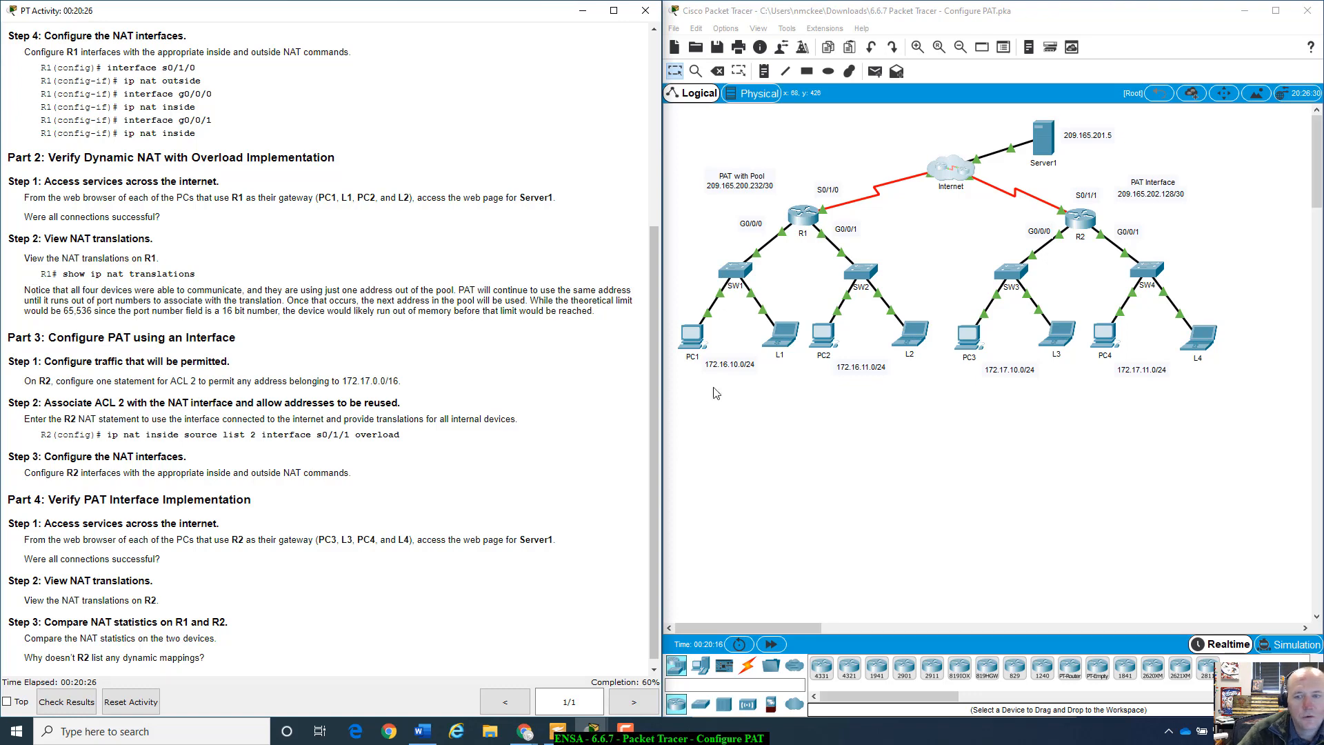
- Reopen R1's console and mark the first pool address's last octet in the instructions
left_click(817, 225)
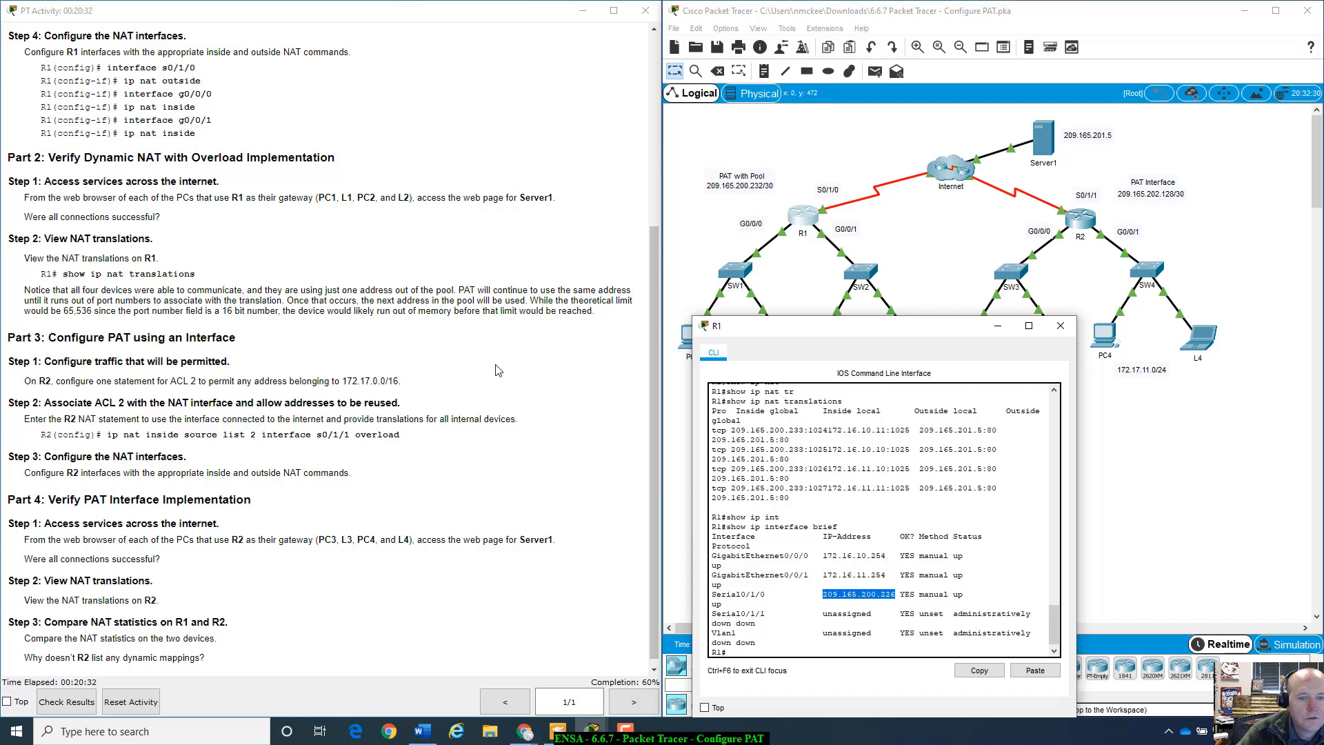
scroll(422, 416, "up", 3)
scroll(423, 416, "up", 2)
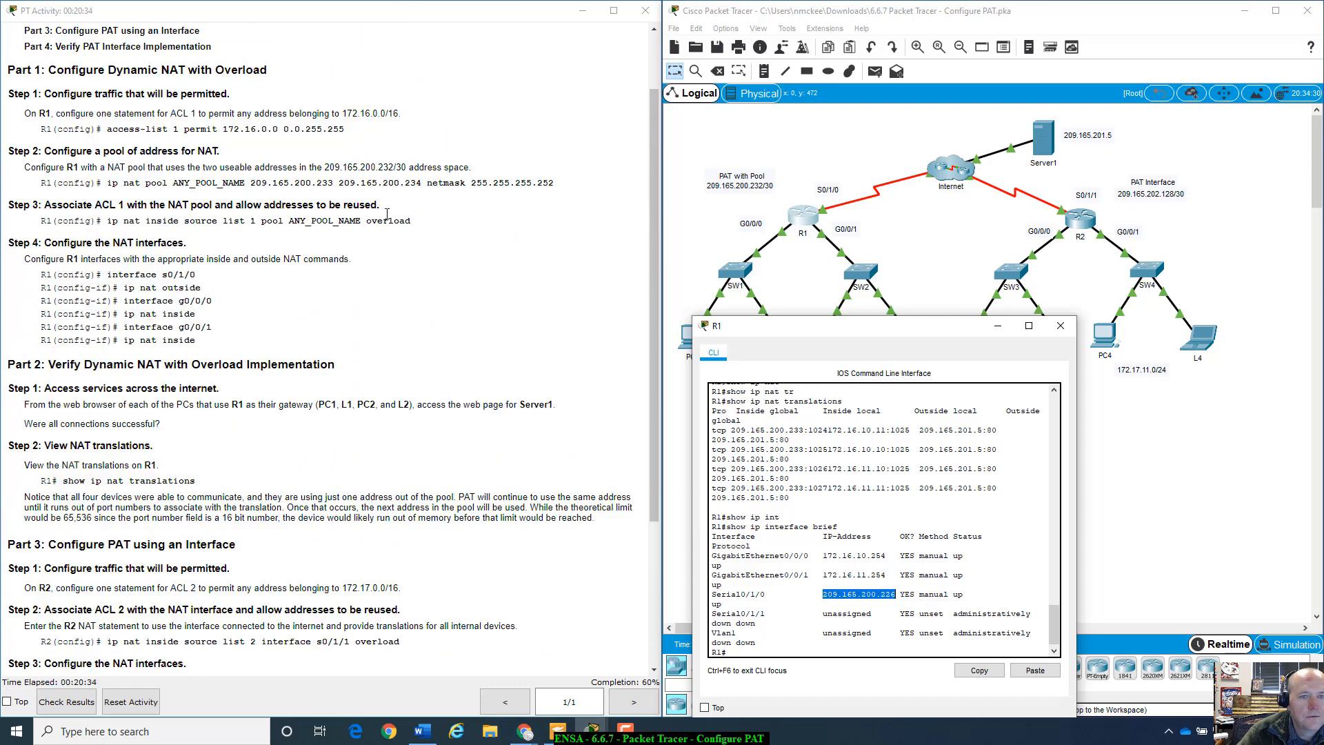
left_click(332, 181)
left_click_drag(331, 181, 316, 184)
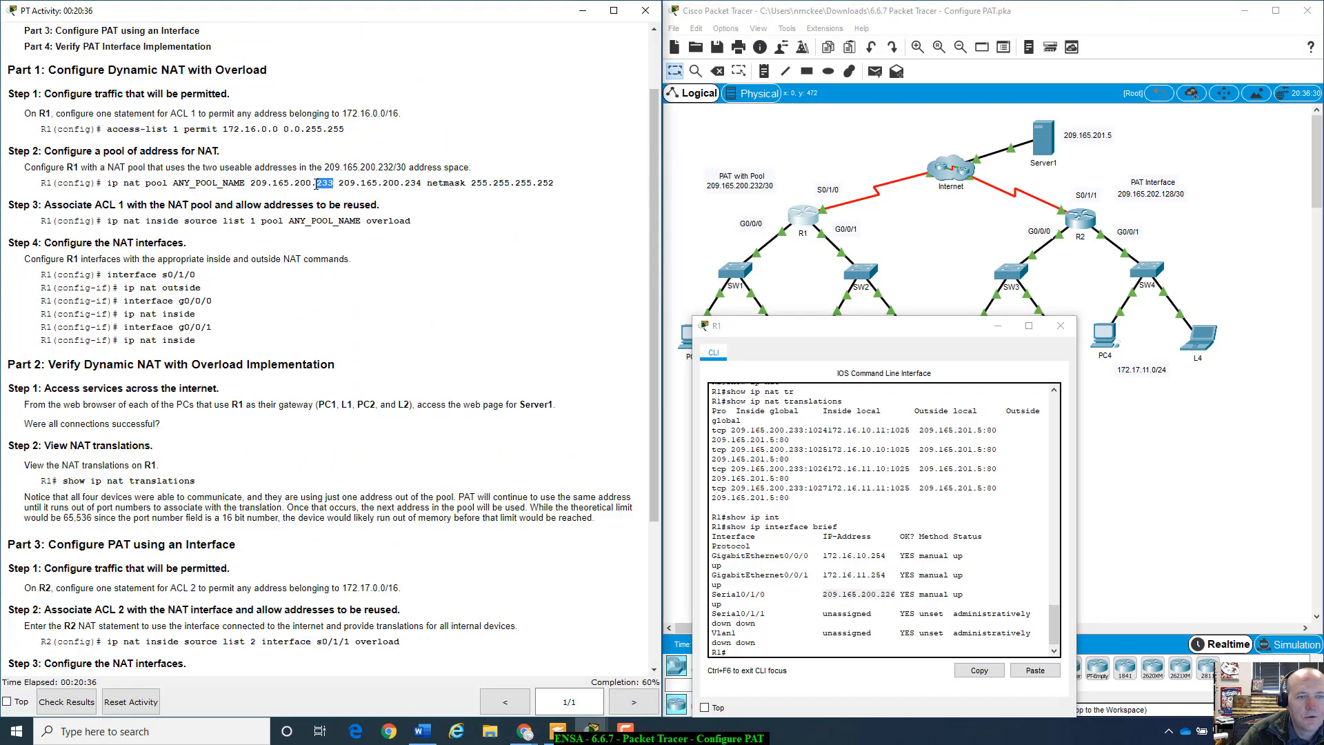
left_click(266, 316)
- Scroll the instructions down and highlight the Part 3 heading
scroll(307, 391, "down", 2)
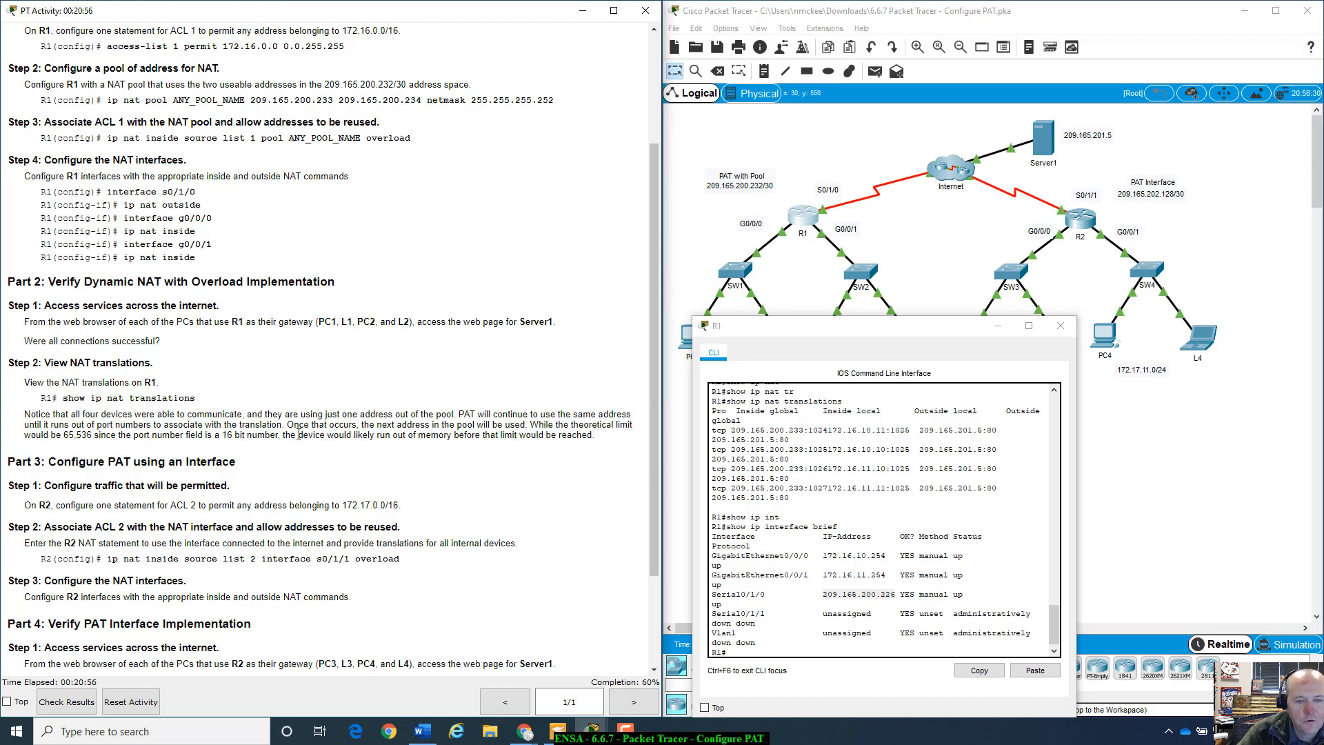
scroll(298, 435, "down", 4)
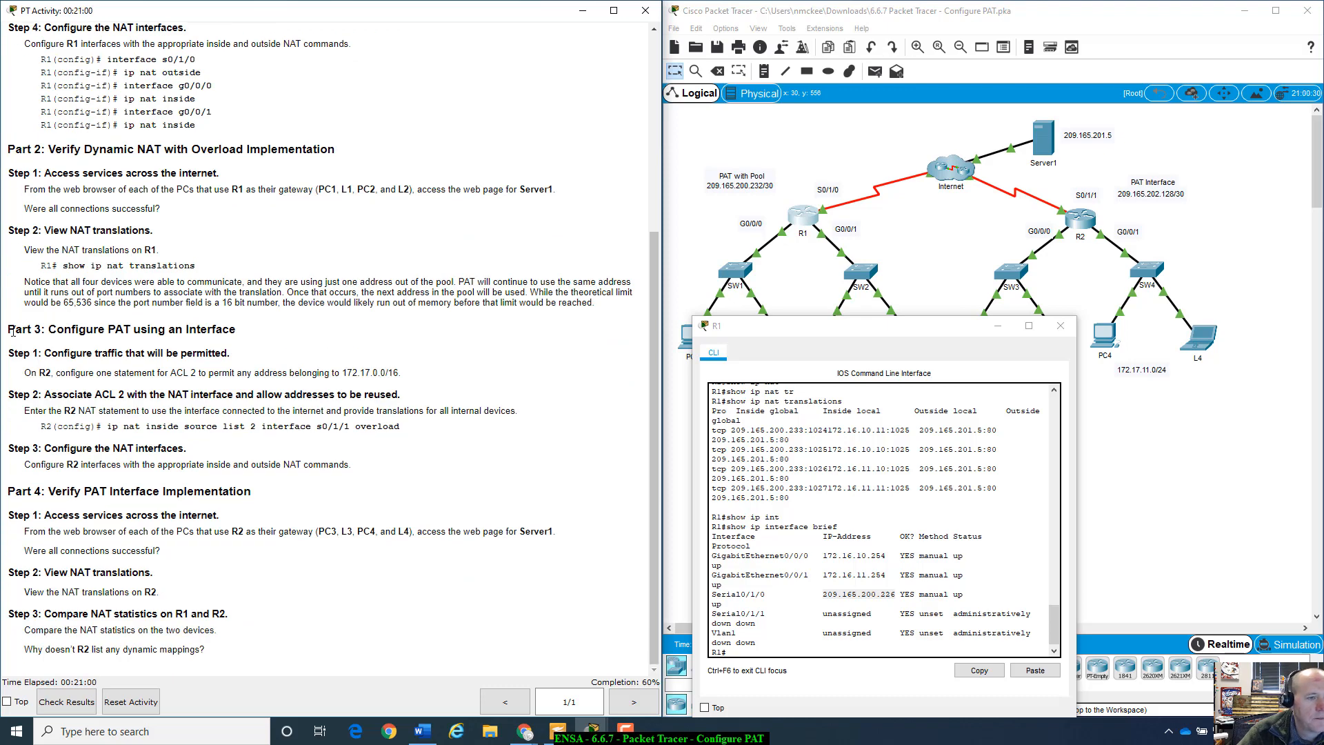
left_click_drag(15, 329, 8, 329)
left_click_drag(133, 317, 241, 330)
left_click(254, 332)
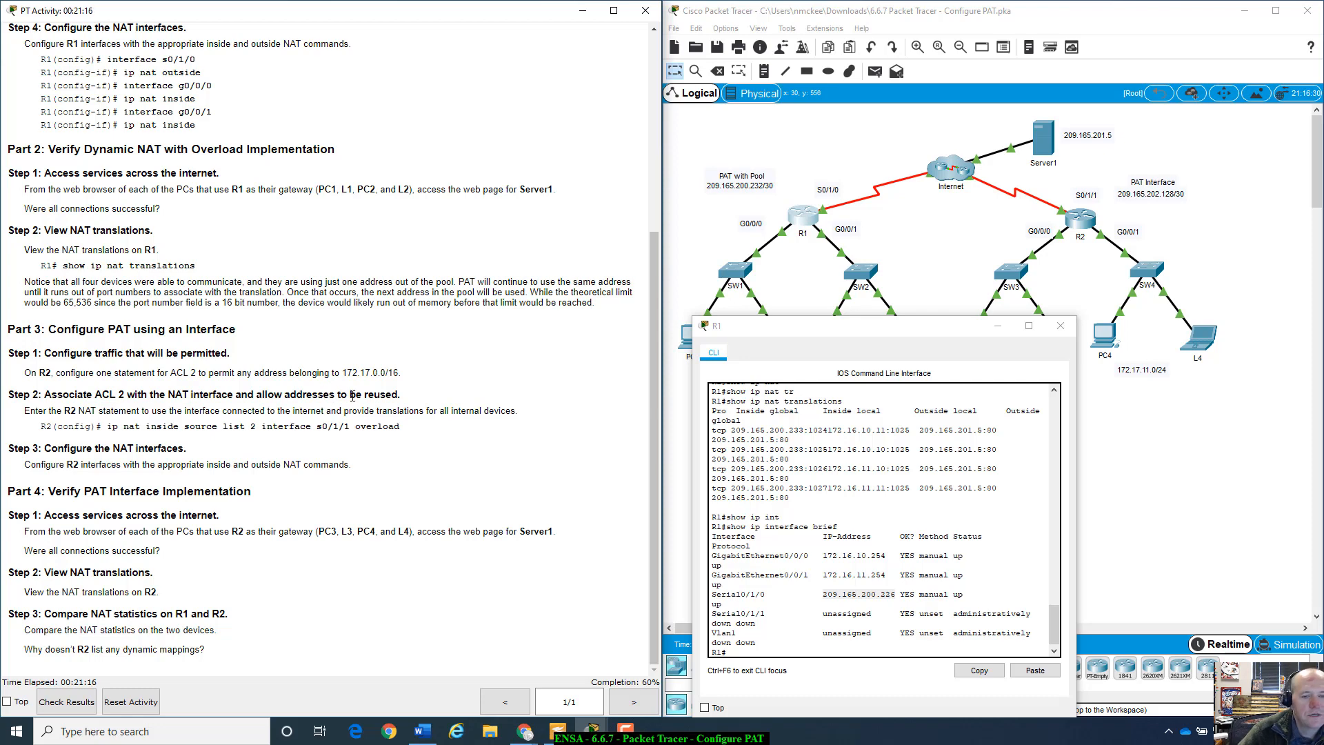
- Close R1's console and put R2 into global configuration mode with enable and config t
left_click(1061, 326)
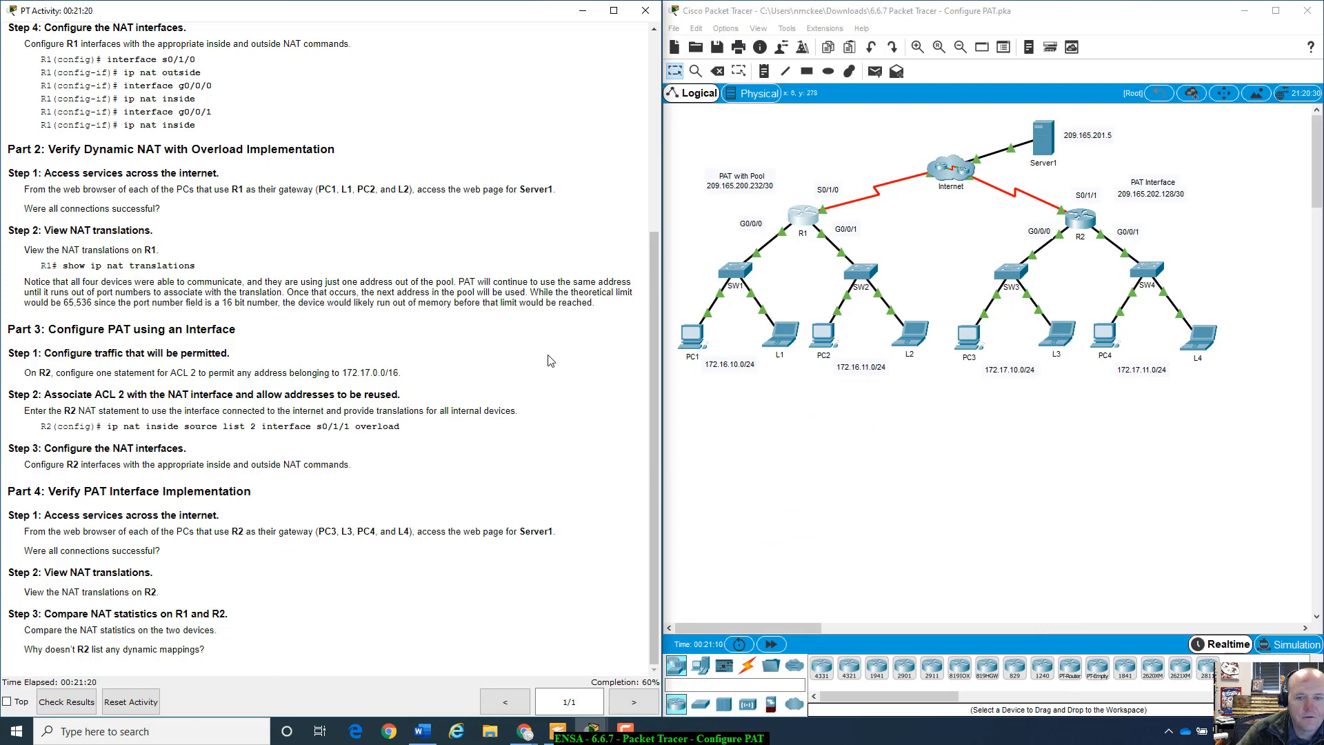
left_click(1080, 227)
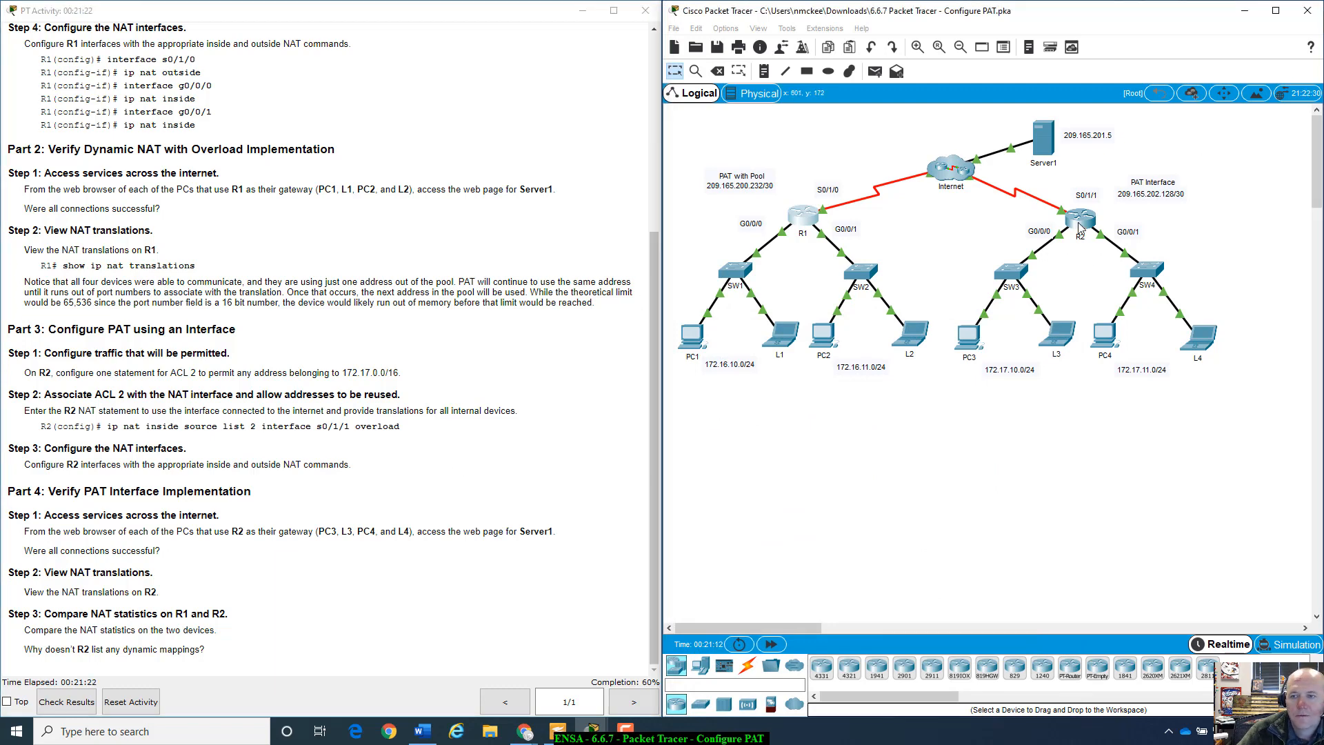
left_click_drag(699, 159, 1034, 158)
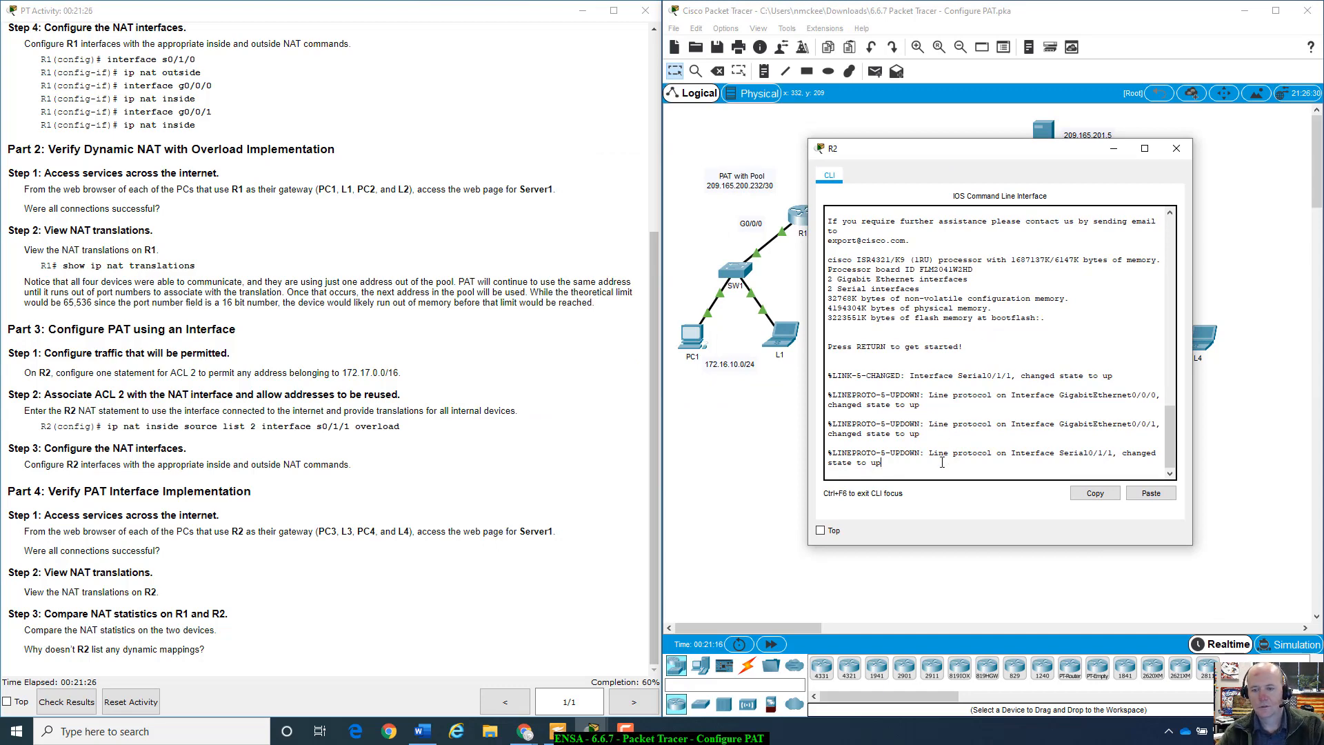
key("Return")
type("ena")
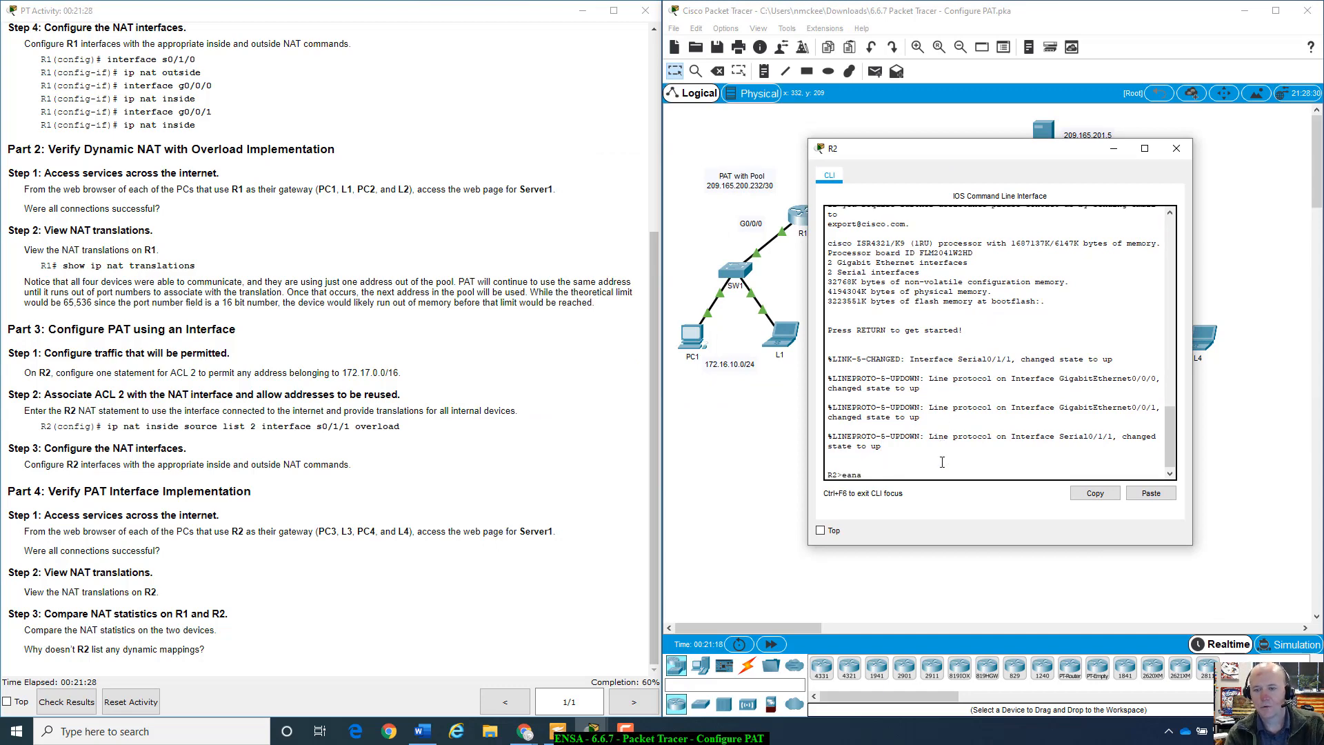
key("Tab")
key("Return")
type("co")
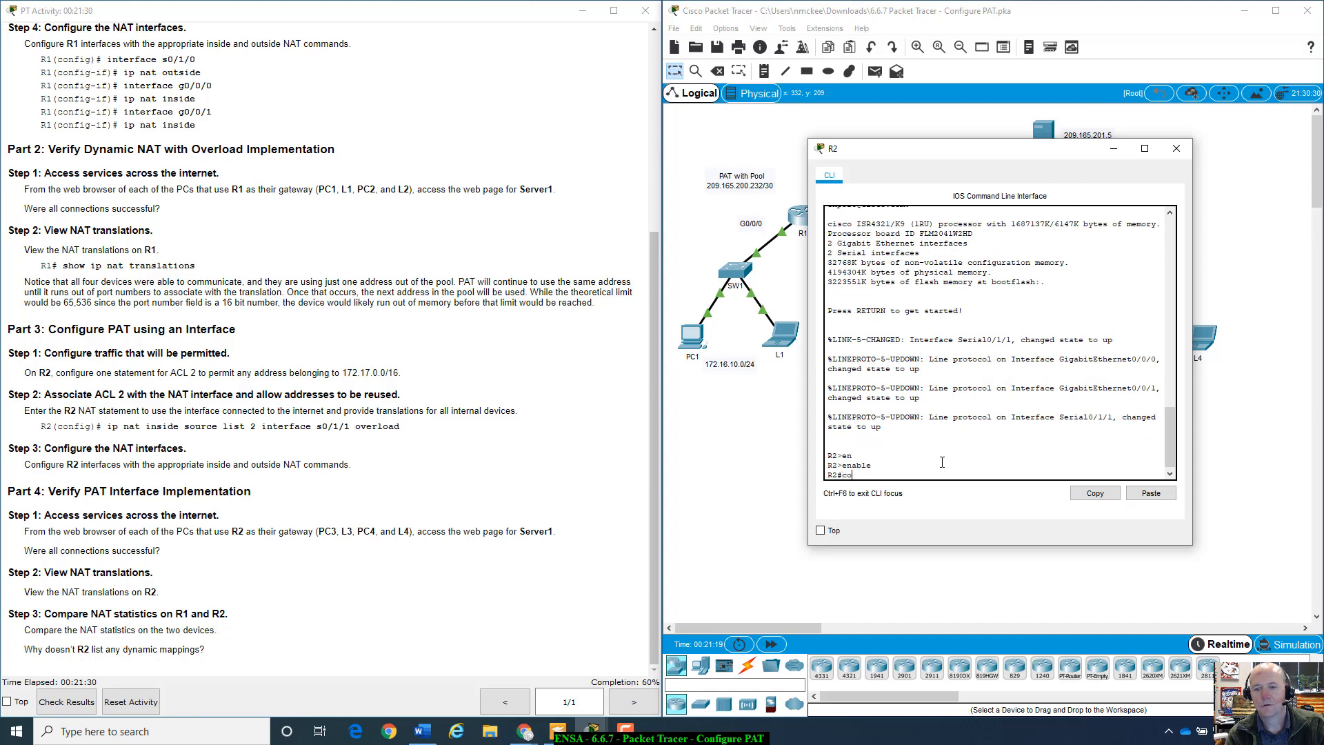
type("nfig t")
key("Return")
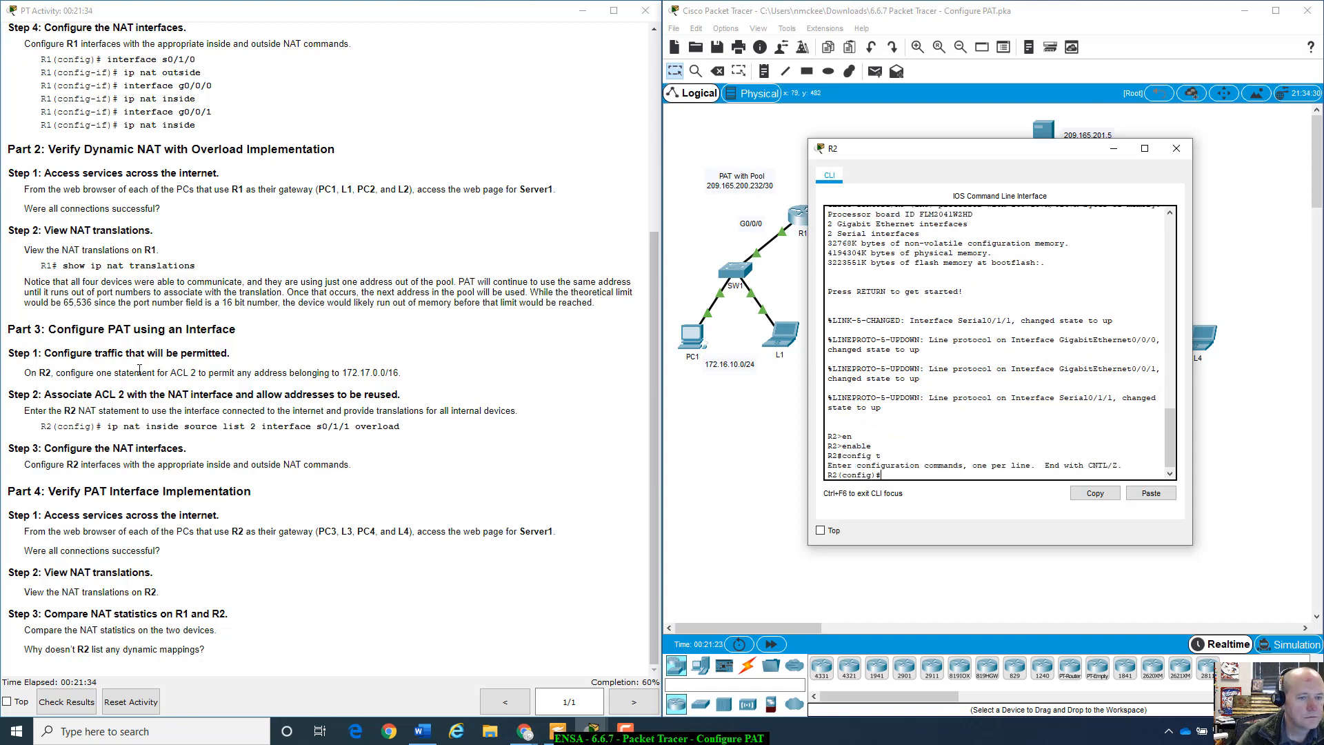
- Create access-list 2 permit 172.17.0.0 0.0.255.255 on R2
scroll(571, 384, "up", 5)
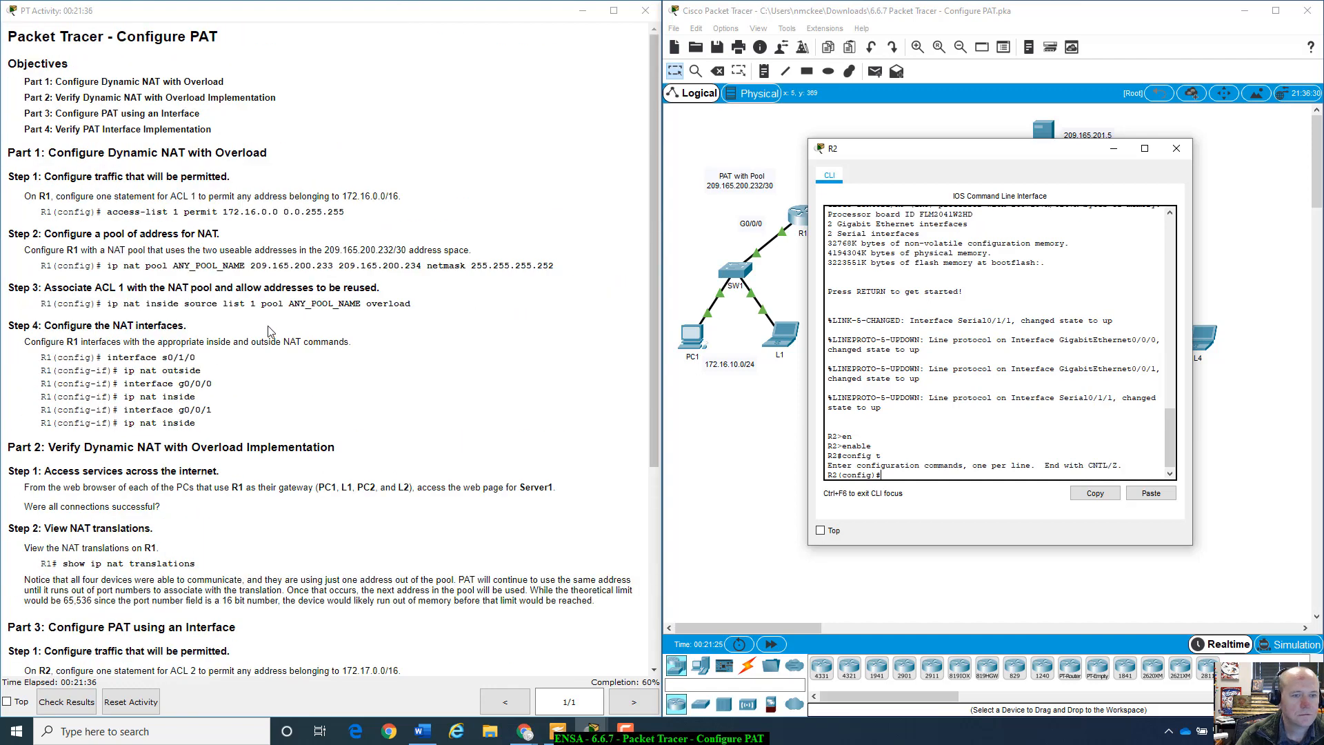
left_click_drag(107, 212, 222, 198)
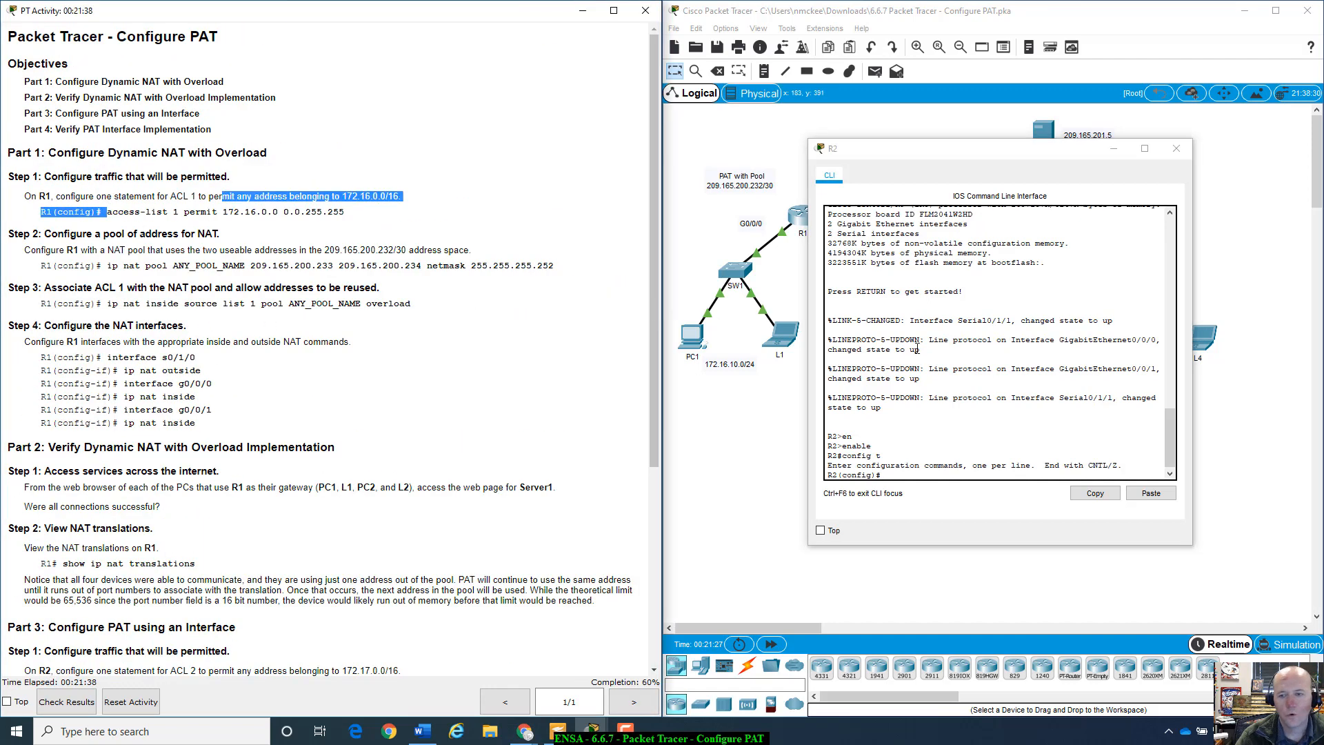
left_click(903, 474)
type("acce")
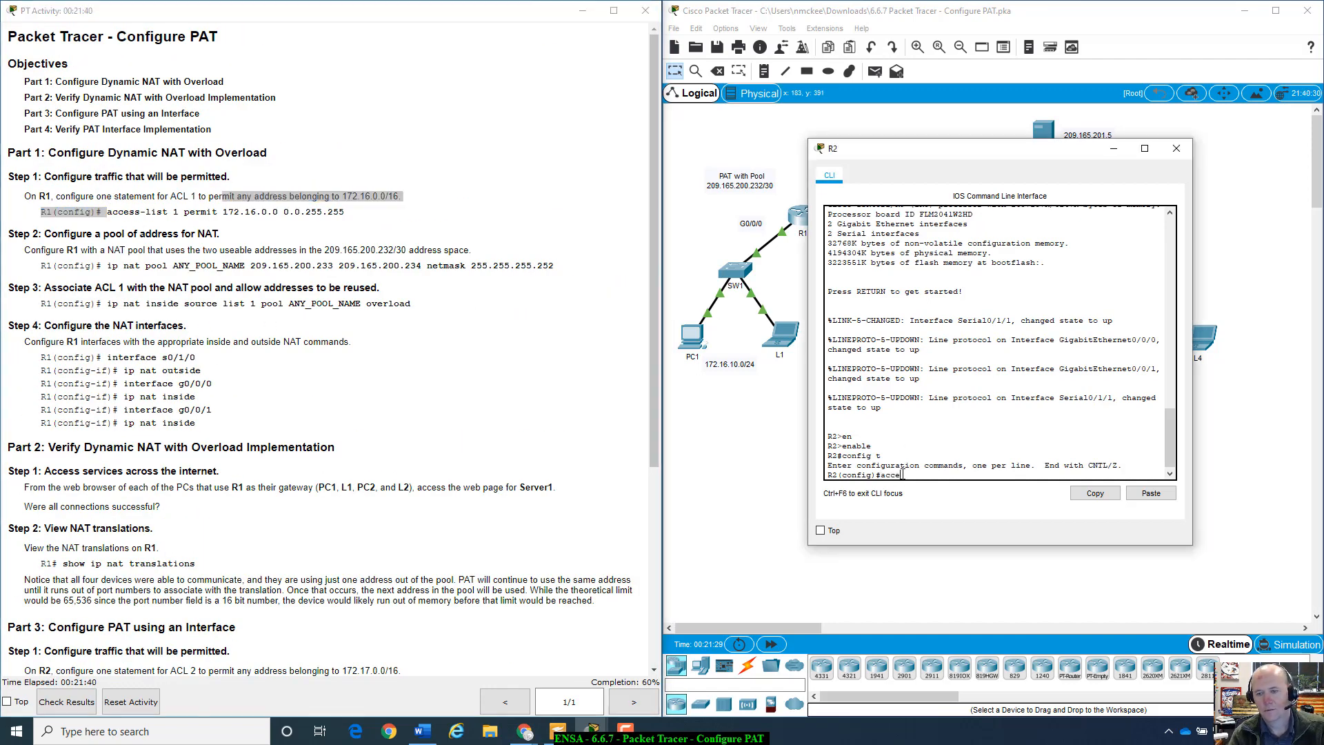
key("Tab")
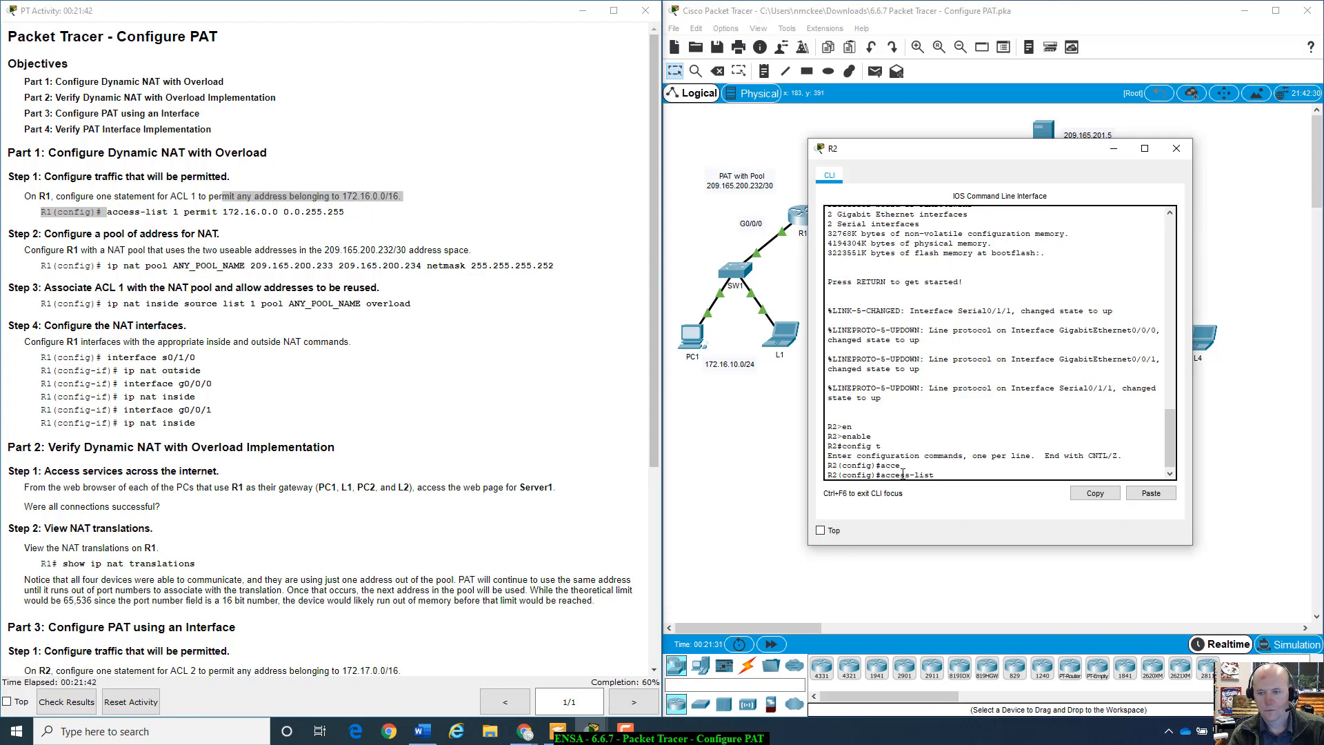
type("1")
key("BackSpace")
type("2")
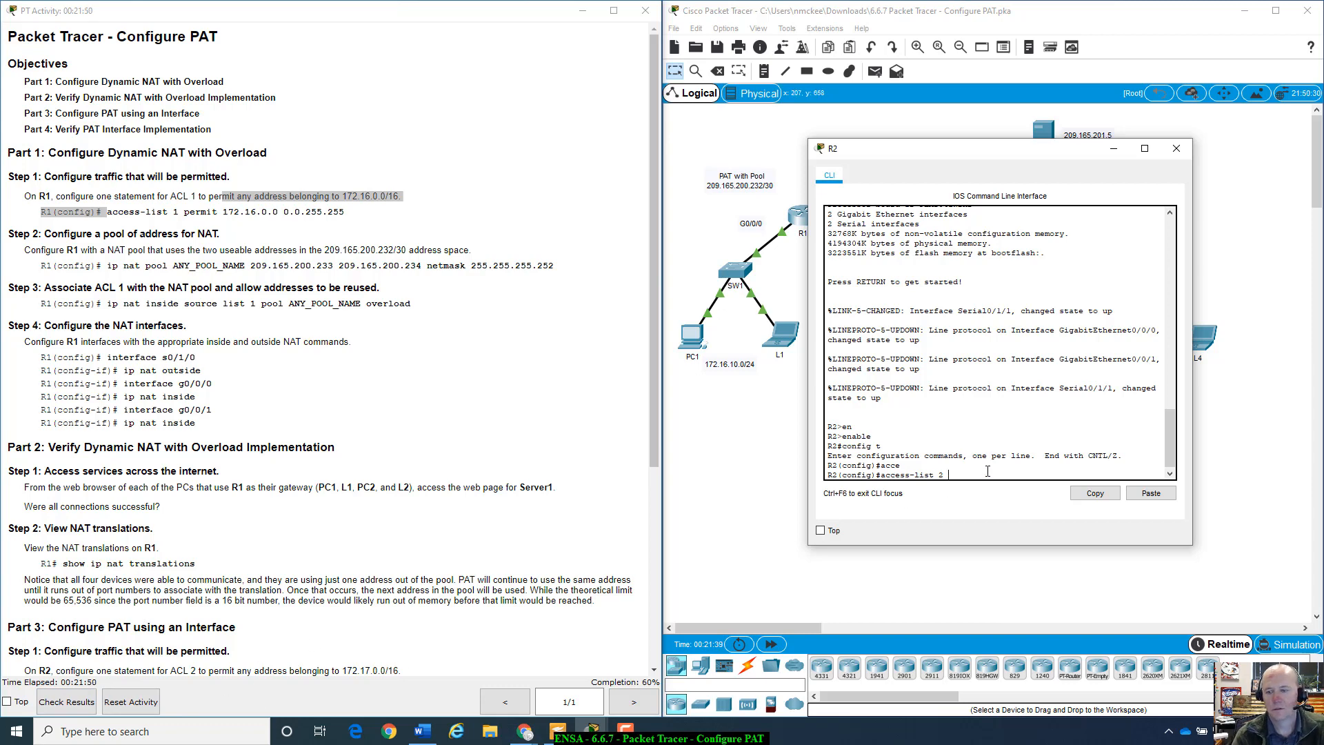
type("per")
key("Tab")
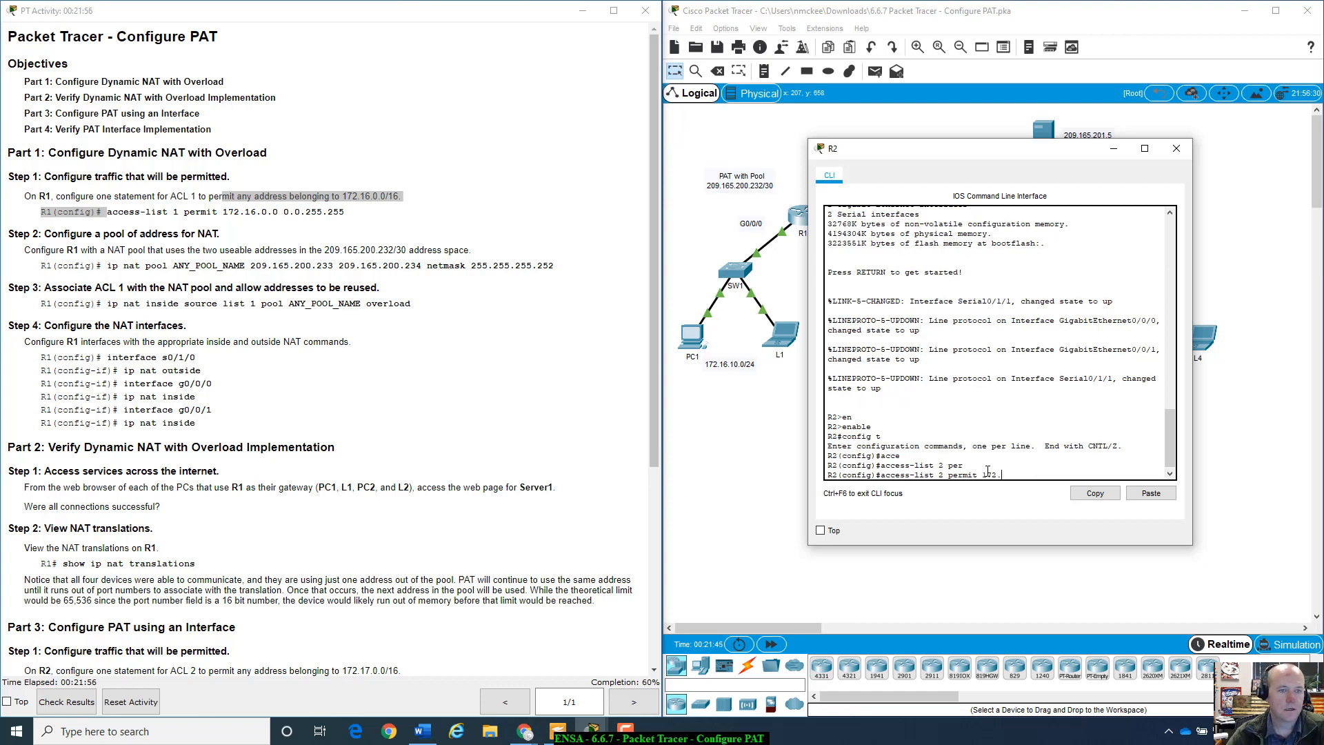
type("172.17")
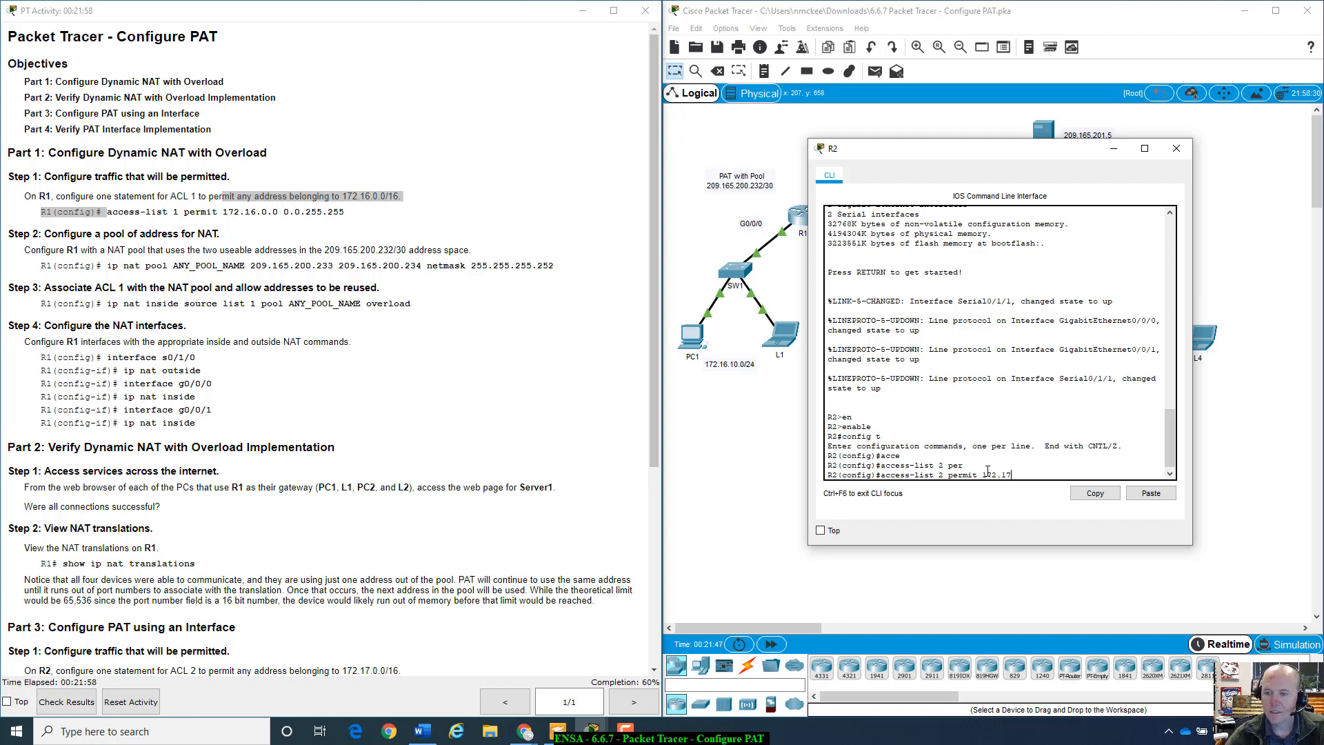
type(".0.0")
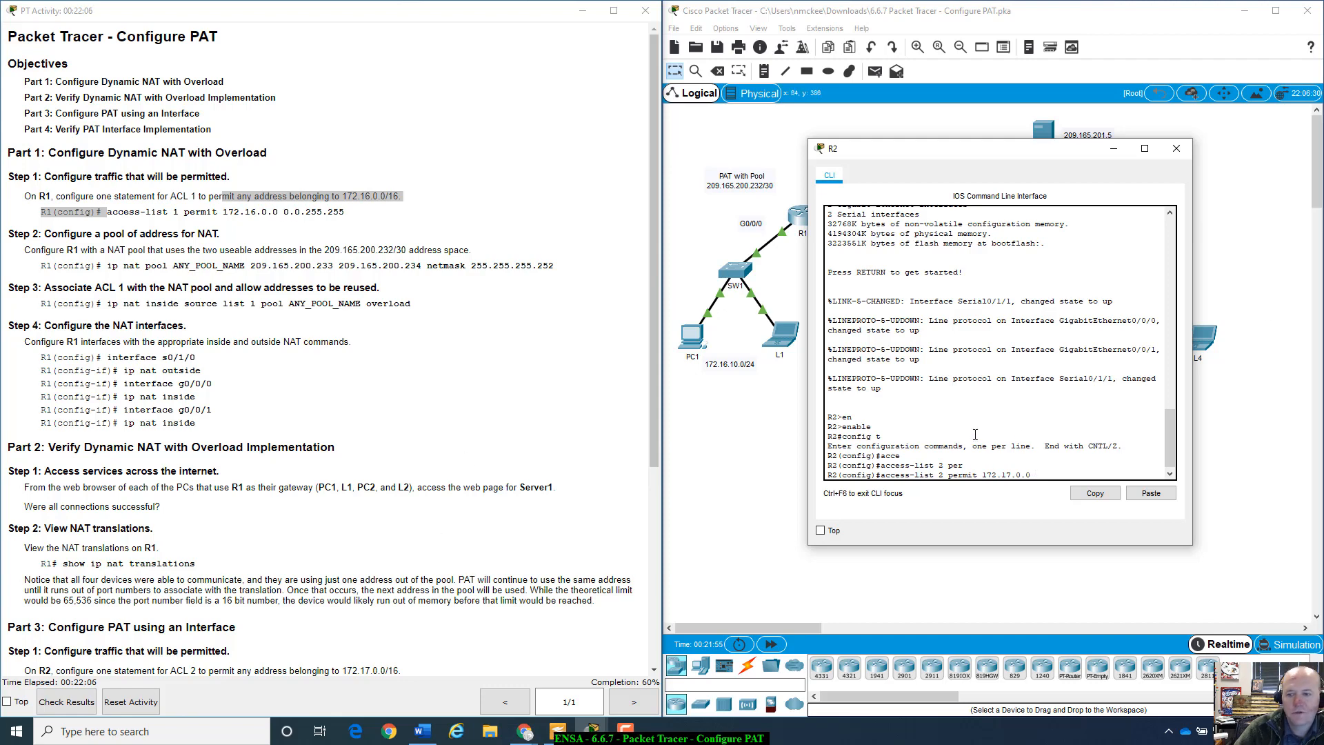
left_click(1054, 474)
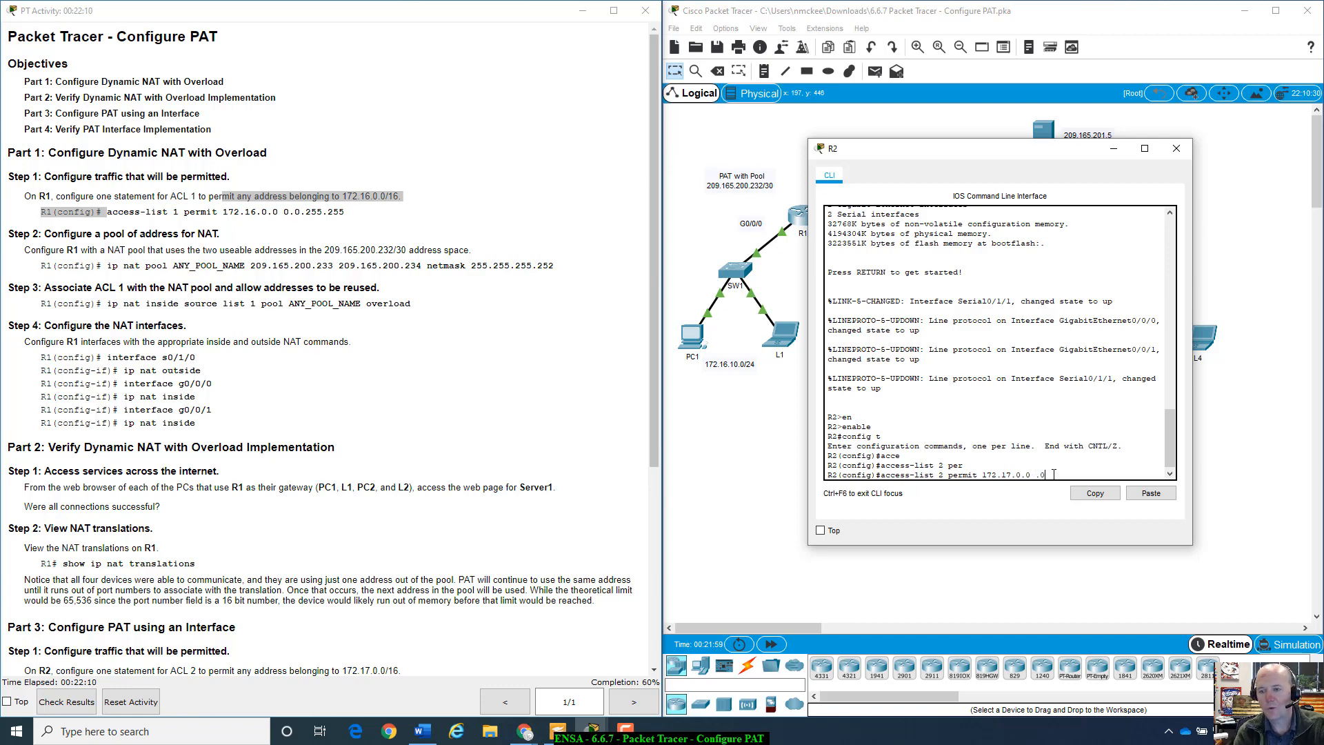
type("0.0.255.255")
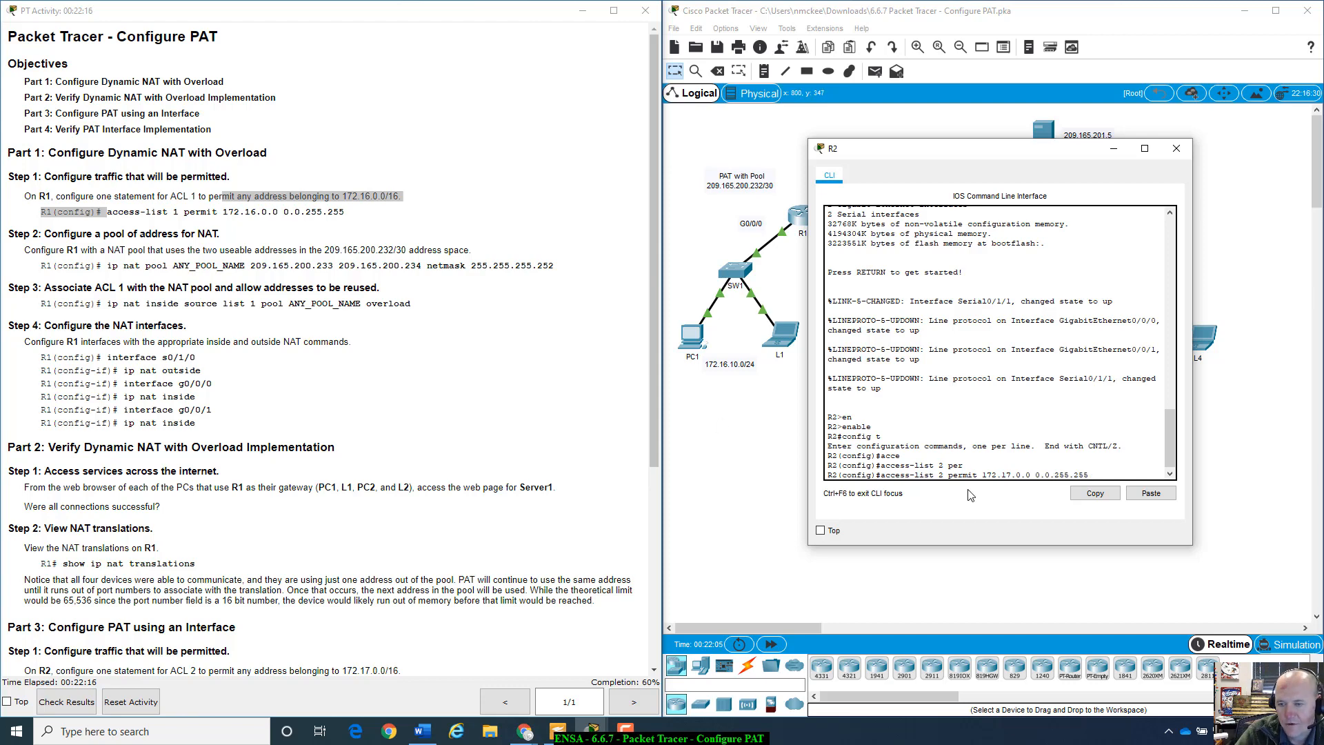
left_click_drag(983, 473, 1030, 474)
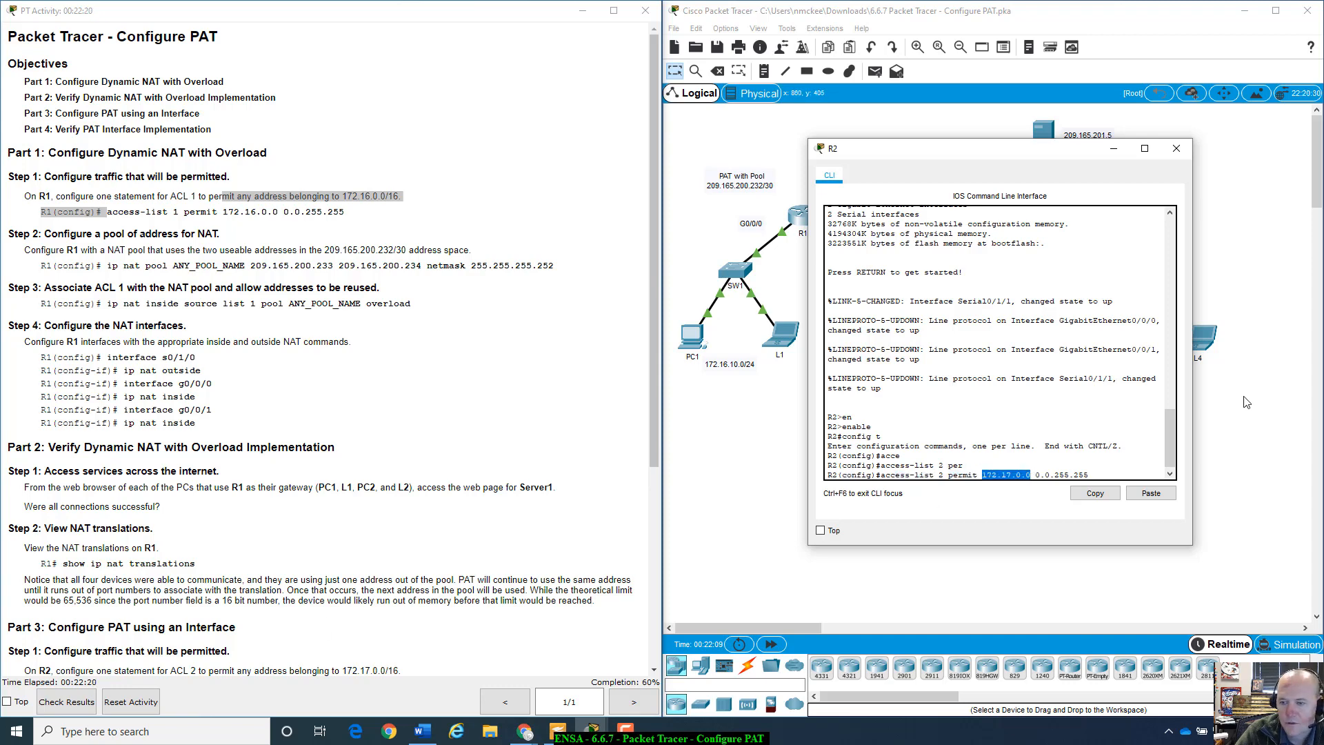
left_click(1096, 491)
scroll(324, 640, "down", 1)
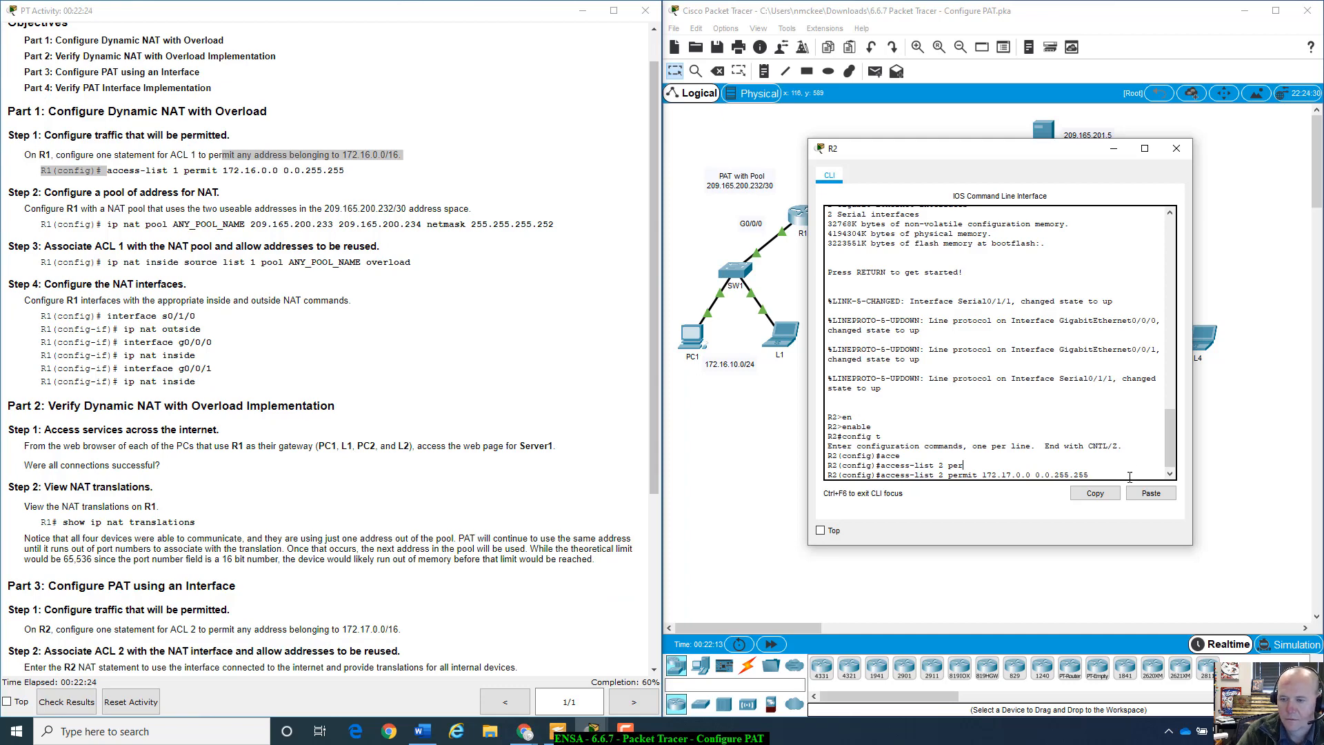
key("Return")
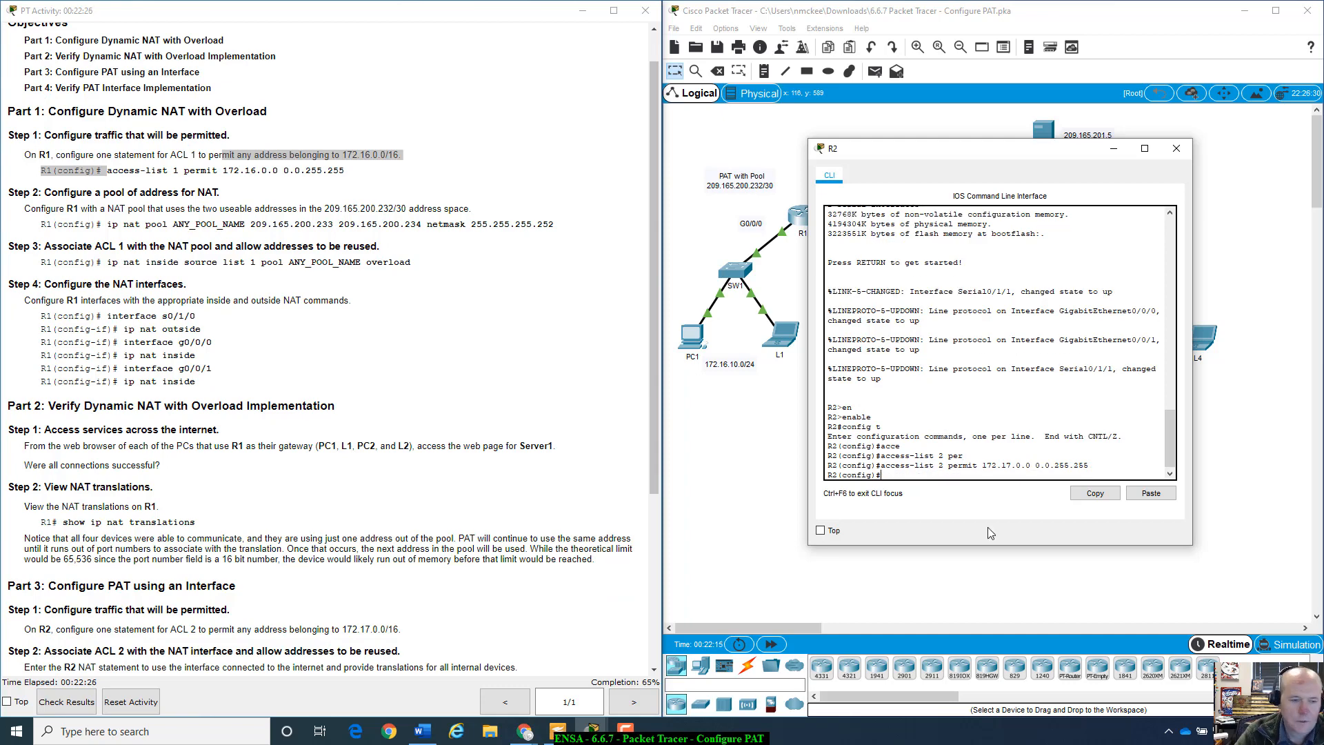
scroll(370, 574, "down", 3)
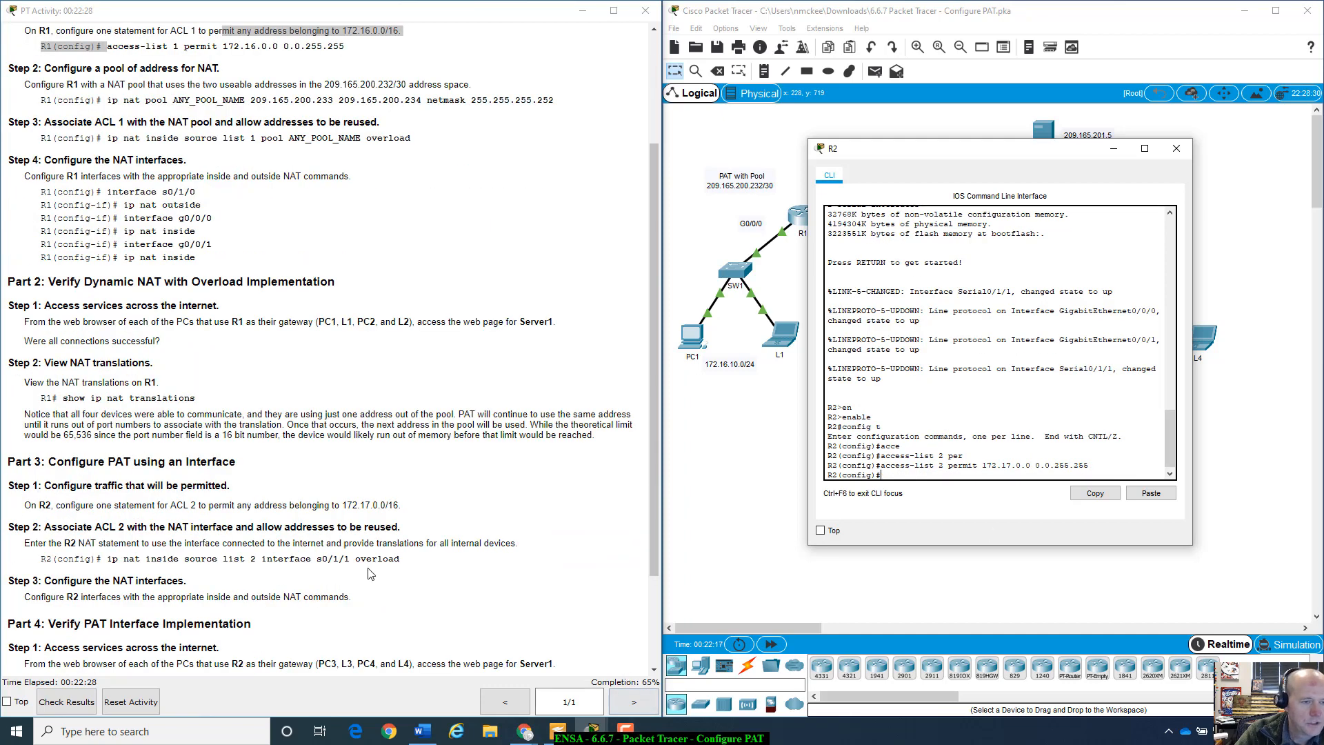
- Enter ip nat inside source list 2 interface s0/1/1 overload on R2
scroll(249, 524, "down", 3)
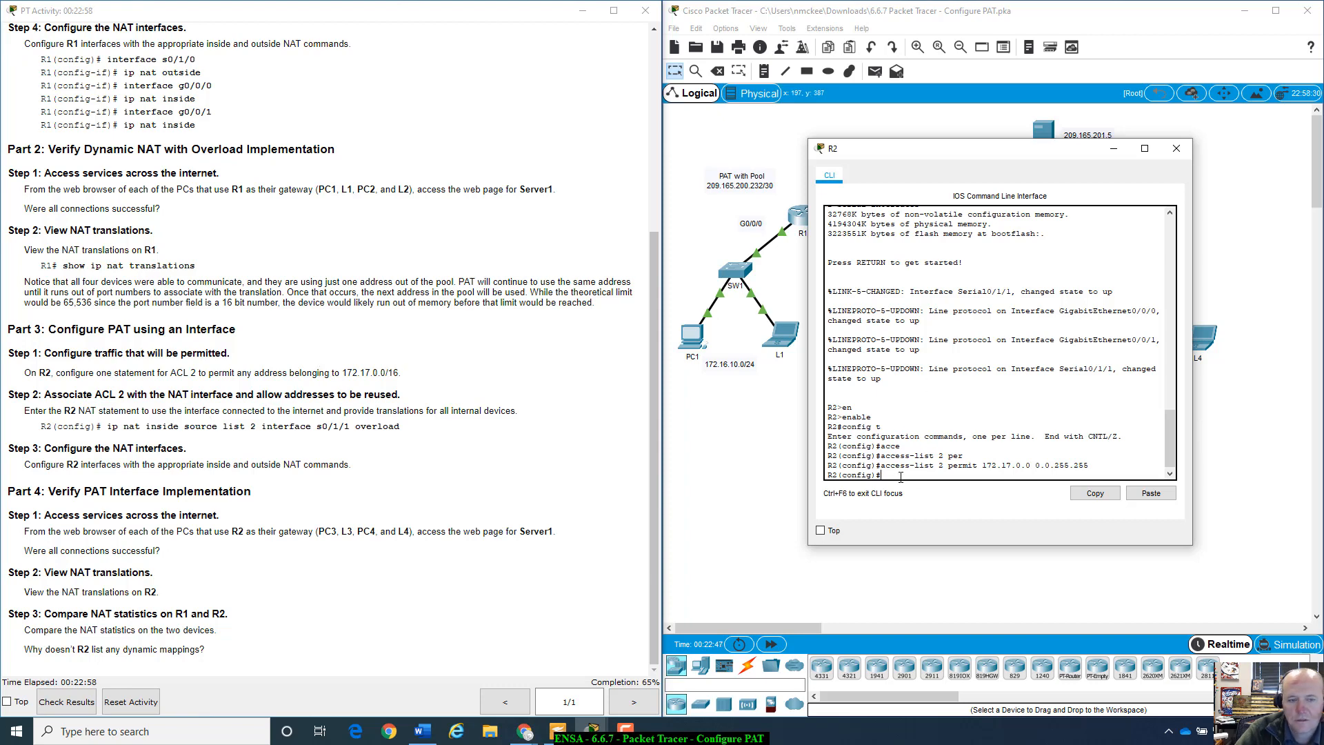
type("ip nat i")
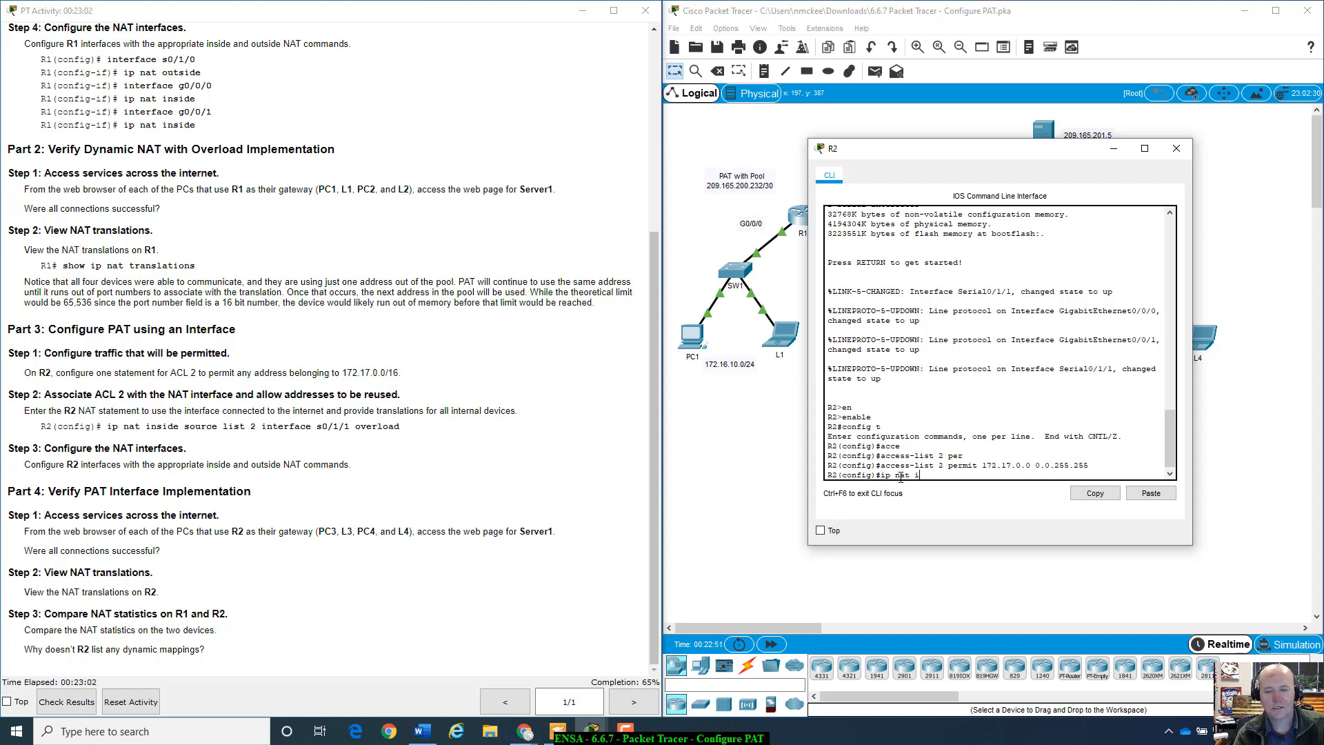
type("ns")
key("Tab")
type("sourc")
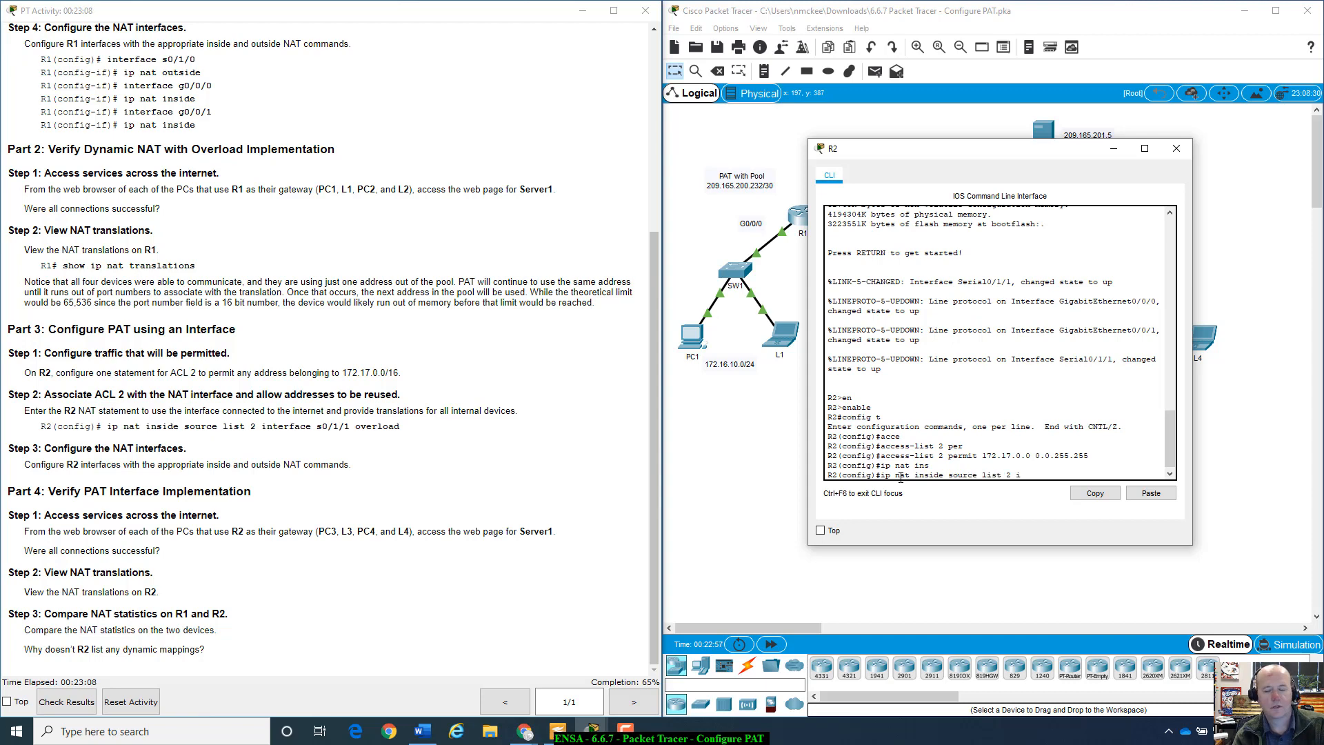
type("e list 2 int")
key("Tab")
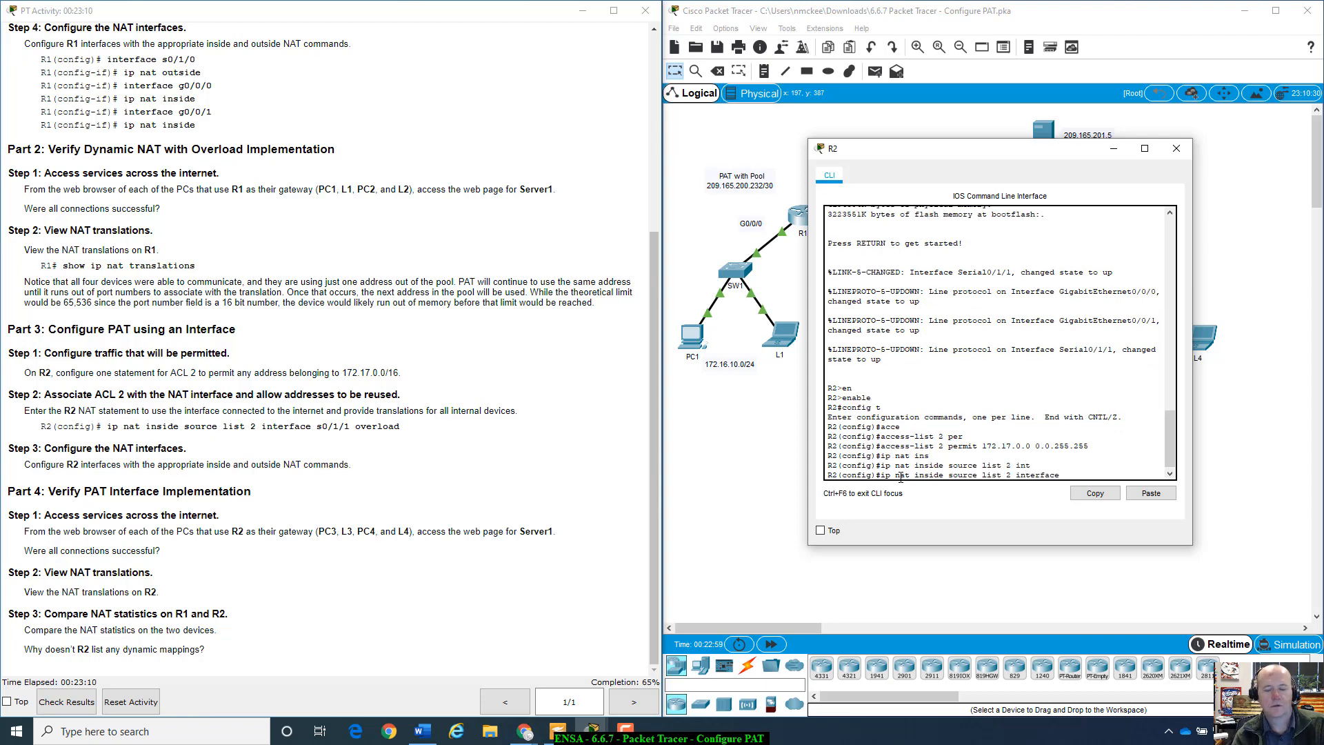
type("s0/1/")
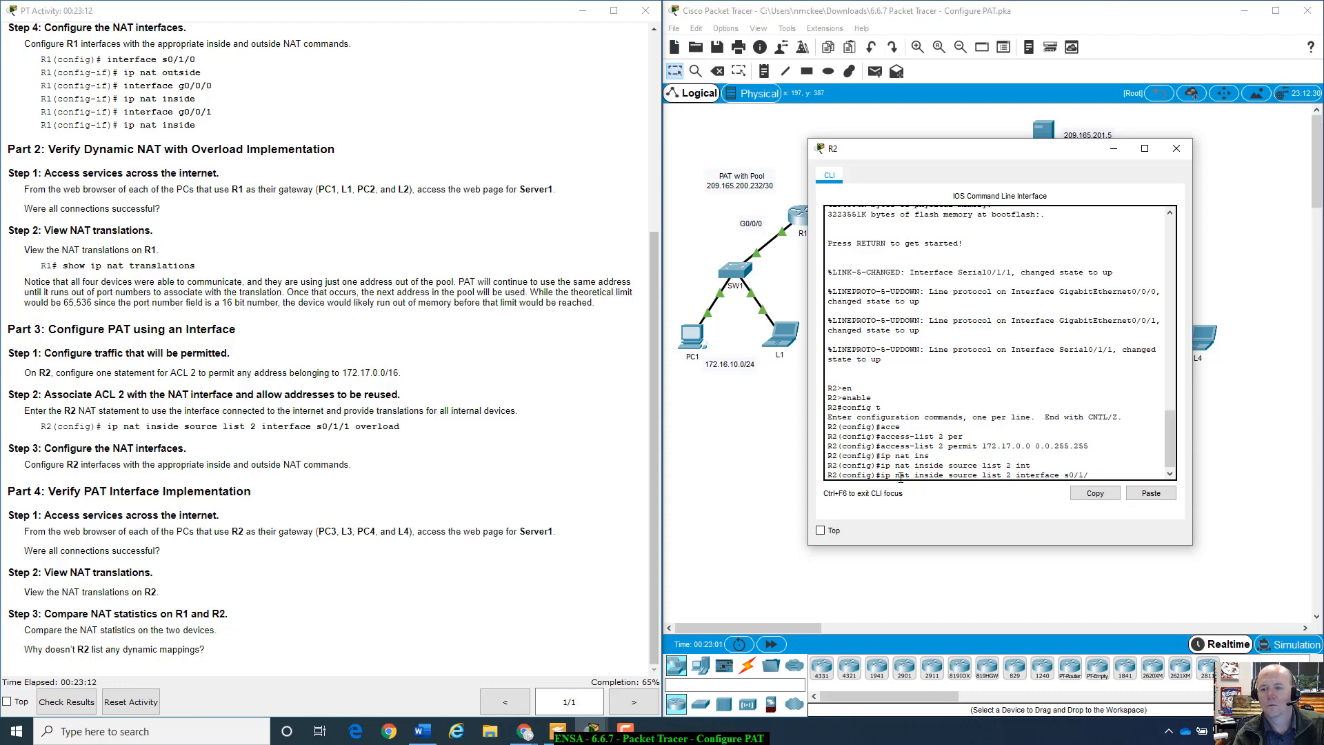
type("1 over")
key("Tab")
key("Return")
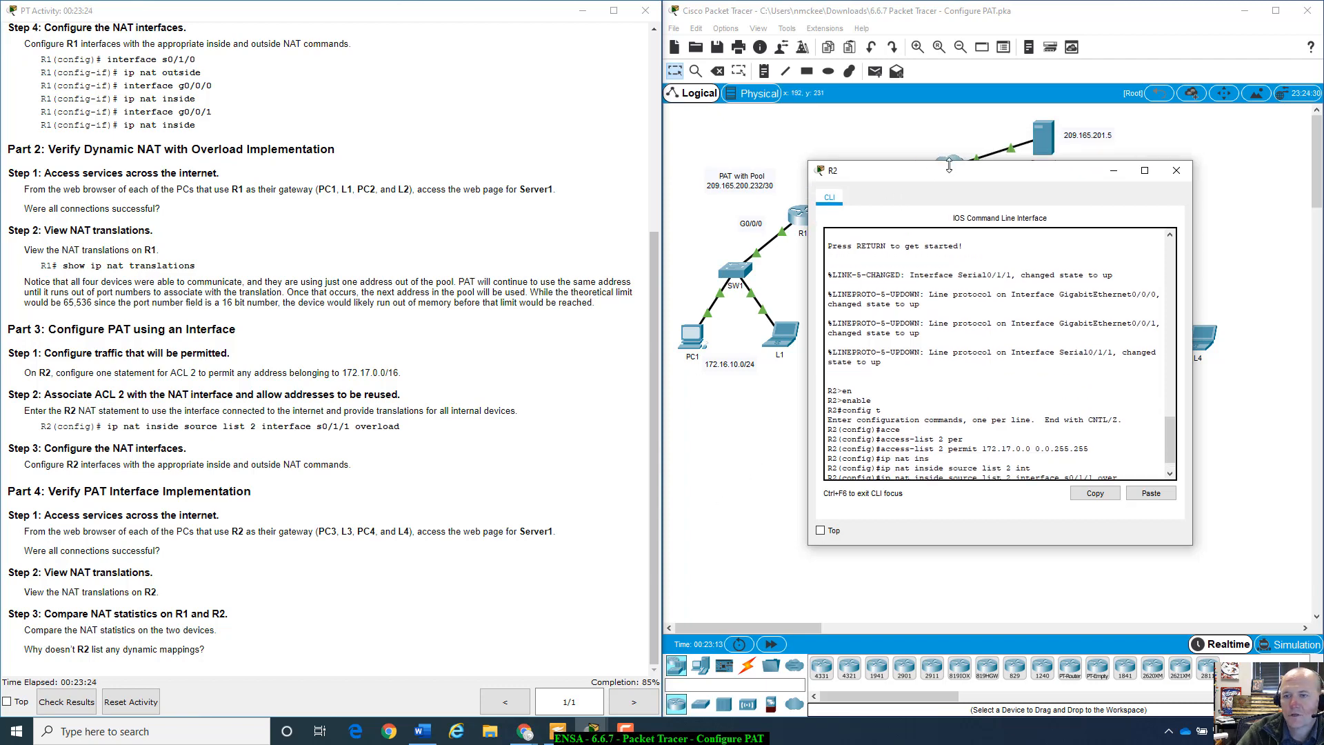
- Make R2's s0/1/1 the NAT outside interface
left_click_drag(928, 149, 904, 474)
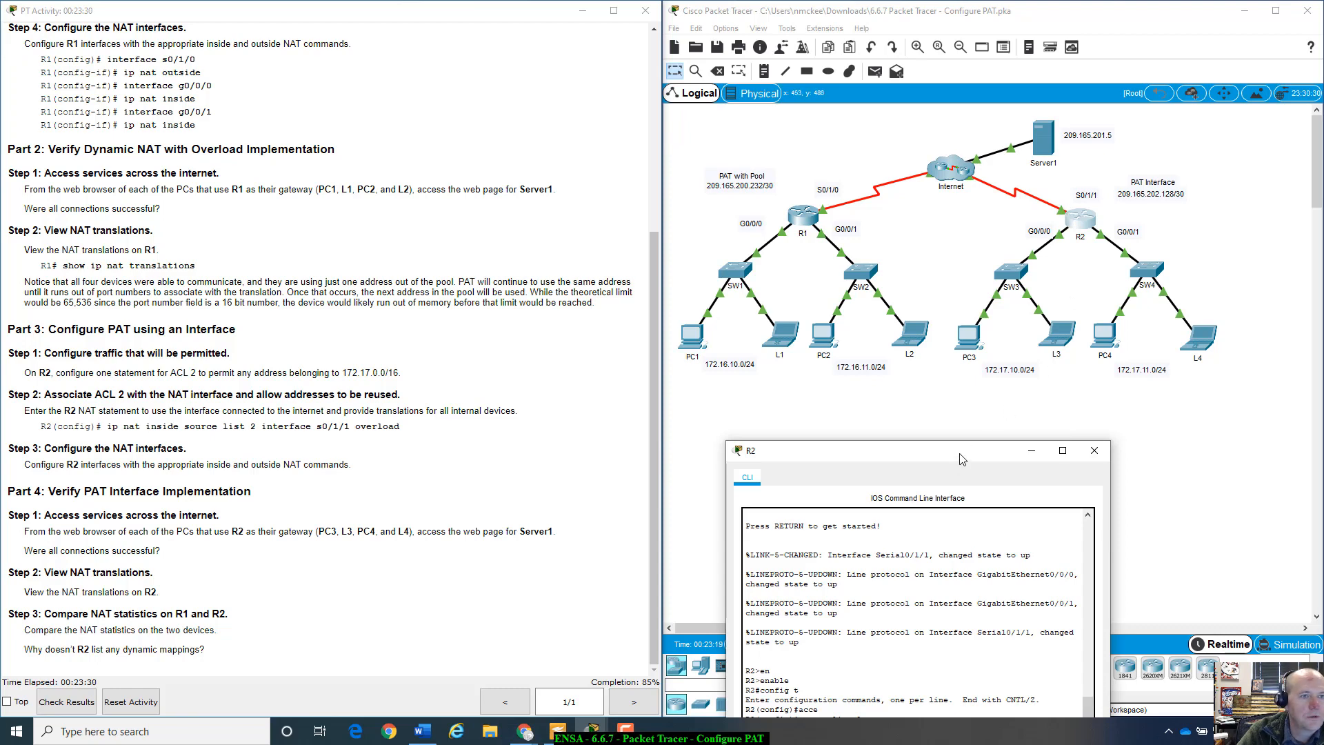
left_click_drag(963, 459, 946, 289)
scroll(793, 552, "down", 1)
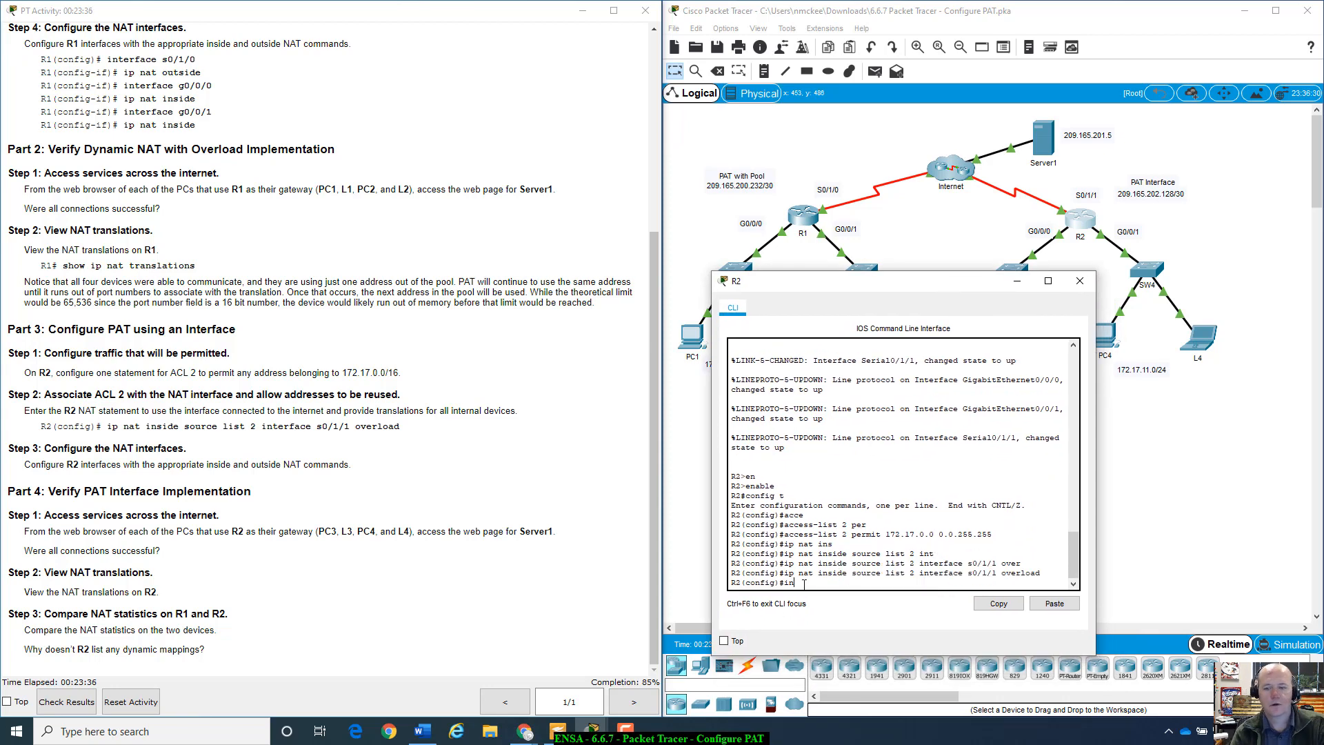
type("int s0/")
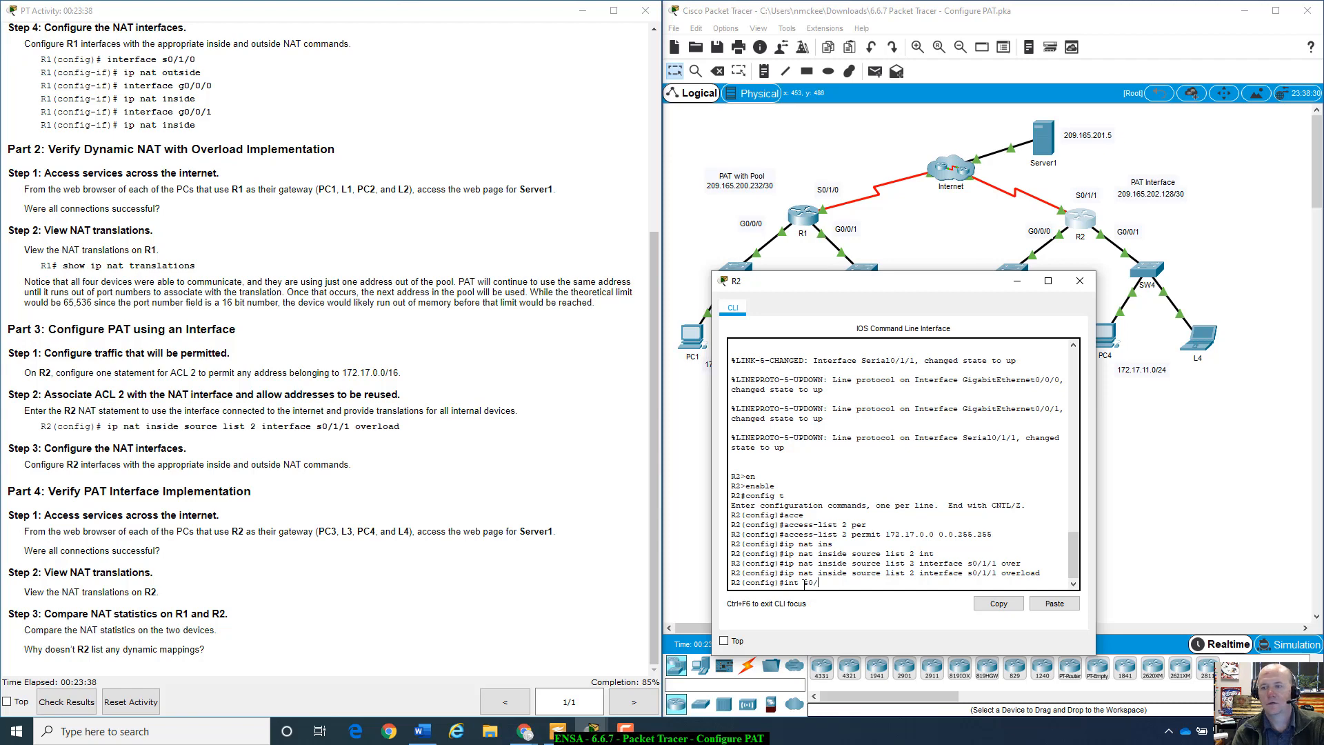
type("1/1")
key("Return")
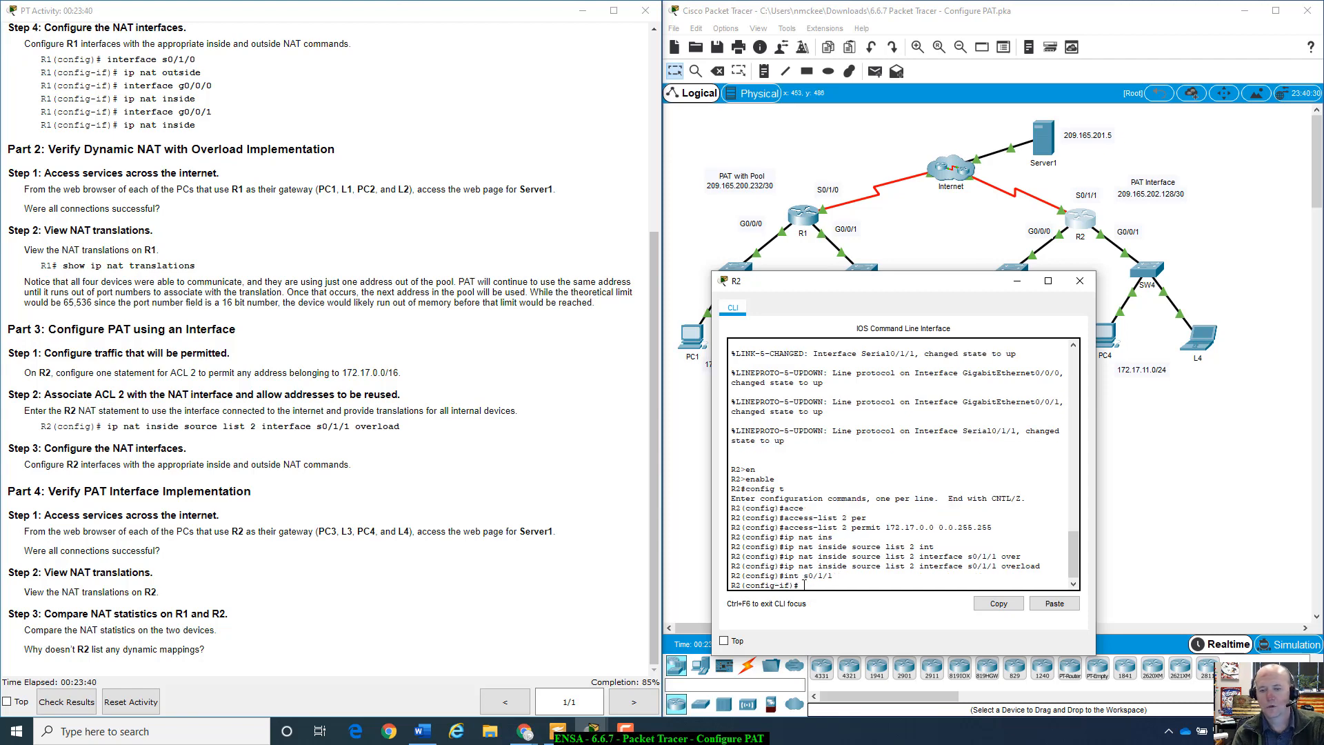
type("ip nat ut")
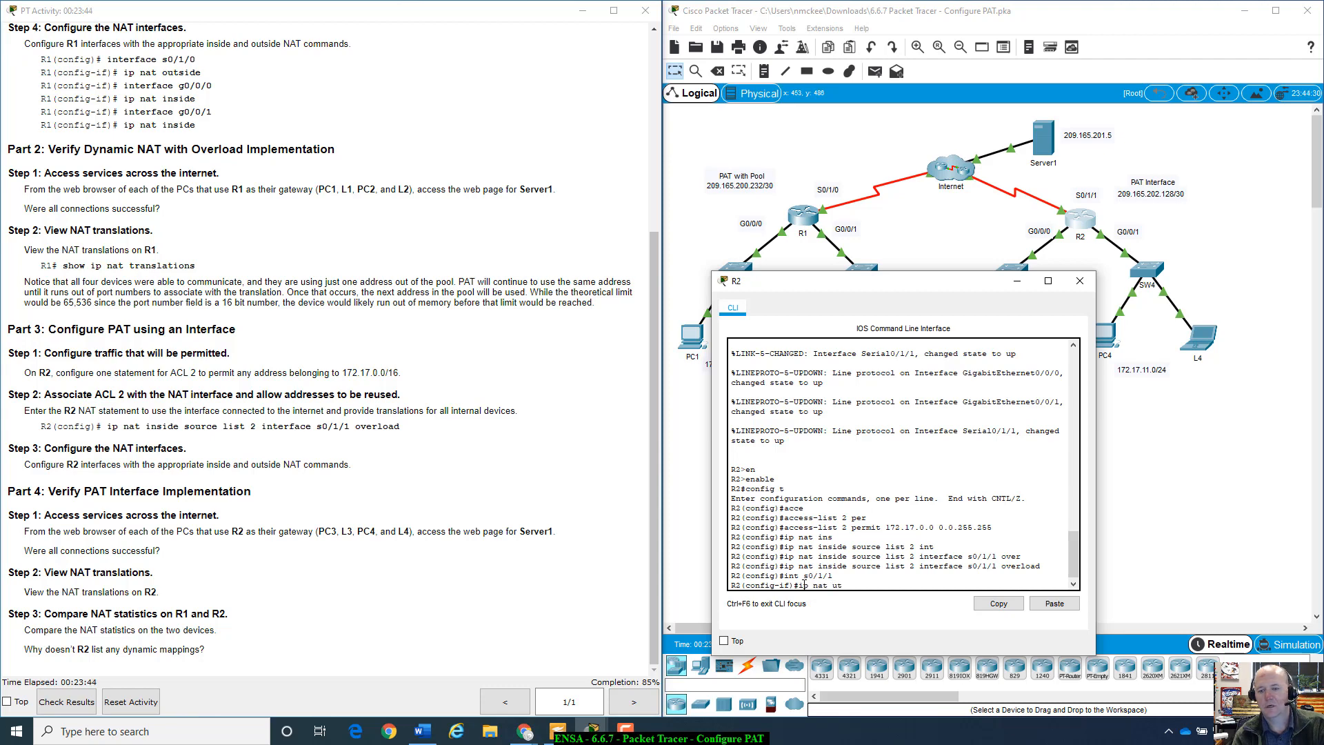
type("t")
key("Tab")
key("Return")
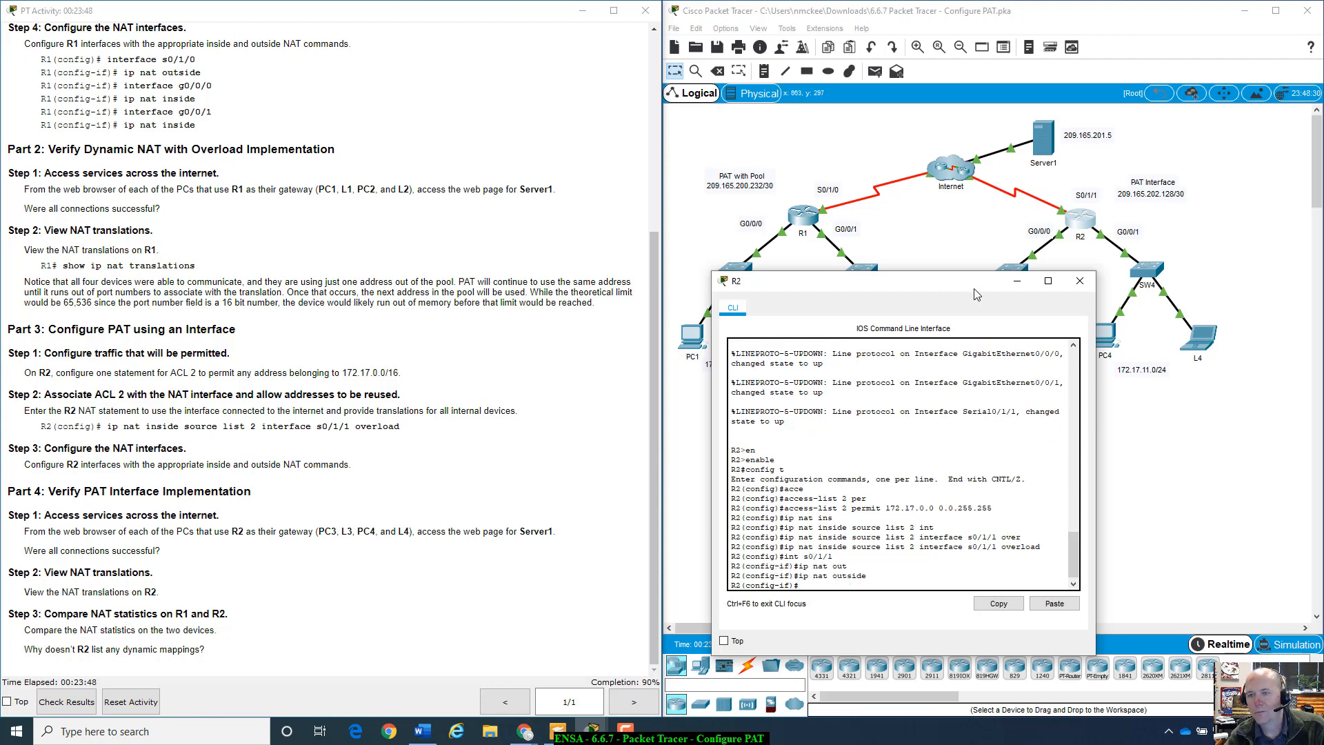
- Set ip nat inside on R2's g0/0/0 and g0/0/1, correcting the g0/0/1 typo
left_click_drag(983, 281, 1082, 387)
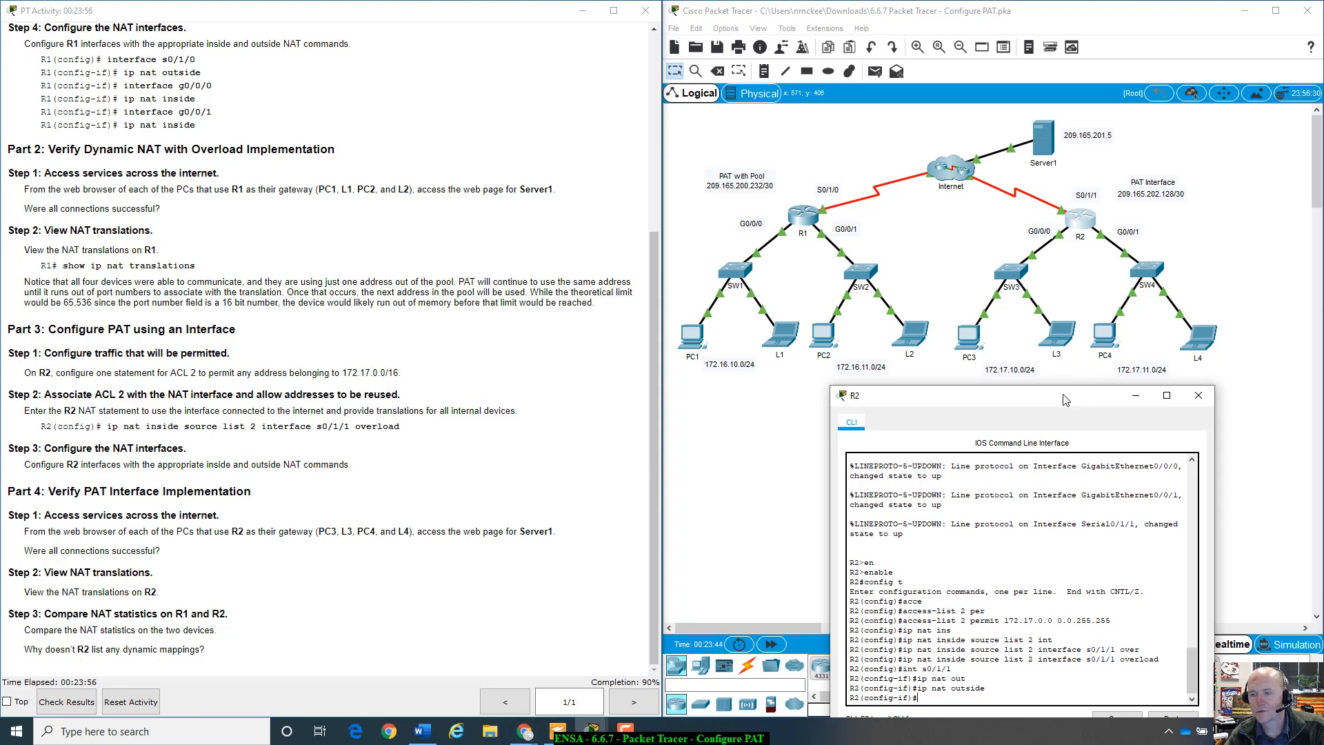
left_click_drag(1065, 397, 1111, 317)
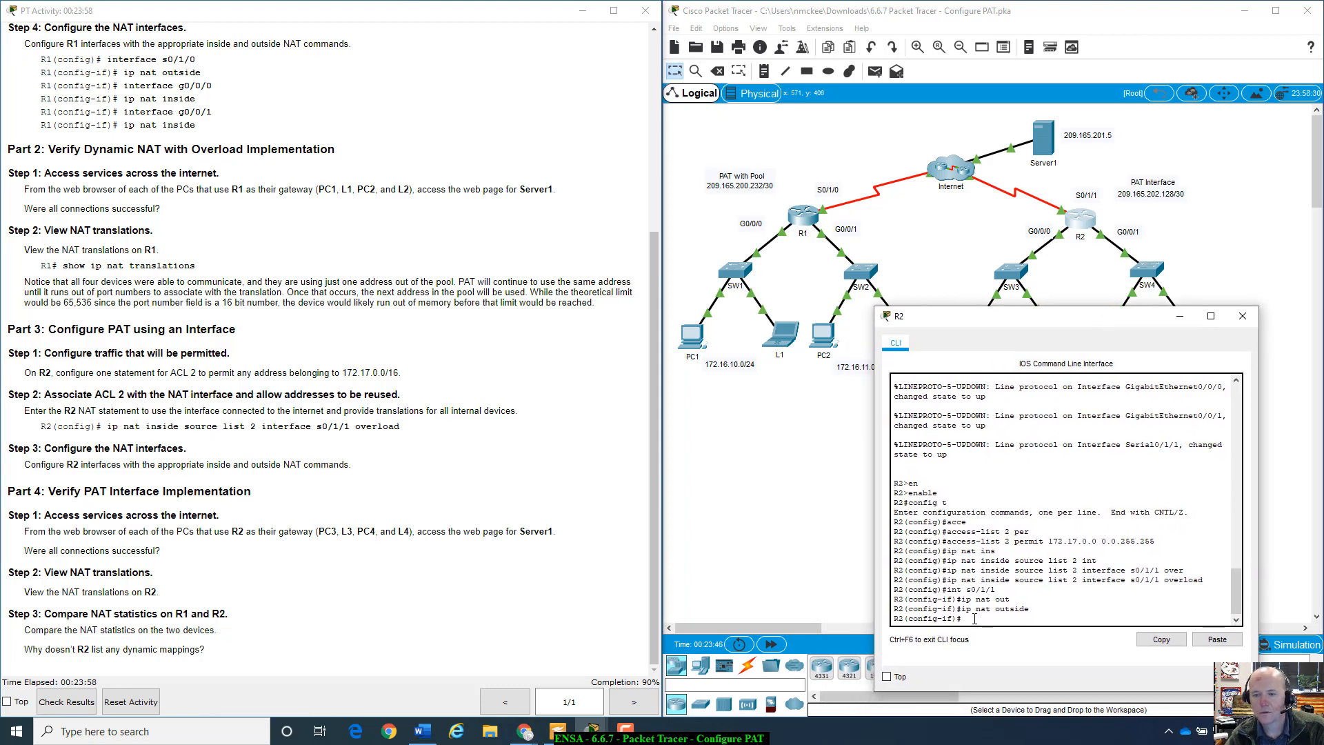
type("int")
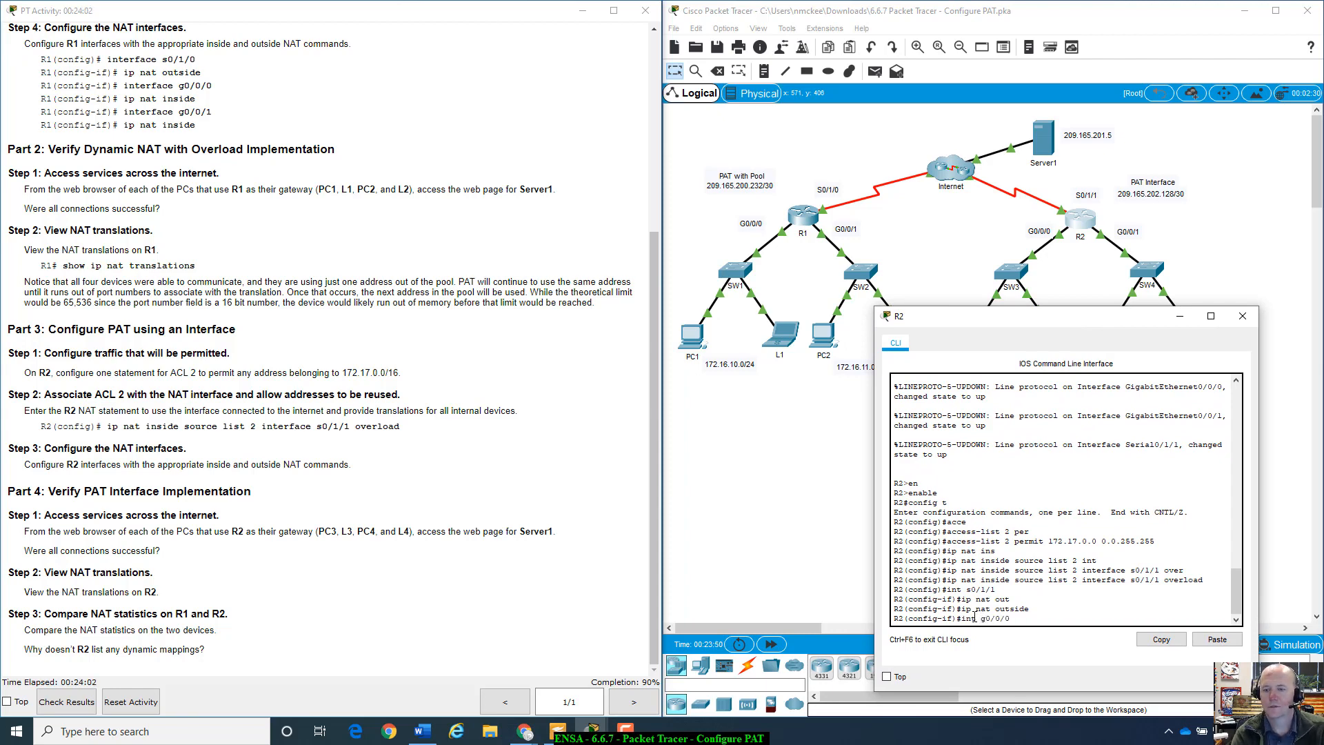
type(" g0/0/0")
key("Return")
type("ip nat")
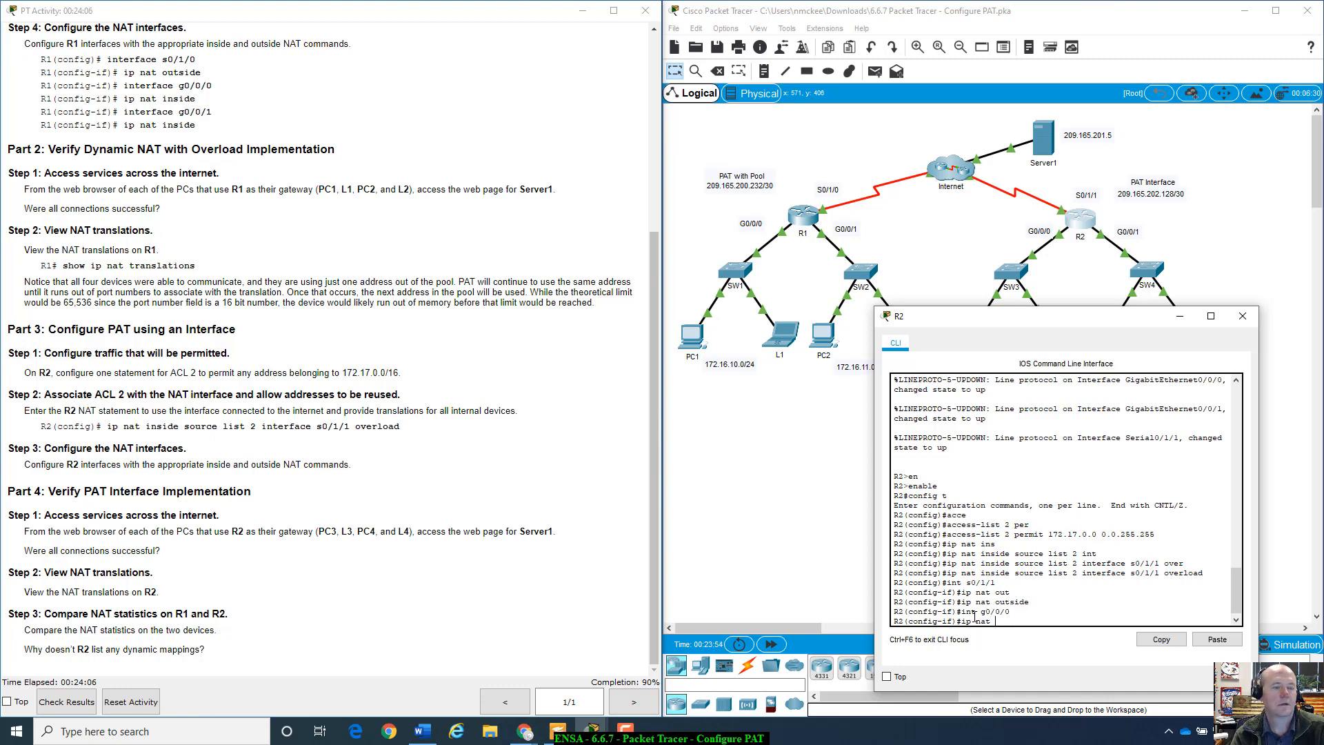
type(" in")
key("Tab")
key("Return")
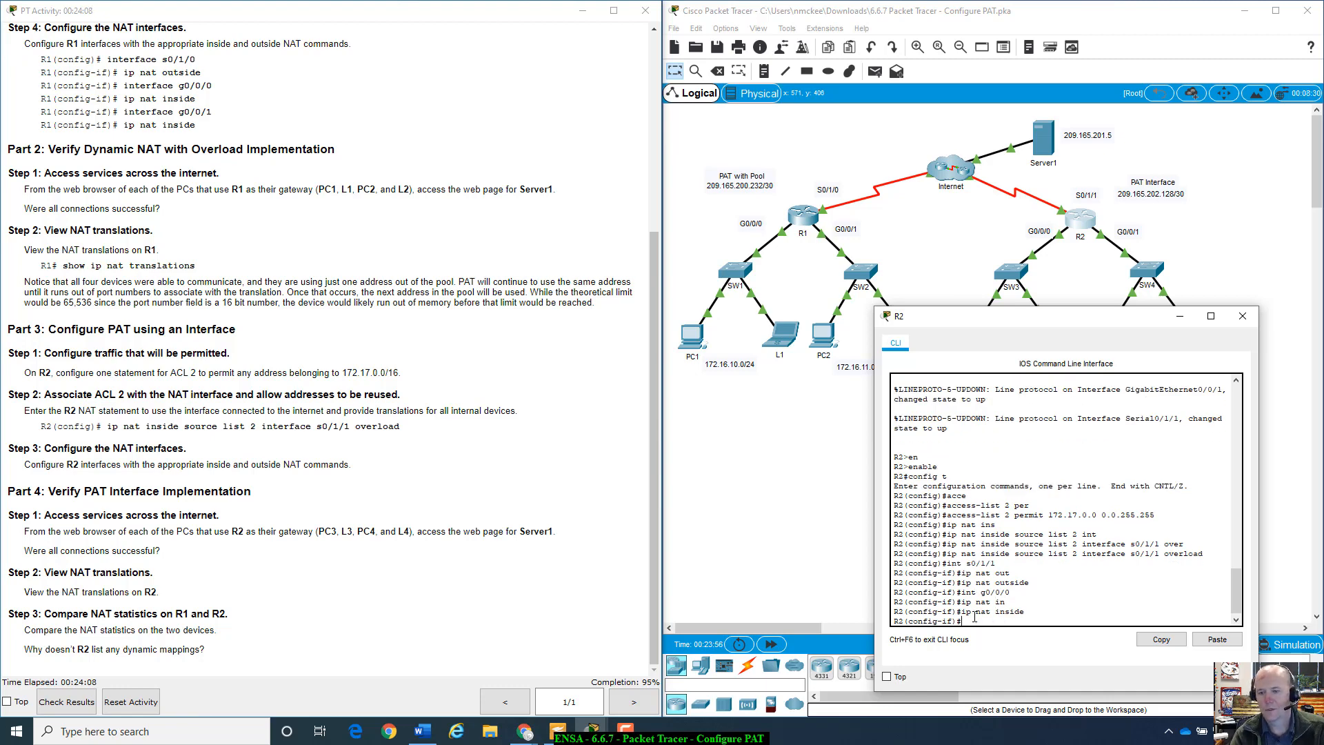
type("int g0/")
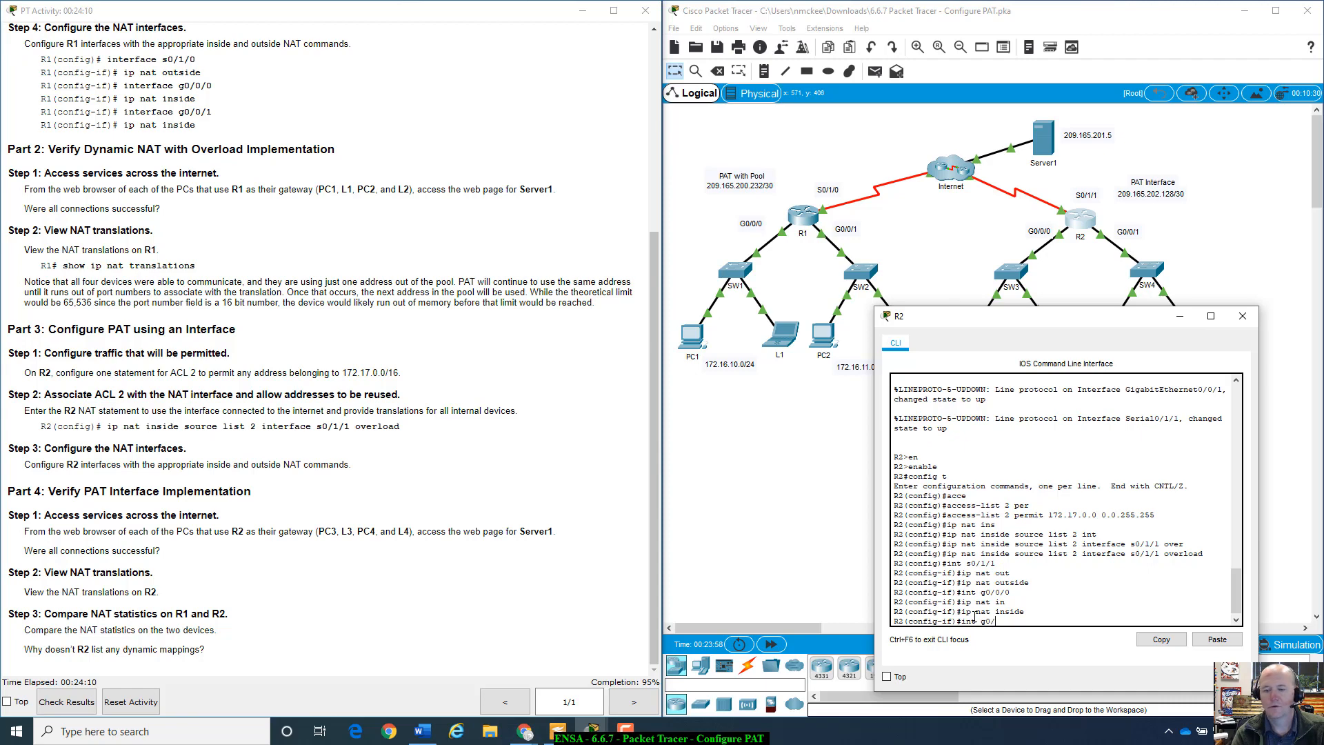
type("0./1")
key("Return")
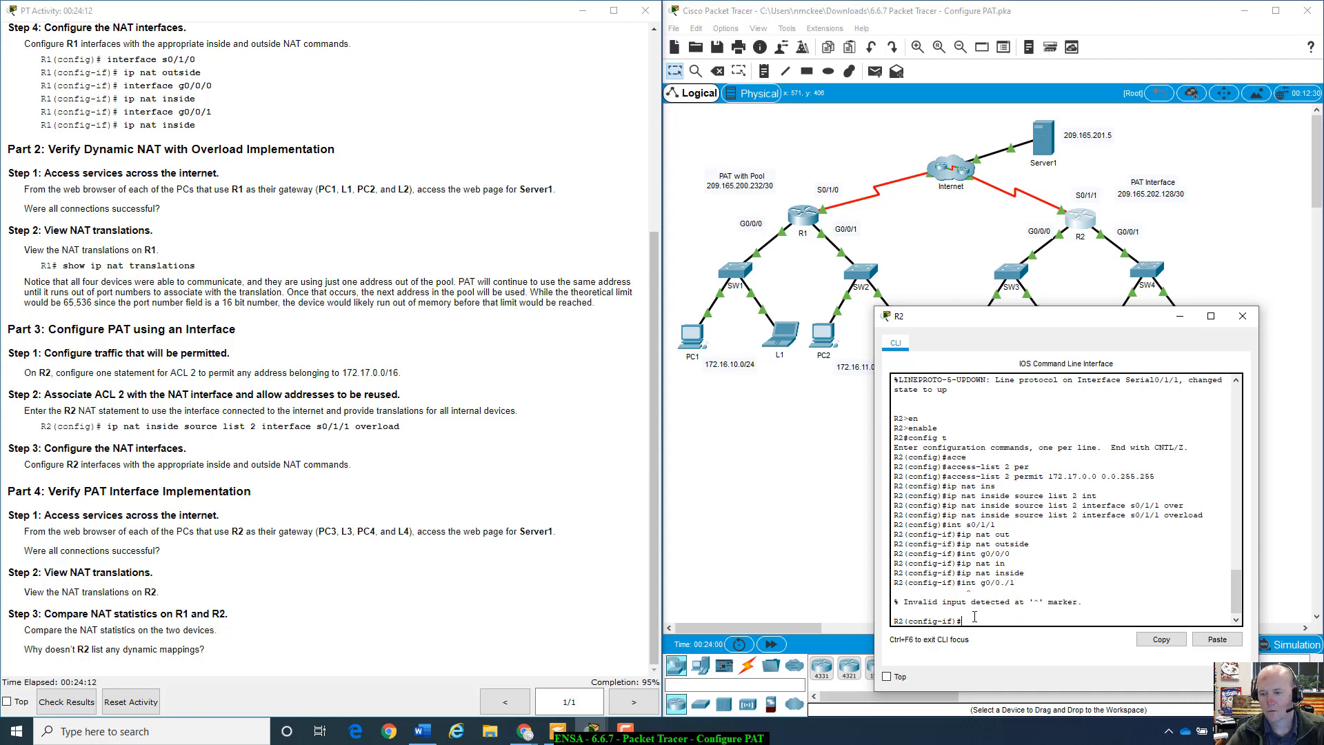
key("Up")
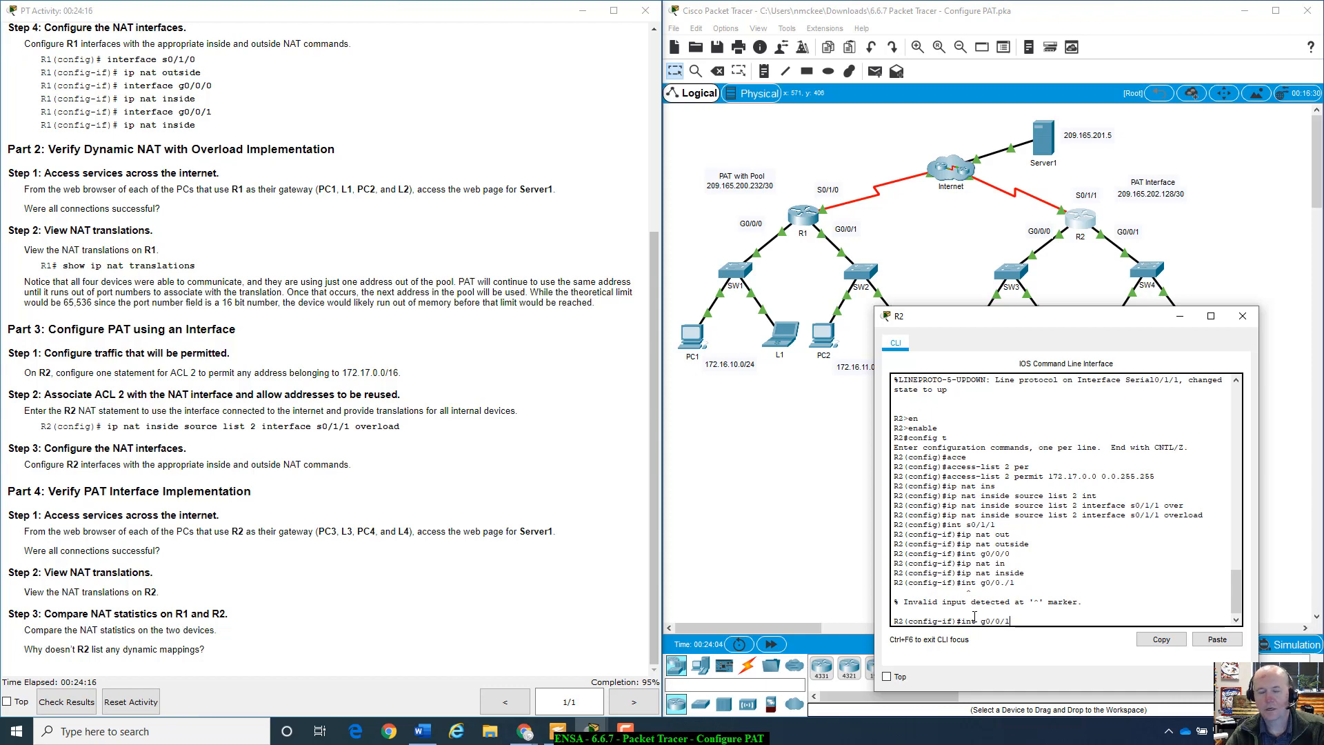
key("Return")
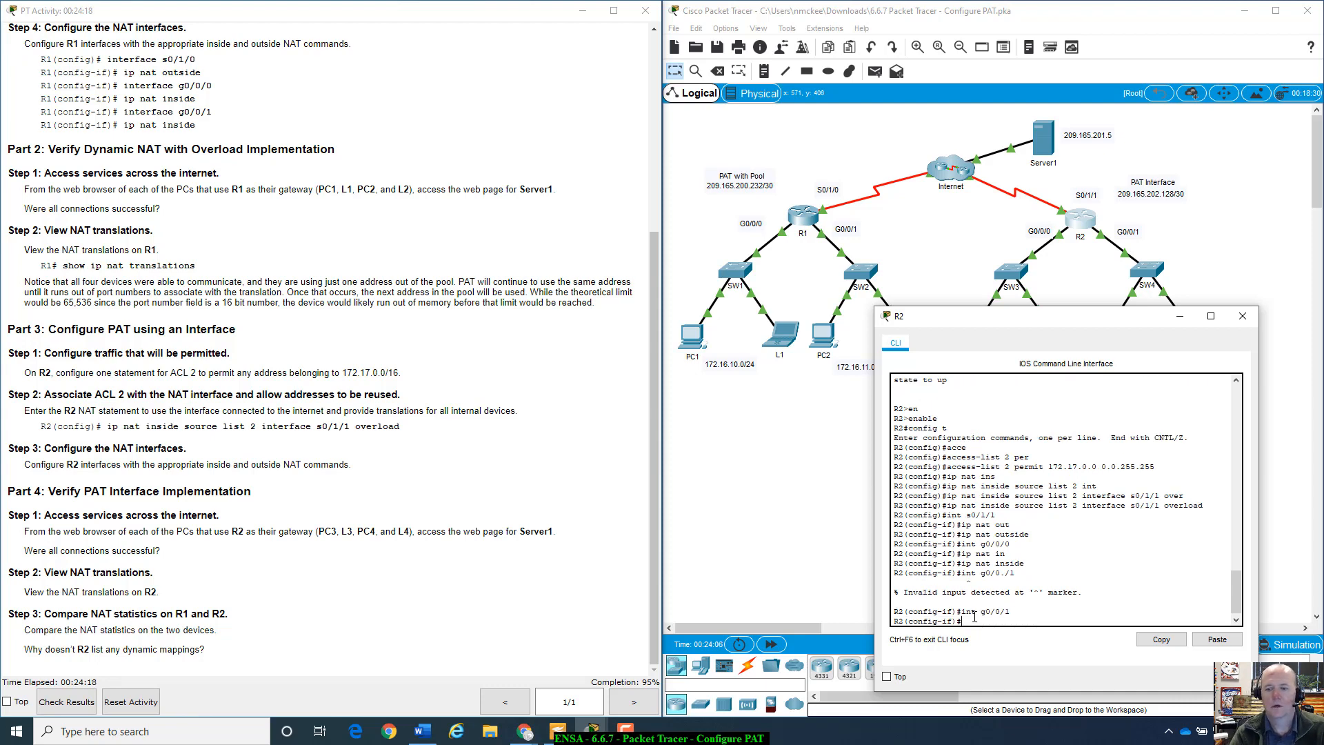
type("ip nat")
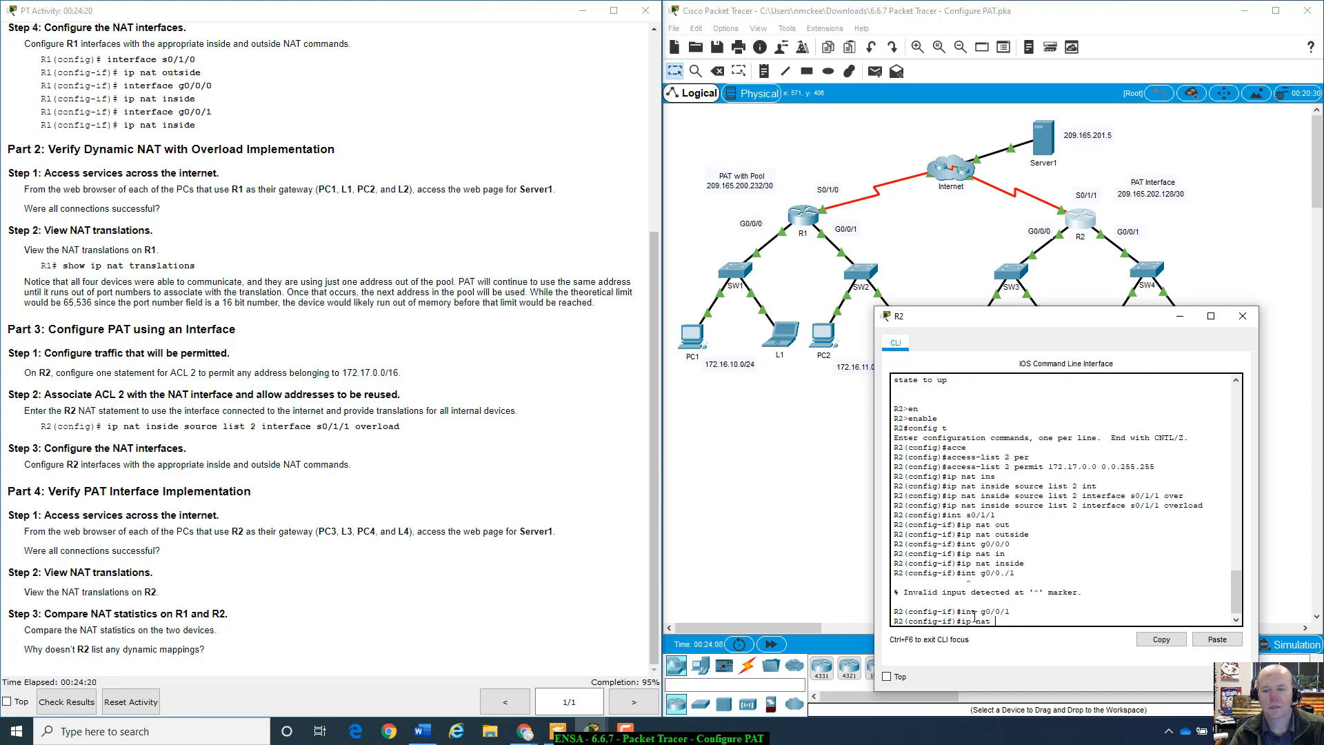
type(" inside")
key("Tab")
key("Return")
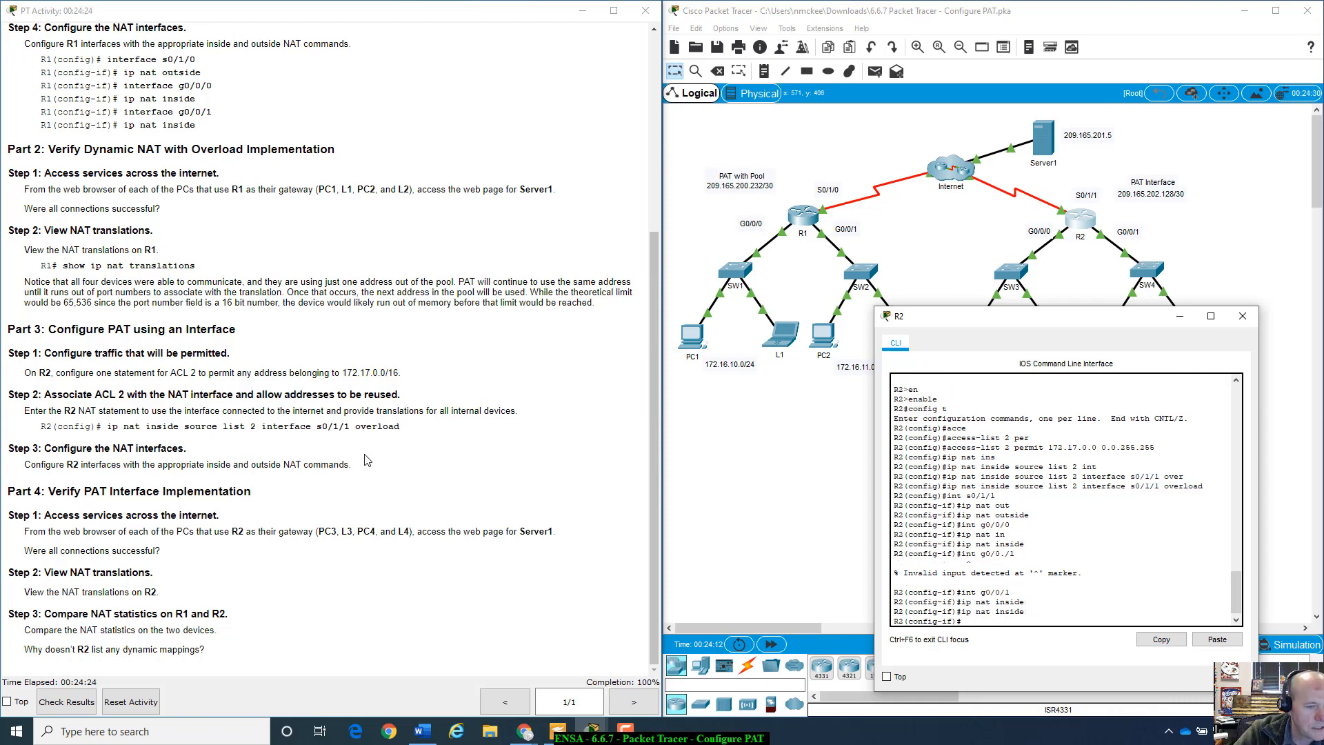
left_click(25, 470)
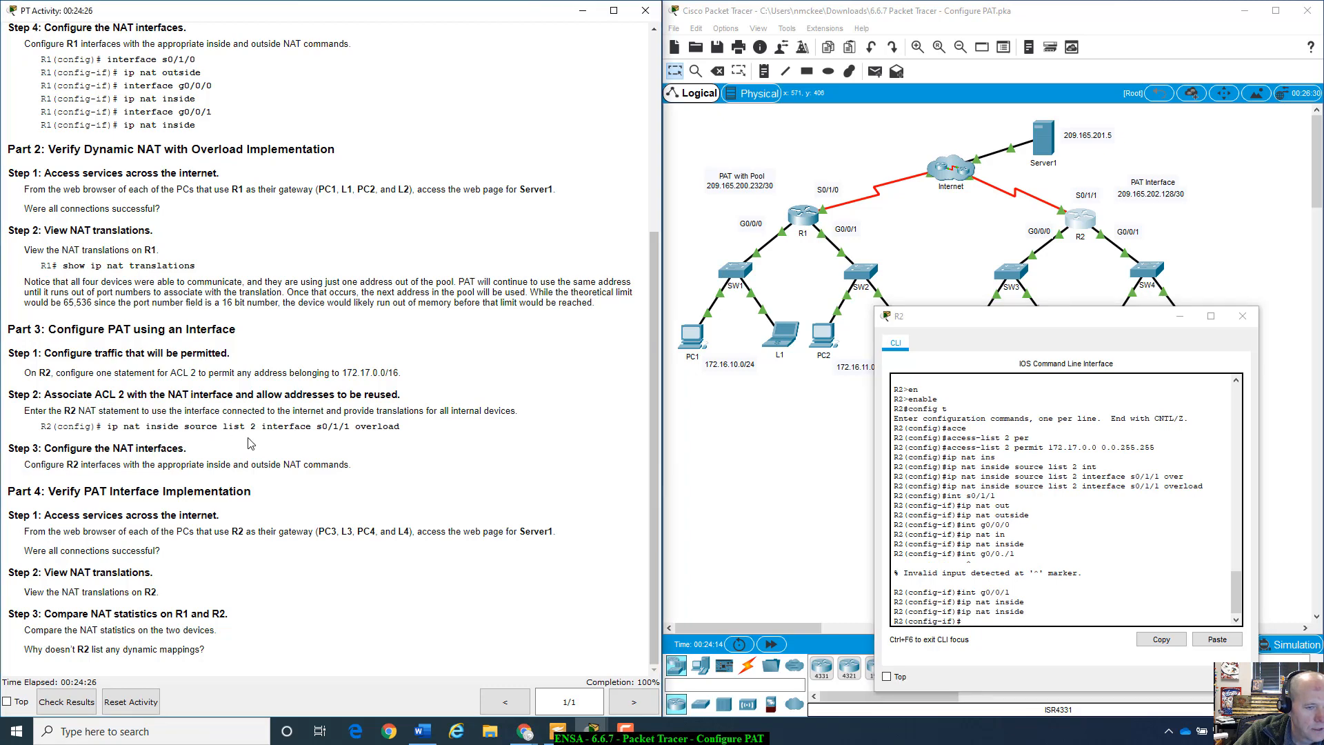
- Close R2's console and load Server1's page at 209.165.201.5 in PC3's web browser
left_click_drag(248, 437, 365, 456)
left_click(331, 500)
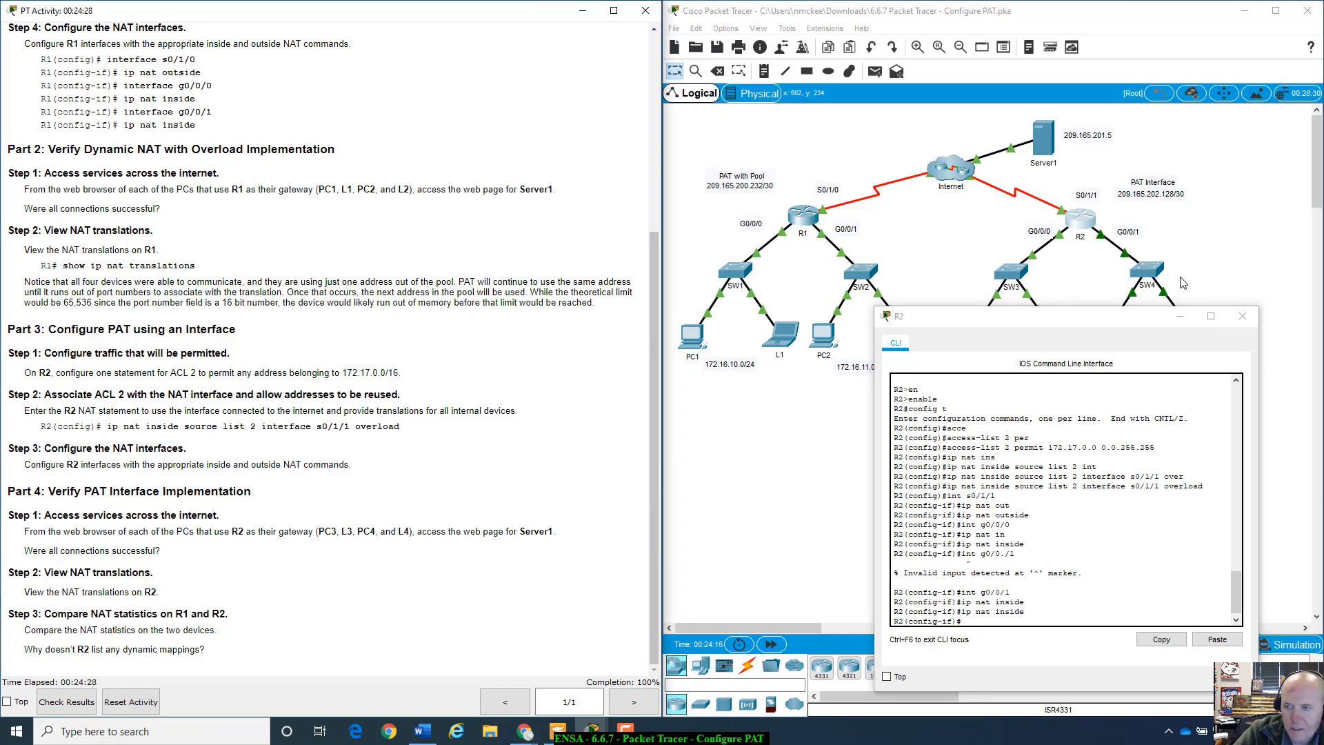
left_click(1243, 316)
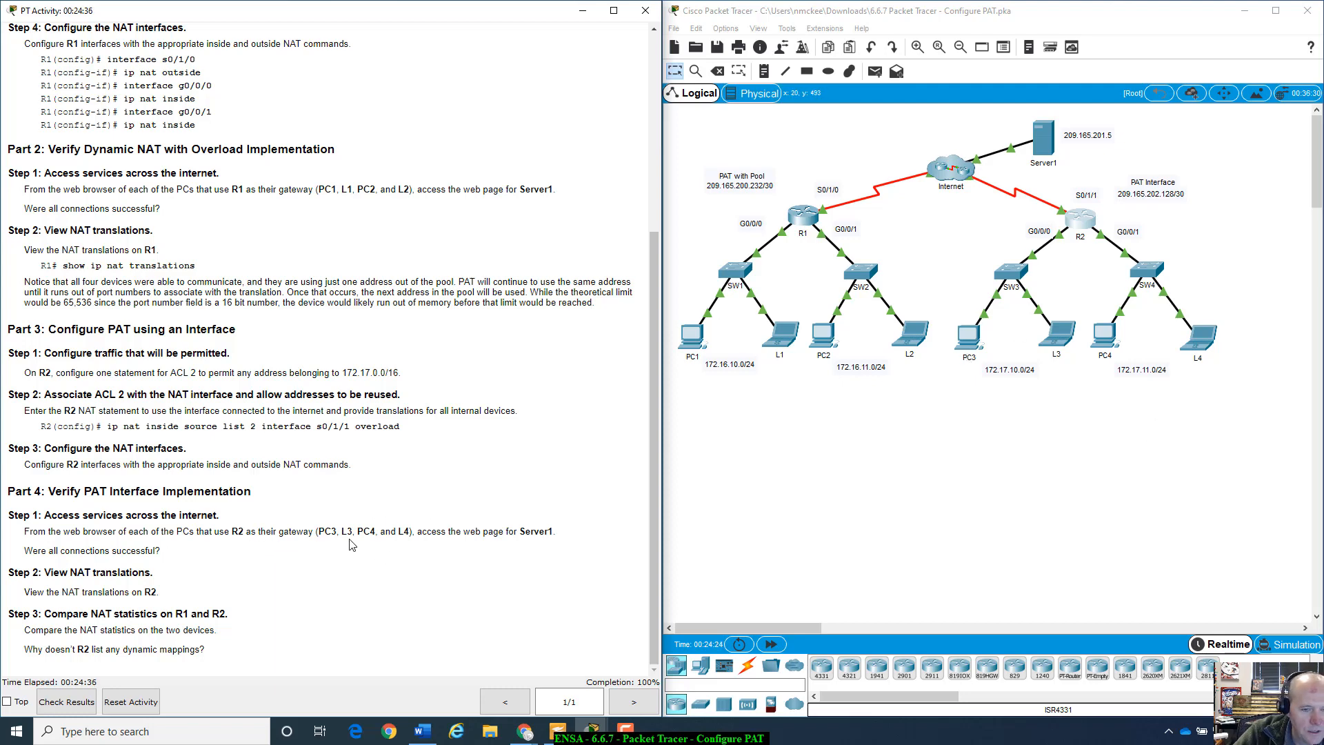
left_click(978, 343)
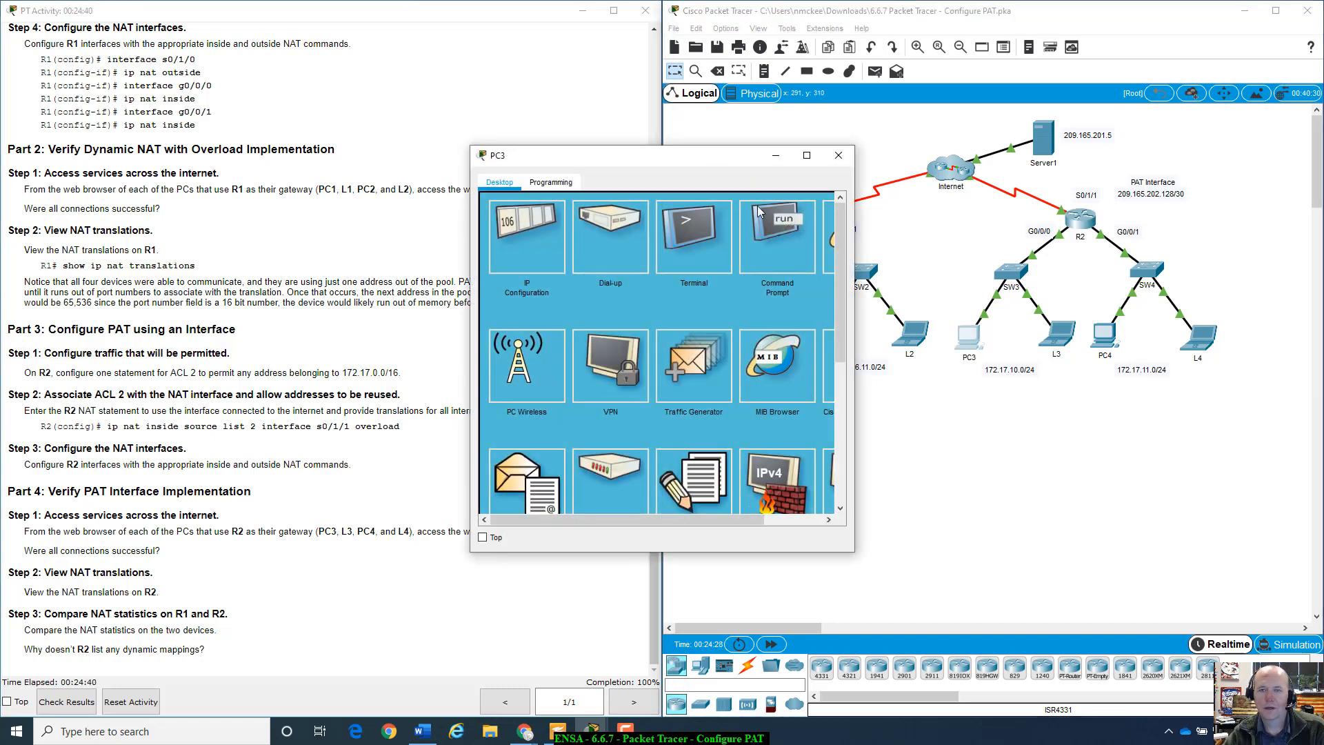
left_click_drag(767, 160, 986, 328)
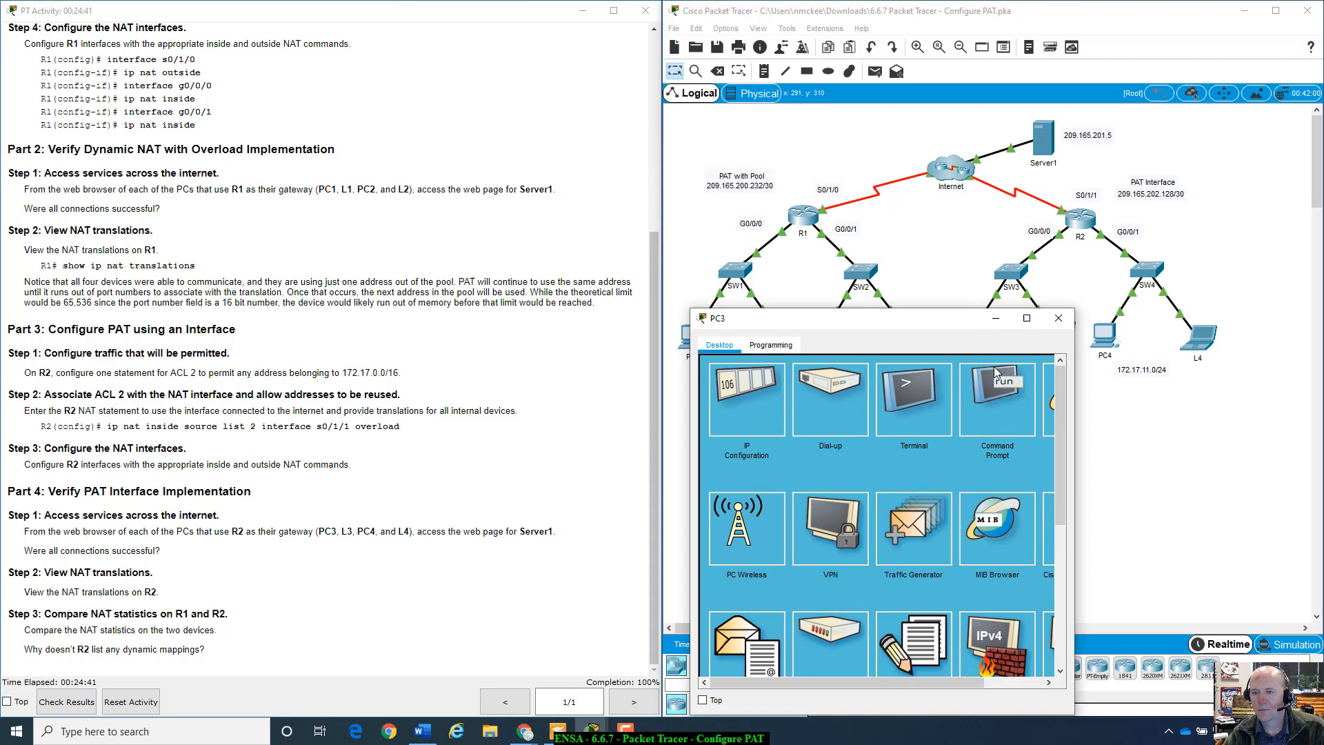
left_click(1050, 407)
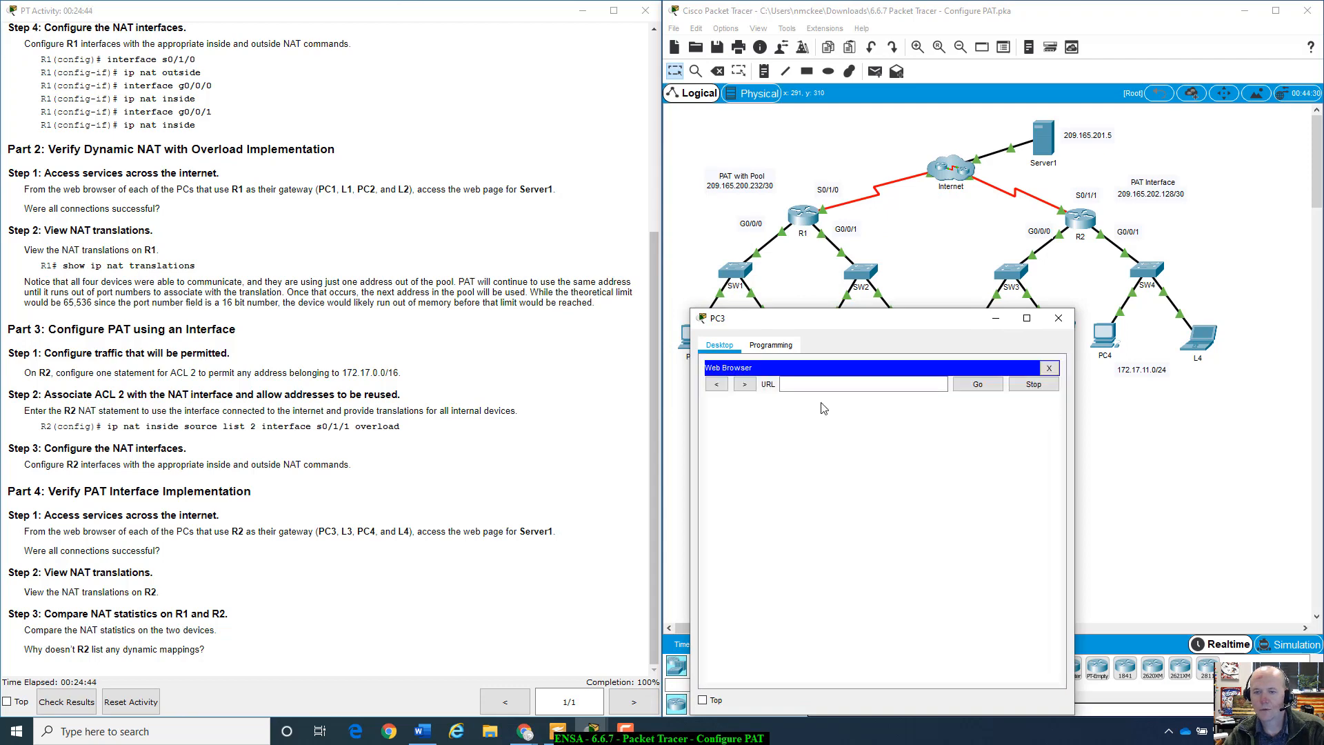
left_click(832, 385)
right_click(832, 384)
left_click(851, 459)
left_click(987, 385)
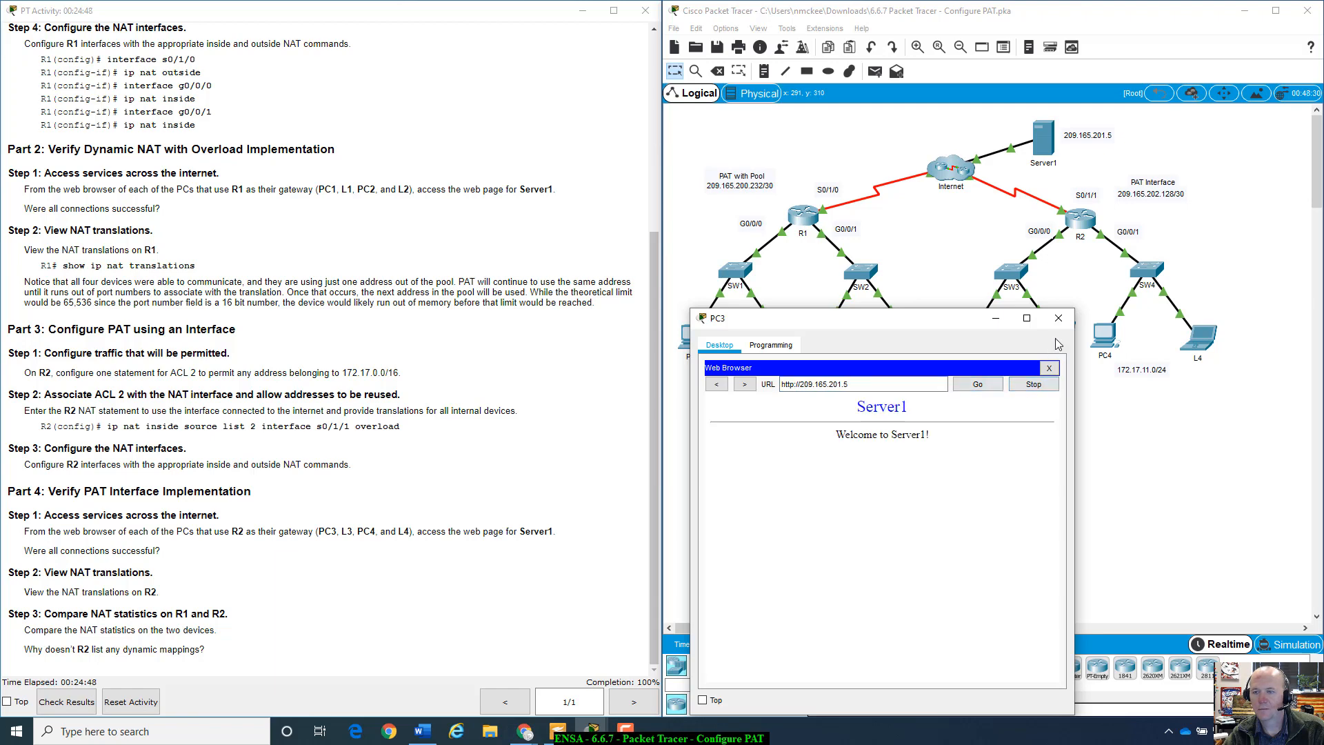
left_click(1059, 318)
- Load Server1's page at 209.165.201.5 in L3's browser, then open PC4
left_click(1058, 336)
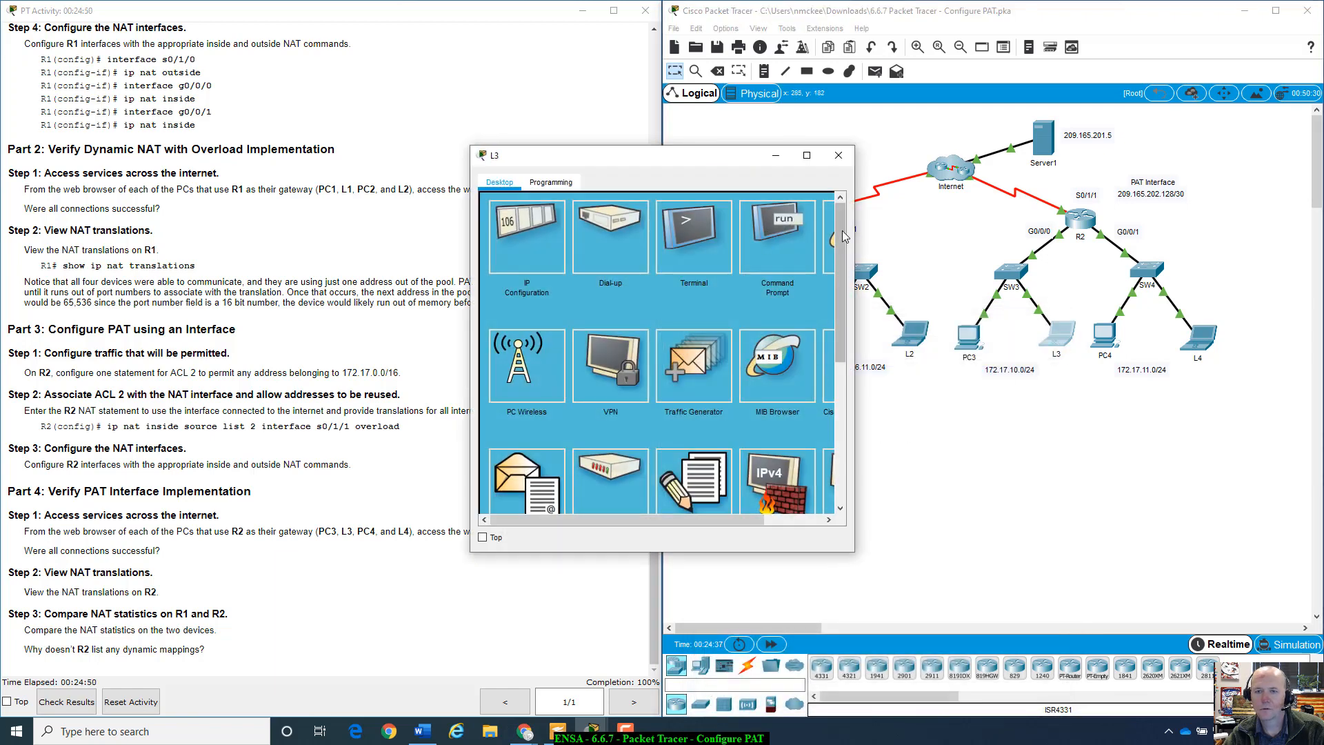
left_click(833, 233)
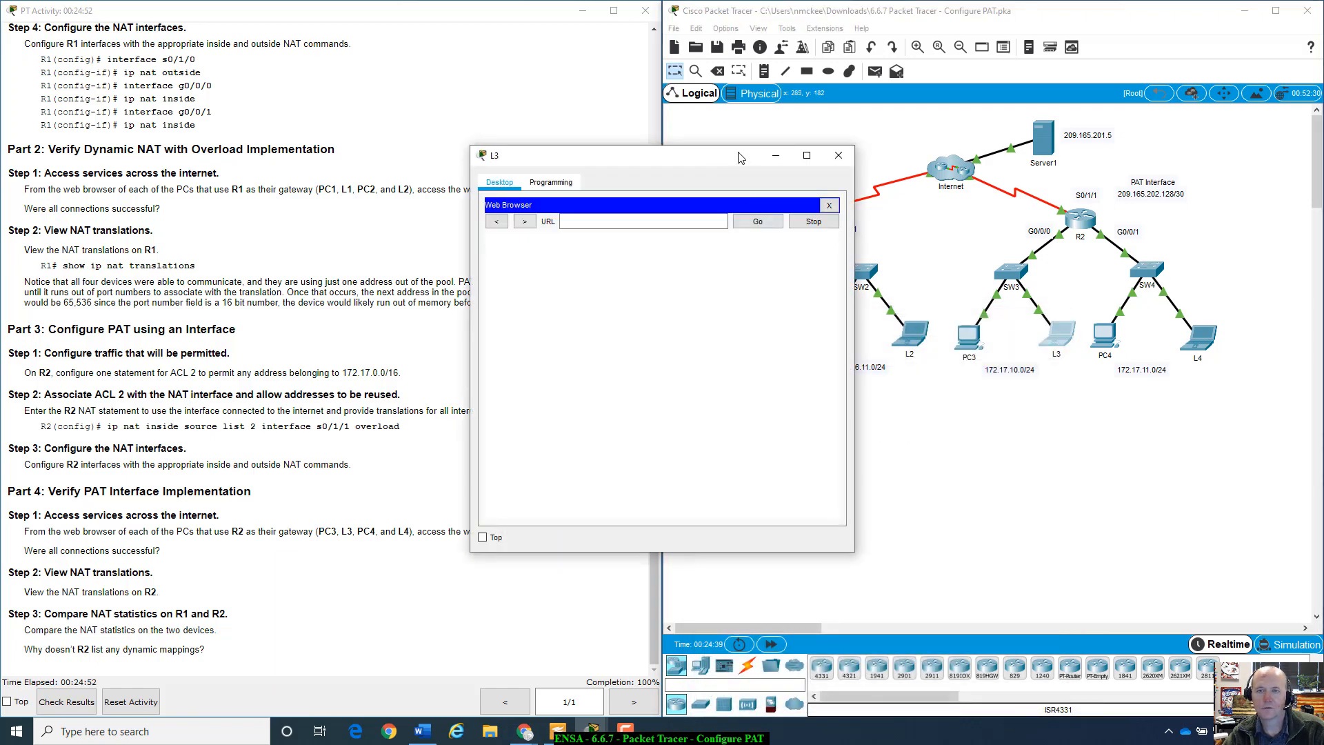
left_click_drag(737, 154, 905, 205)
left_click(825, 275)
right_click(824, 275)
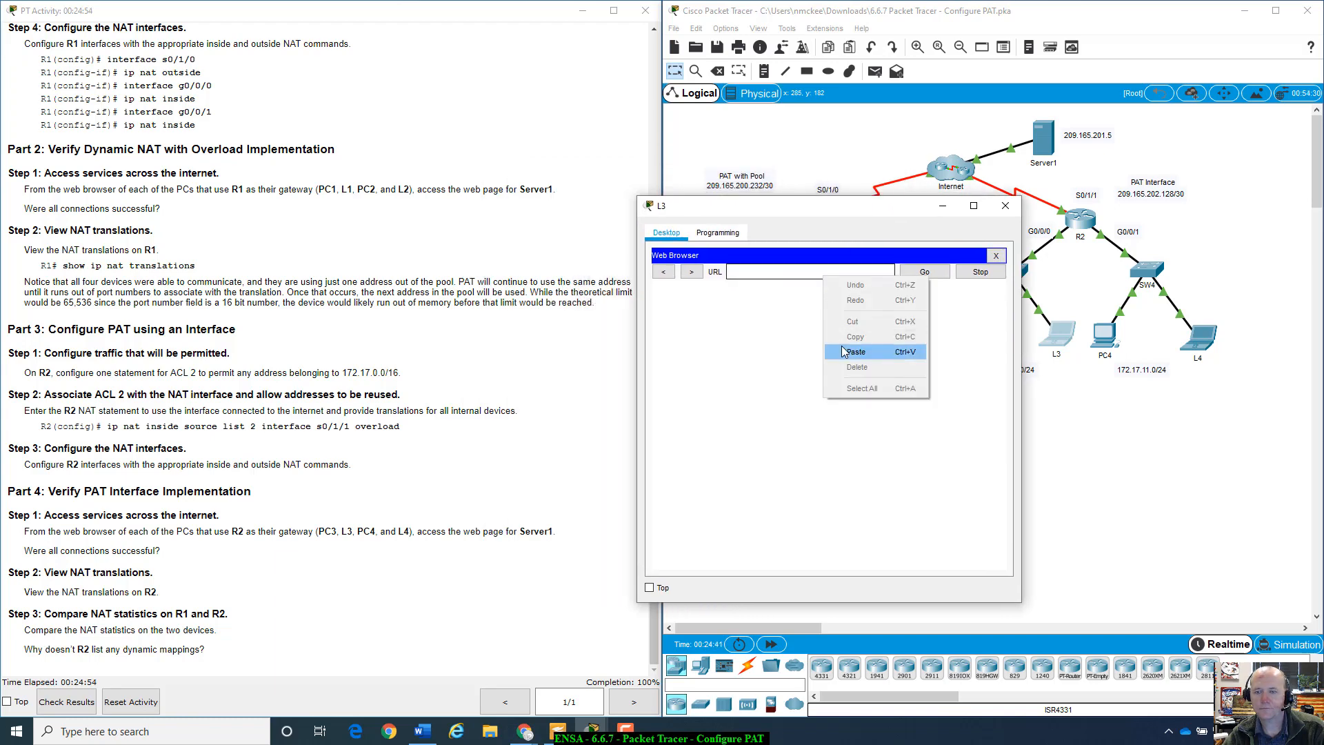
left_click(846, 352)
left_click(929, 275)
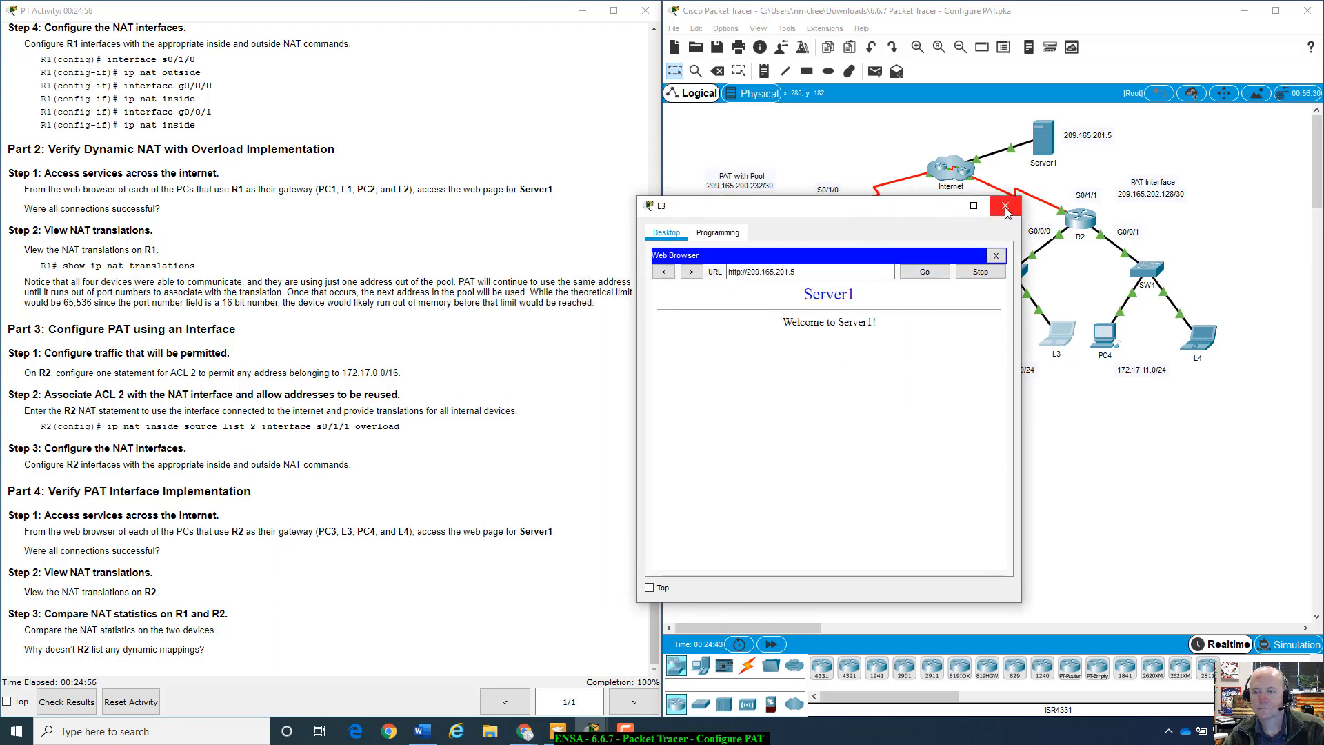
left_click(1005, 206)
left_click(1114, 336)
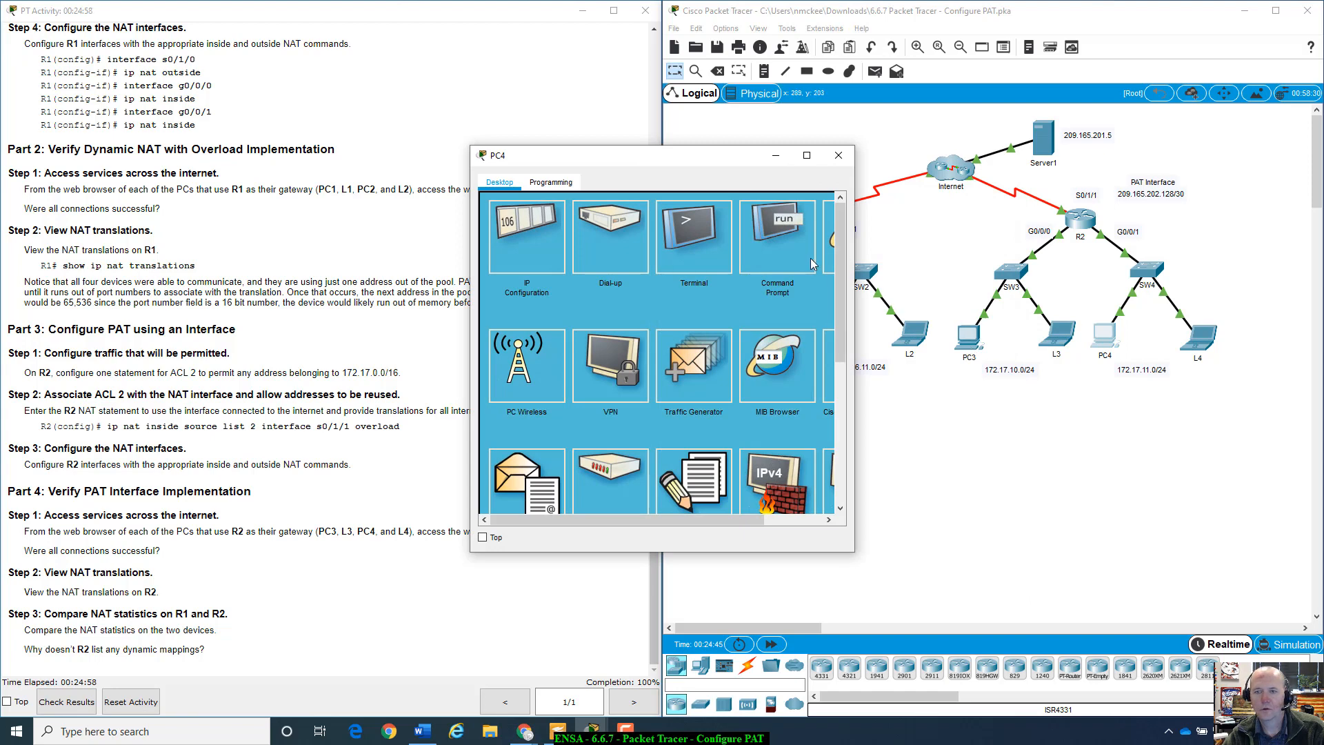
- Load Server1's welcome page at 209.165.201.5 in PC4's web browser, then close PC4
left_click(830, 242)
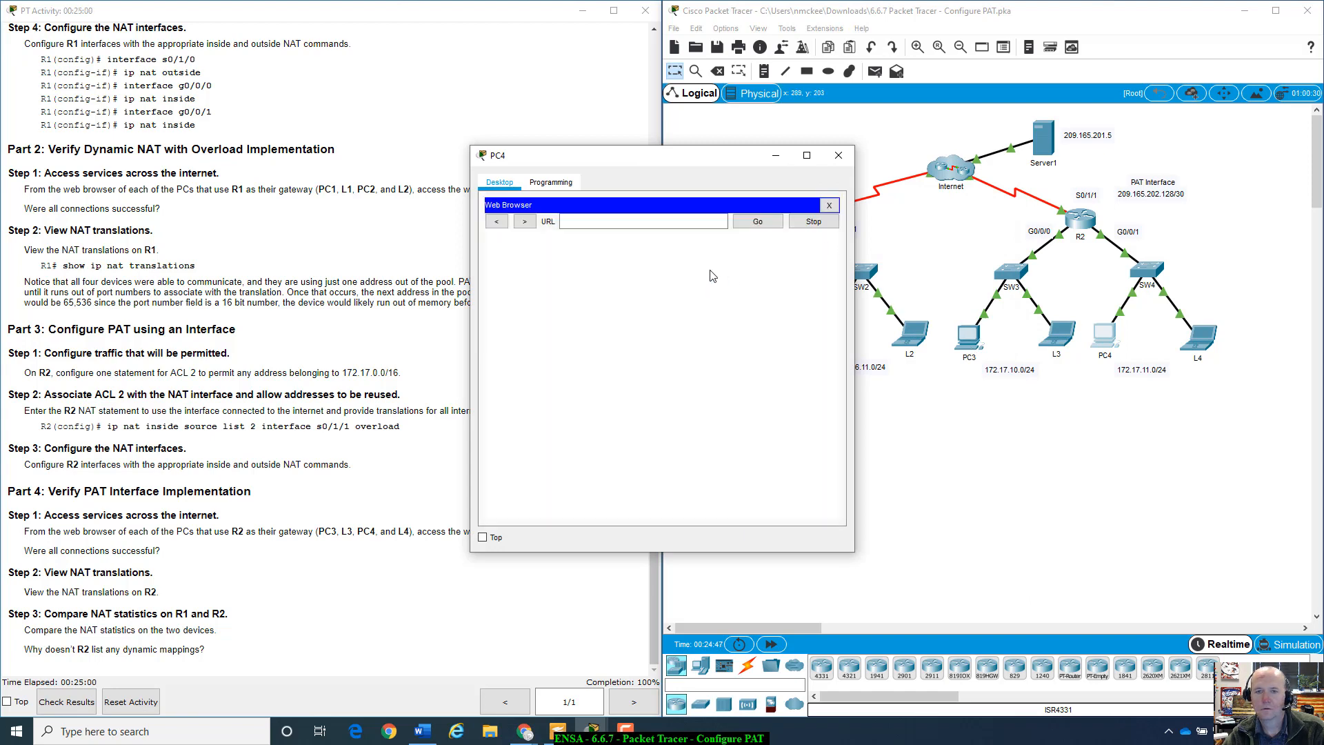
right_click(684, 224)
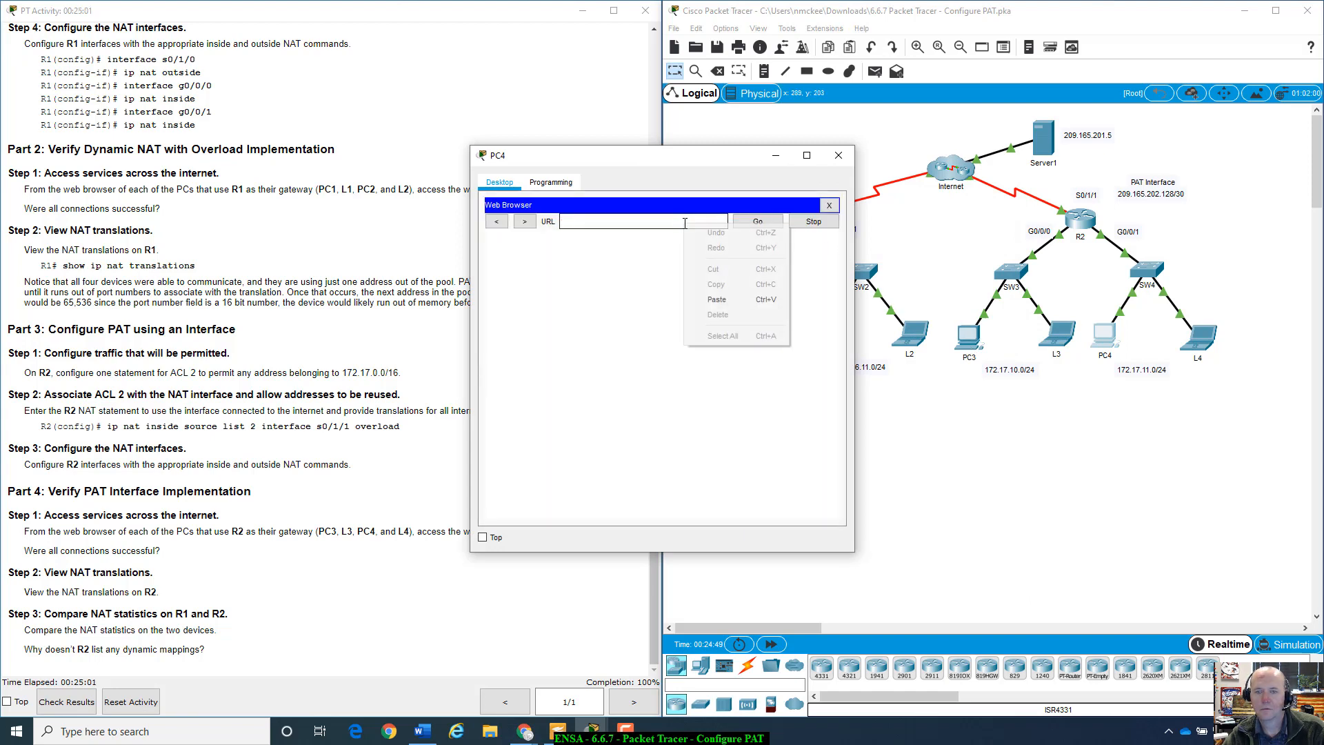
left_click(717, 301)
left_click(761, 224)
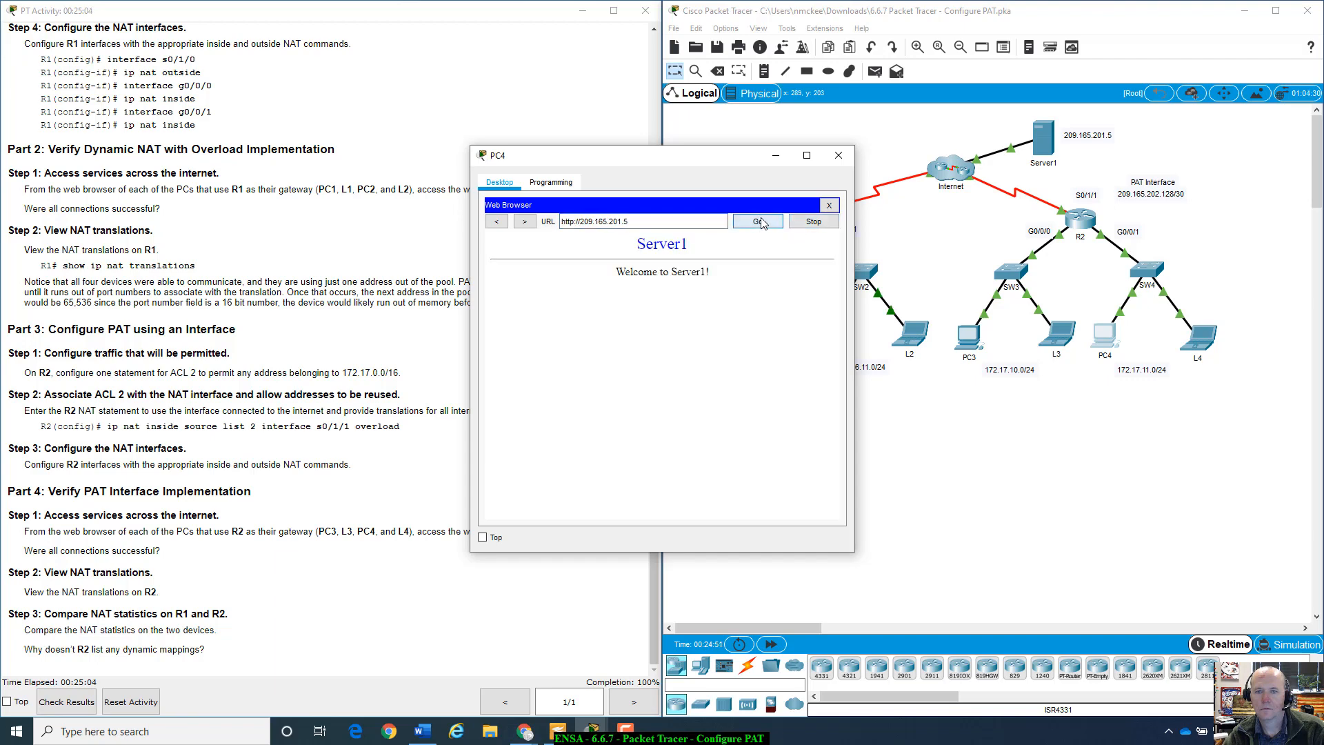
left_click(848, 160)
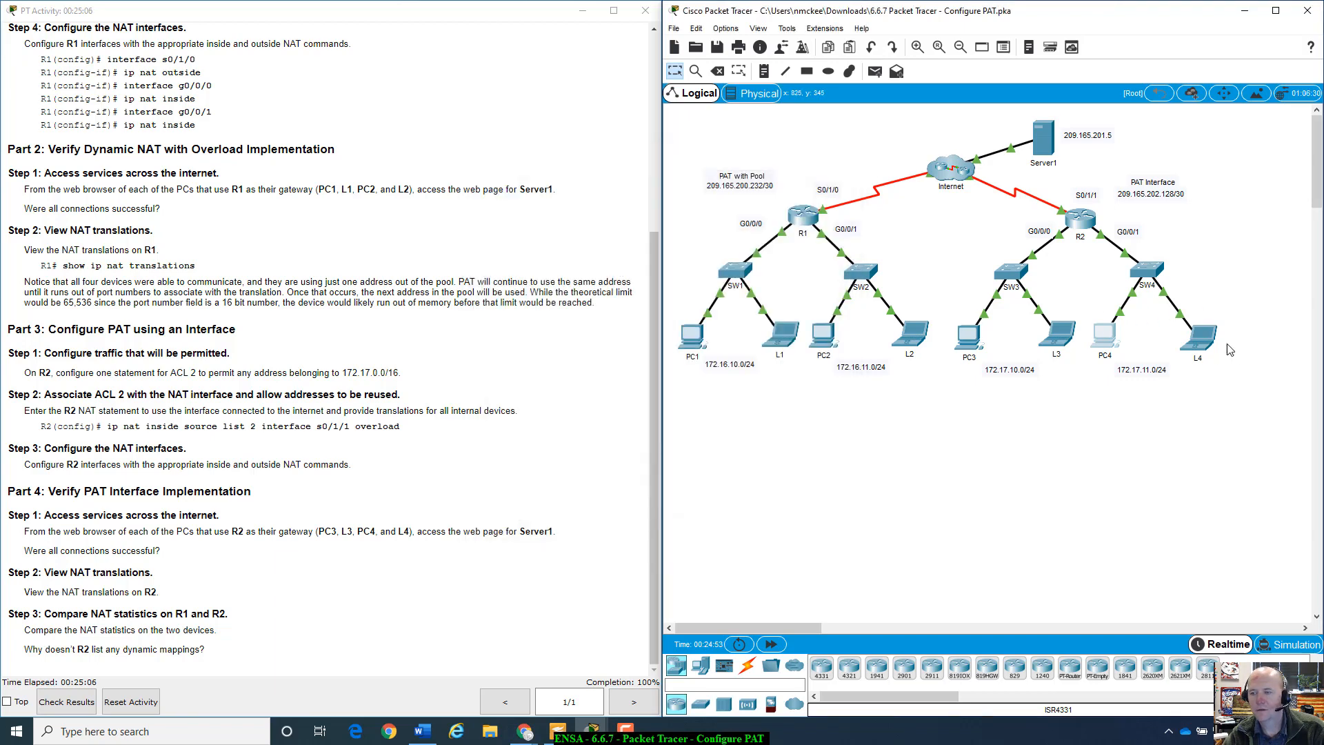
- Load Server1's welcome page at 209.165.201.5 in laptop L4's web browser, then close L4
left_click(1204, 338)
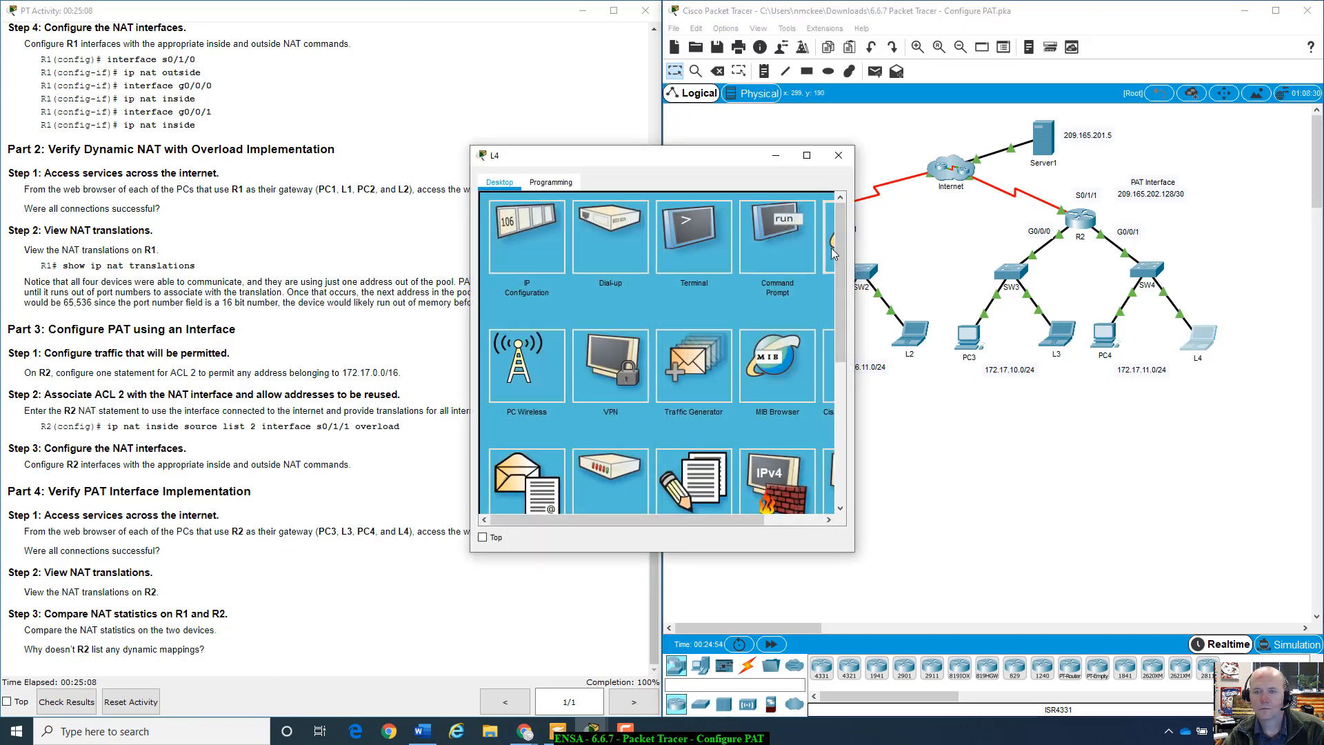
left_click(833, 253)
right_click(707, 222)
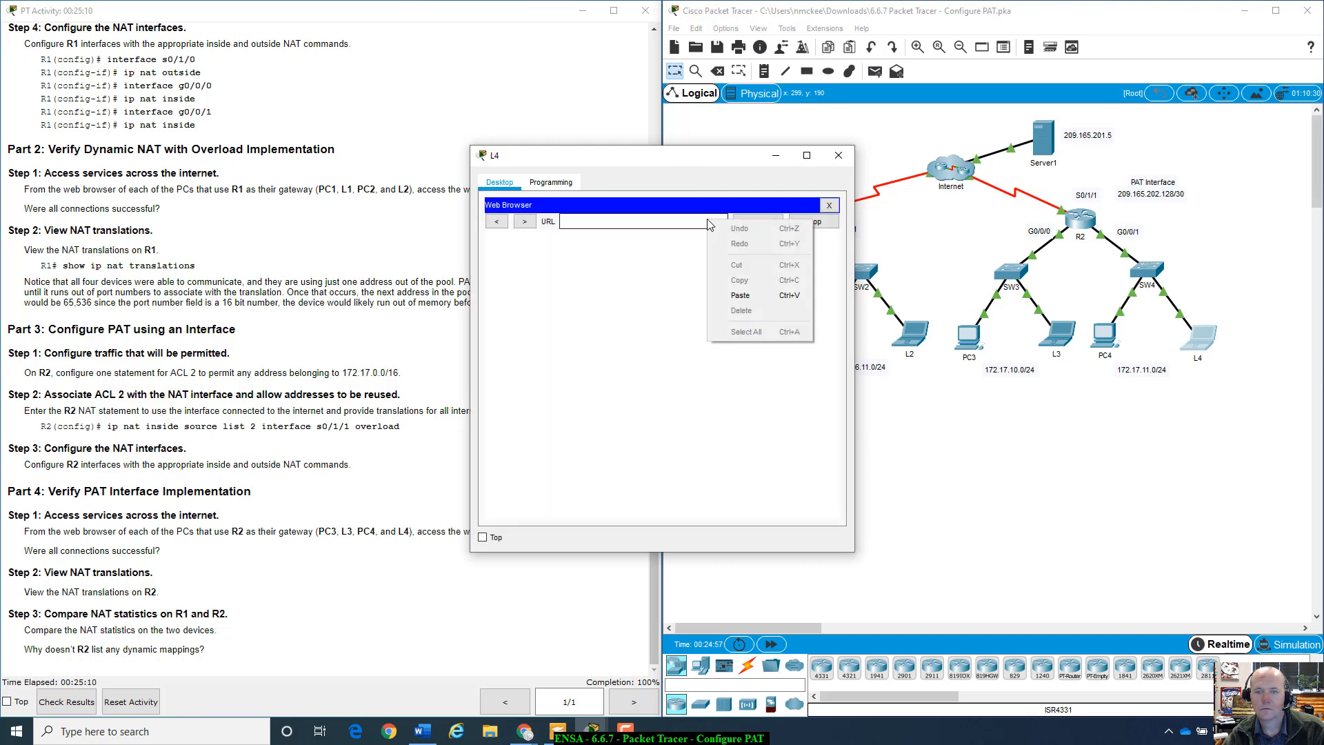
left_click(731, 297)
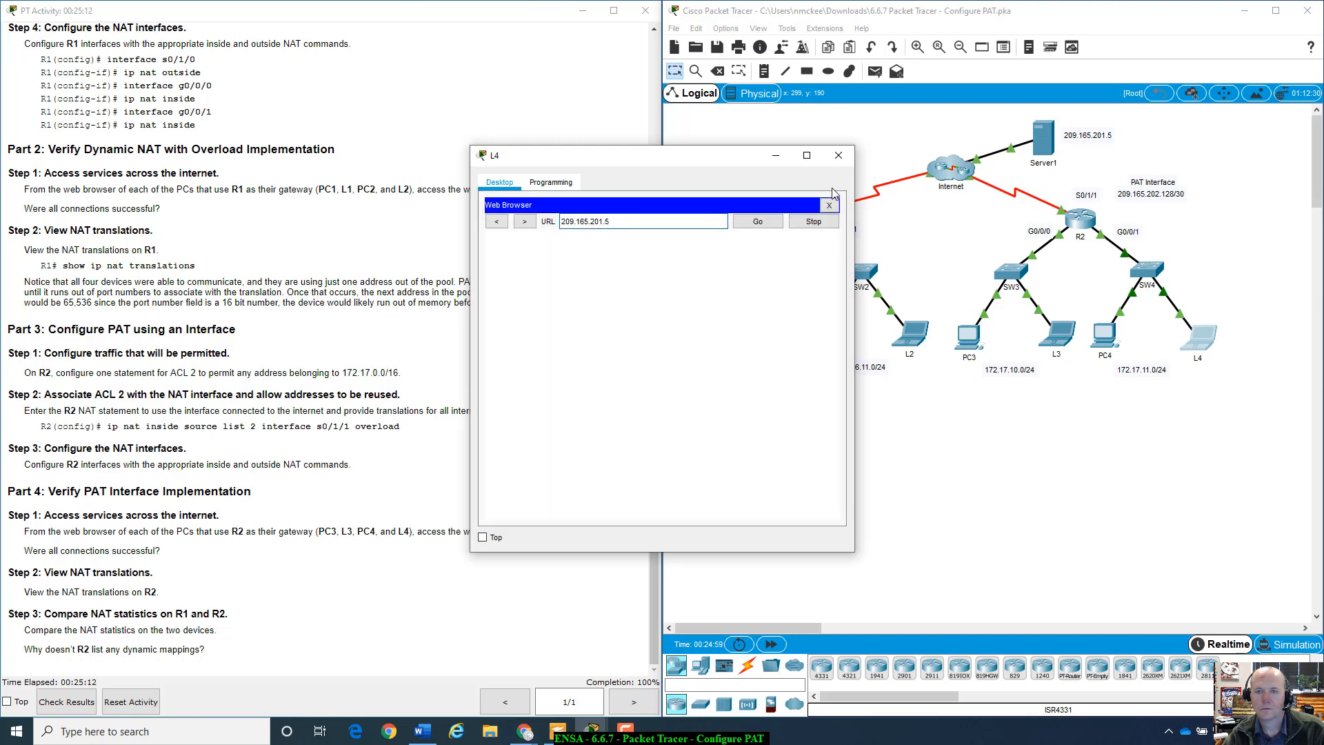
left_click(761, 222)
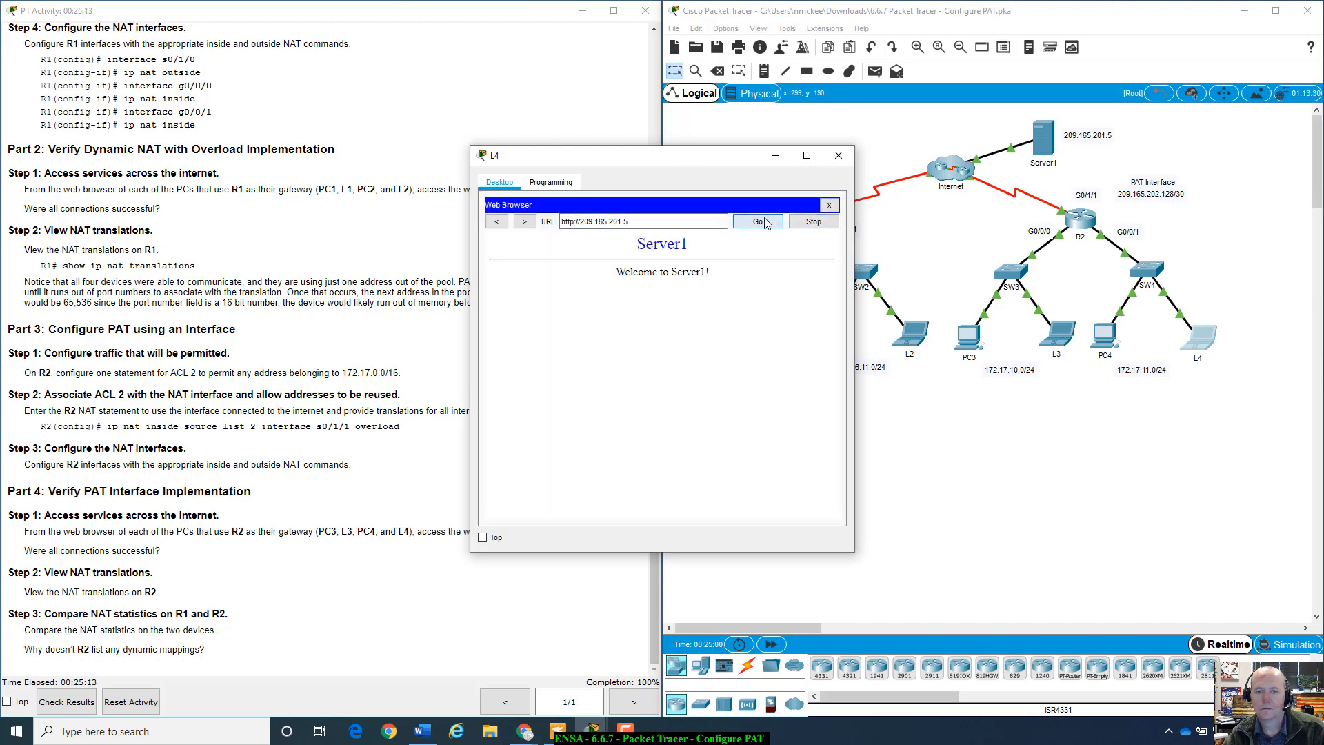
left_click(838, 155)
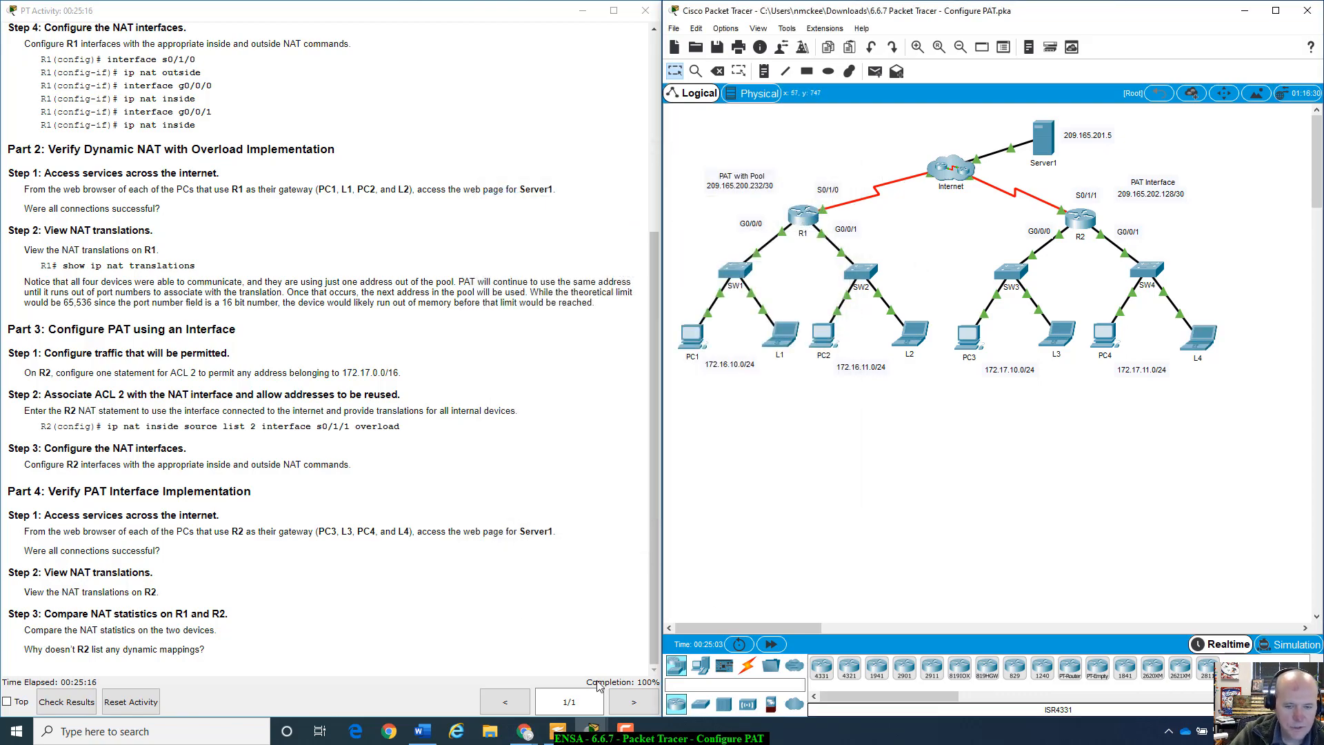
scroll(158, 578, "up", 5)
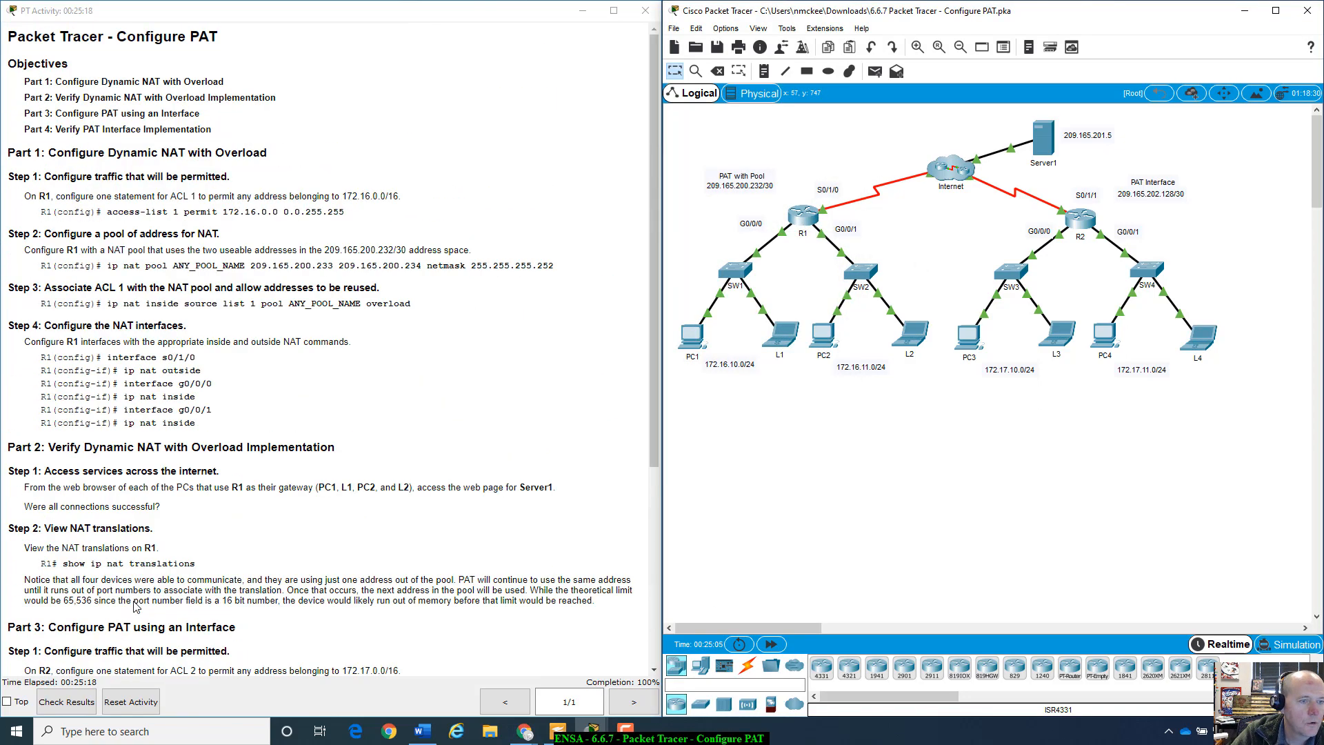
scroll(158, 578, "down", 1)
scroll(158, 577, "down", 2)
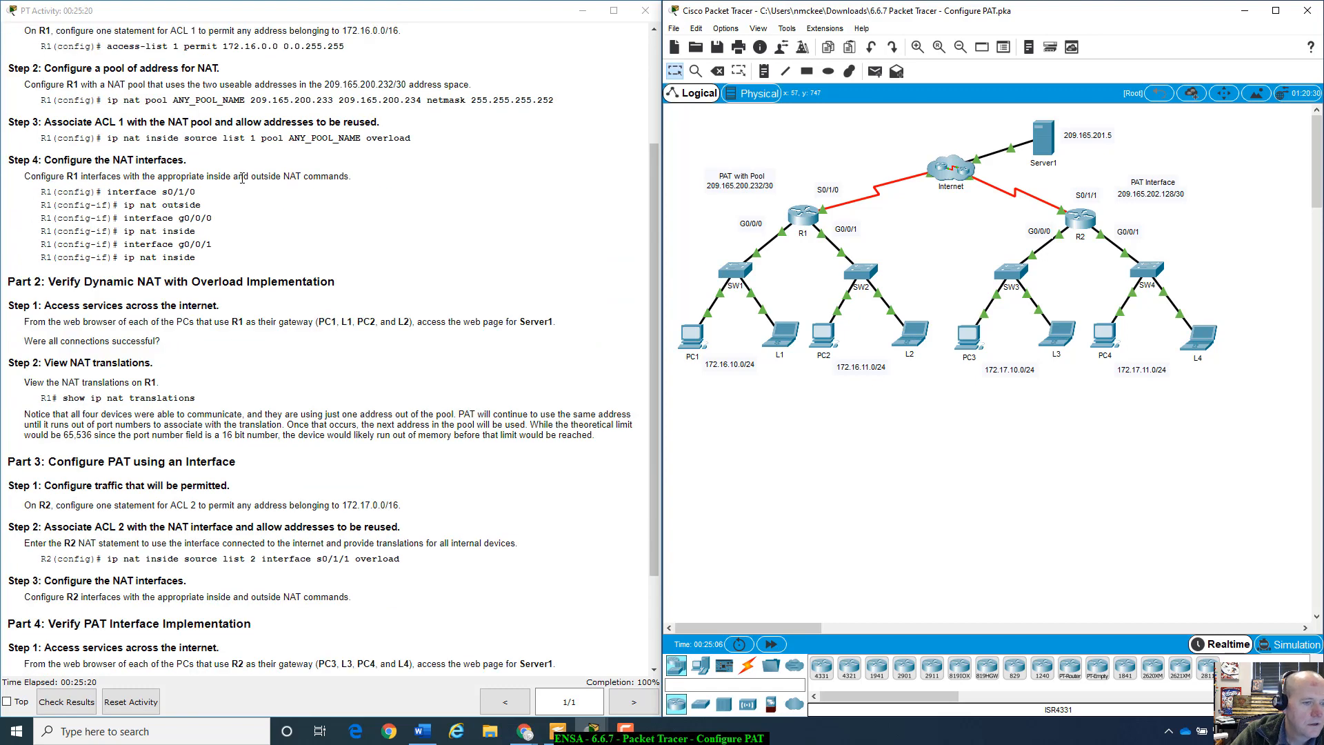
scroll(222, 247, "down", 2)
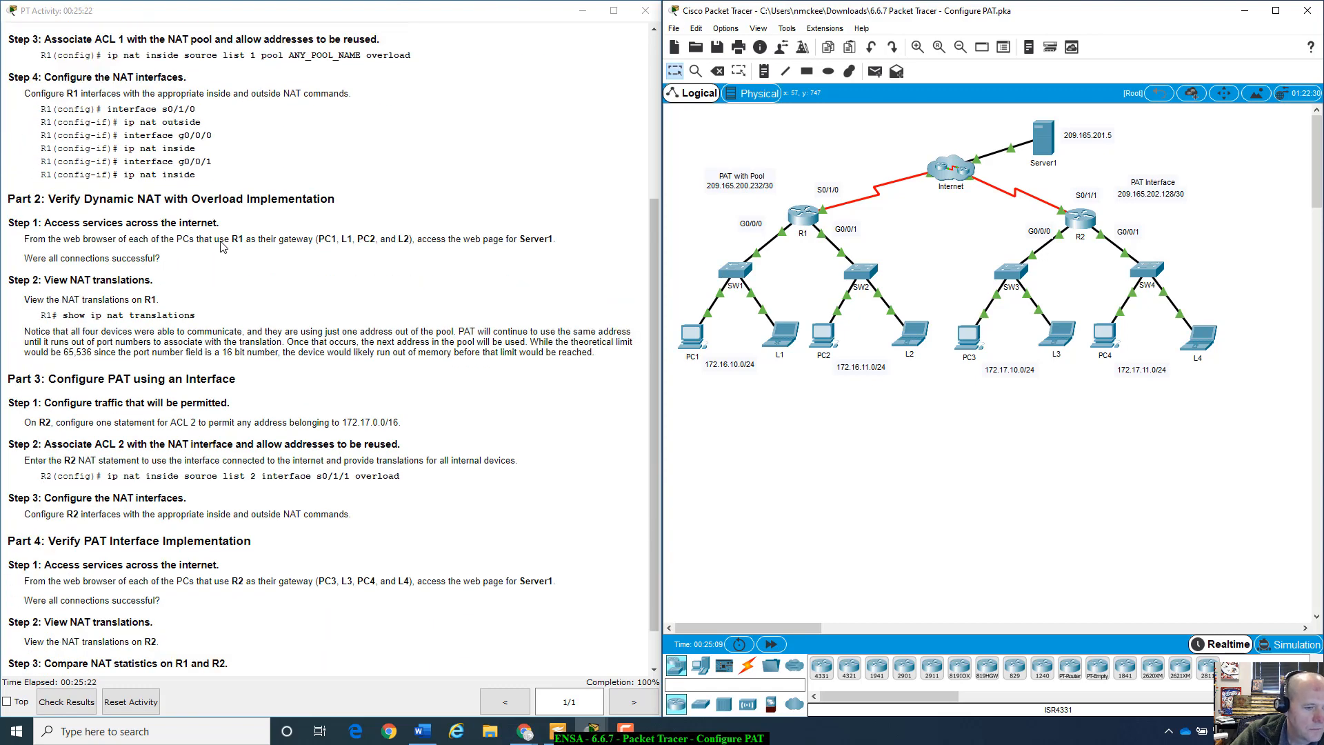
scroll(222, 247, "down", 1)
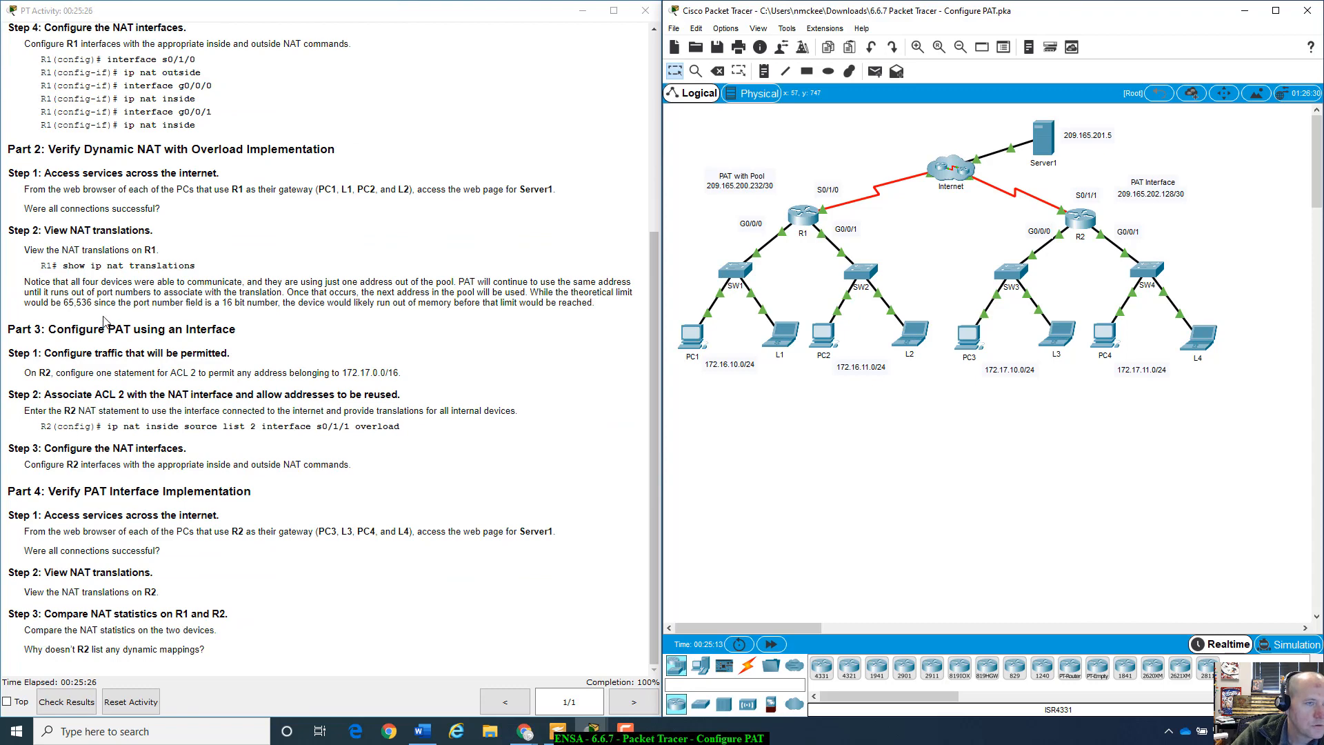
scroll(104, 321, "up", 6)
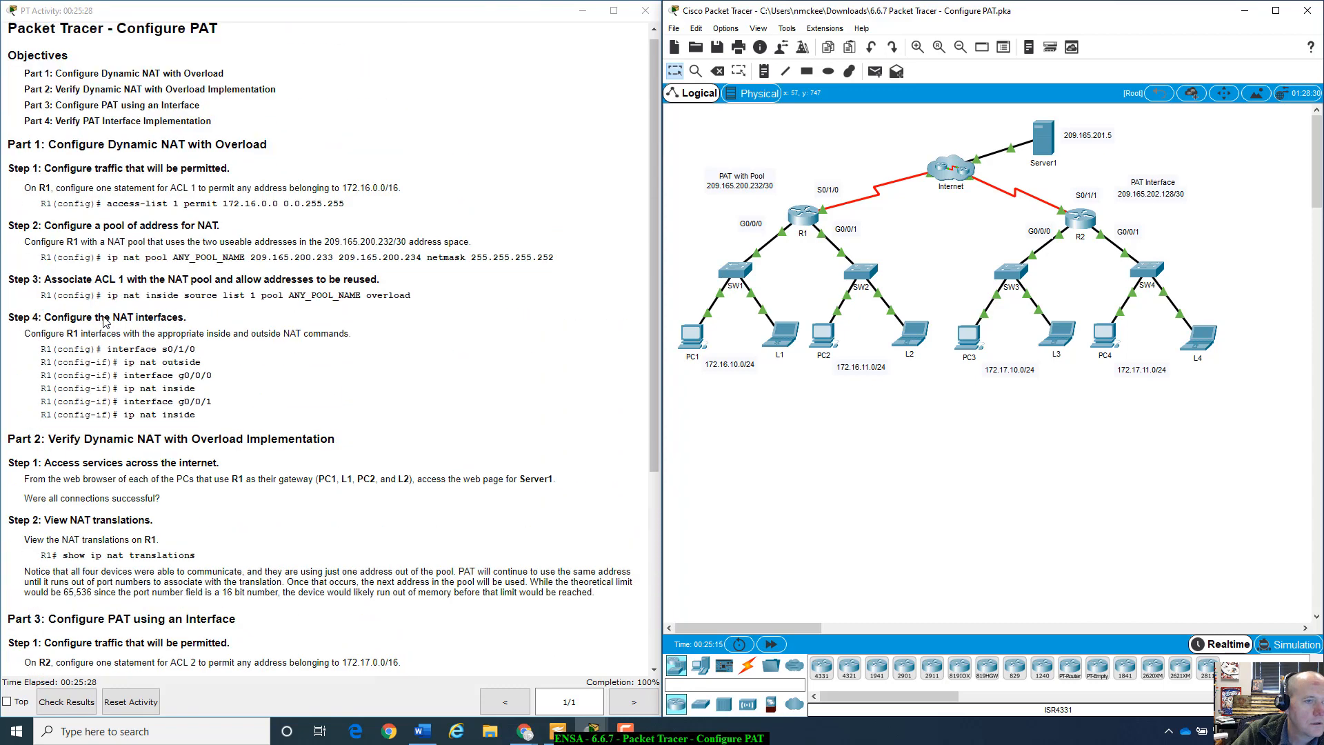
scroll(103, 321, "up", 1)
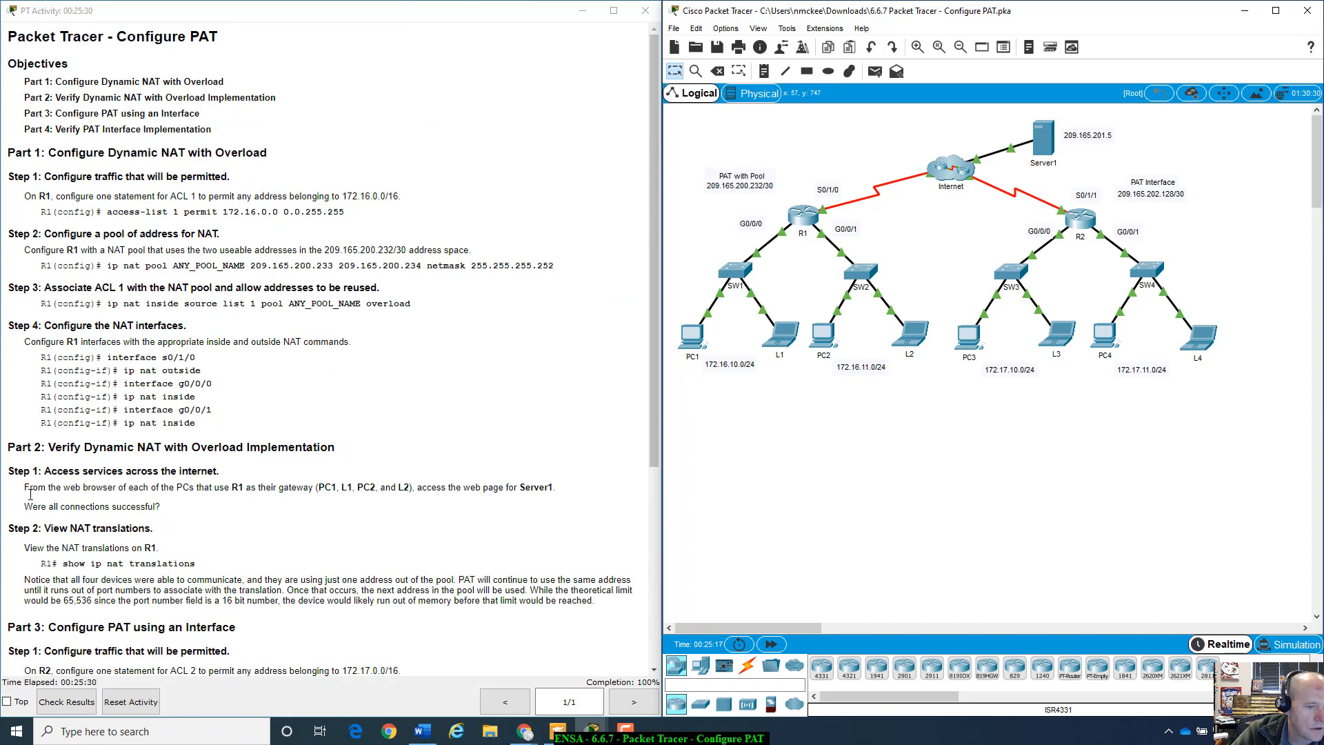
mouse_move(23, 515)
left_mouse_down()
mouse_move(176, 510)
mouse_move(24, 508)
left_mouse_up()
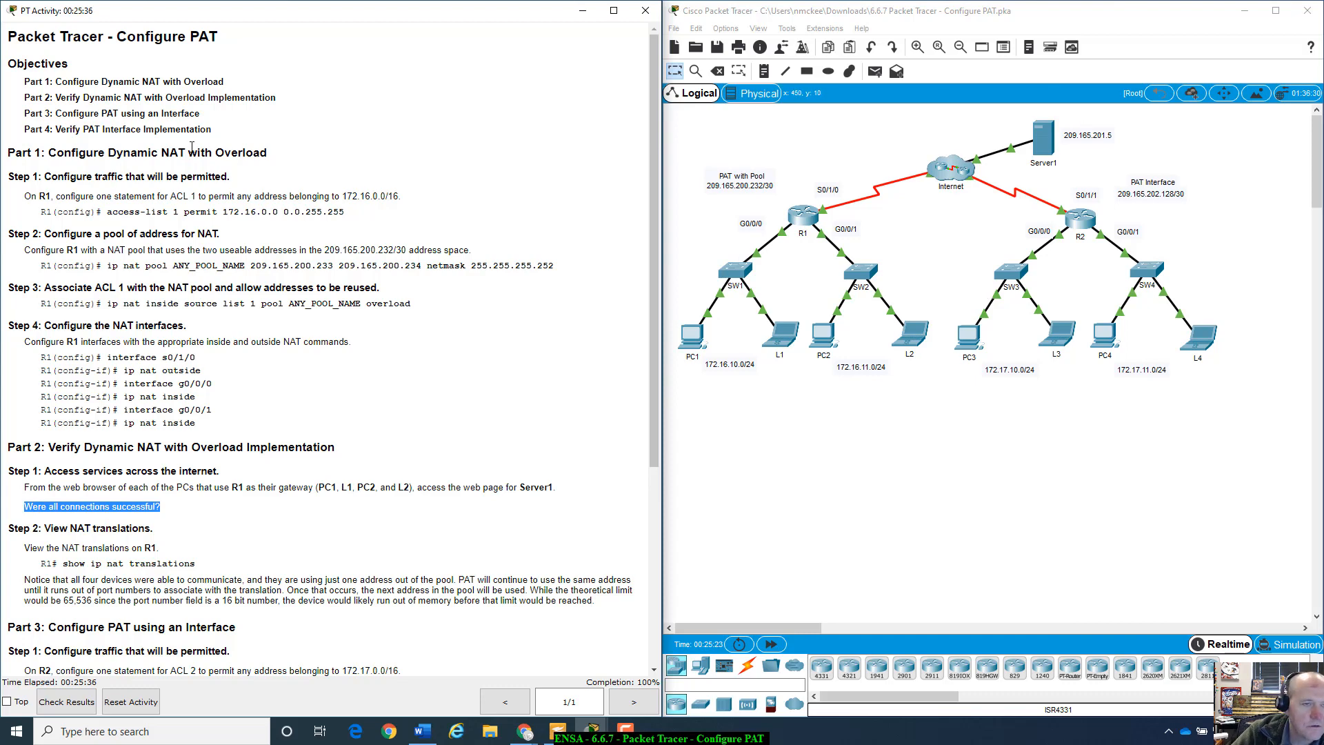
- Confirm the activity scores 100/100 with 11/11 items correct, then move and enlarge the instructions window
left_click(67, 701)
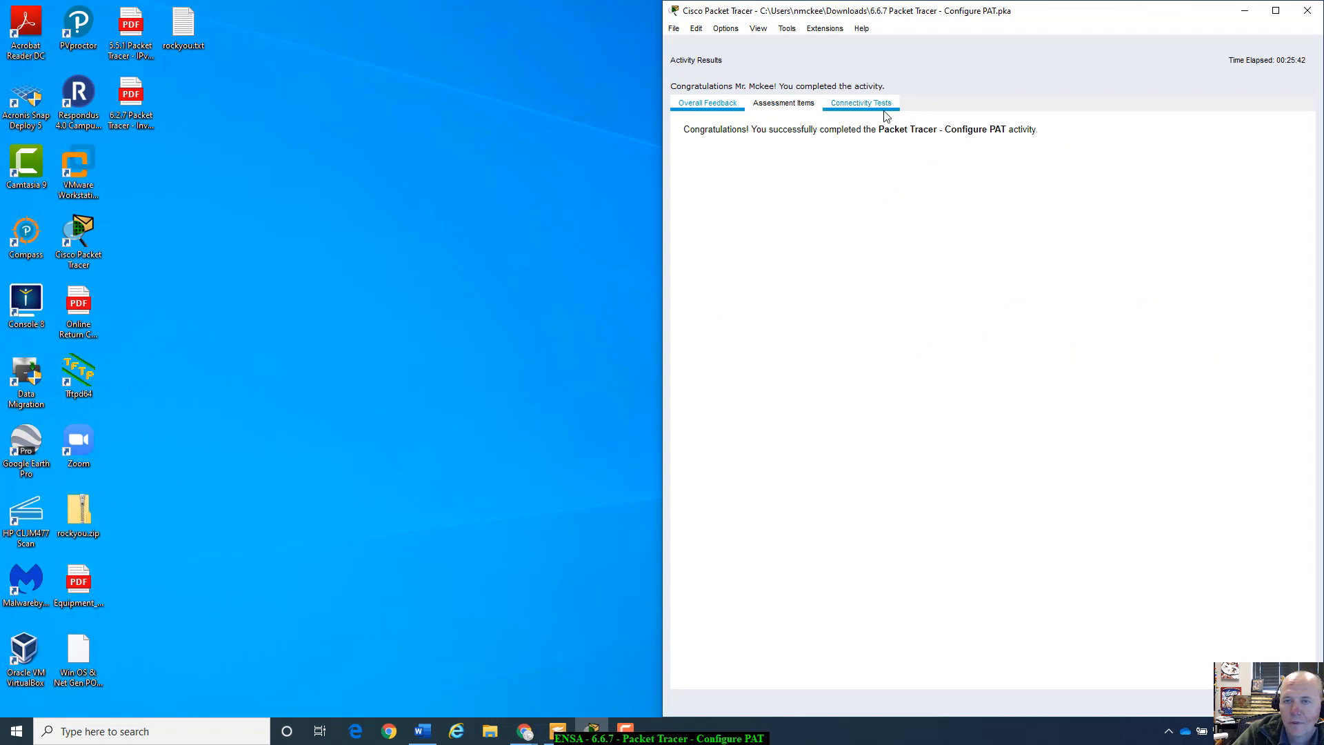
left_click(800, 107)
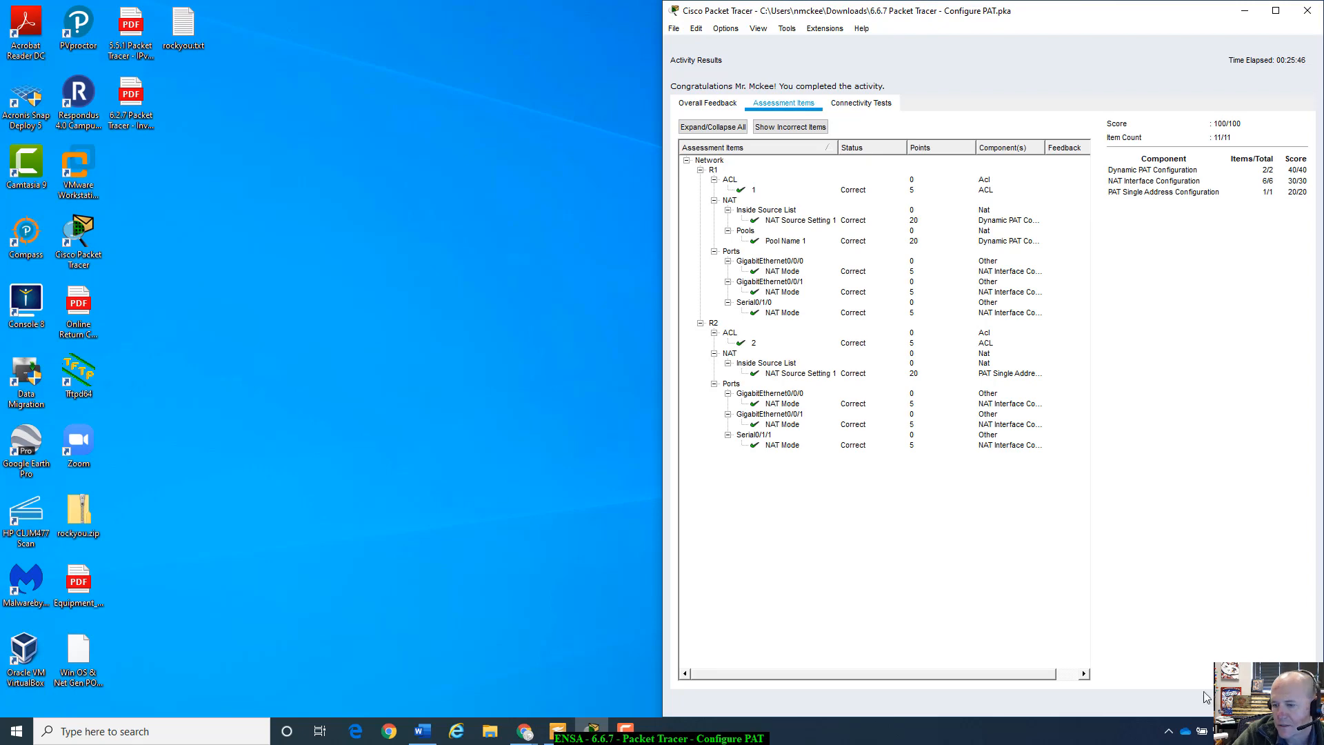
left_click(1288, 702)
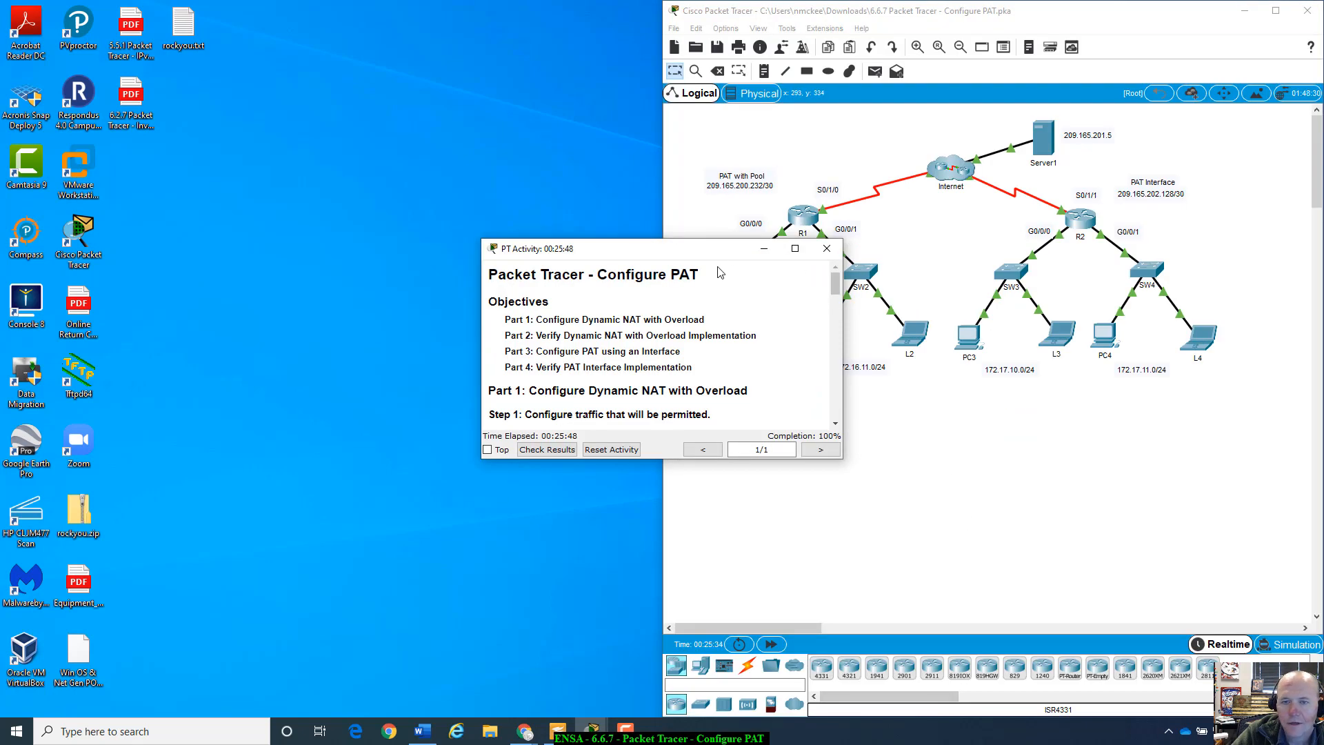
left_click_drag(730, 251, 281, 83)
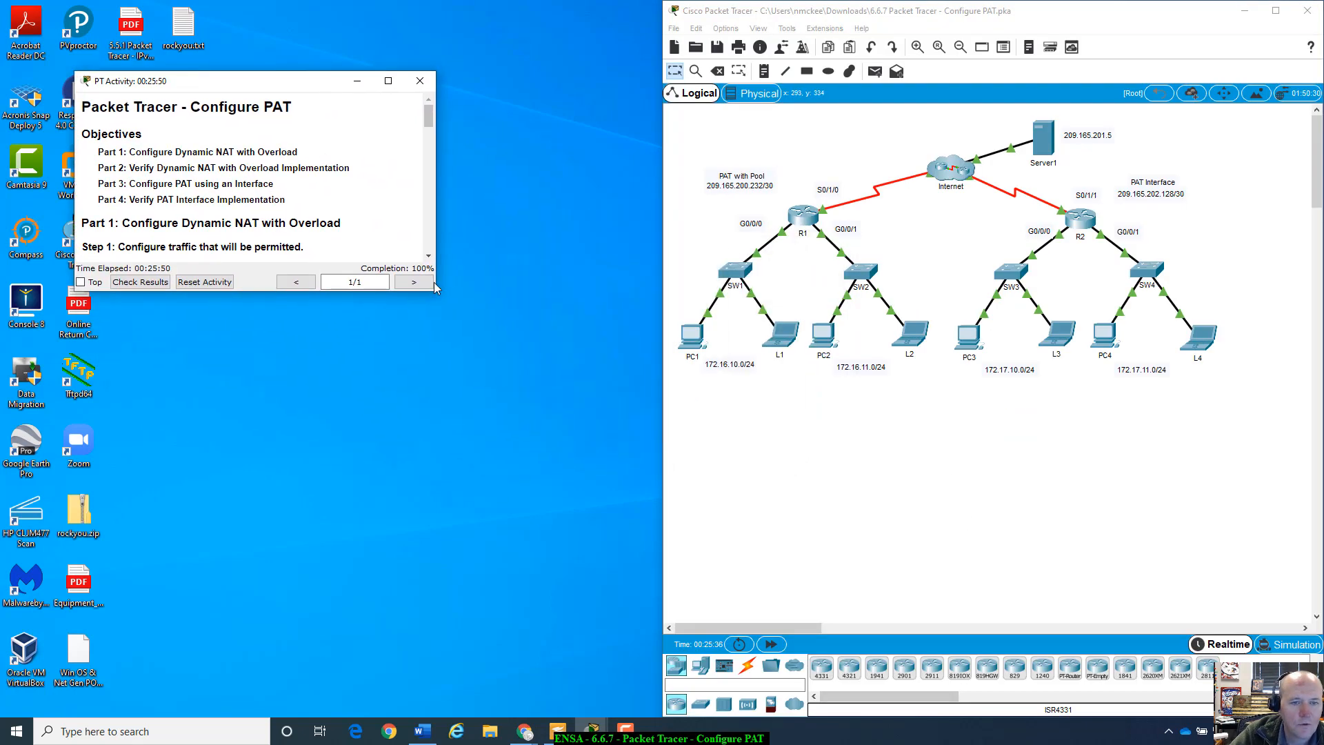
left_click_drag(433, 295, 644, 662)
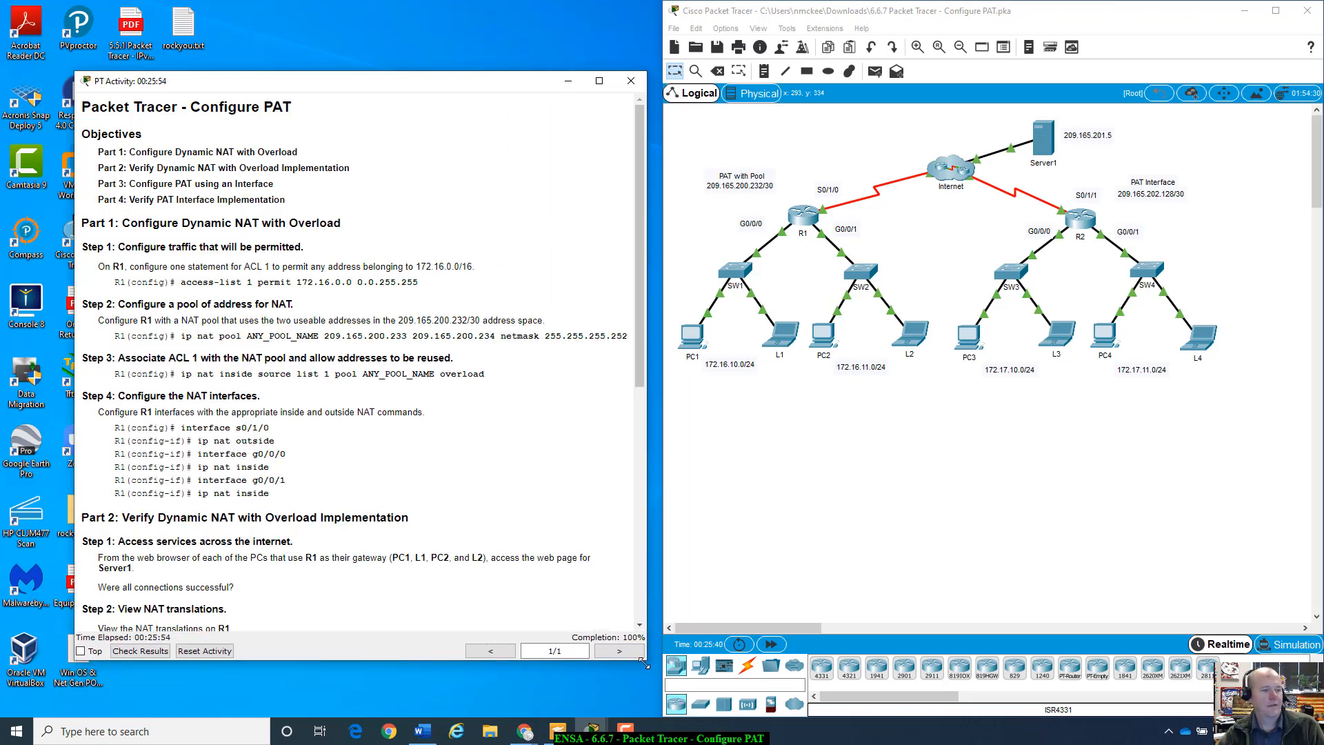